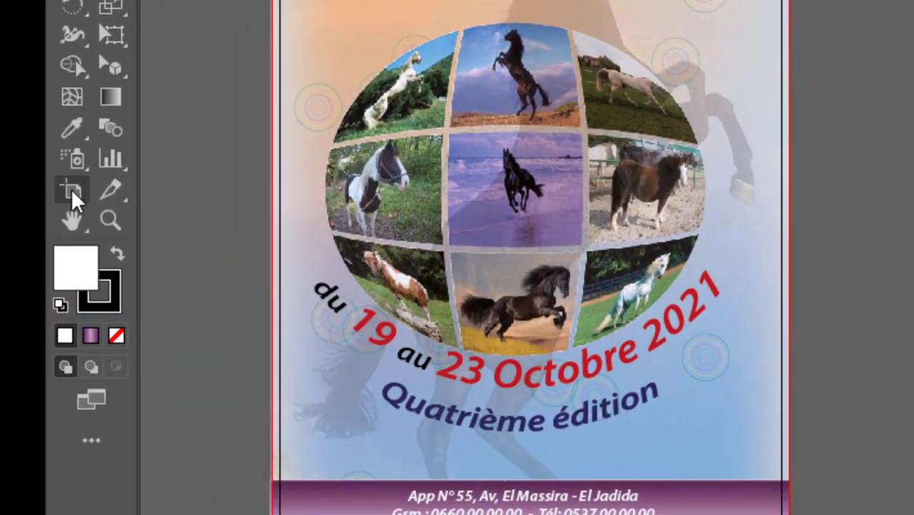
# - Add a new blank A3 portrait artboard beside the horse show poster
pyautogui.click(72, 190)
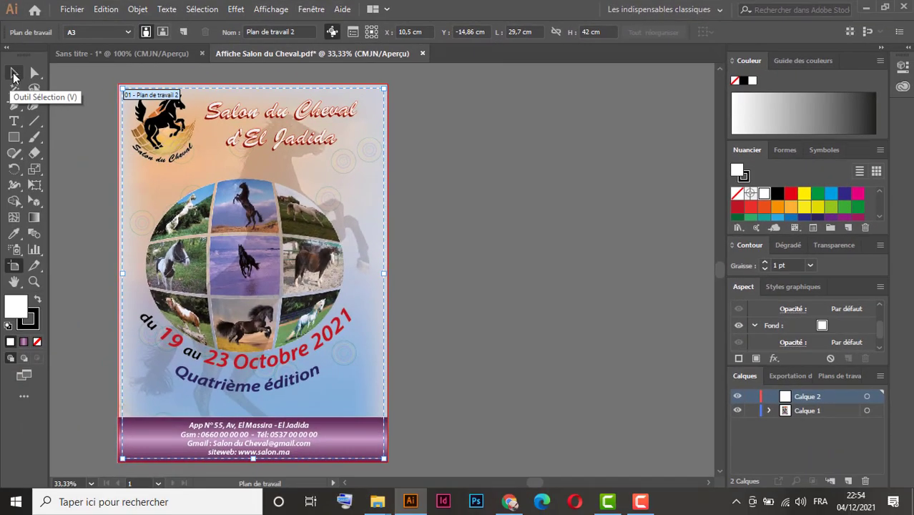
pyautogui.click(14, 74)
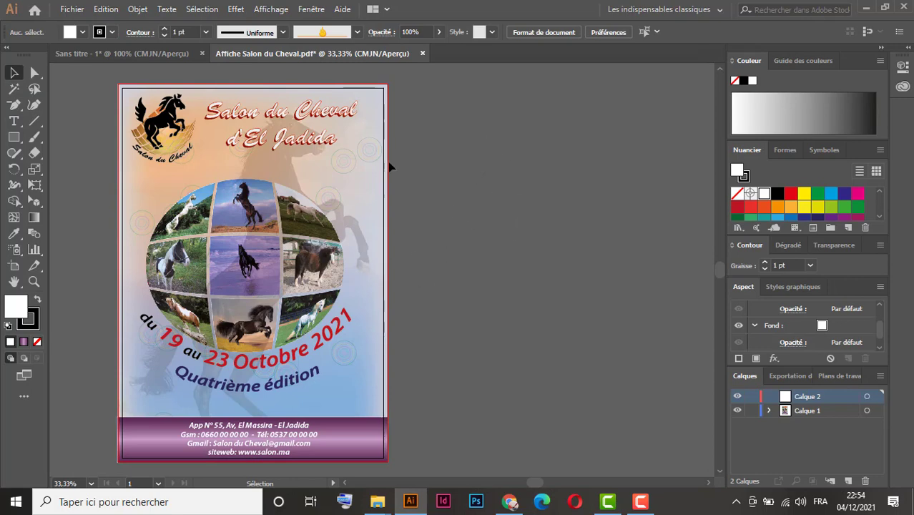
pyautogui.click(15, 268)
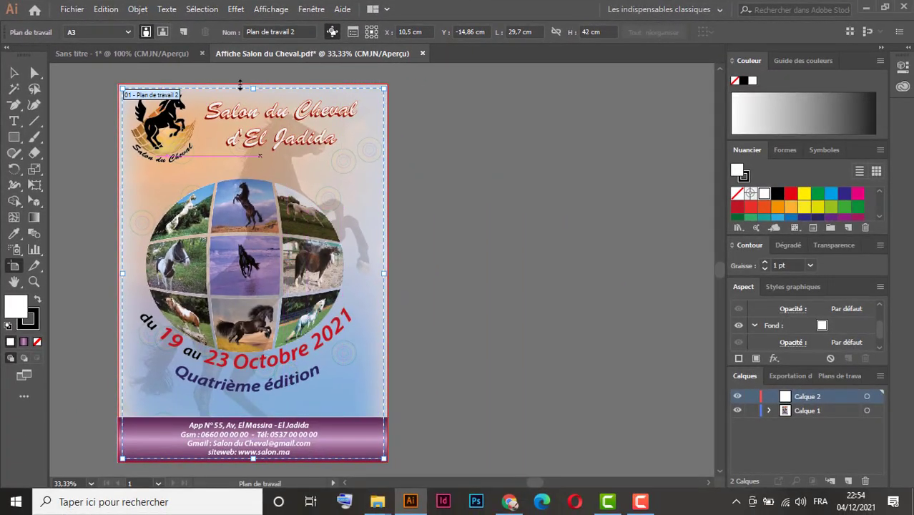
pyautogui.click(183, 33)
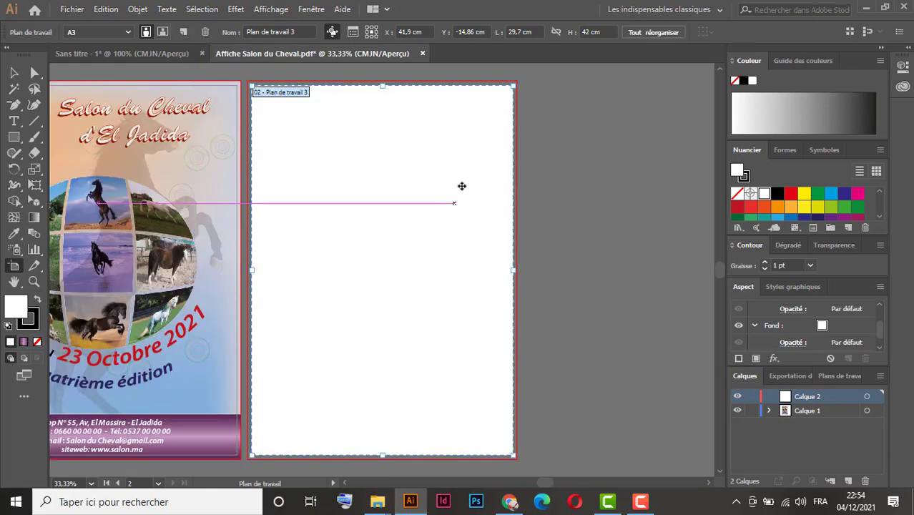
pyautogui.press('space')
pyautogui.moveTo(372, 196); pyautogui.dragTo(518, 196)
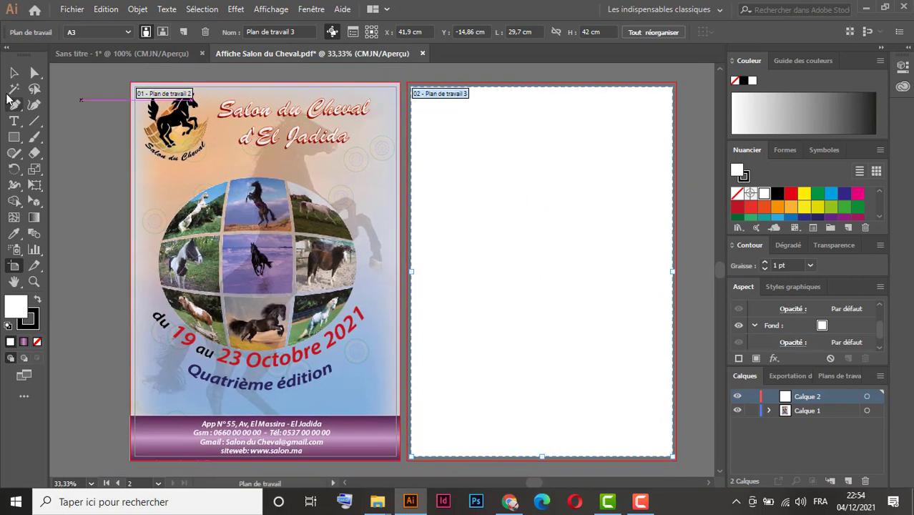
pyautogui.click(16, 74)
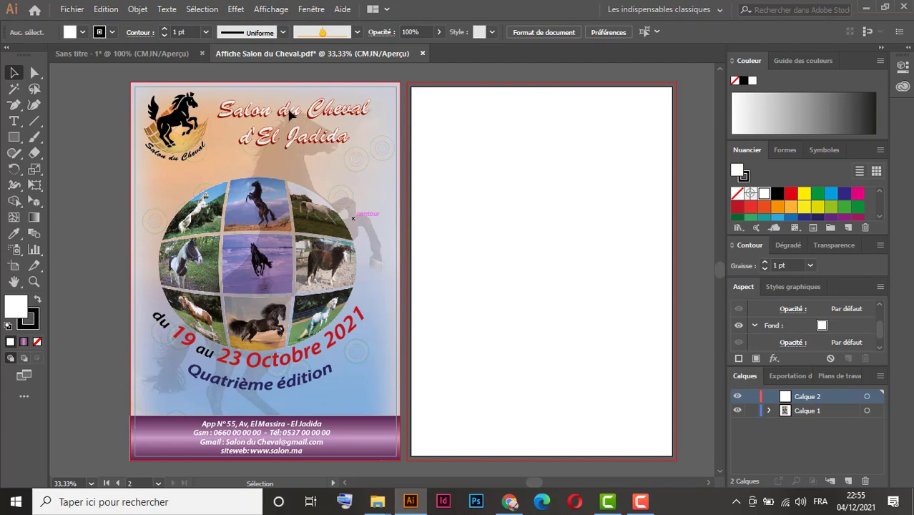
# - Start a new print document based on the A3 preset
pyautogui.click(73, 9)
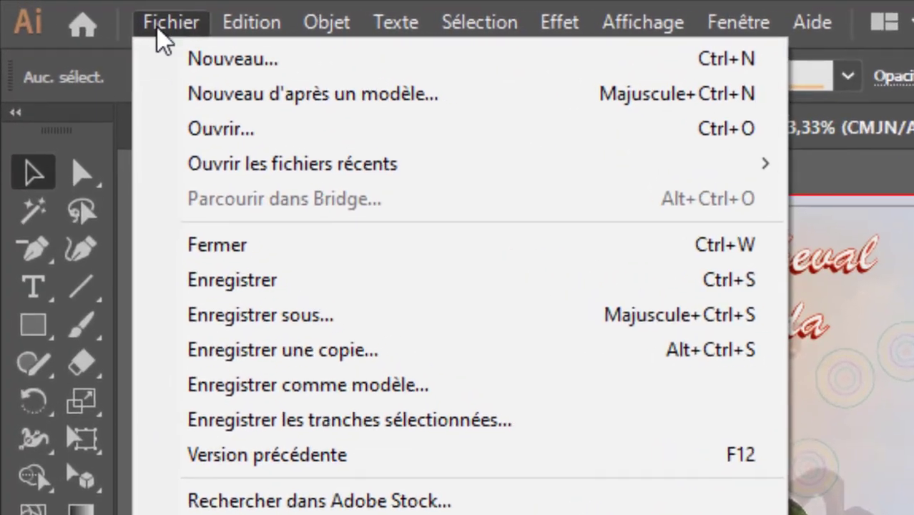
pyautogui.click(121, 34)
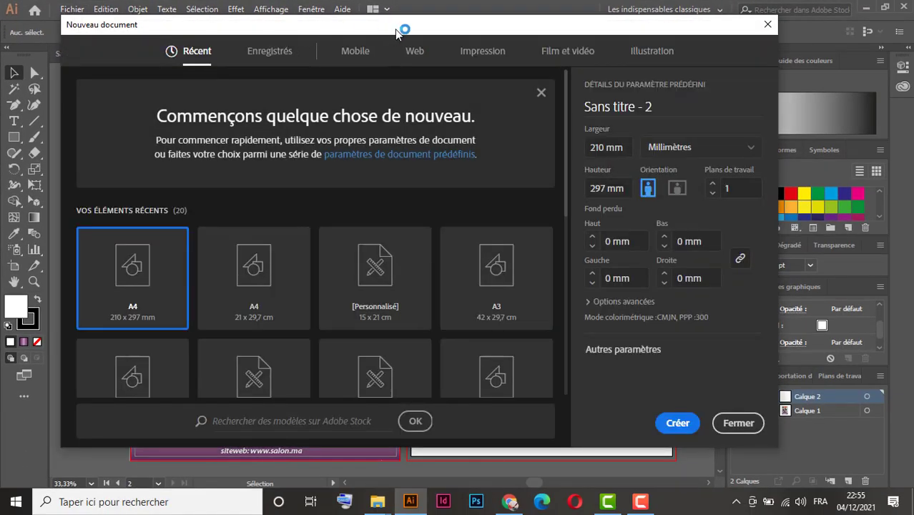
pyautogui.moveTo(402, 29)
pyautogui.mouseDown()
pyautogui.moveTo(419, 25)
pyautogui.moveTo(402, 30)
pyautogui.moveTo(411, 28)
pyautogui.mouseUp()
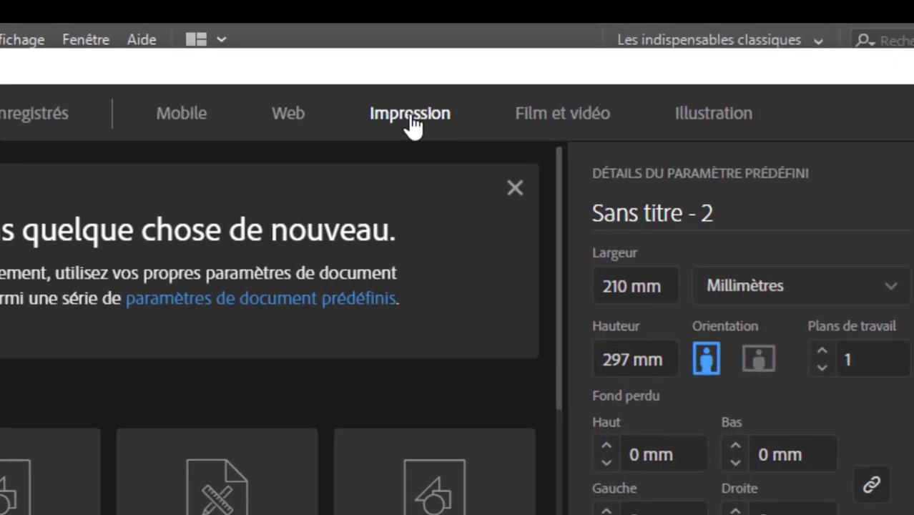
pyautogui.click(411, 118)
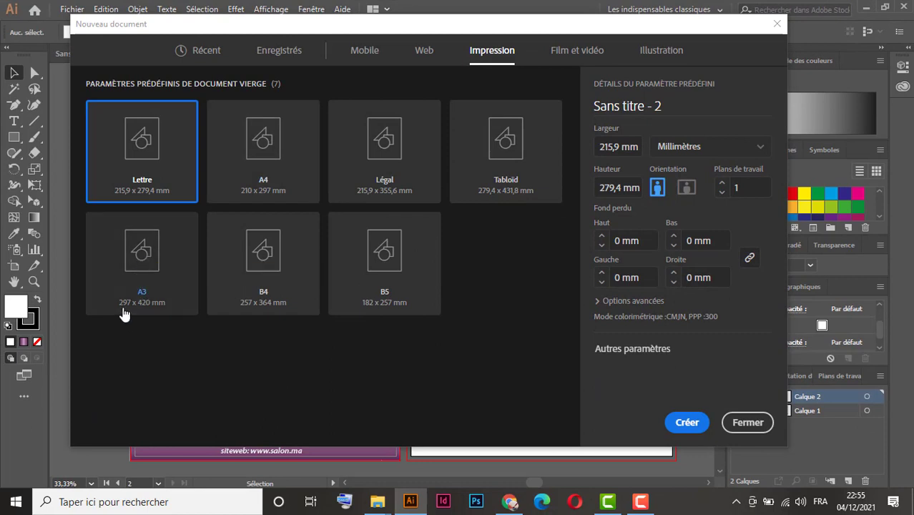
pyautogui.click(143, 259)
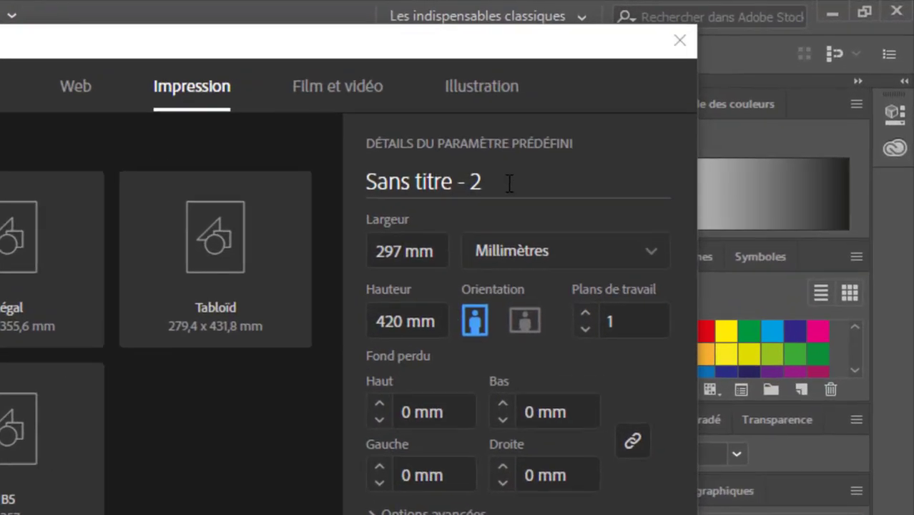
# - Name the new document "affiche salon du cheval" and set its units to centimetres
pyautogui.moveTo(481, 183); pyautogui.dragTo(340, 265)
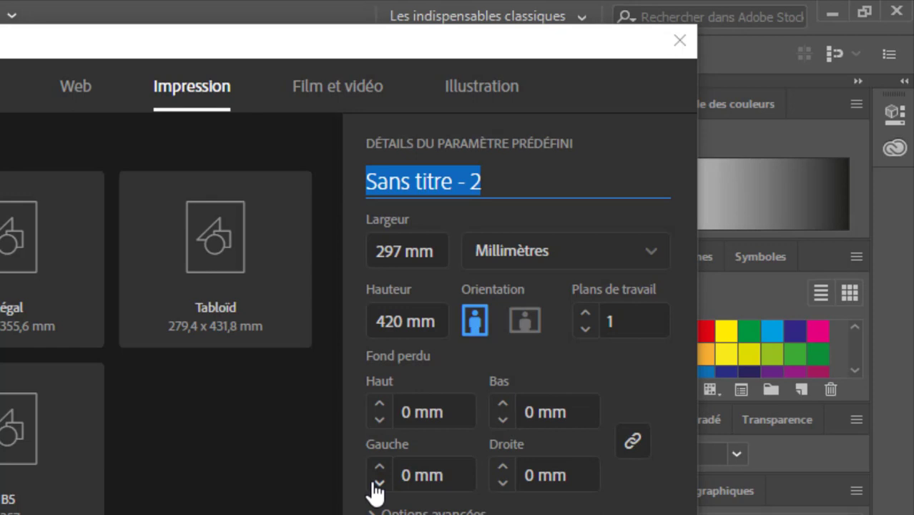
pyautogui.write('affi')
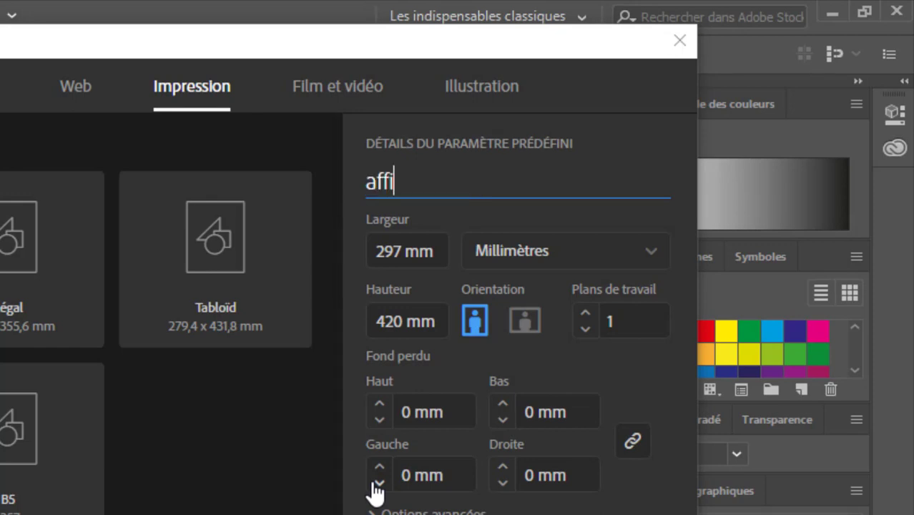
pyautogui.write('che sa')
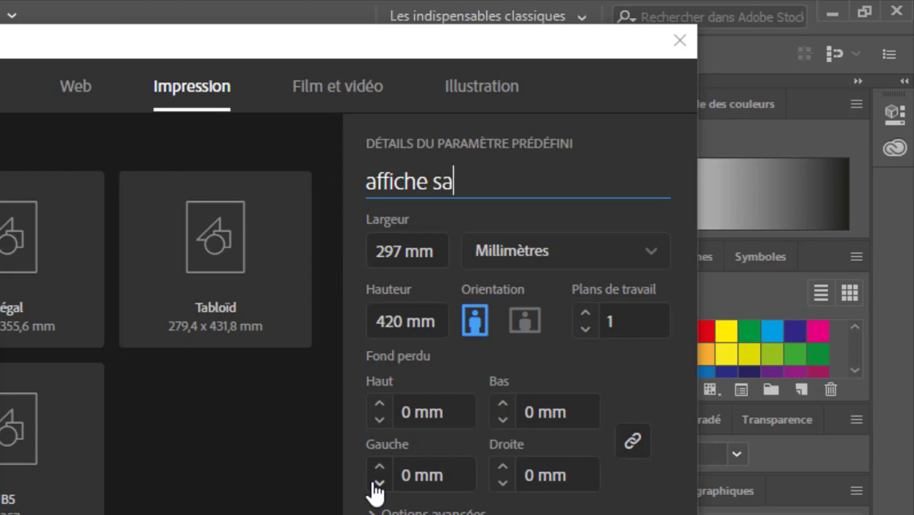
pyautogui.write('lon du')
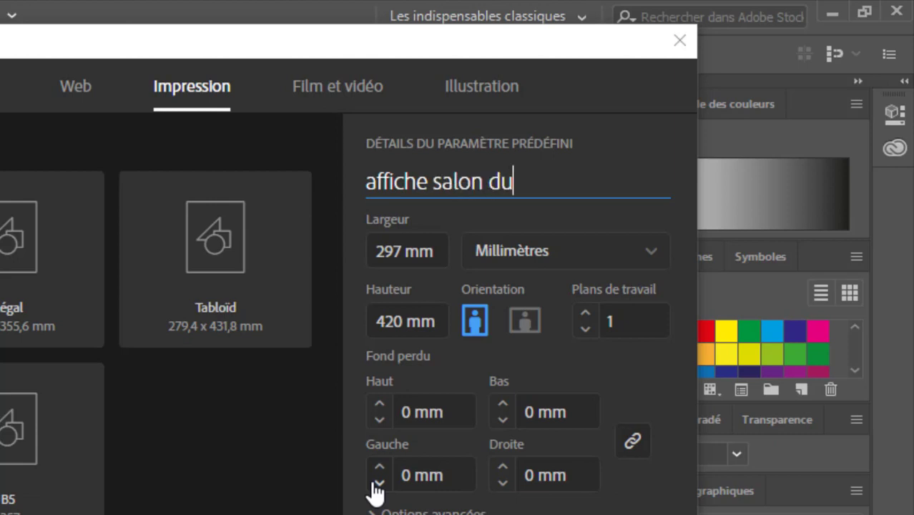
pyautogui.write(' cheval')
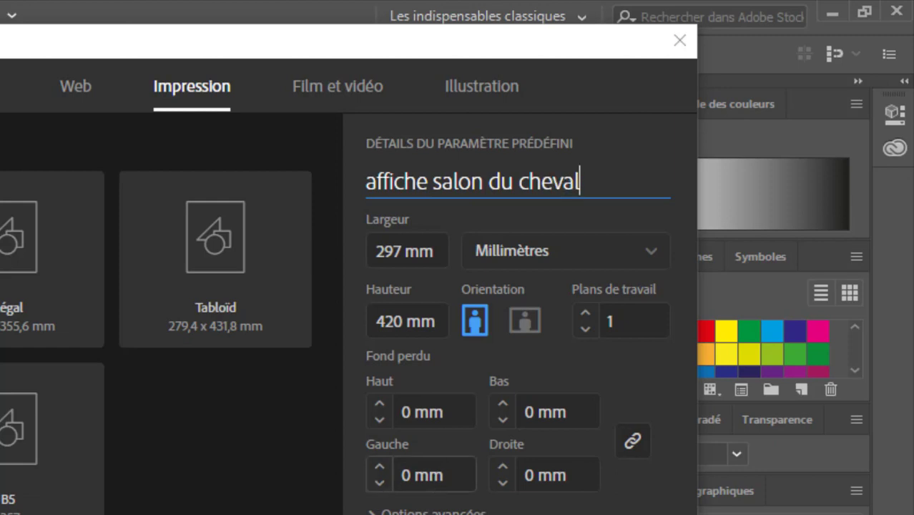
pyautogui.click(604, 262)
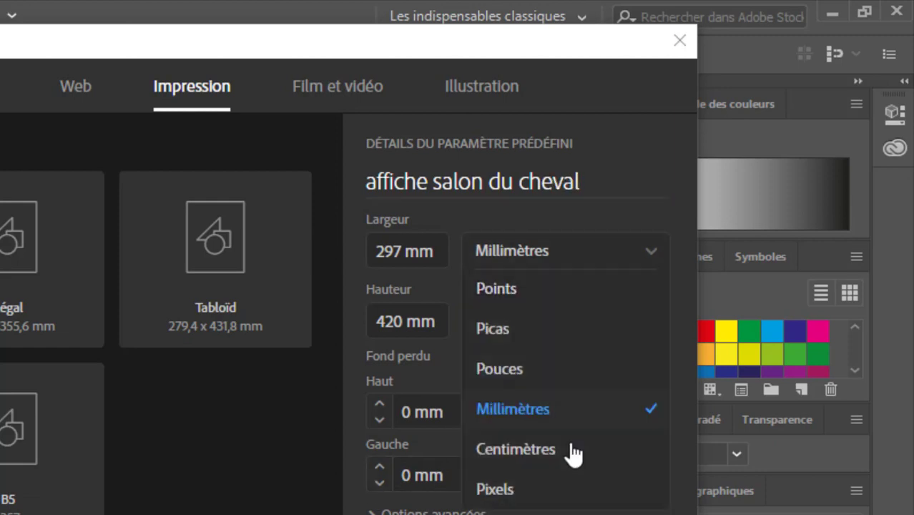
pyautogui.click(542, 451)
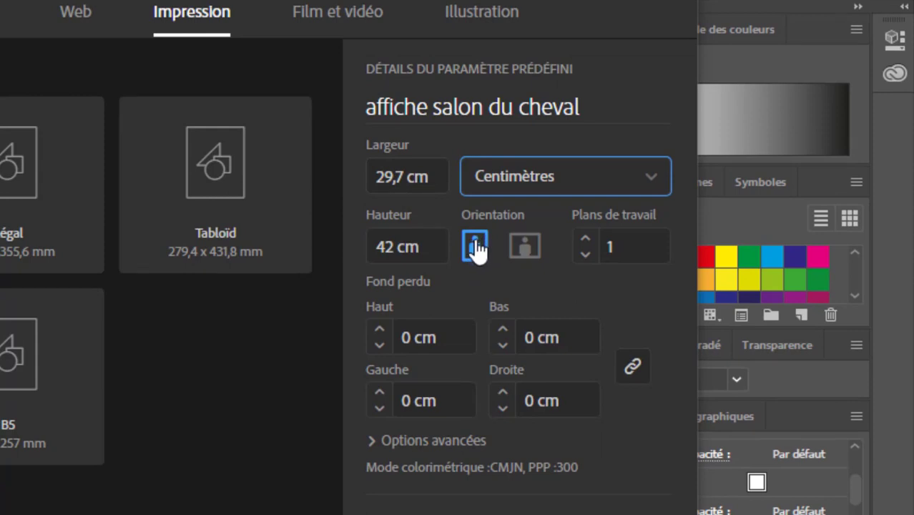
# - Set the new document's bleed to 0.5 cm on all four sides
pyautogui.click(380, 330)
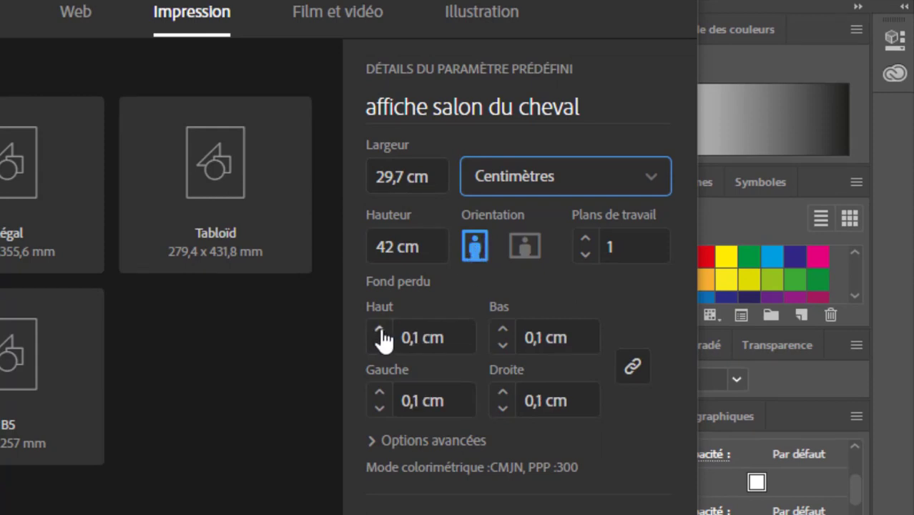
pyautogui.click(380, 330)
pyautogui.click(380, 330)
pyautogui.click(379, 330)
pyautogui.click(380, 330)
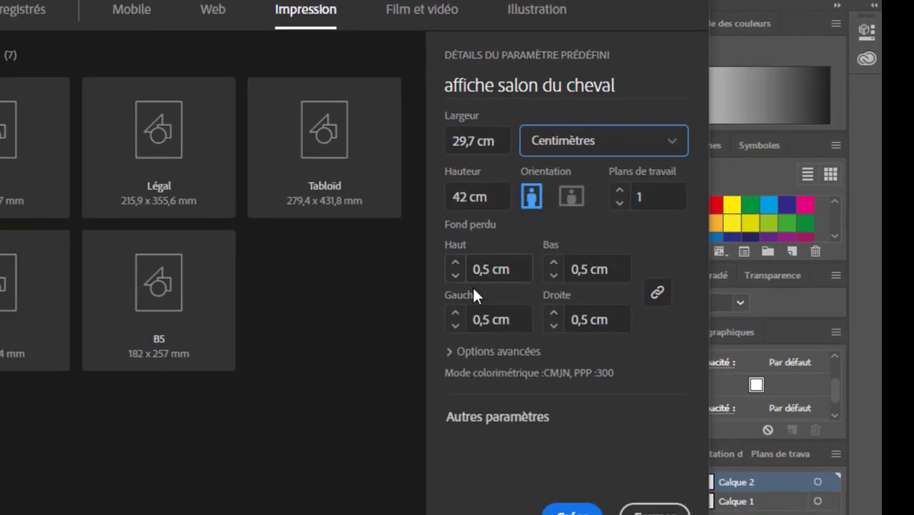
# - Check the advanced options, keeping CMYK colour mode and 300 ppi raster effects, and create the document
pyautogui.click(451, 353)
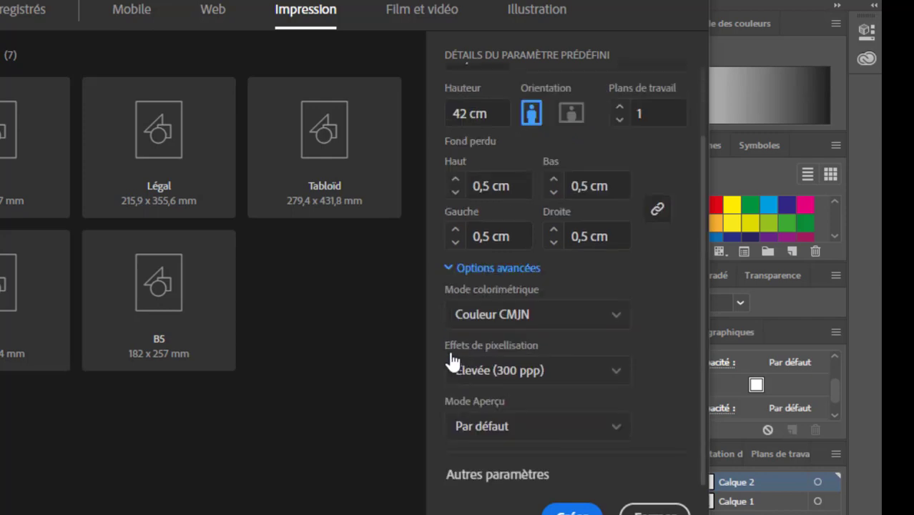
pyautogui.click(599, 326)
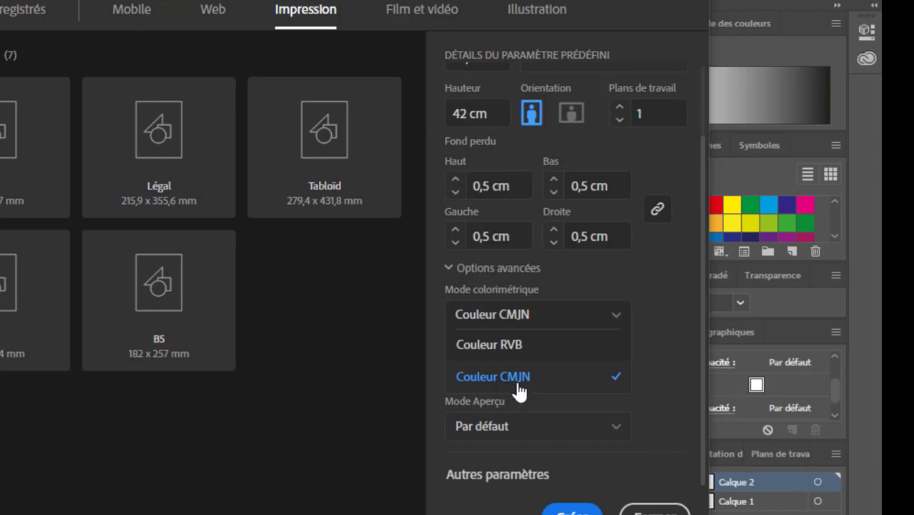
pyautogui.click(666, 363)
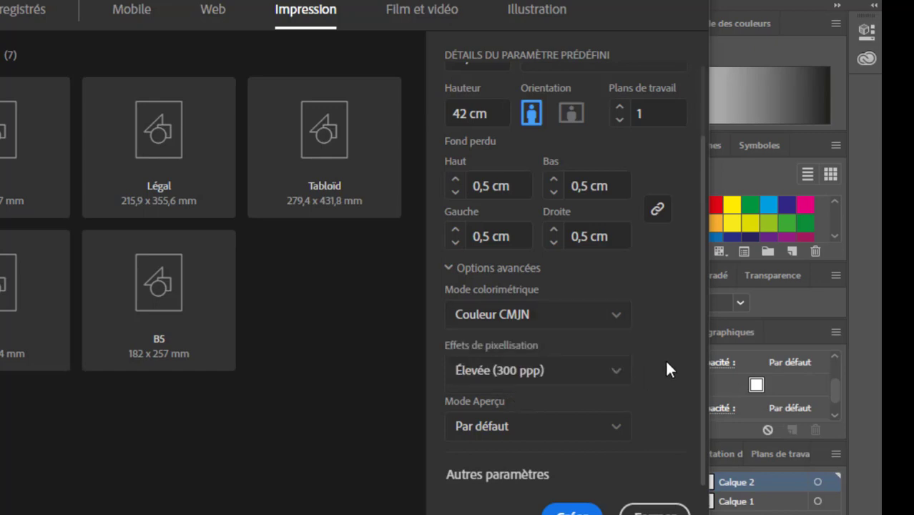
pyautogui.click(591, 374)
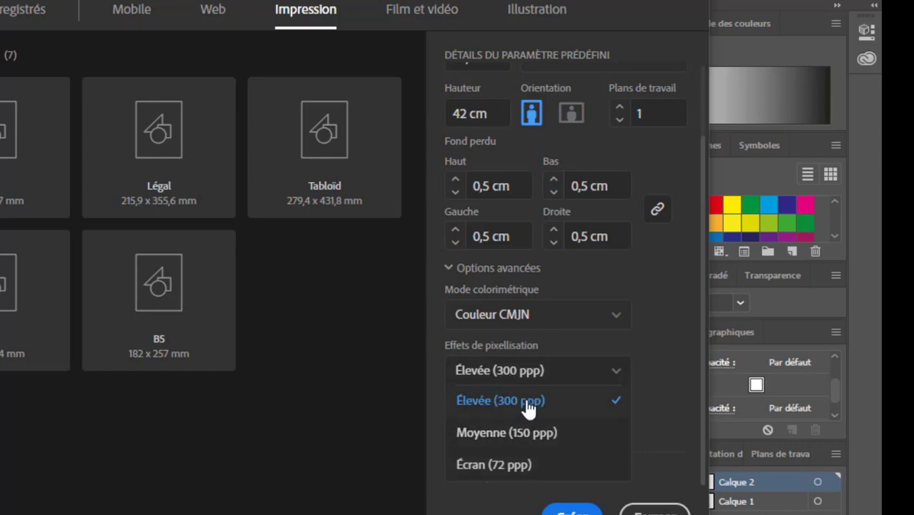
pyautogui.click(670, 361)
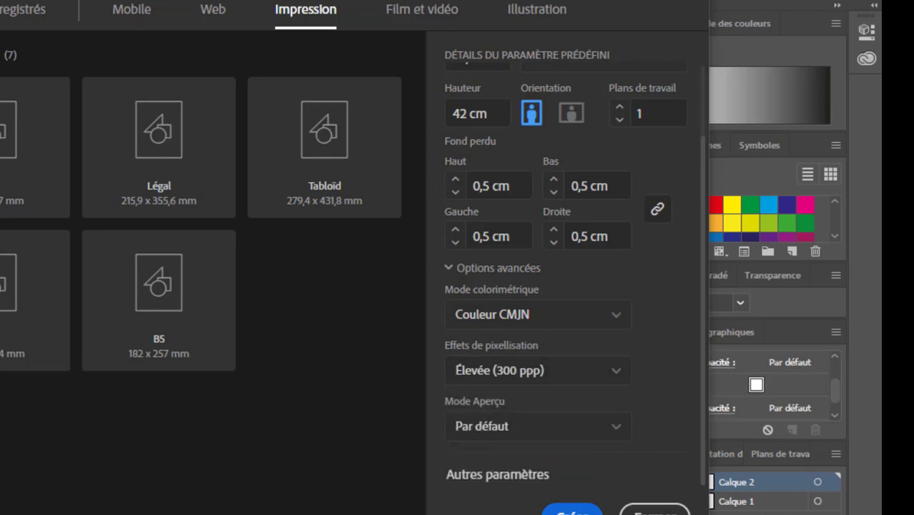
pyautogui.click(572, 513)
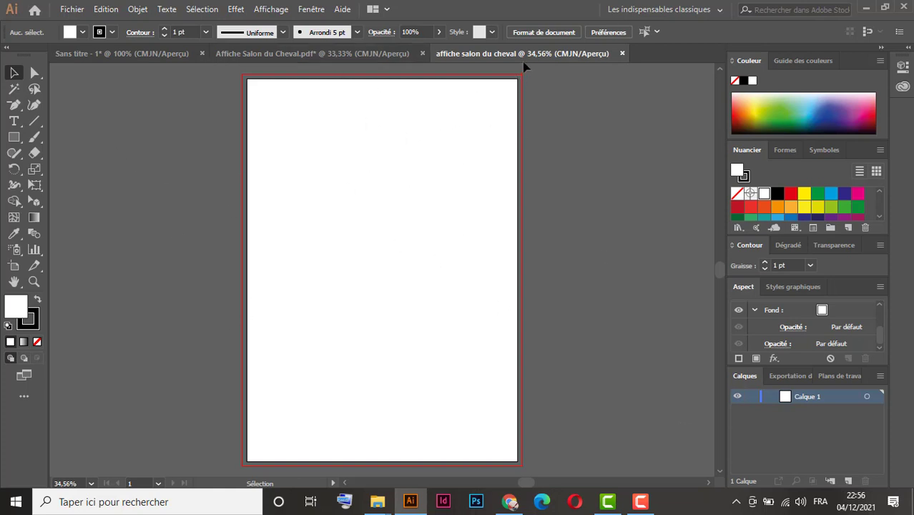
# - Return to the Affiche Salon du Cheval.pdf document and draw a rectangle covering the blank artboard out to its bleed edges
pyautogui.click(353, 54)
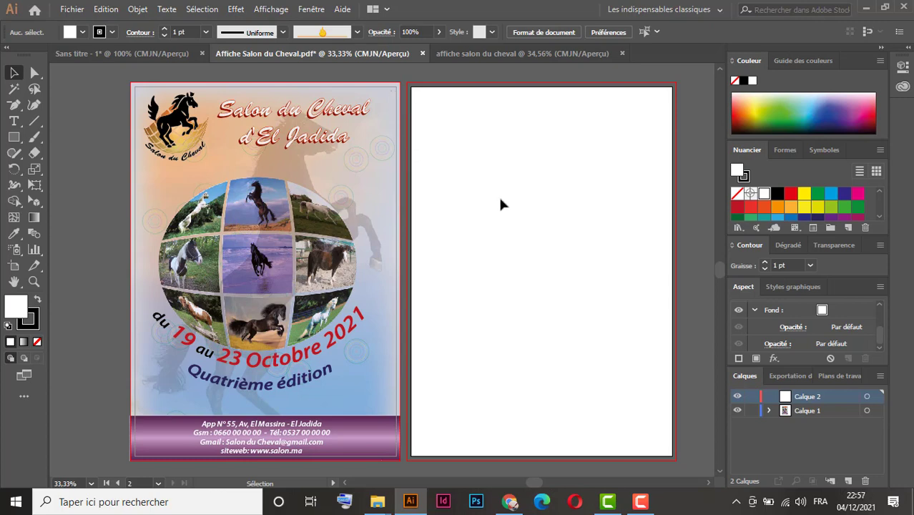
pyautogui.click(14, 138)
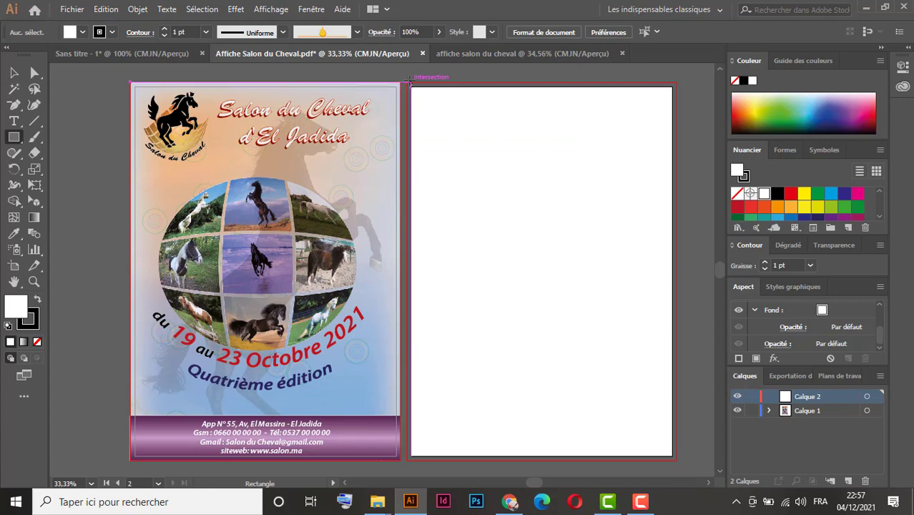
pyautogui.moveTo(405, 83); pyautogui.dragTo(677, 461)
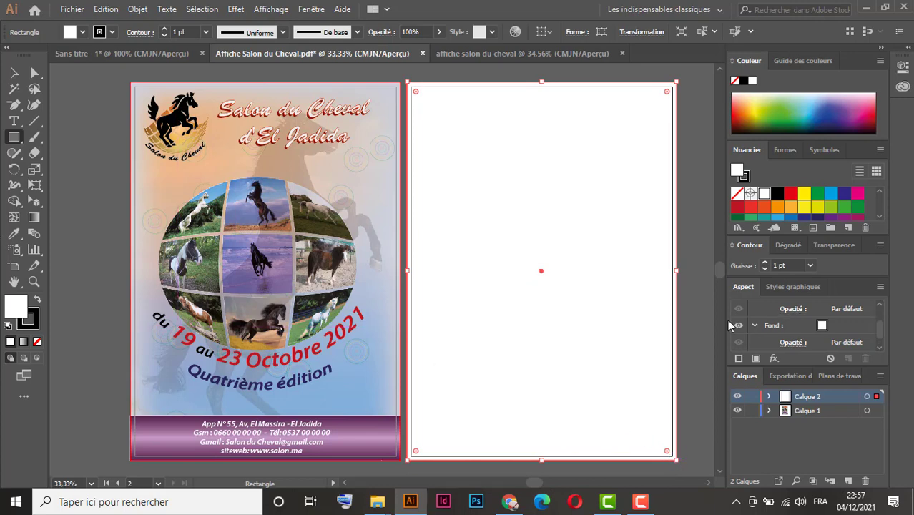
# - Fill the background rectangle with the light blue swatch and remove its stroke
pyautogui.click(777, 217)
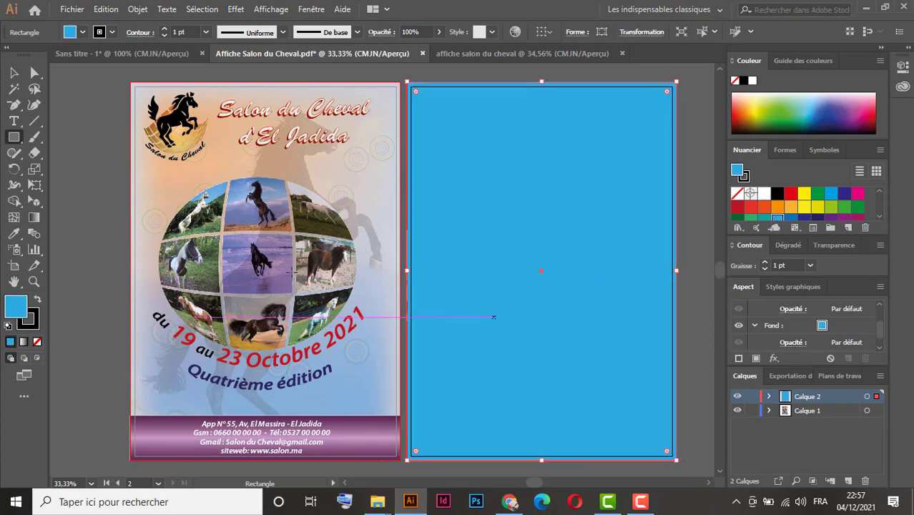
pyautogui.click(34, 326)
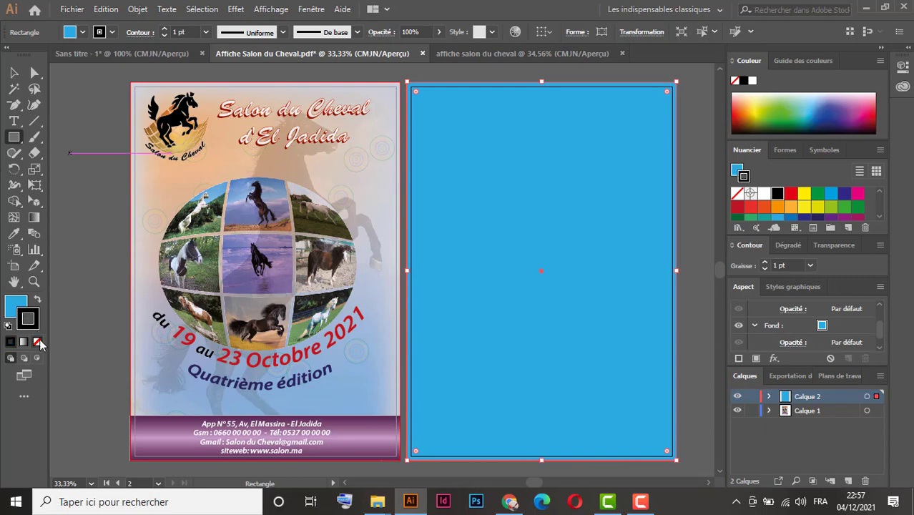
pyautogui.click(37, 342)
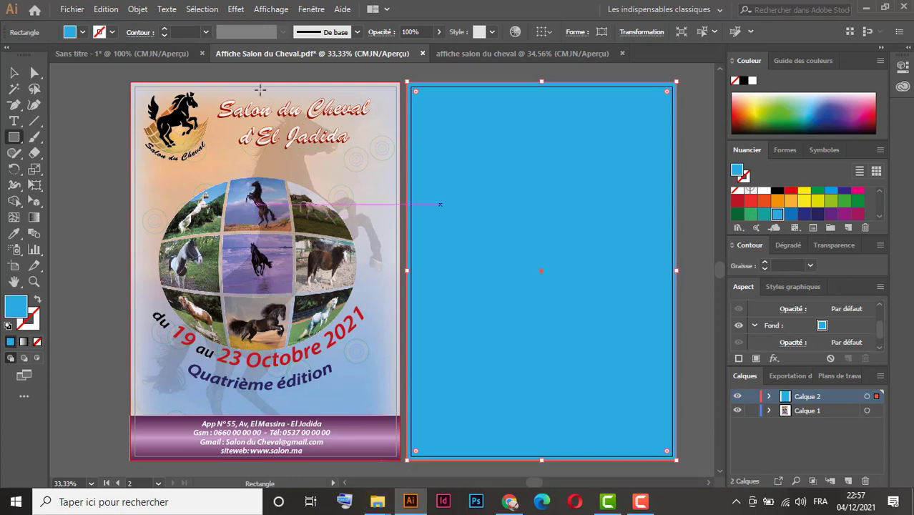
pyautogui.click(14, 73)
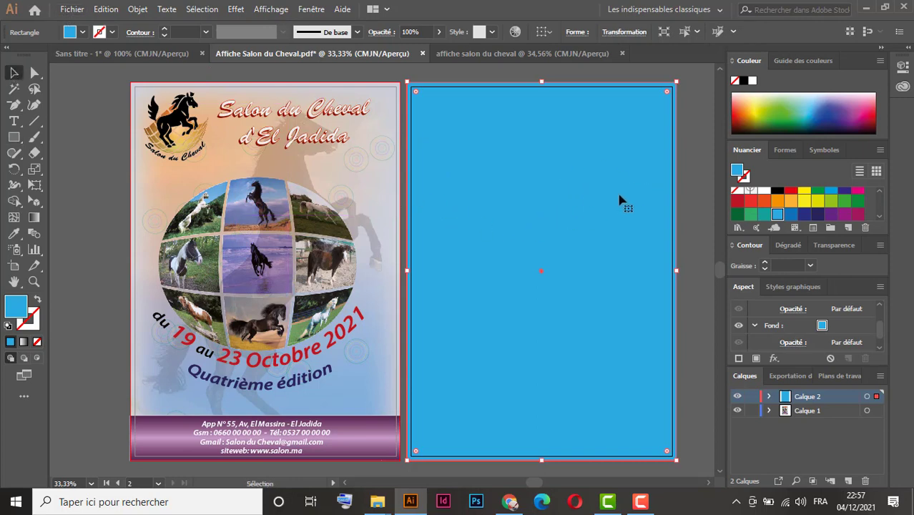
# - Show the CMYK sliders and lower the background rectangle's cyan to 26%
pyautogui.click(732, 62)
pyautogui.click(732, 63)
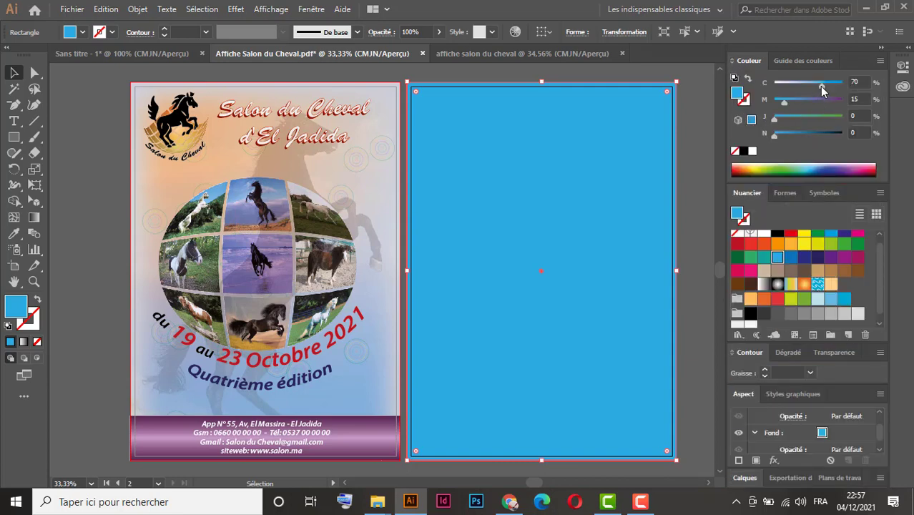
pyautogui.moveTo(822, 89); pyautogui.dragTo(791, 91)
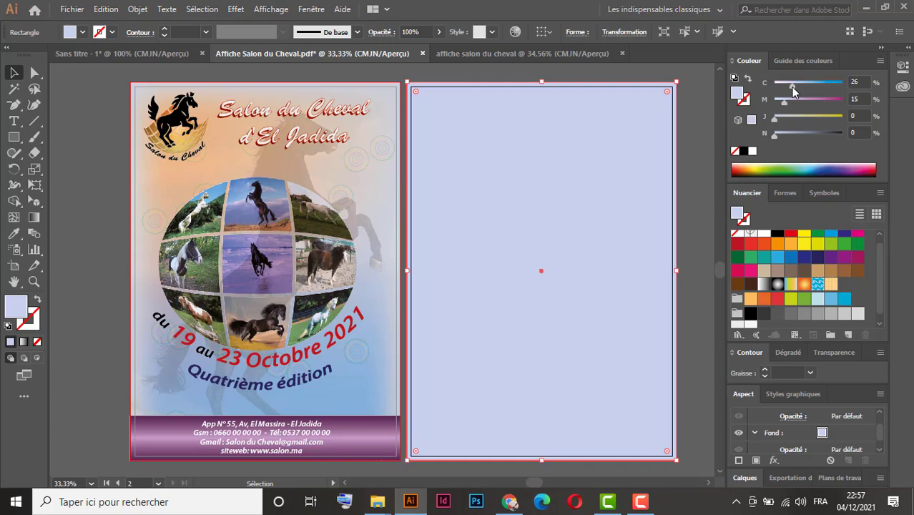
# - Lower the background rectangle's cyan to 24%
pyautogui.moveTo(793, 92); pyautogui.dragTo(790, 92)
pyautogui.click(460, 76)
pyautogui.moveTo(107, 79); pyautogui.dragTo(706, 348)
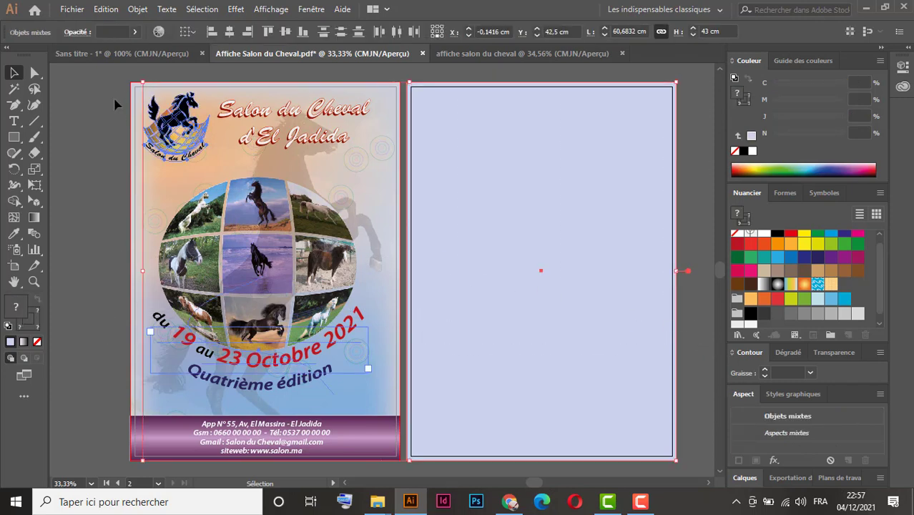
pyautogui.click(89, 128)
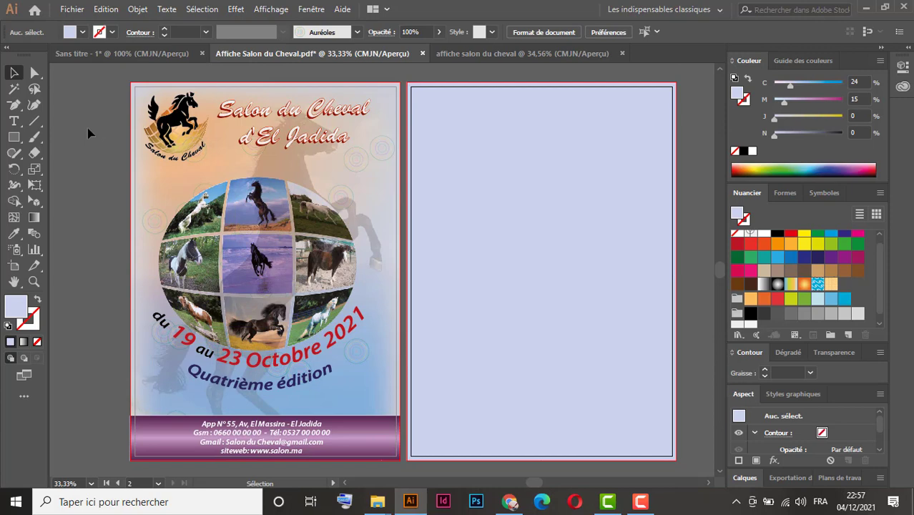
pyautogui.hotkey('ctrl', 'a')
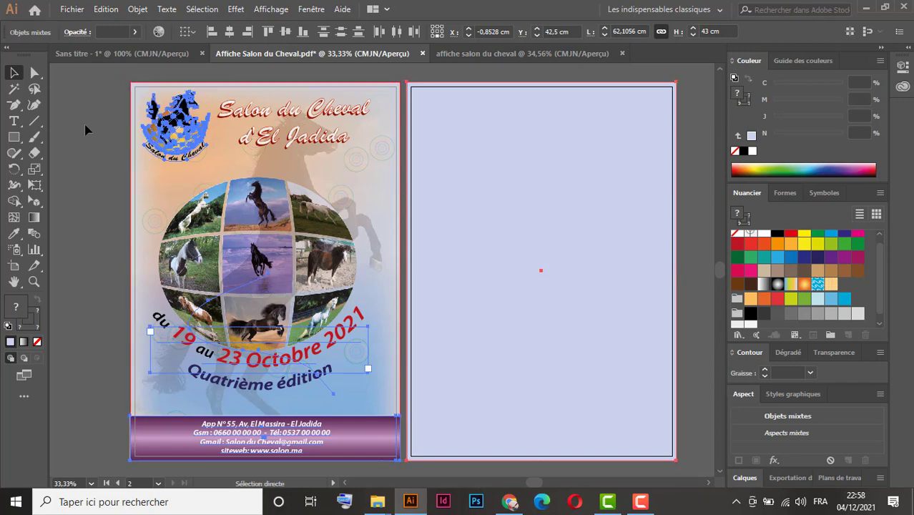
pyautogui.click(85, 130)
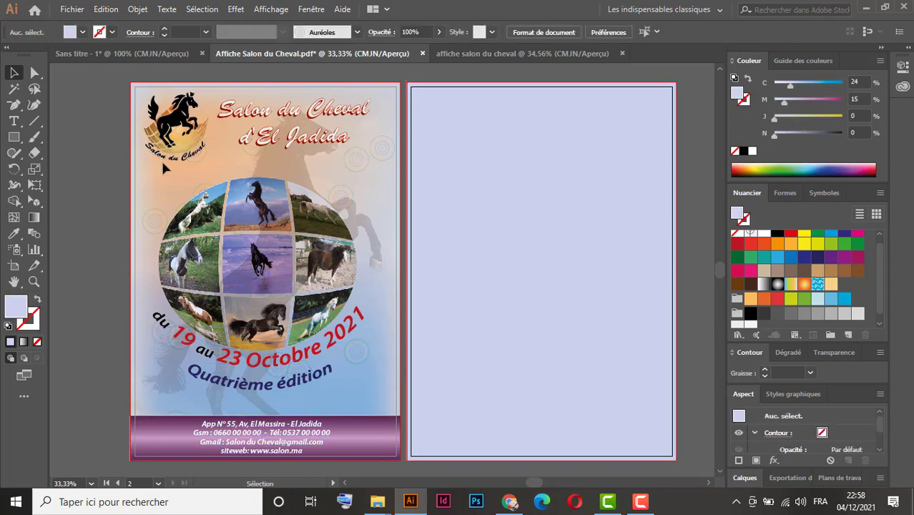
pyautogui.moveTo(402, 265); pyautogui.dragTo(531, 220)
pyautogui.moveTo(571, 253); pyautogui.dragTo(541, 251)
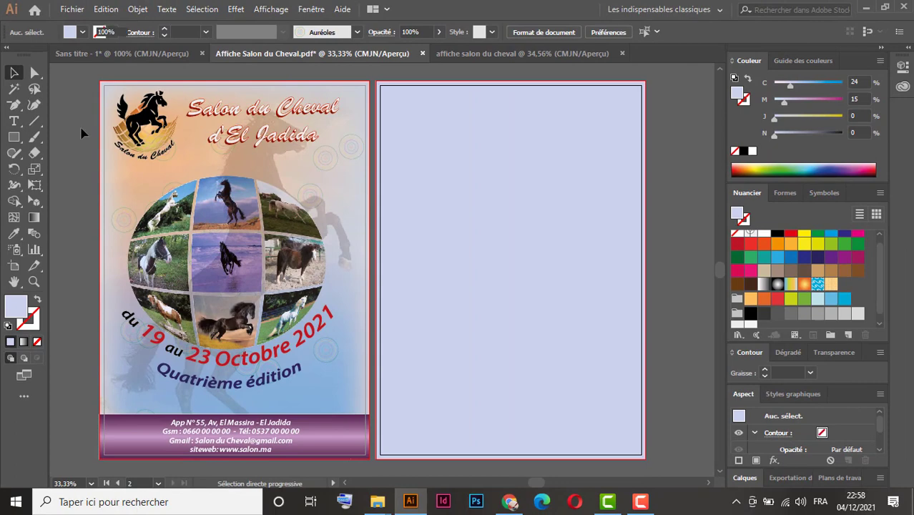
pyautogui.hotkey('ctrl', 'a')
pyautogui.click(692, 205)
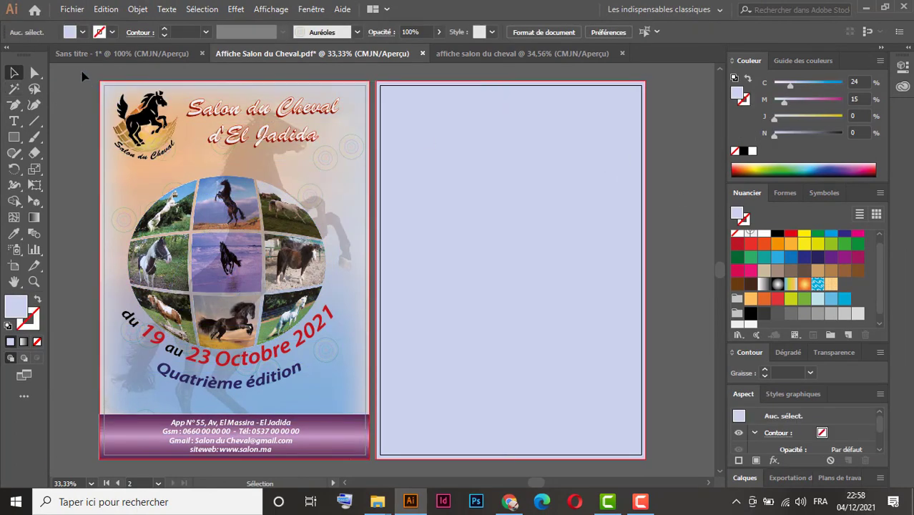
pyautogui.moveTo(81, 76); pyautogui.dragTo(358, 466)
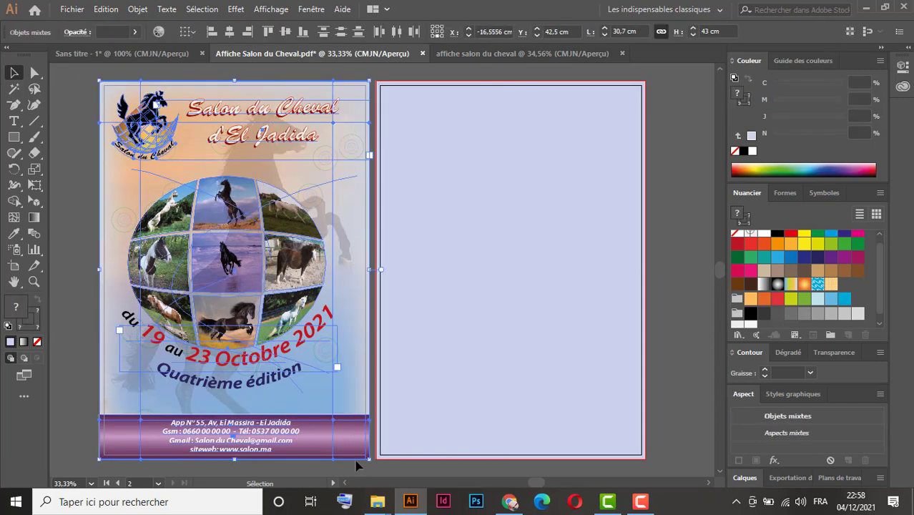
pyautogui.click(357, 466)
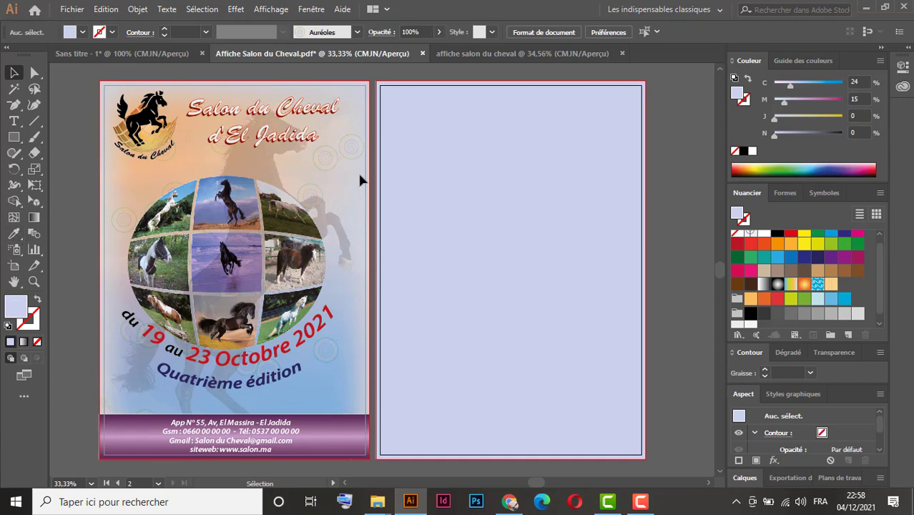
# - Add Mesh tool points to the background rectangle: orange (C=0 M=35 J=85 N=0) near the upper-left corner and blue (C=70 M=15 J=0 N=0) near the lower-right
pyautogui.click(437, 107)
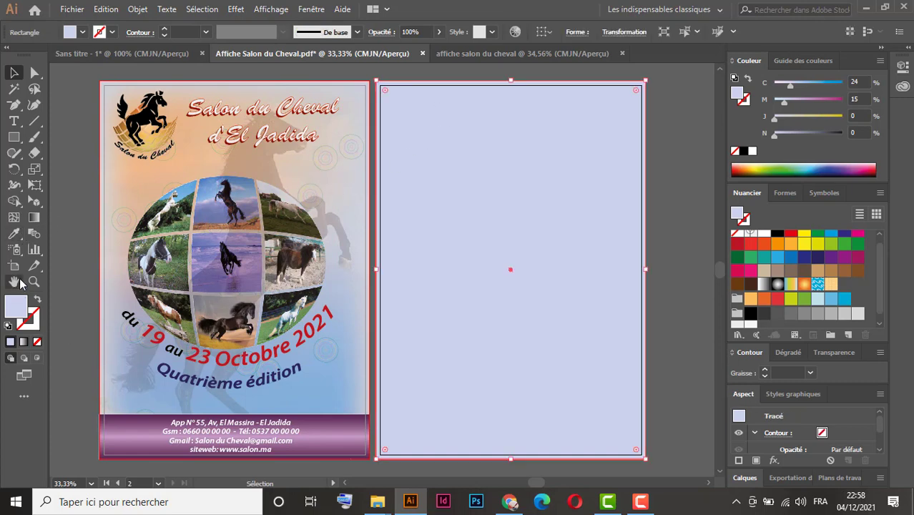
pyautogui.click(14, 218)
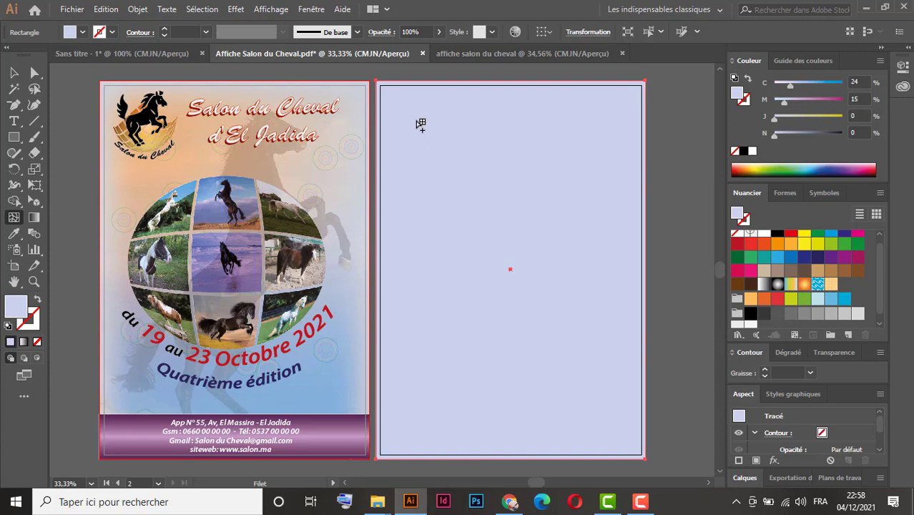
pyautogui.click(415, 121)
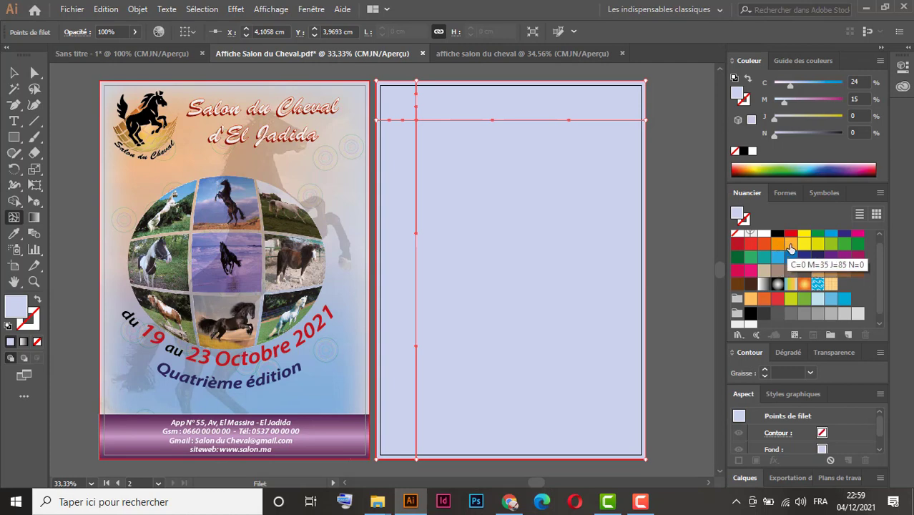
pyautogui.click(791, 247)
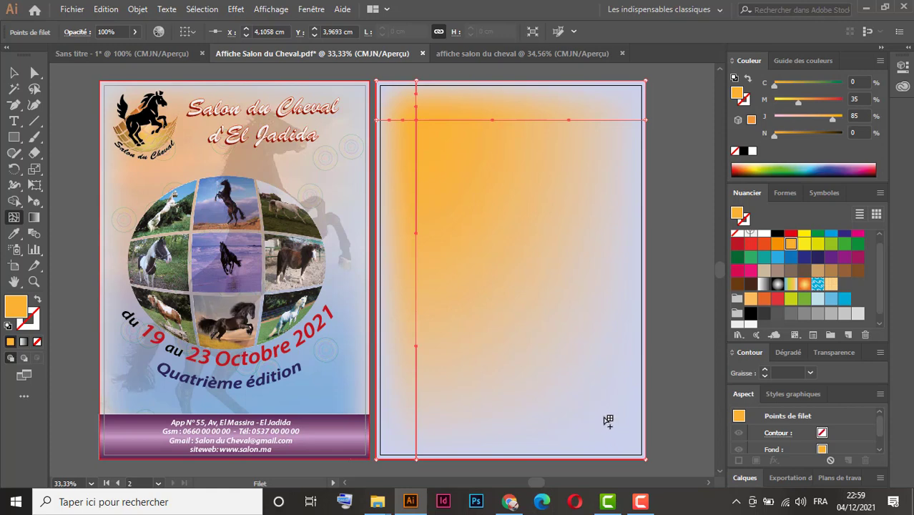
pyautogui.click(606, 415)
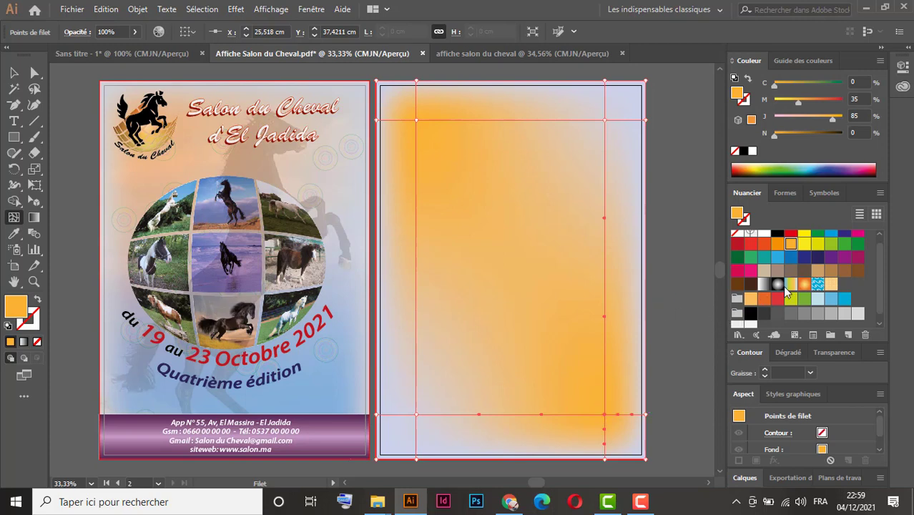
pyautogui.click(778, 259)
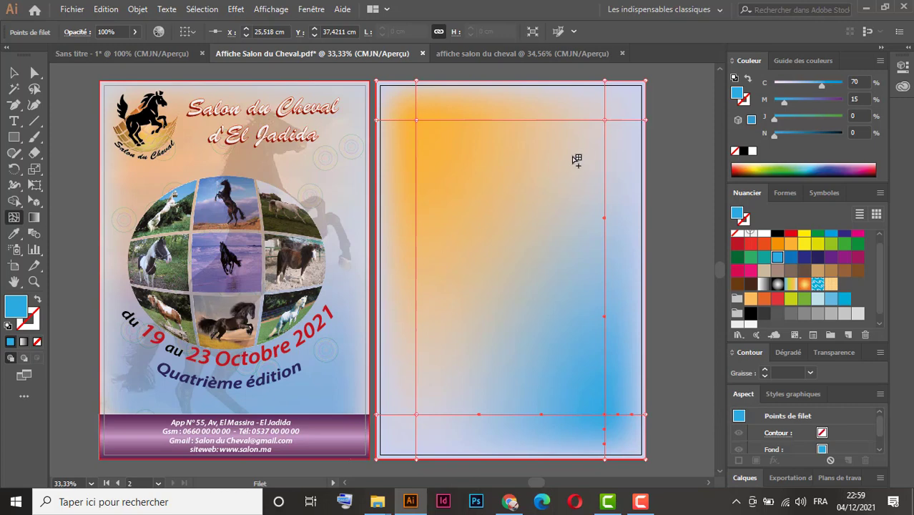
# - Try four more mesh points inside the background, two purple (C=75 M=100 J=0 N=0) and two white nearer the centre
pyautogui.click(572, 155)
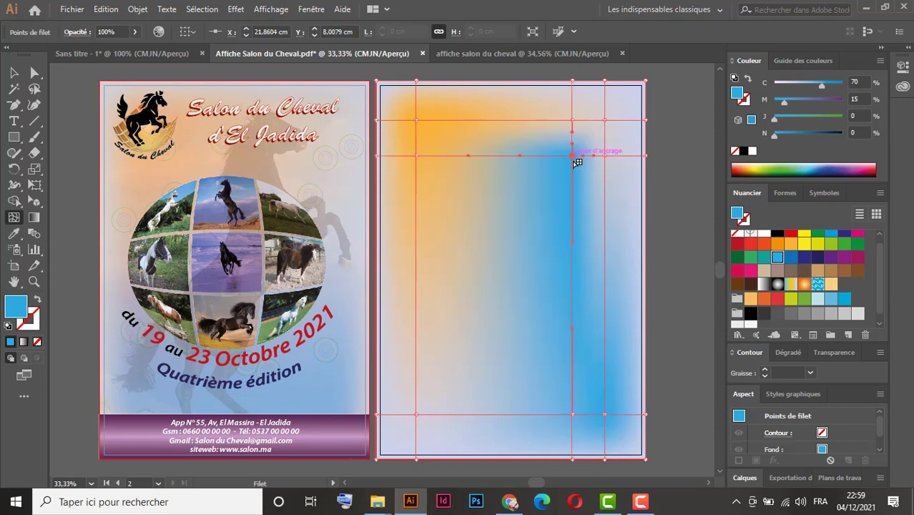
pyautogui.click(831, 259)
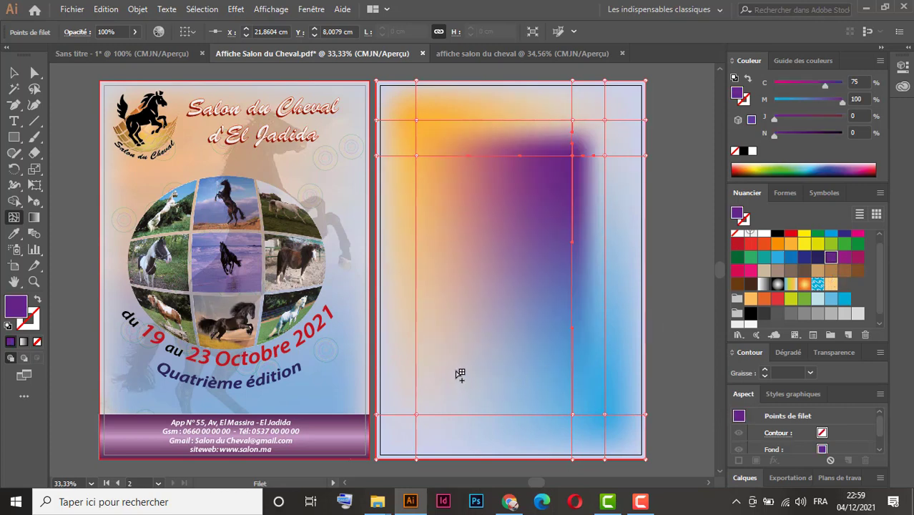
pyautogui.click(456, 370)
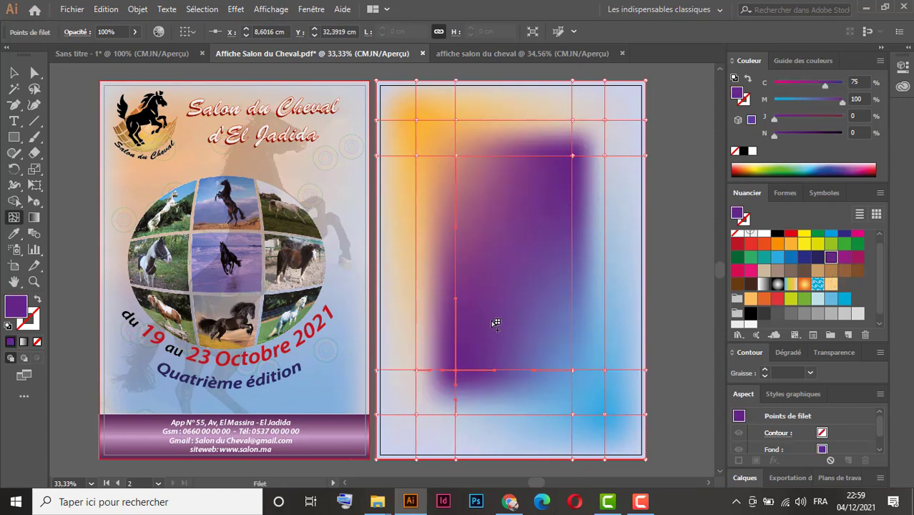
pyautogui.click(548, 188)
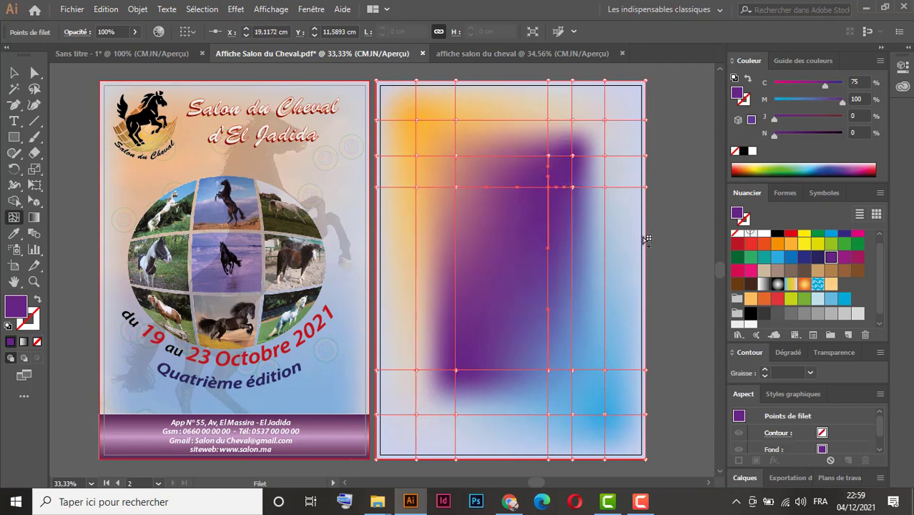
pyautogui.click(764, 234)
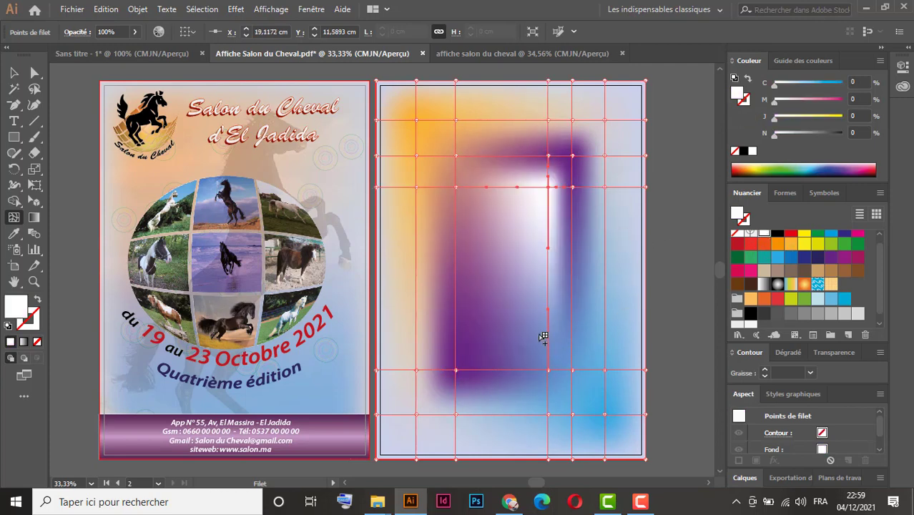
pyautogui.click(493, 331)
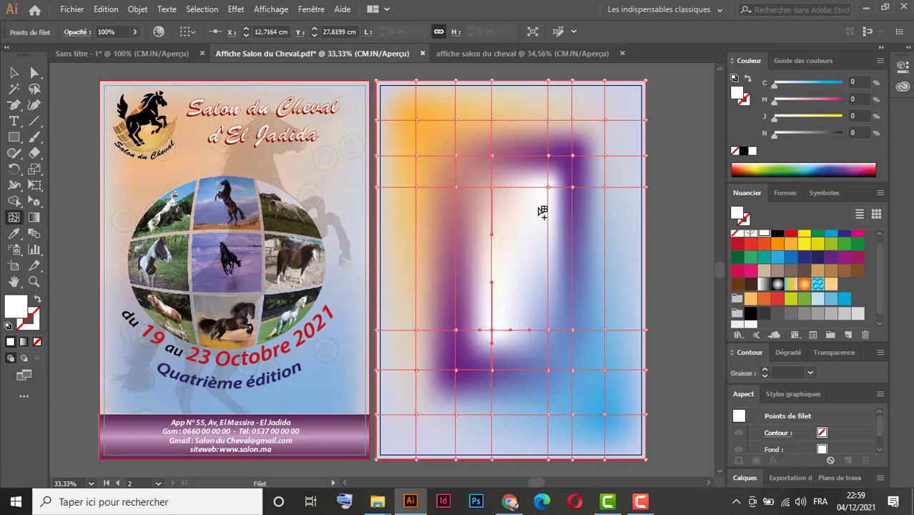
# - Try moving the two purple mesh points outward and the orange and blue mesh points inward
pyautogui.click(34, 73)
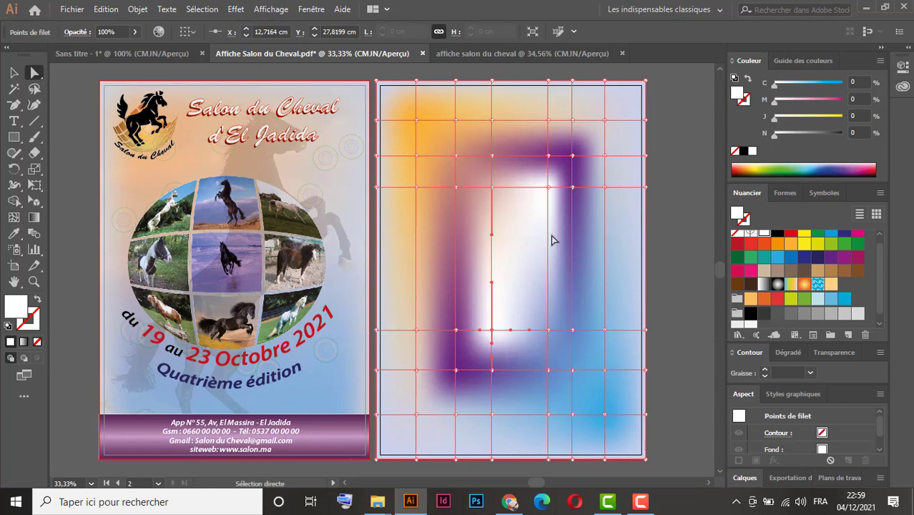
pyautogui.click(573, 156)
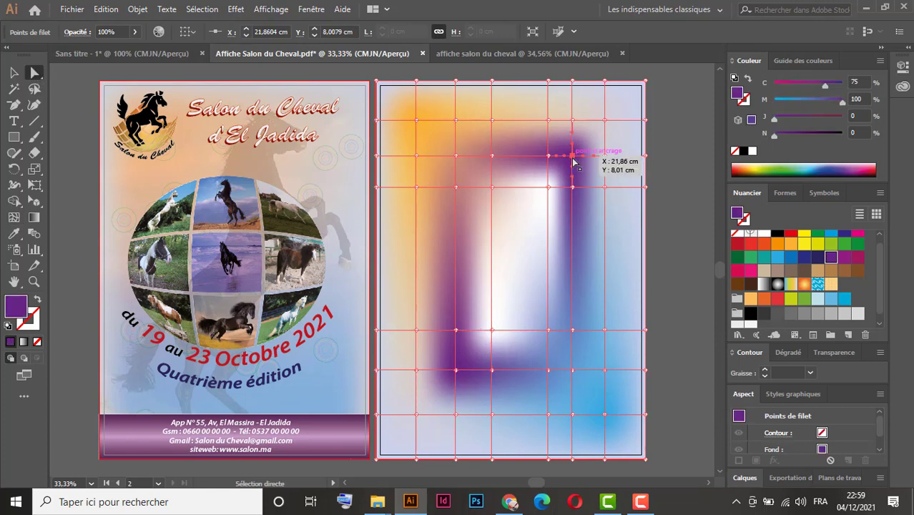
pyautogui.moveTo(573, 156); pyautogui.dragTo(601, 130)
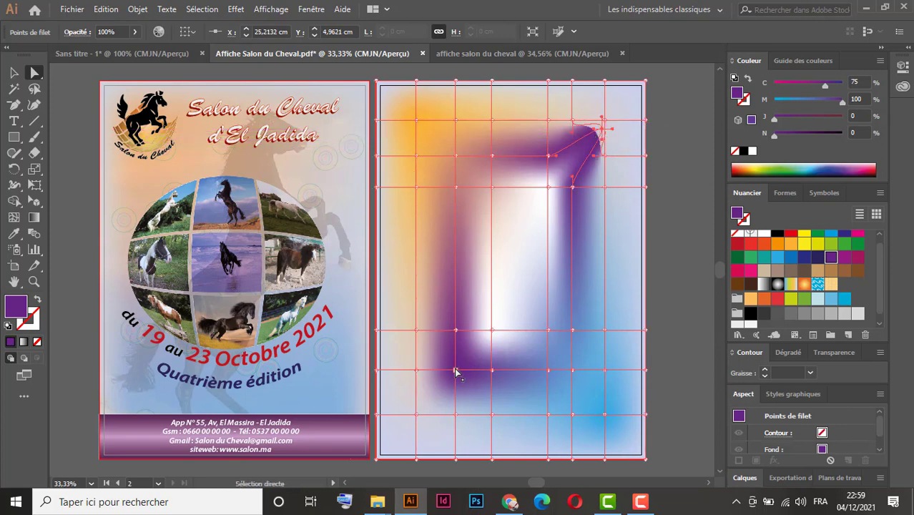
pyautogui.moveTo(456, 372); pyautogui.dragTo(427, 397)
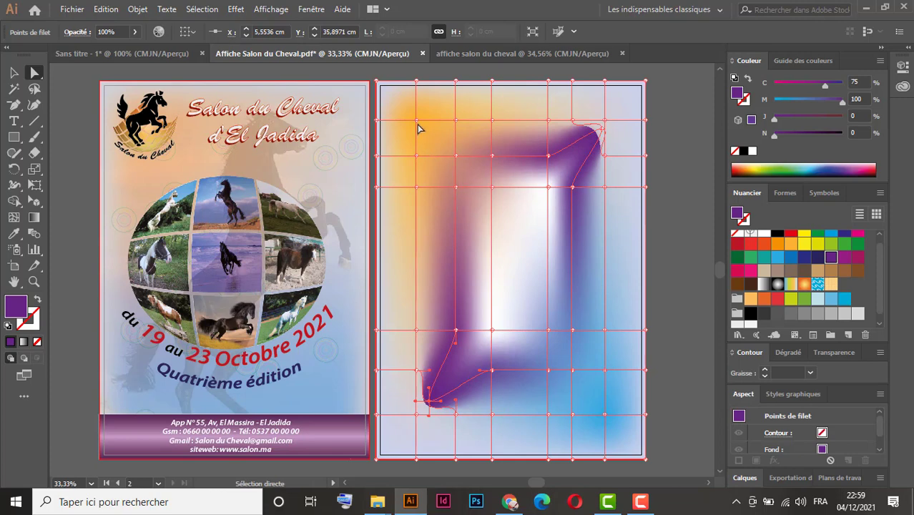
pyautogui.moveTo(417, 122); pyautogui.dragTo(439, 146)
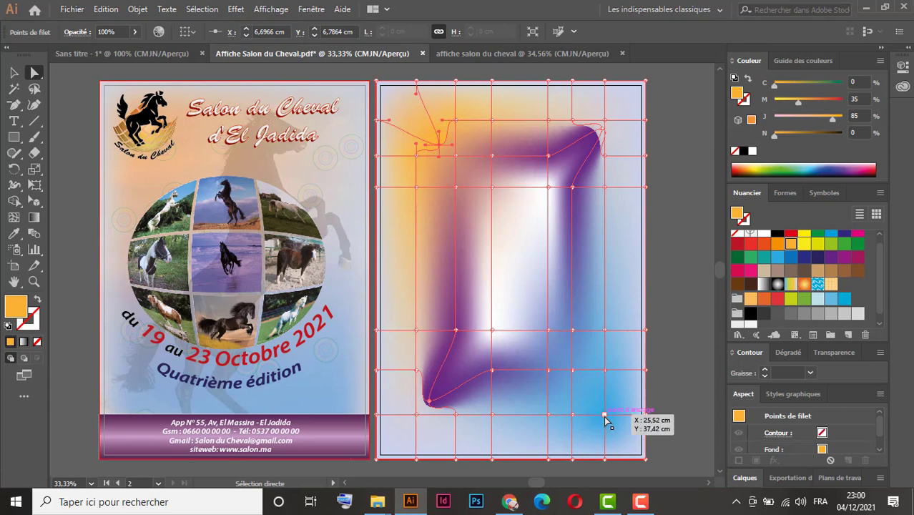
pyautogui.moveTo(604, 415); pyautogui.dragTo(583, 378)
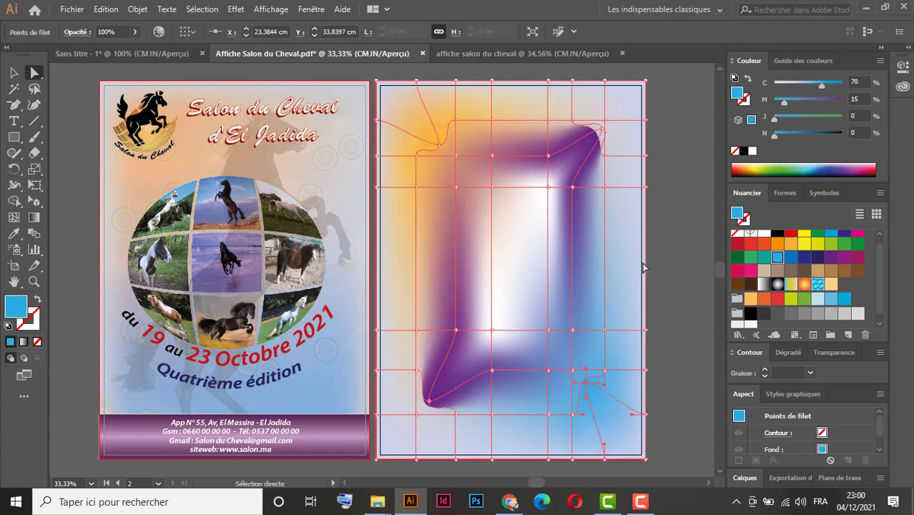
pyautogui.click(665, 238)
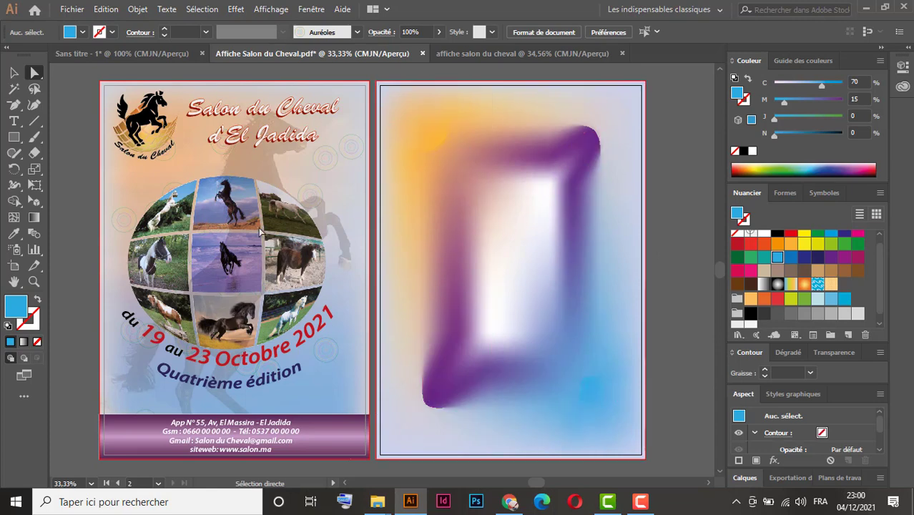
# - Undo the mesh point moves and the added white and purple mesh points, keeping only the orange and blue ones
pyautogui.hotkey('ctrl', 'z')
pyautogui.hotkey('ctrl', 'z')
pyautogui.hotkey('ctrl', 'z')
pyautogui.hotkey('ctrl', 'z')
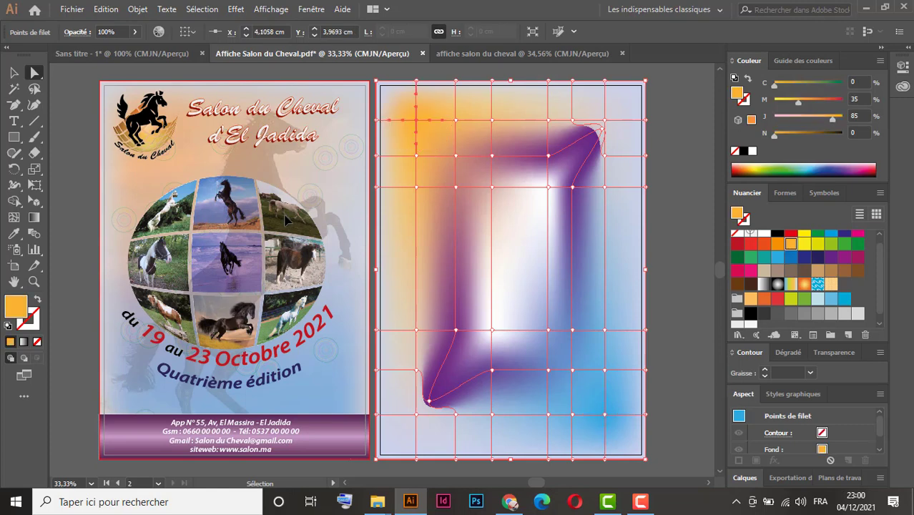
pyautogui.hotkey('ctrl', 'z')
pyautogui.hotkey('ctrl', 'z')
pyautogui.hotkey('ctrl', 'z')
pyautogui.hotkey('ctrl', 'z')
pyautogui.hotkey('ctrl', 'z')
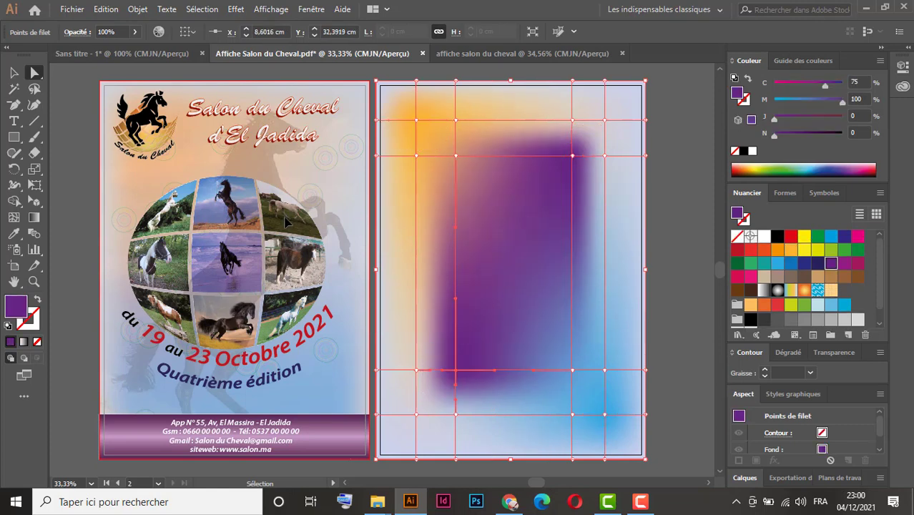
pyautogui.hotkey('ctrl', 'z')
pyautogui.hotkey('ctrl', 'z')
pyautogui.hotkey('ctrl', 'z')
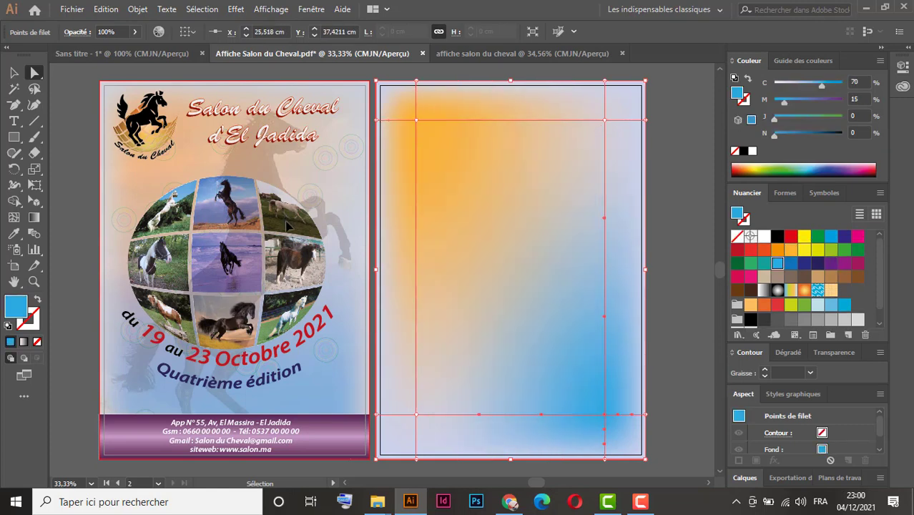
# - Soften the orange mesh point near the background's upper-left corner by setting its yellow to 73% and lowering its magenta
pyautogui.press('v')
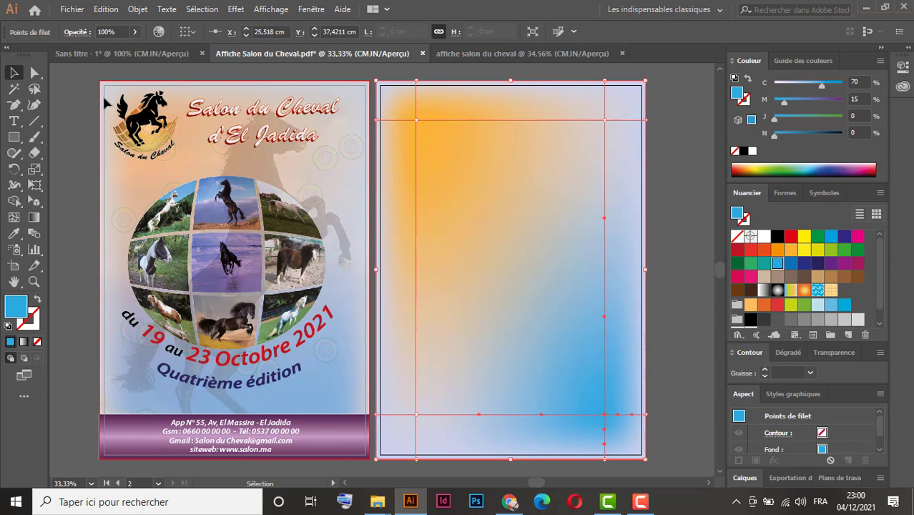
pyautogui.click(34, 73)
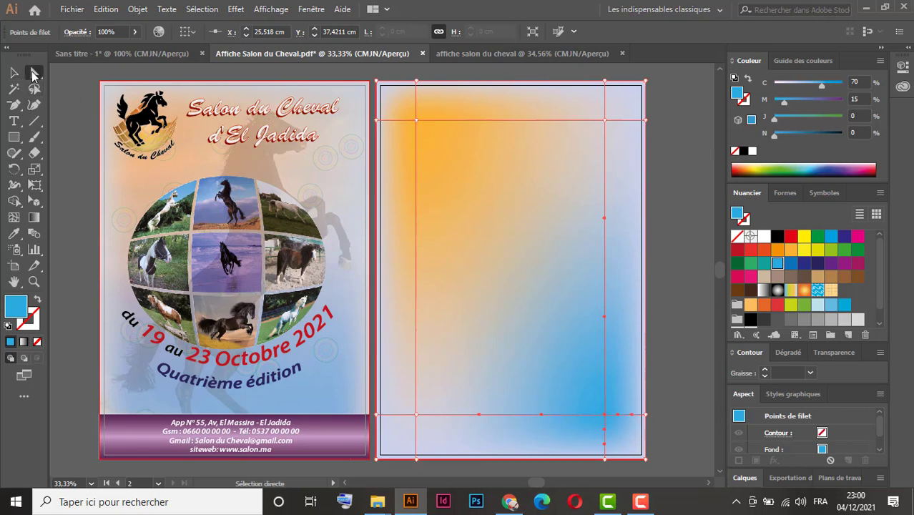
pyautogui.click(416, 121)
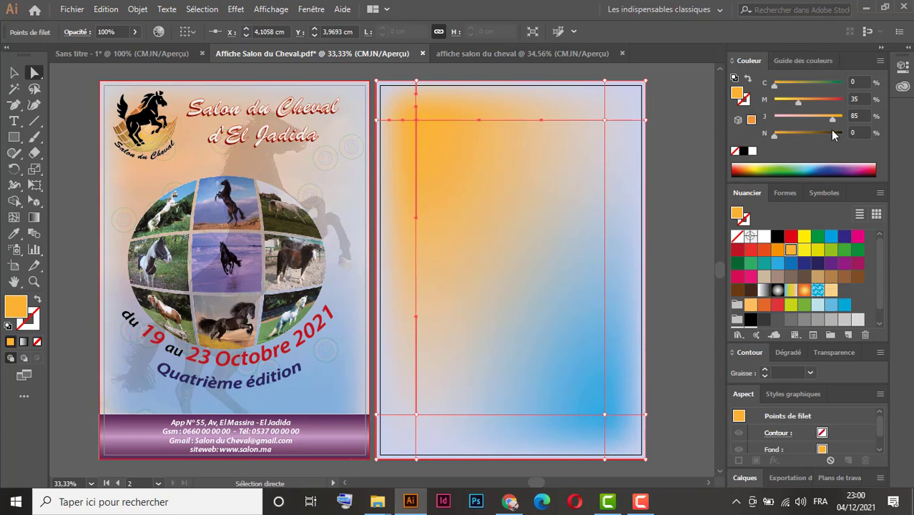
pyautogui.moveTo(832, 121); pyautogui.dragTo(794, 103)
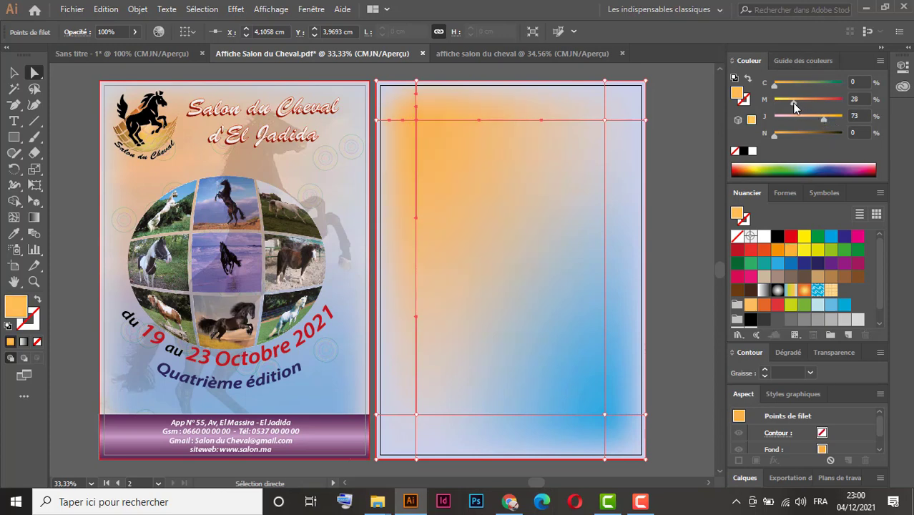
# - Lighten the background mesh by setting the blue point's cyan to 59% and the orange point's yellow to 61%
pyautogui.click(605, 415)
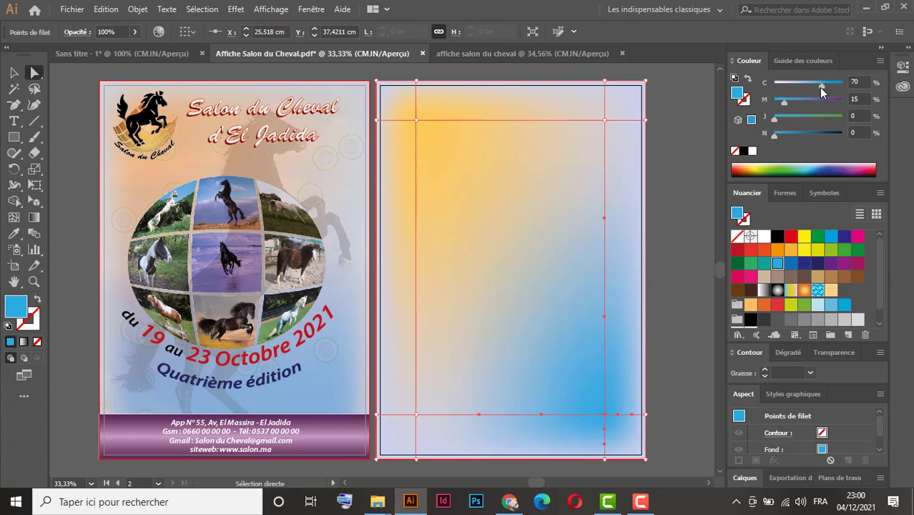
pyautogui.moveTo(821, 86); pyautogui.dragTo(812, 85)
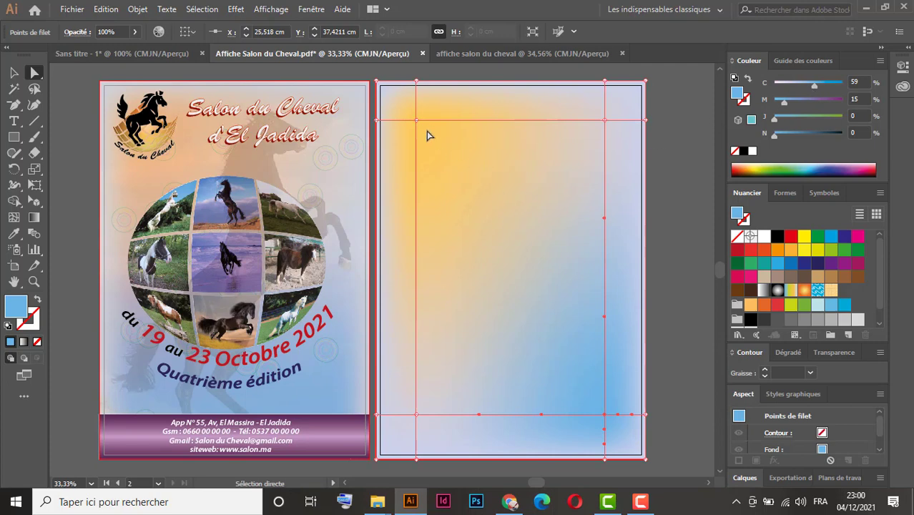
pyautogui.click(416, 121)
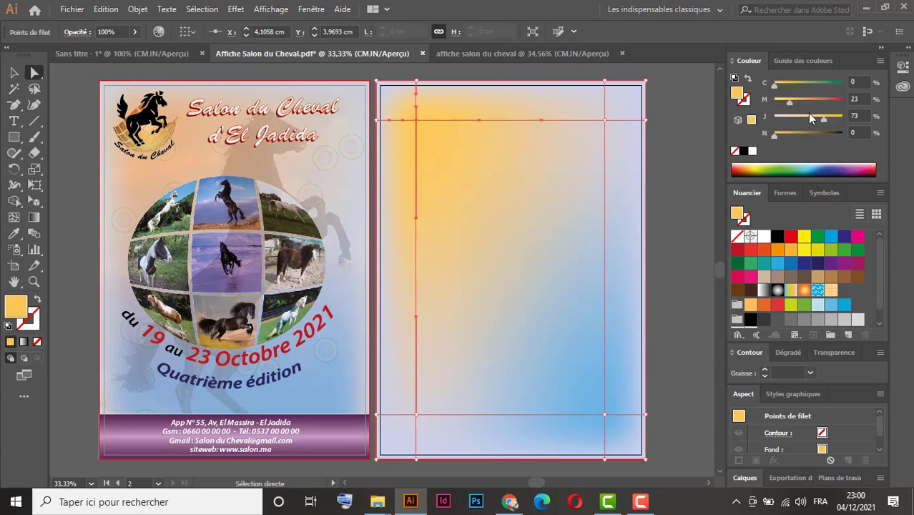
pyautogui.moveTo(822, 121); pyautogui.dragTo(813, 119)
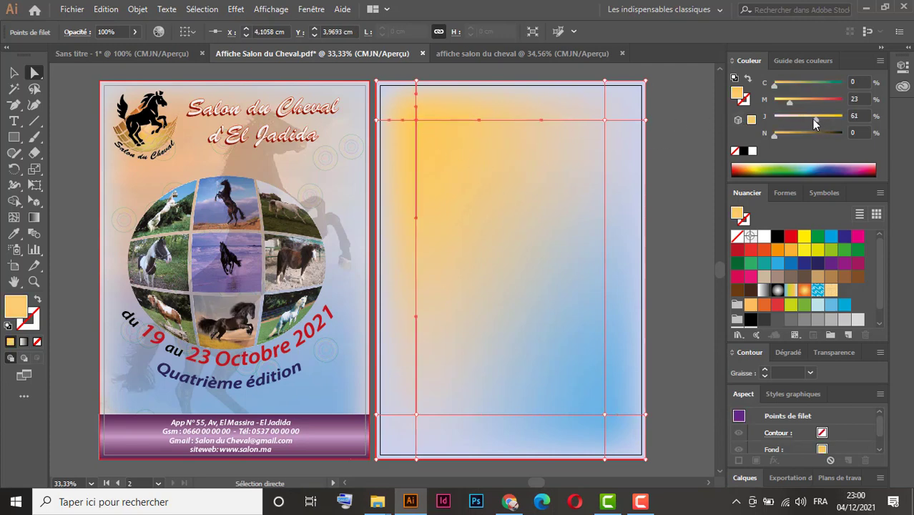
# - Select the whole gradient mesh background on the new artboard and lock it
pyautogui.click(12, 72)
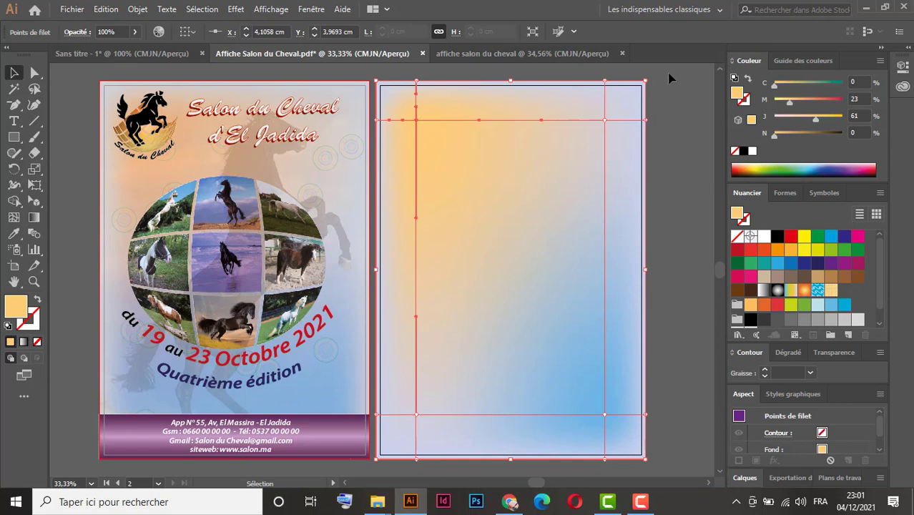
pyautogui.moveTo(669, 73); pyautogui.dragTo(387, 471)
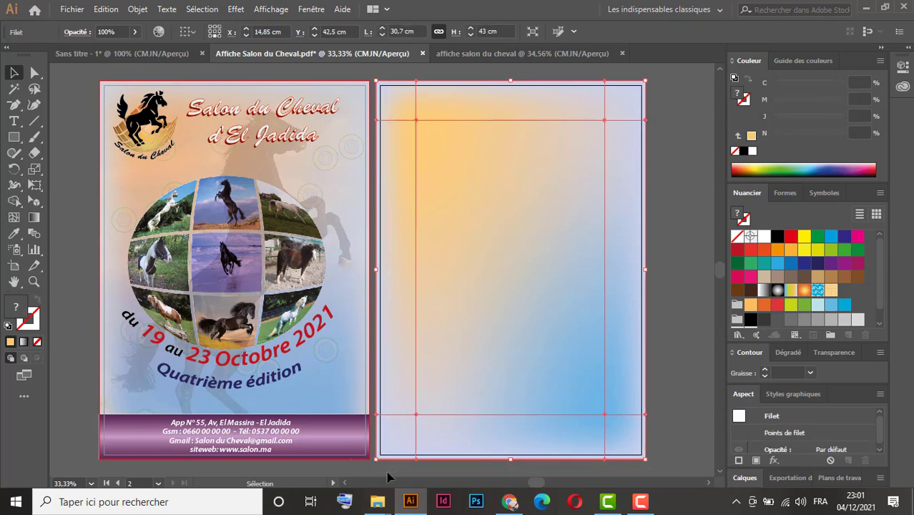
pyautogui.hotkey('ctrl', 'c')
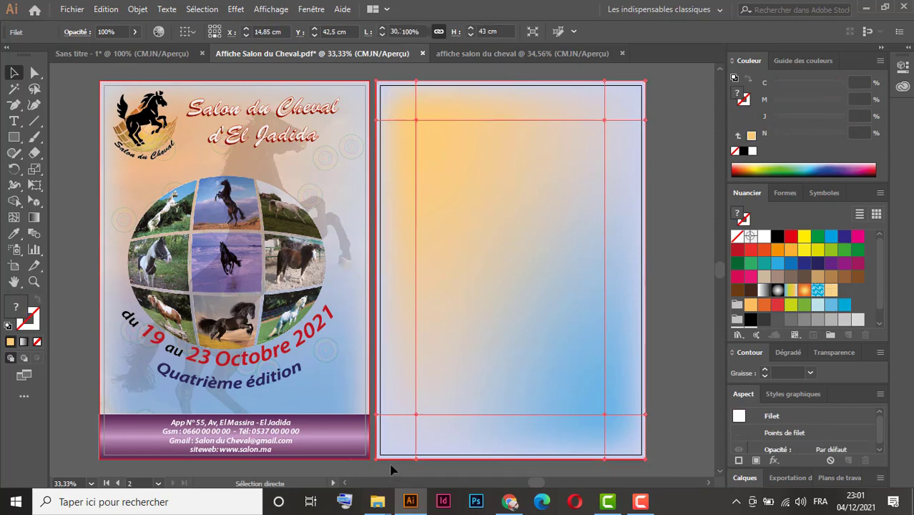
pyautogui.hotkey('ctrl', '2')
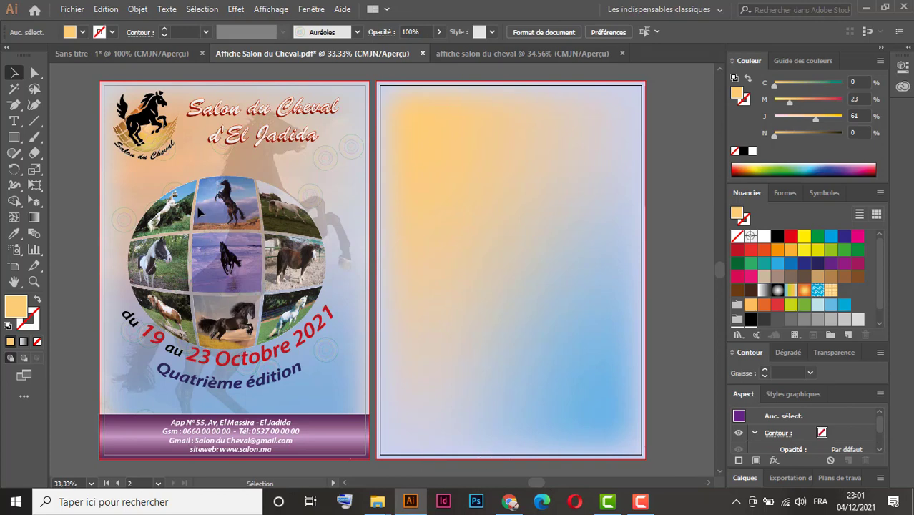
# - Start importing files and browse to the "A Travaux ttes les classes 2021 - 2022" folder on drive E
pyautogui.moveTo(500, 286); pyautogui.dragTo(475, 277)
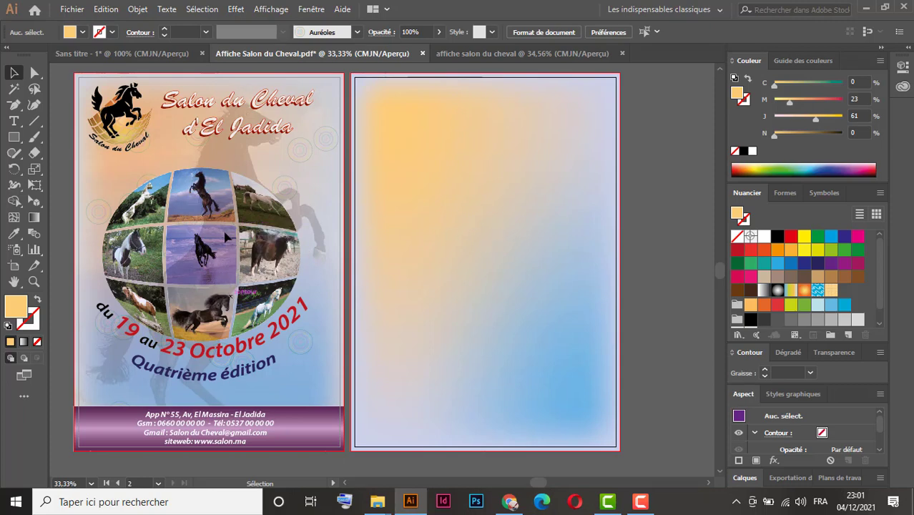
pyautogui.press('space')
pyautogui.moveTo(314, 237); pyautogui.dragTo(308, 220)
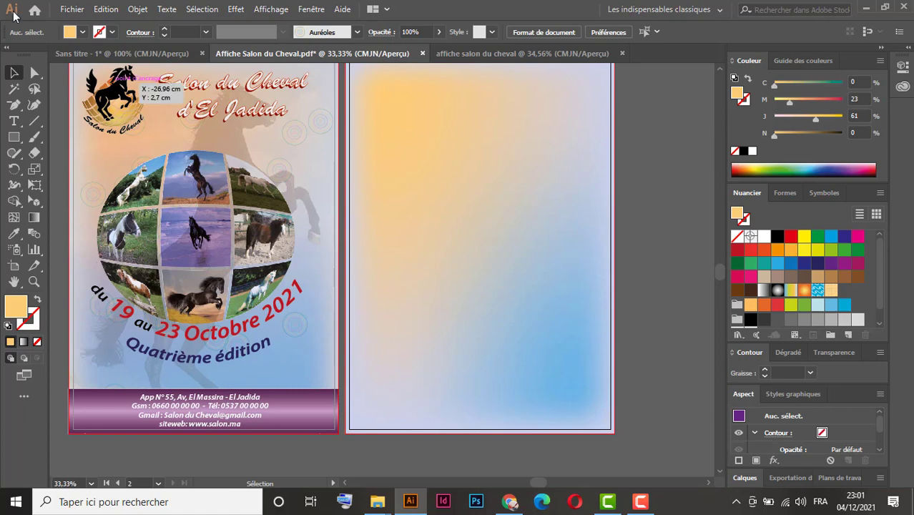
pyautogui.click(71, 10)
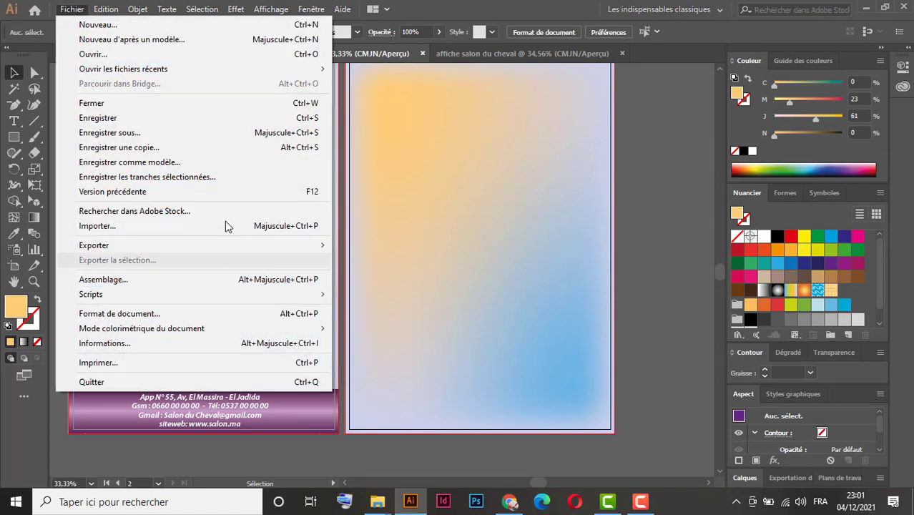
pyautogui.click(135, 226)
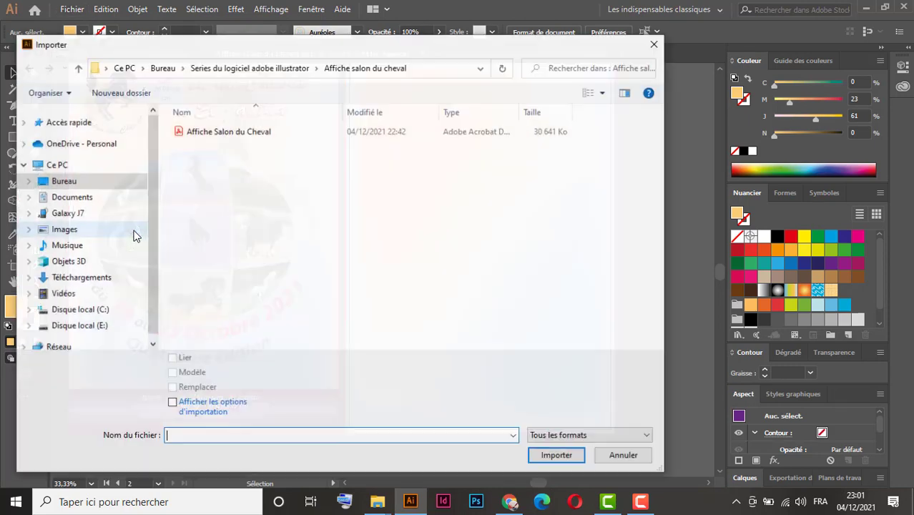
pyautogui.click(78, 68)
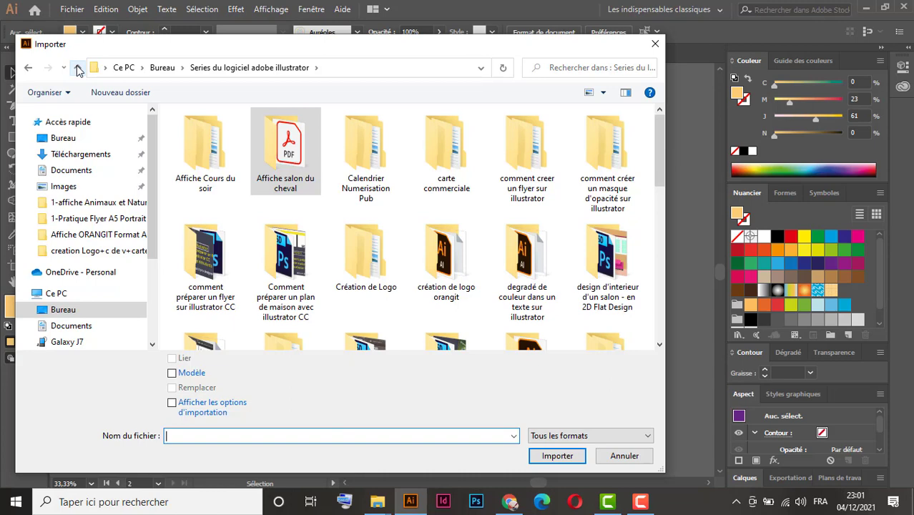
pyautogui.click(78, 68)
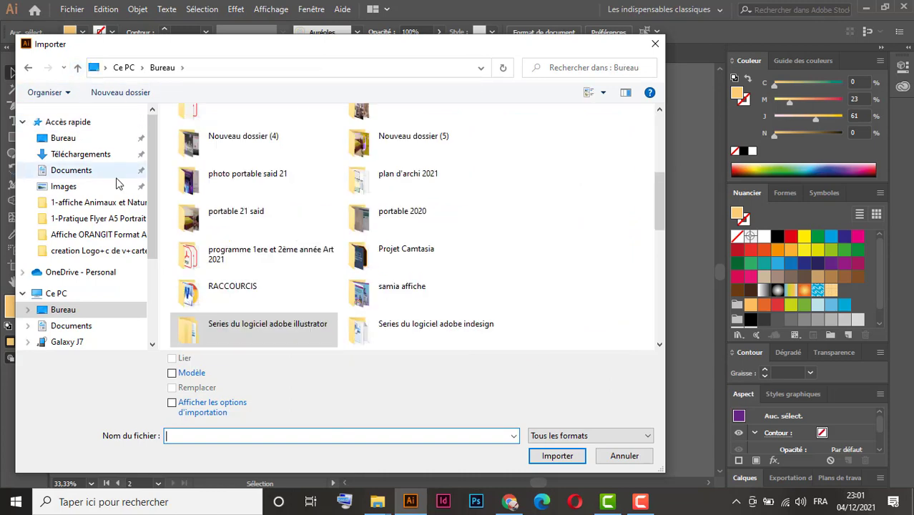
pyautogui.click(77, 68)
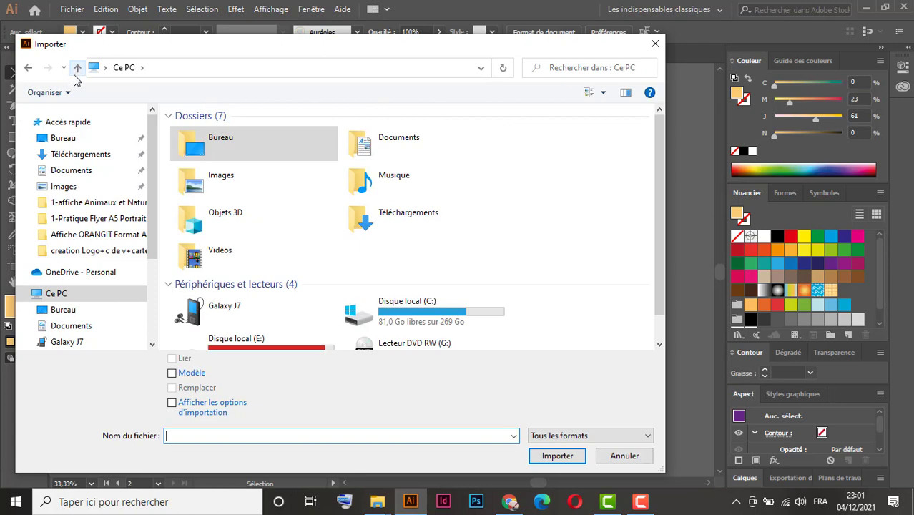
pyautogui.doubleClick(314, 343)
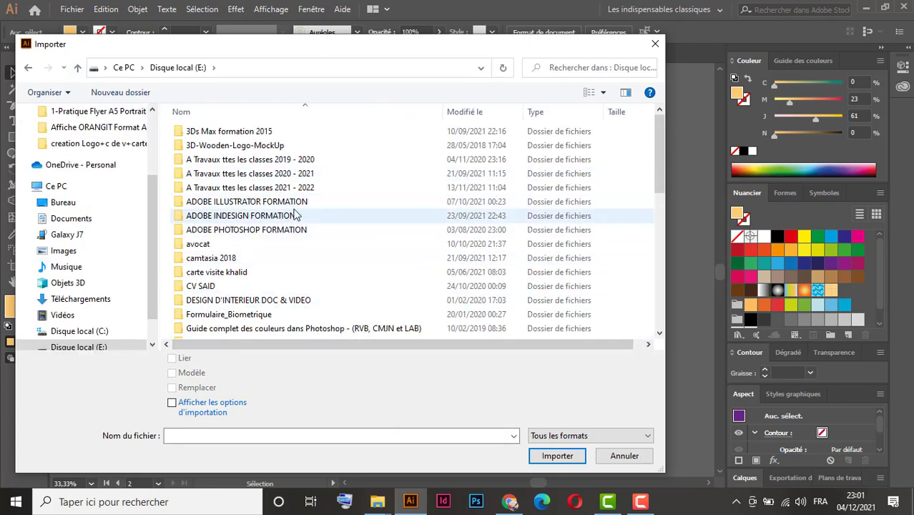
pyautogui.click(312, 193)
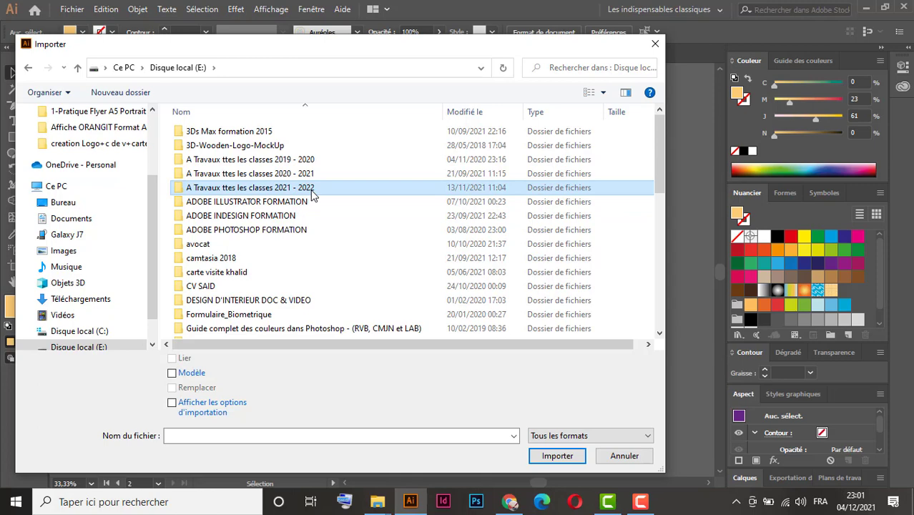
pyautogui.doubleClick(313, 193)
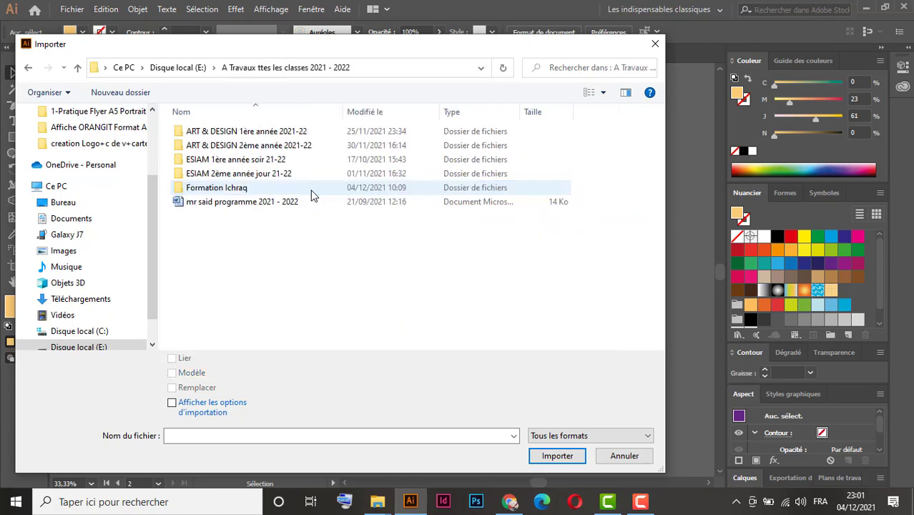
# - Browse through "ESIAM 2ème année jour 21-22" and "PRATIQUE ILLUSTRATOR" to the "Salon du Cheval" image folder
pyautogui.doubleClick(278, 146)
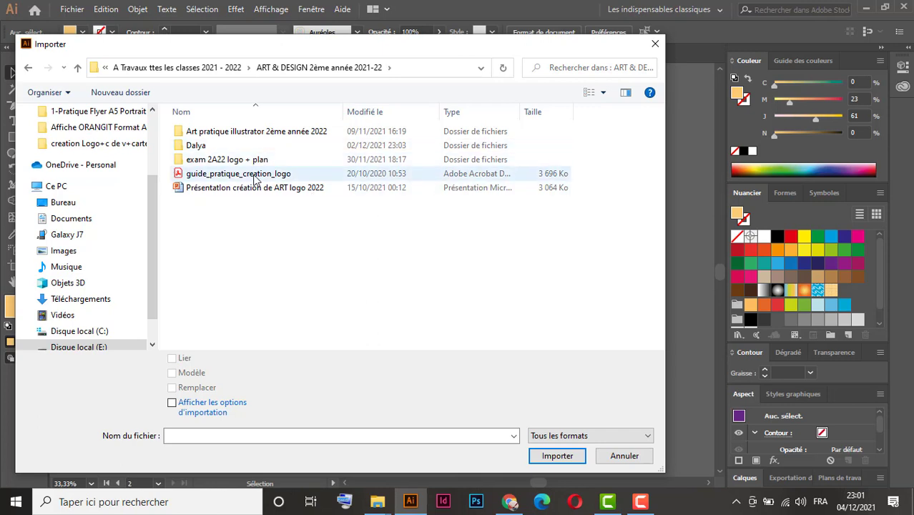
pyautogui.click(78, 67)
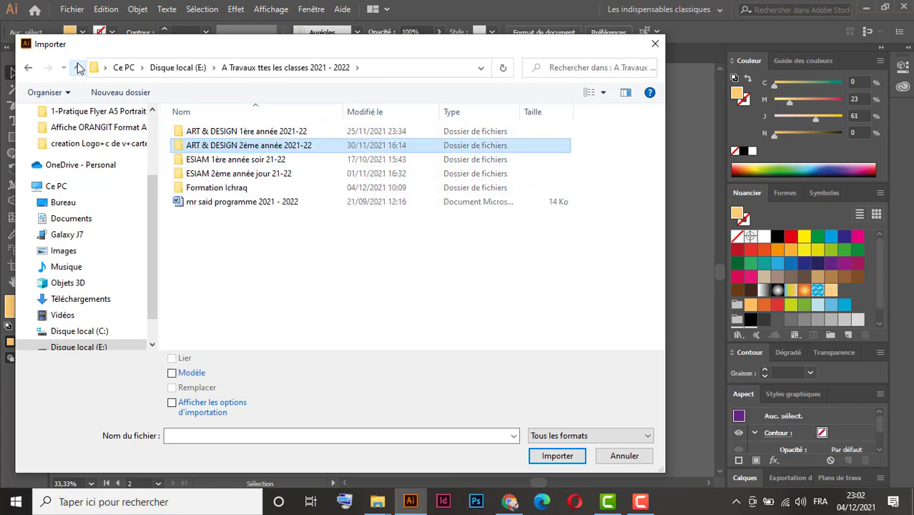
pyautogui.doubleClick(293, 176)
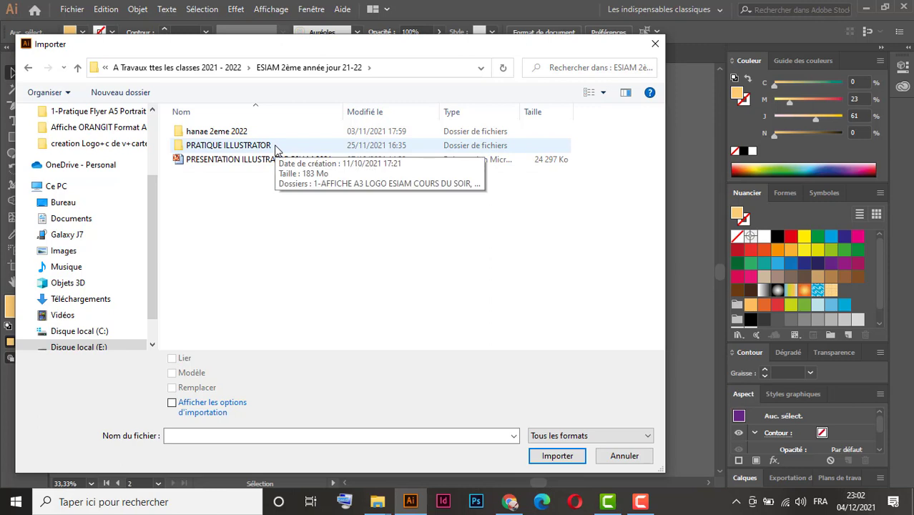
pyautogui.doubleClick(275, 147)
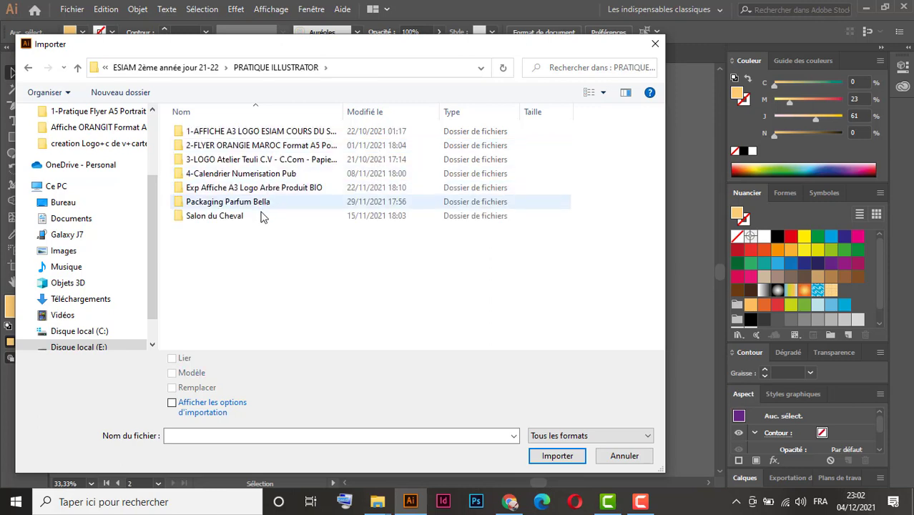
pyautogui.click(261, 217)
pyautogui.doubleClick(260, 216)
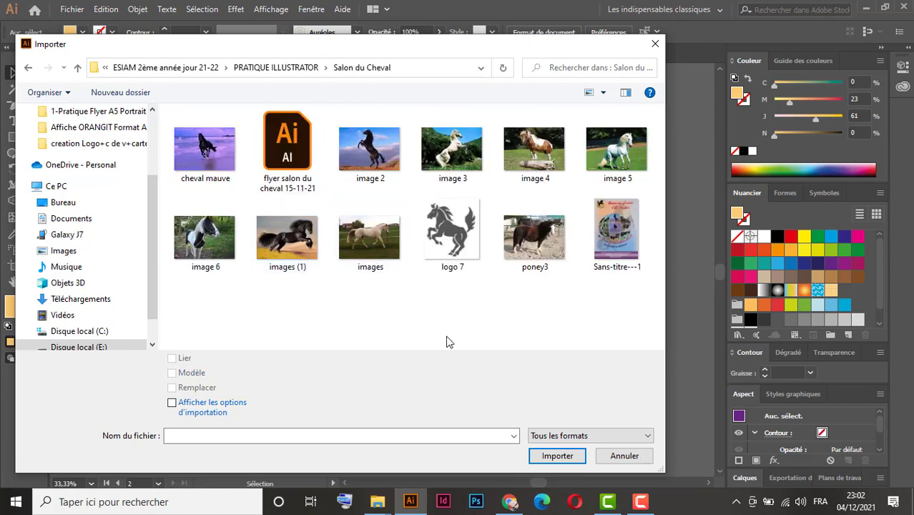
# - Import the nine horse photos together: cheval mauve, image 2 to image 6, images (1), images and poney3, leaving out logo 7
pyautogui.click(205, 156)
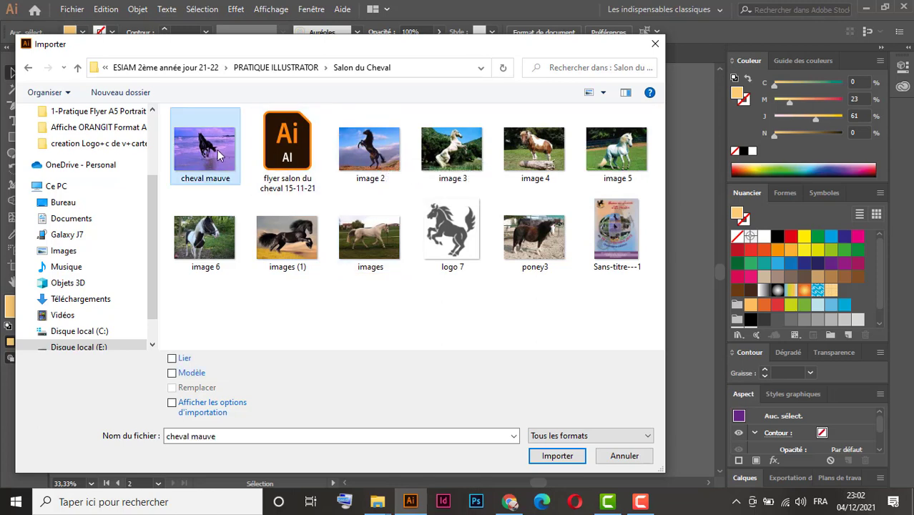
pyautogui.keyDown('ctrl'); pyautogui.click(375, 158); pyautogui.keyUp('ctrl')
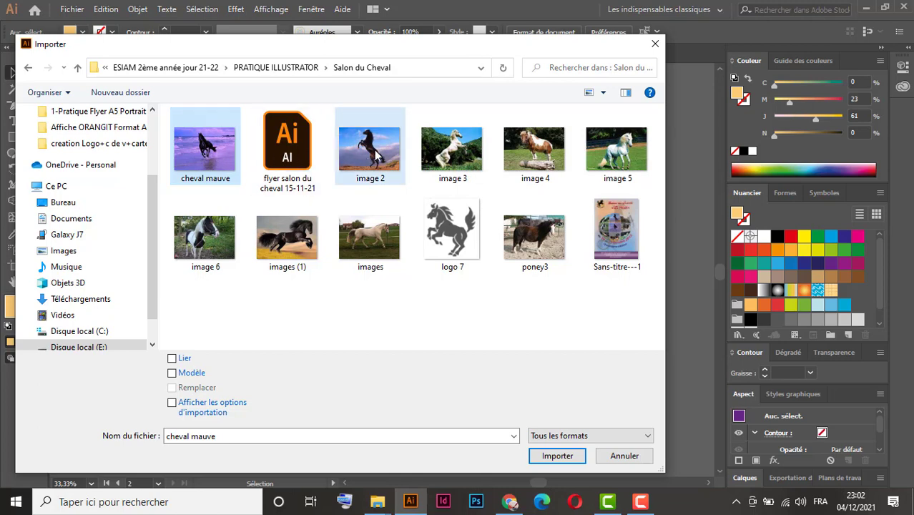
pyautogui.keyDown('ctrl'); pyautogui.click(456, 159); pyautogui.keyUp('ctrl')
pyautogui.keyDown('ctrl'); pyautogui.click(539, 159); pyautogui.keyUp('ctrl')
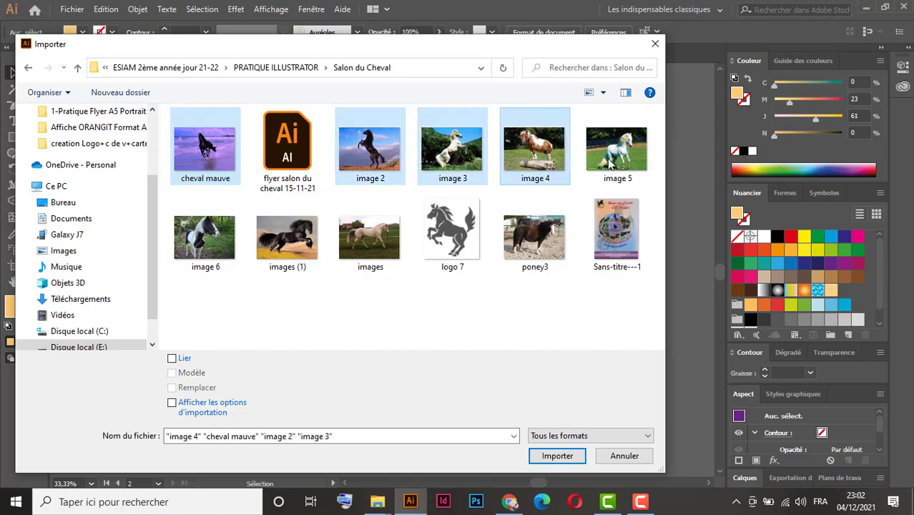
pyautogui.keyDown('ctrl'); pyautogui.click(629, 162); pyautogui.keyUp('ctrl')
pyautogui.keyDown('ctrl'); pyautogui.click(564, 248); pyautogui.keyUp('ctrl')
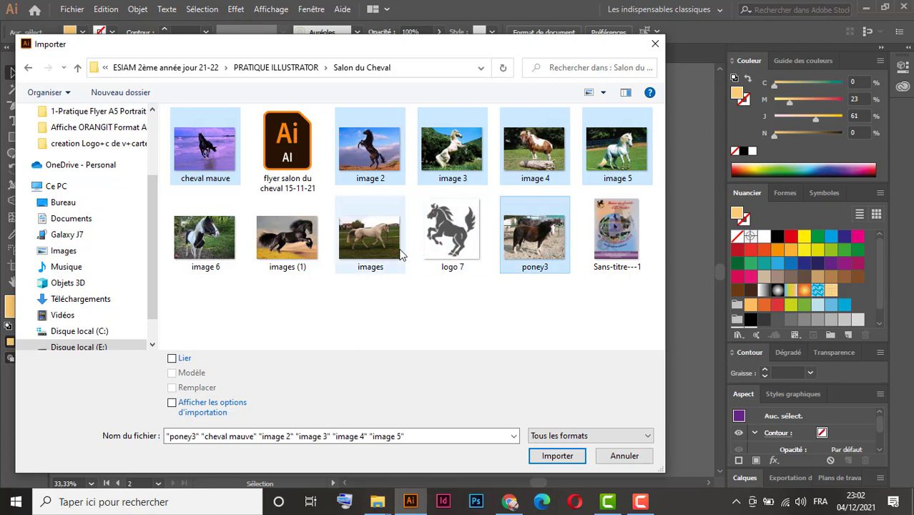
pyautogui.keyDown('ctrl'); pyautogui.click(398, 254); pyautogui.keyUp('ctrl')
pyautogui.keyDown('ctrl'); pyautogui.click(306, 247); pyautogui.keyUp('ctrl')
pyautogui.keyDown('ctrl'); pyautogui.click(208, 248); pyautogui.keyUp('ctrl')
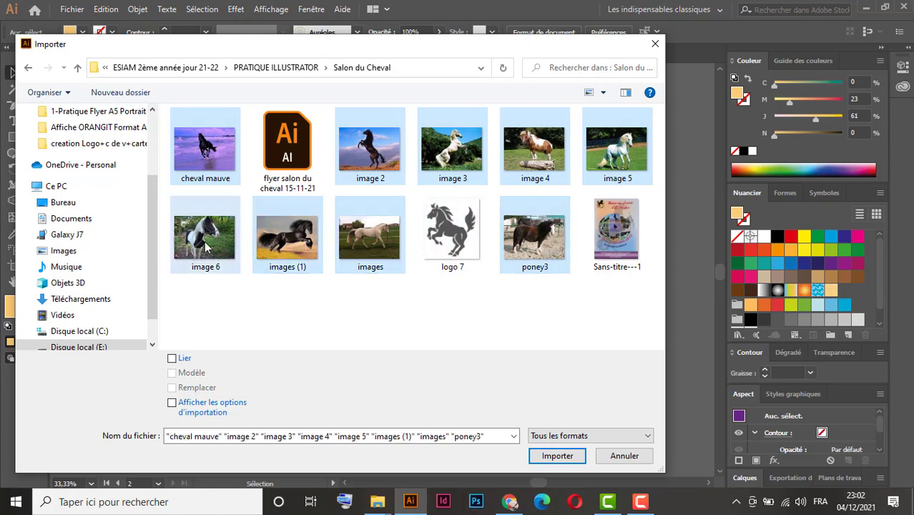
pyautogui.click(556, 457)
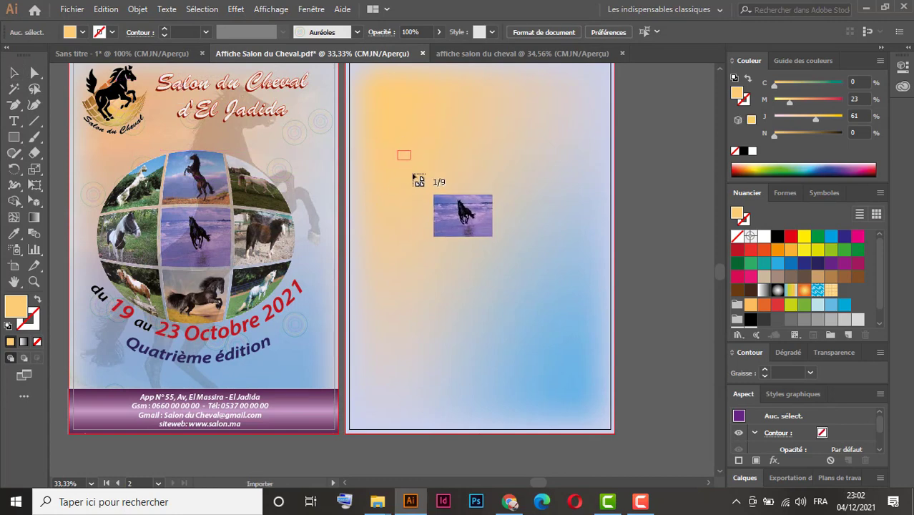
# - Place the nine loaded horse photos one over another at the same spot and size in the new artboard's upper-left area
pyautogui.moveTo(429, 189); pyautogui.dragTo(456, 213)
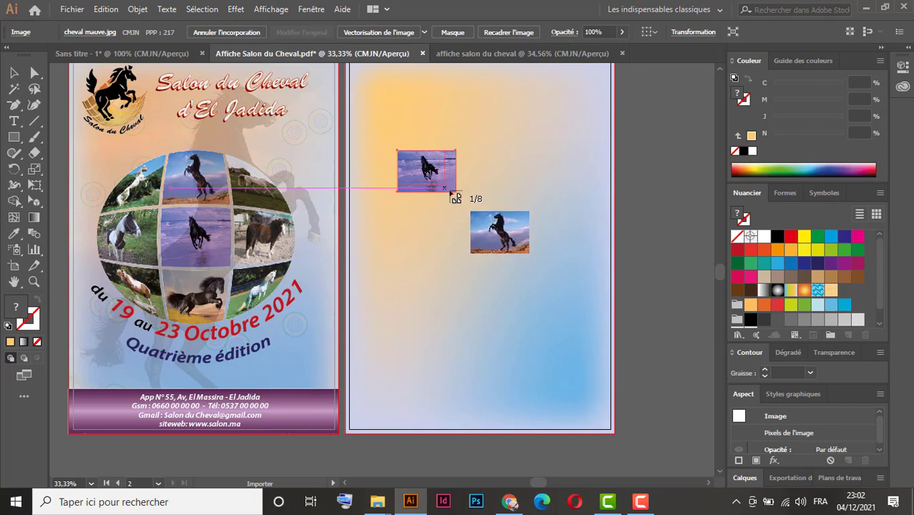
pyautogui.click(419, 173)
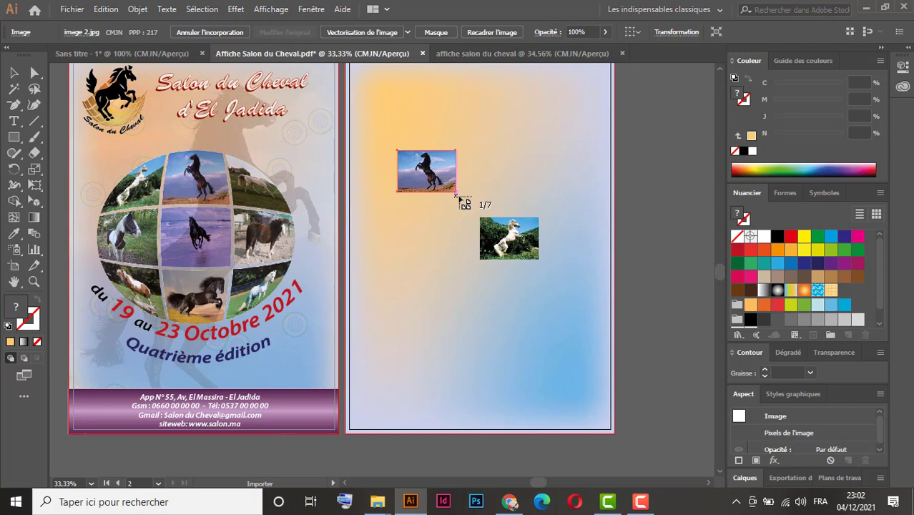
pyautogui.click(399, 151)
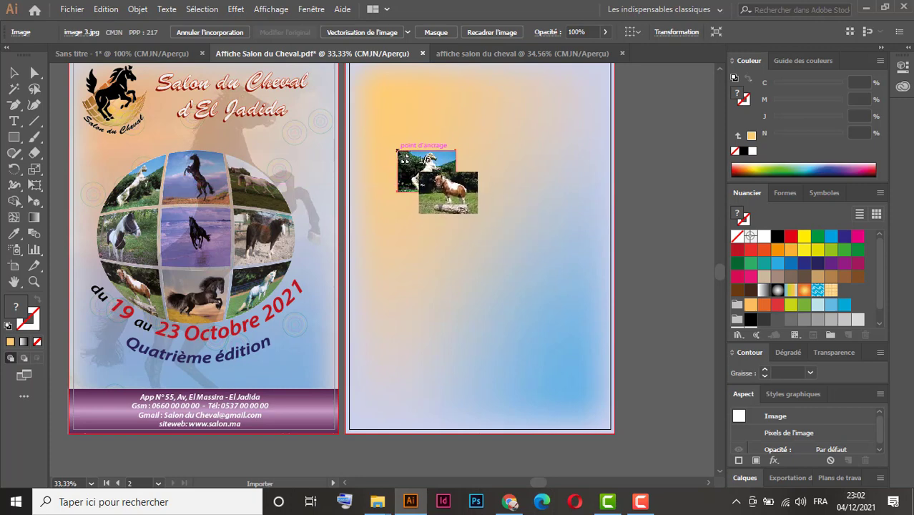
pyautogui.moveTo(398, 150); pyautogui.dragTo(455, 192)
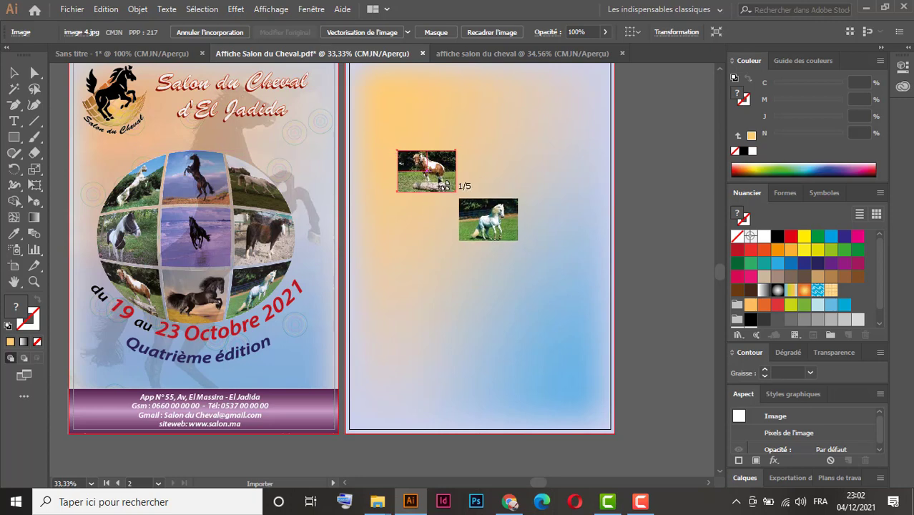
pyautogui.click(398, 151)
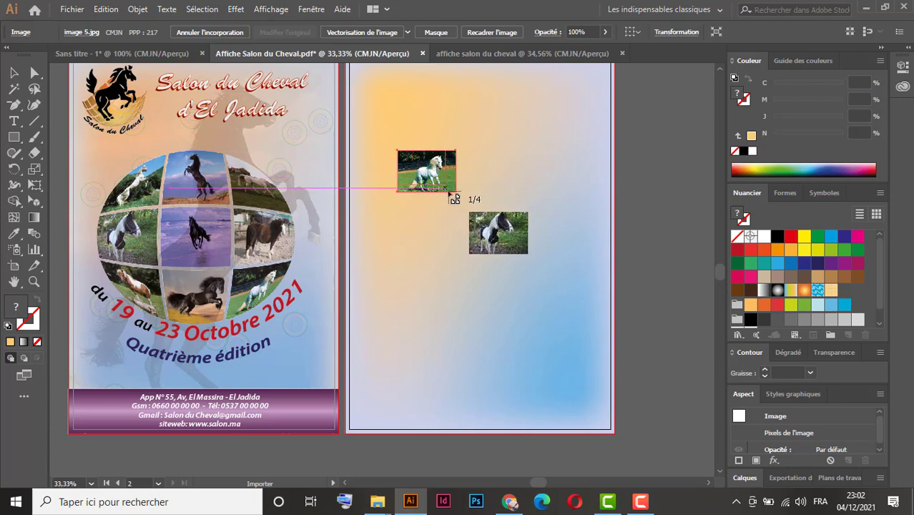
pyautogui.click(399, 151)
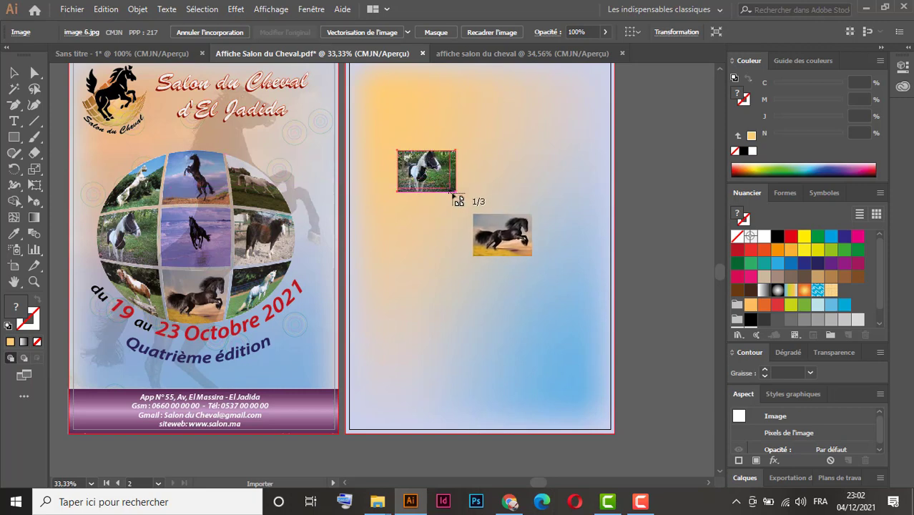
pyautogui.click(398, 151)
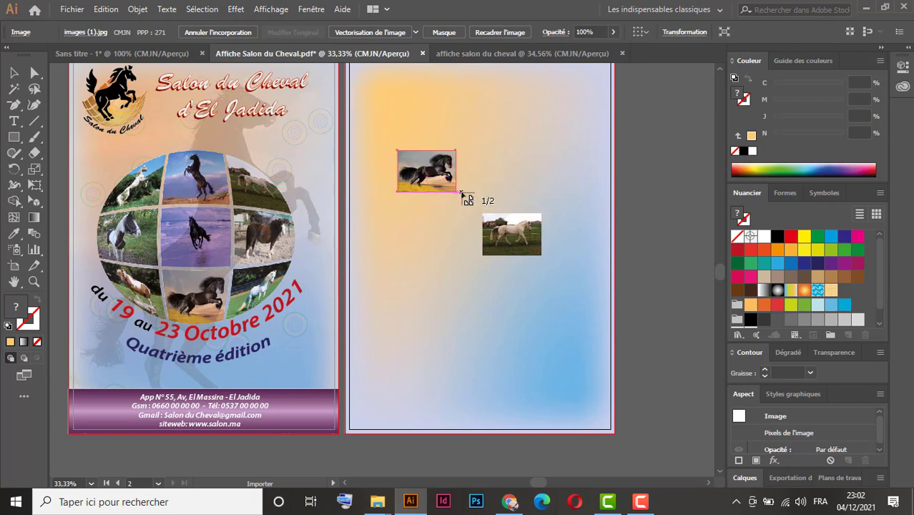
pyautogui.click(398, 151)
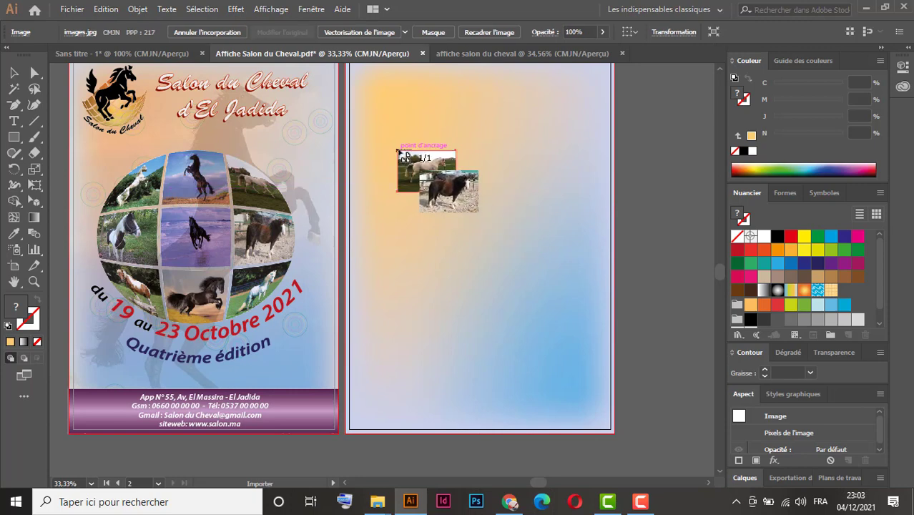
pyautogui.moveTo(455, 192); pyautogui.dragTo(456, 192)
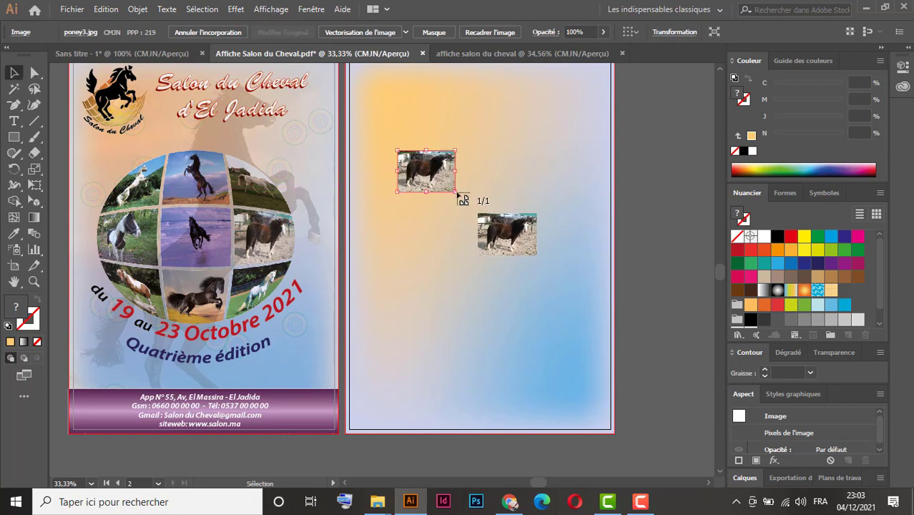
pyautogui.click(502, 175)
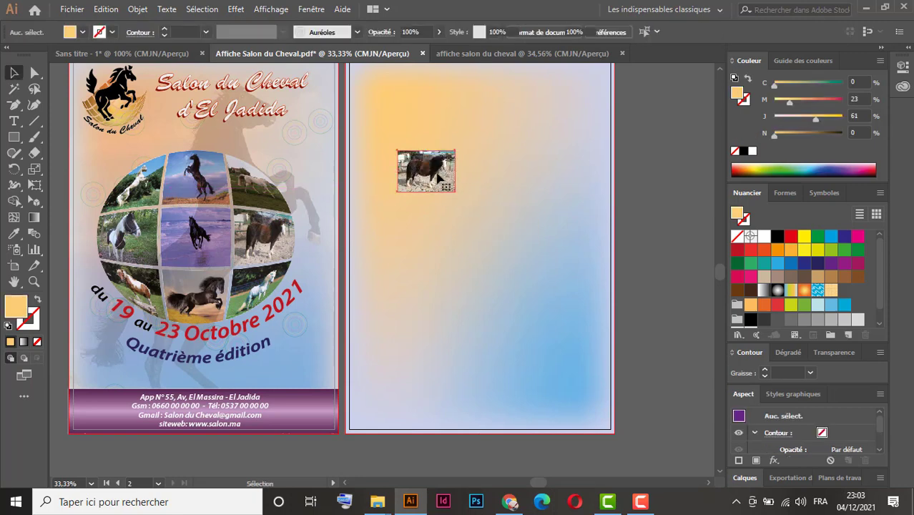
# - Spread the stacked horse photos over the artboard into a loose grid of three columns and three rows, leaving cheval mauve in place
pyautogui.moveTo(440, 178); pyautogui.dragTo(515, 183)
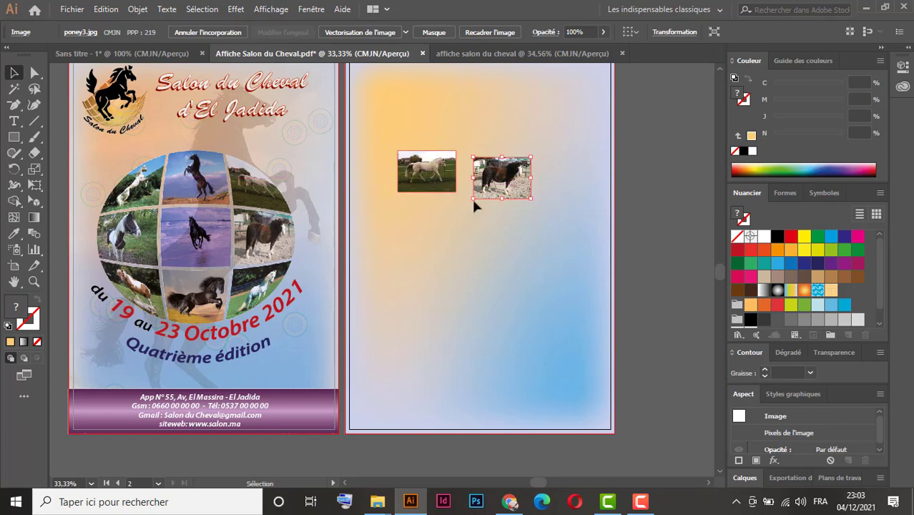
pyautogui.moveTo(421, 173); pyautogui.dragTo(582, 213)
pyautogui.moveTo(430, 185); pyautogui.dragTo(447, 262)
pyautogui.moveTo(431, 157); pyautogui.dragTo(526, 266)
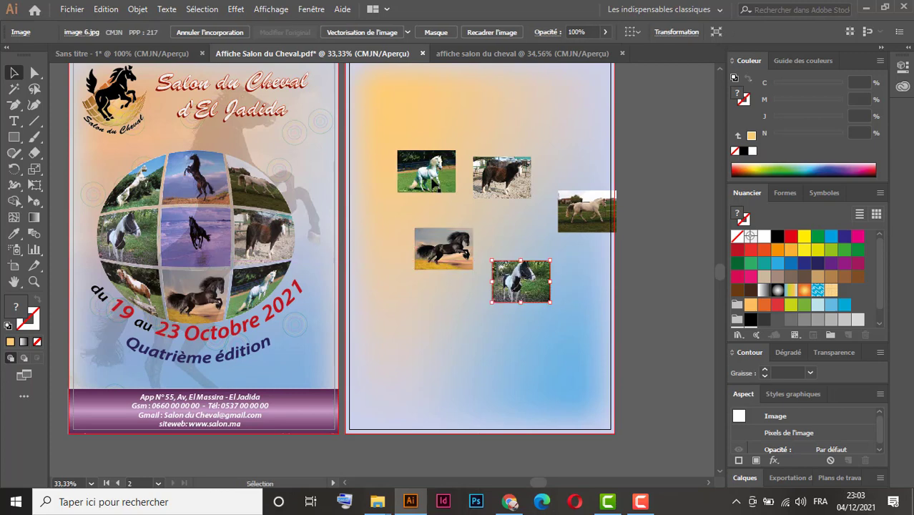
pyautogui.moveTo(438, 184); pyautogui.dragTo(619, 310)
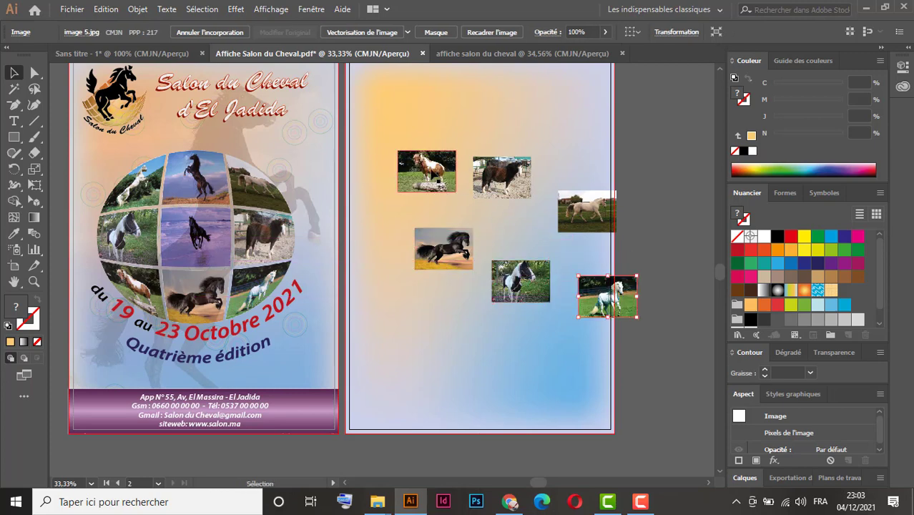
pyautogui.moveTo(456, 170); pyautogui.dragTo(480, 331)
pyautogui.moveTo(426, 172); pyautogui.dragTo(537, 362)
pyautogui.moveTo(433, 188); pyautogui.dragTo(611, 378)
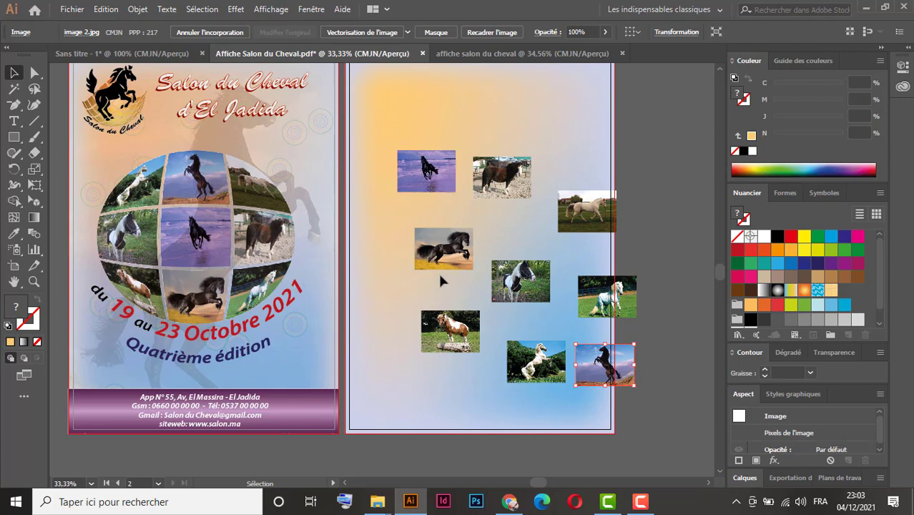
# - Bring up the alignment options clear of the photos and align the left column's three photos by their left edges
pyautogui.press('ctrl')
pyautogui.hotkey('ctrl', 'shift', 'F9')
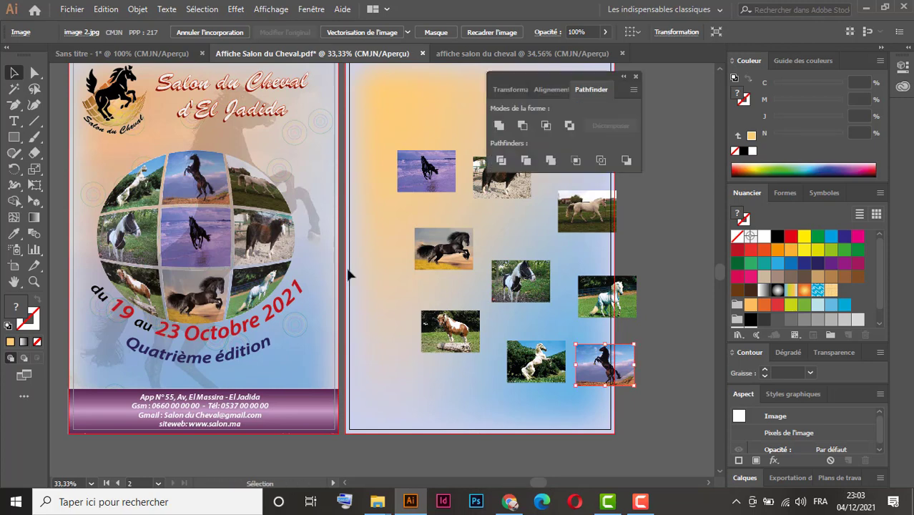
pyautogui.moveTo(564, 75); pyautogui.dragTo(209, 113)
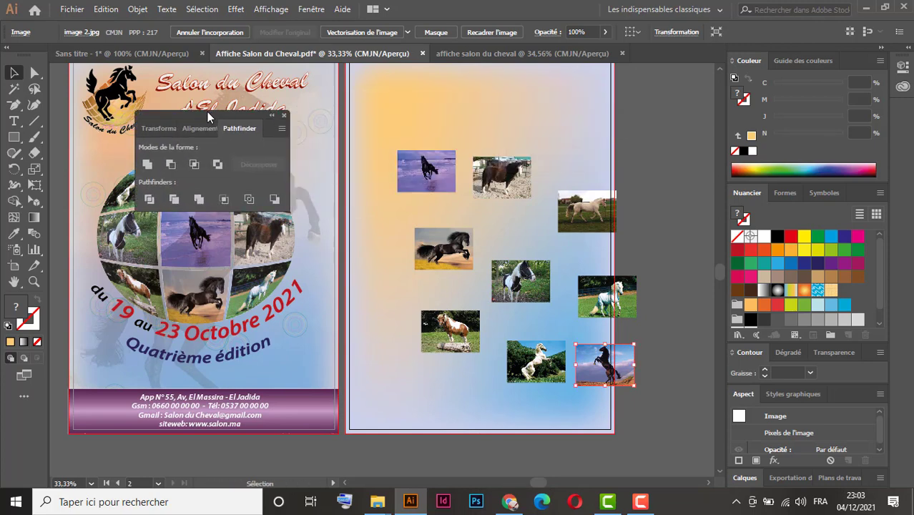
pyautogui.click(188, 128)
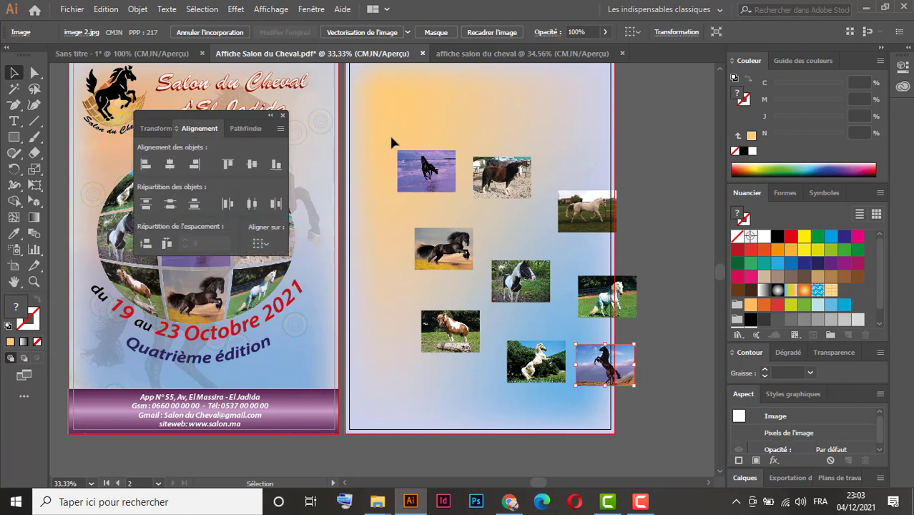
pyautogui.moveTo(389, 133); pyautogui.dragTo(435, 363)
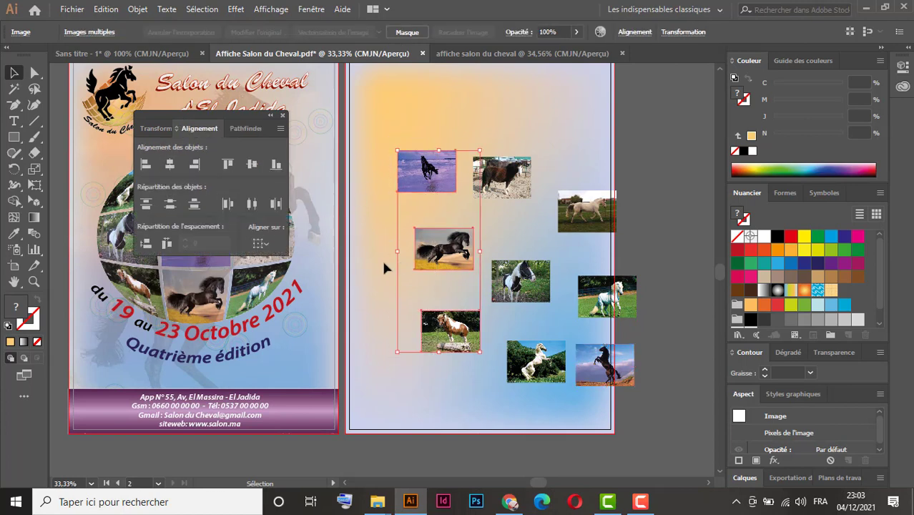
pyautogui.click(140, 166)
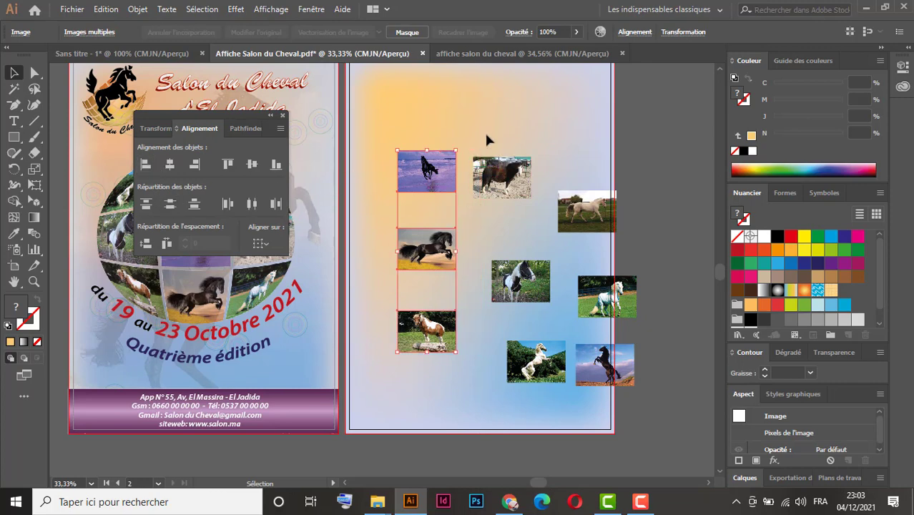
# - Align the three photos in the middle column, and those in the right column, by their left edges
pyautogui.moveTo(484, 131); pyautogui.dragTo(537, 386)
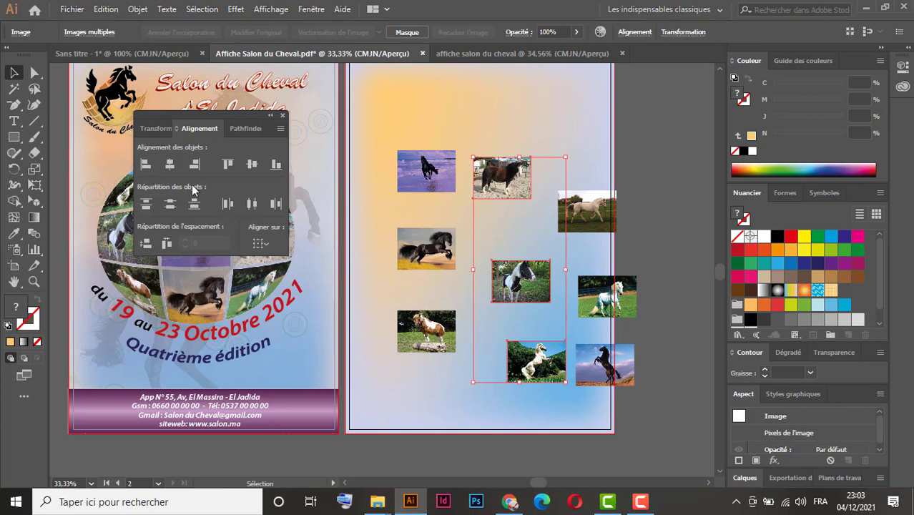
pyautogui.click(145, 165)
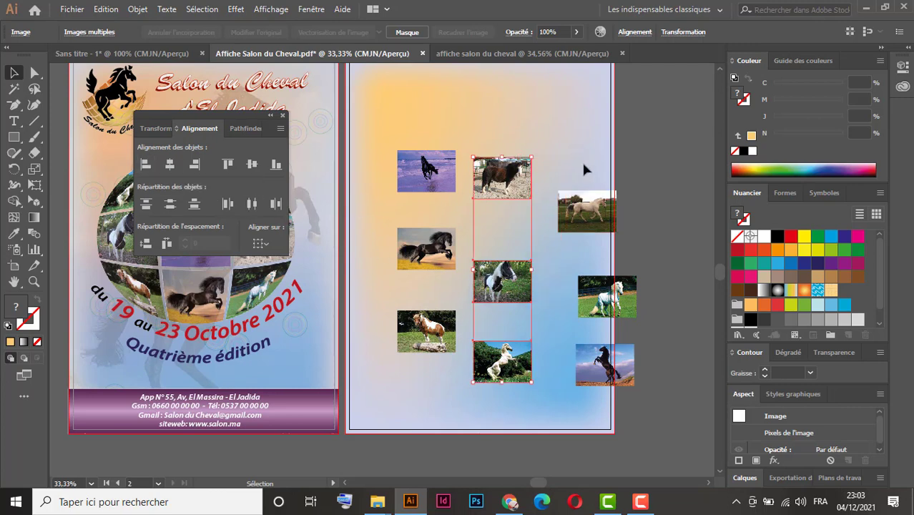
pyautogui.moveTo(583, 169); pyautogui.dragTo(630, 390)
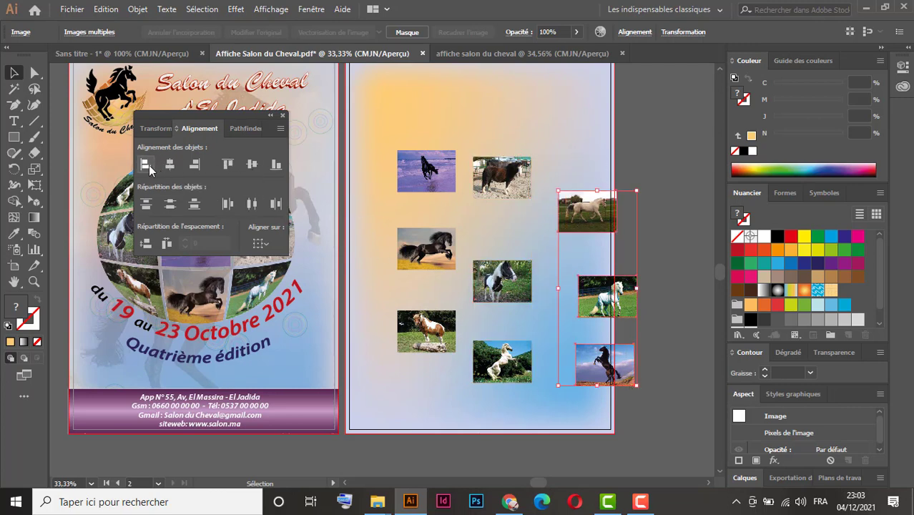
pyautogui.click(145, 165)
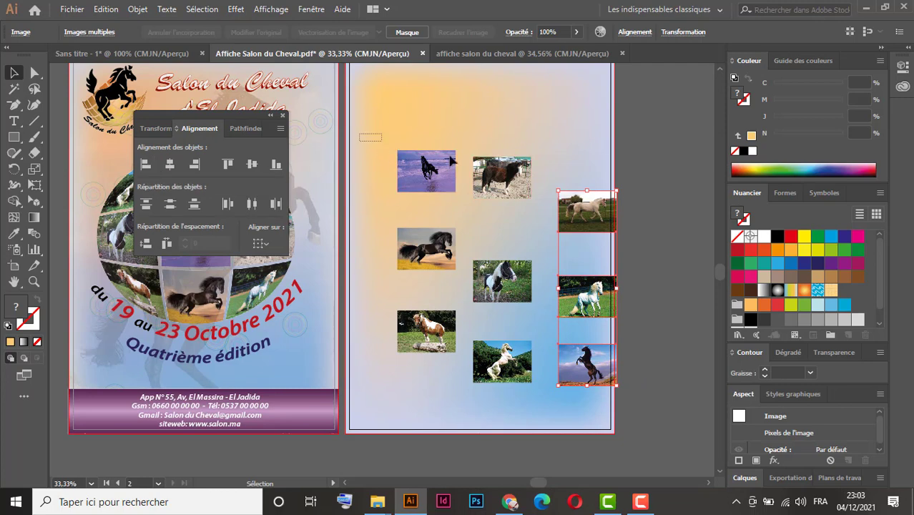
# - Align the three photos of each row by their top edges, one row at a time
pyautogui.moveTo(450, 161); pyautogui.dragTo(655, 215)
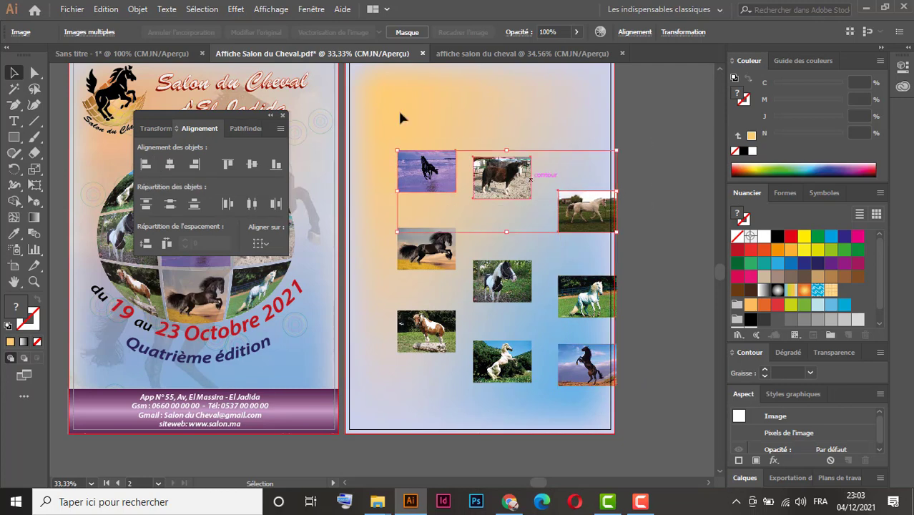
pyautogui.click(227, 165)
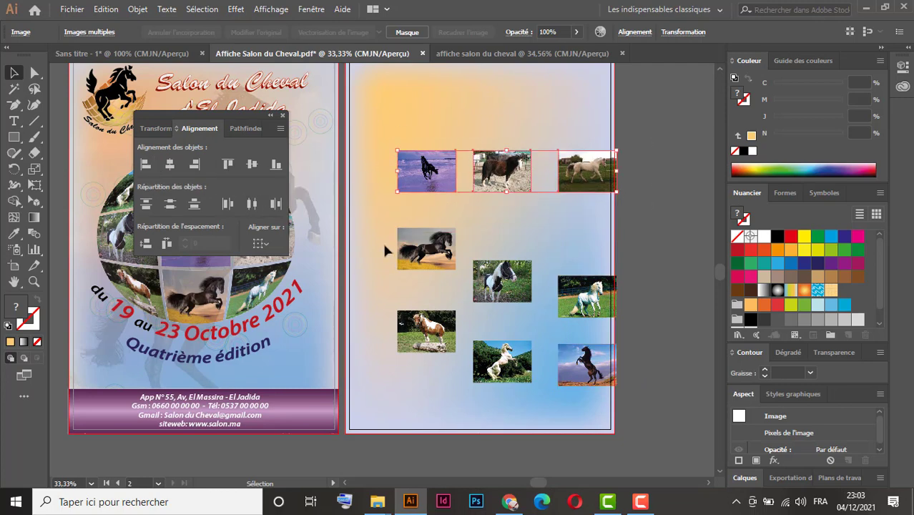
pyautogui.moveTo(413, 241); pyautogui.dragTo(647, 301)
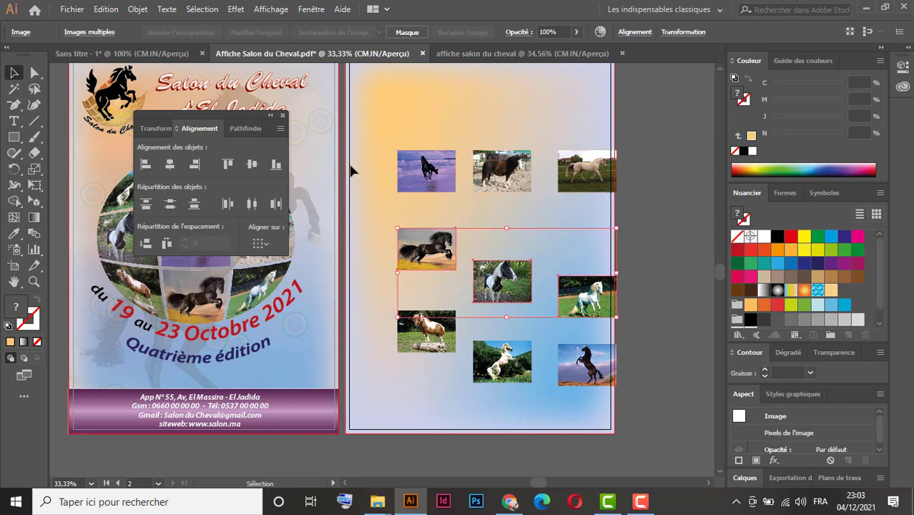
pyautogui.click(227, 166)
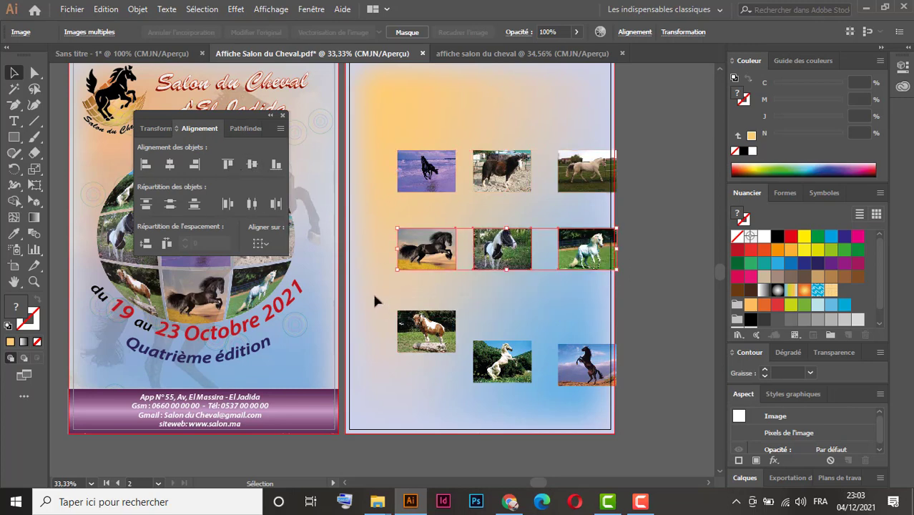
pyautogui.moveTo(375, 296); pyautogui.dragTo(627, 392)
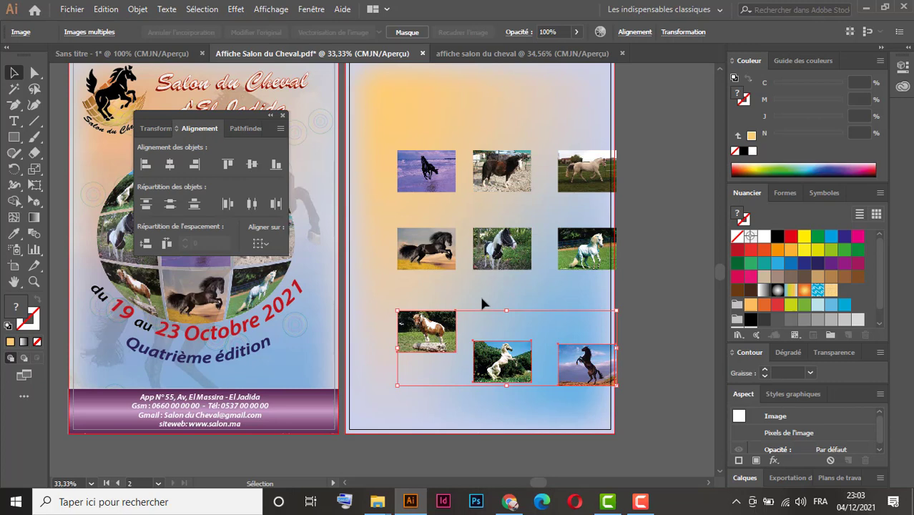
pyautogui.click(228, 164)
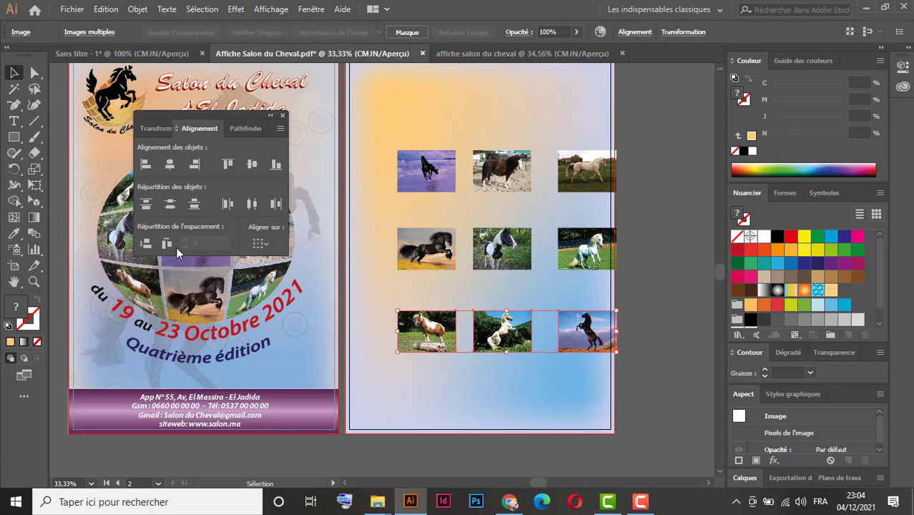
# - Distribute the photos of the left and middle columns vertically with a spacing of 10, using each column's top photo as key object
pyautogui.moveTo(392, 130); pyautogui.dragTo(448, 359)
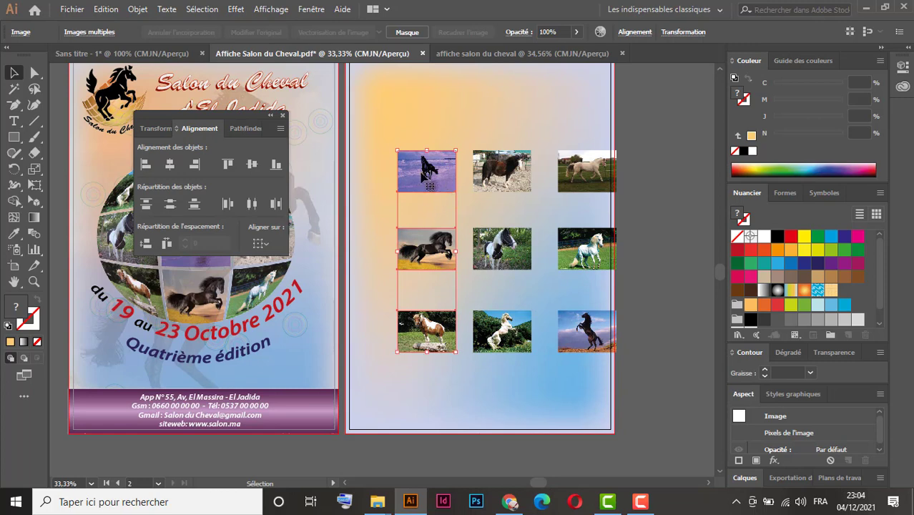
pyautogui.click(431, 179)
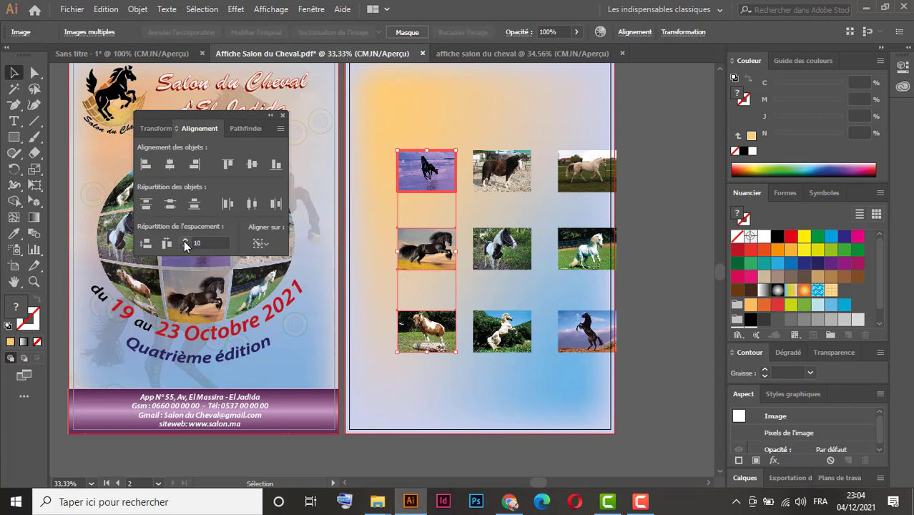
pyautogui.click(146, 244)
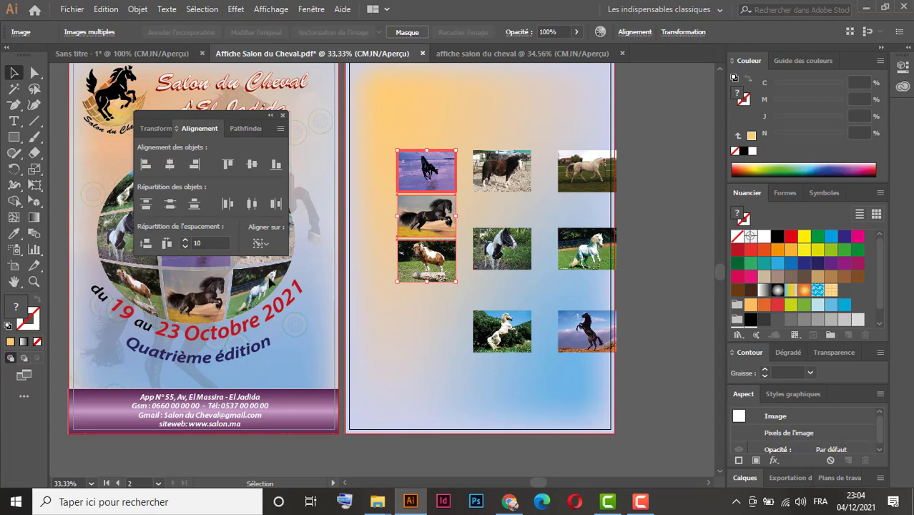
pyautogui.moveTo(479, 126); pyautogui.dragTo(525, 352)
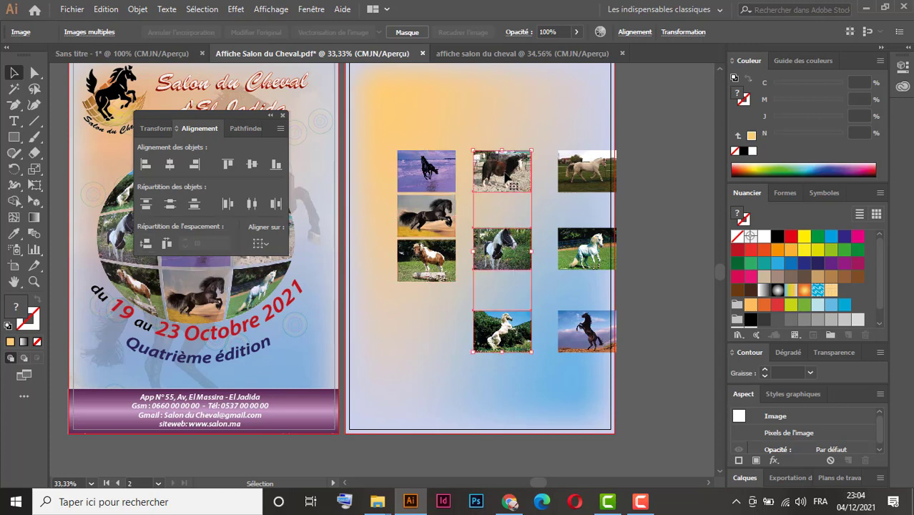
pyautogui.click(507, 176)
pyautogui.click(145, 243)
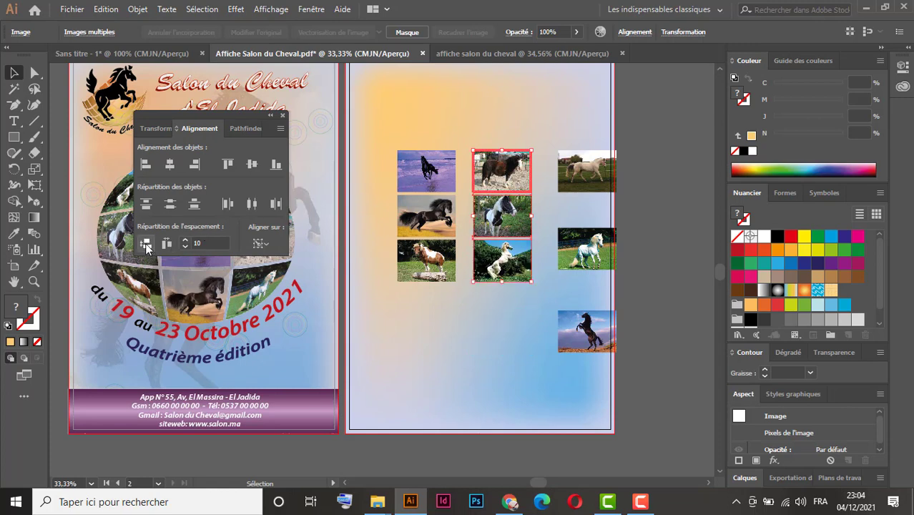
# - Distribute the right column's three photos vertically with a spacing of 10, using its top photo as key object
pyautogui.moveTo(564, 131); pyautogui.dragTo(610, 353)
pyautogui.click(595, 191)
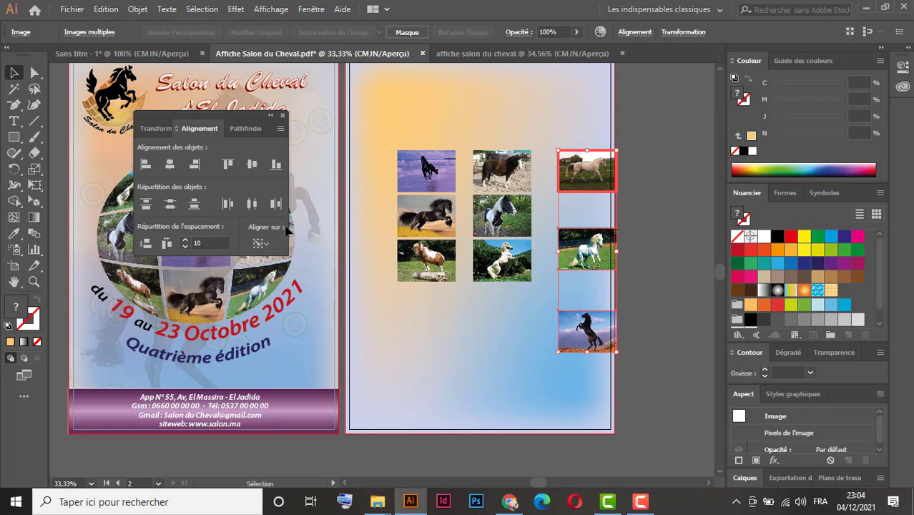
pyautogui.click(145, 243)
# - Distribute the photos of each of the three rows horizontally with a spacing of 10, using each row's left photo as key object
pyautogui.moveTo(405, 124); pyautogui.dragTo(610, 184)
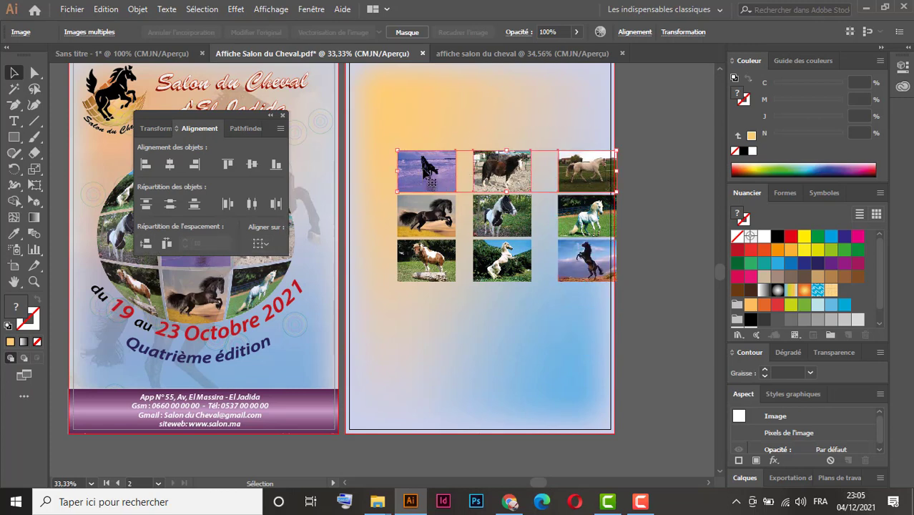
pyautogui.click(427, 171)
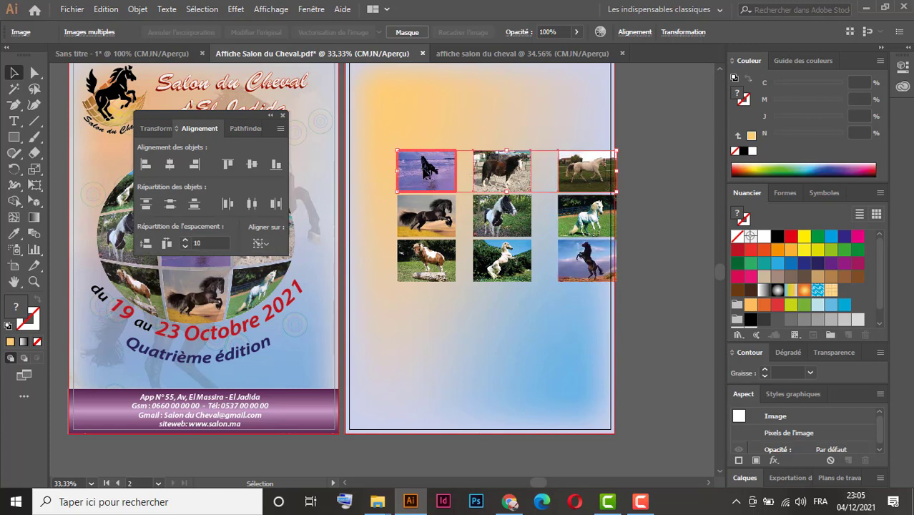
pyautogui.click(167, 244)
pyautogui.moveTo(370, 213); pyautogui.dragTo(625, 228)
pyautogui.click(444, 225)
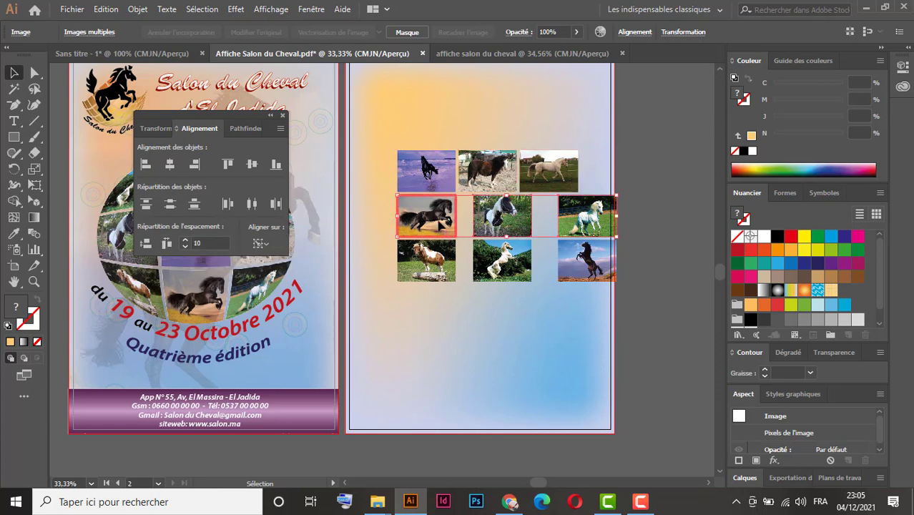
pyautogui.click(163, 244)
pyautogui.moveTo(367, 256); pyautogui.dragTo(610, 285)
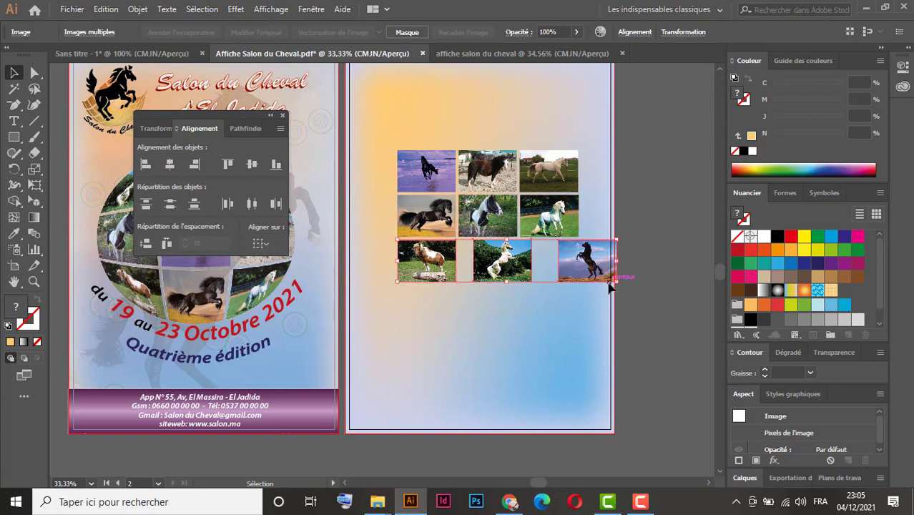
pyautogui.click(434, 278)
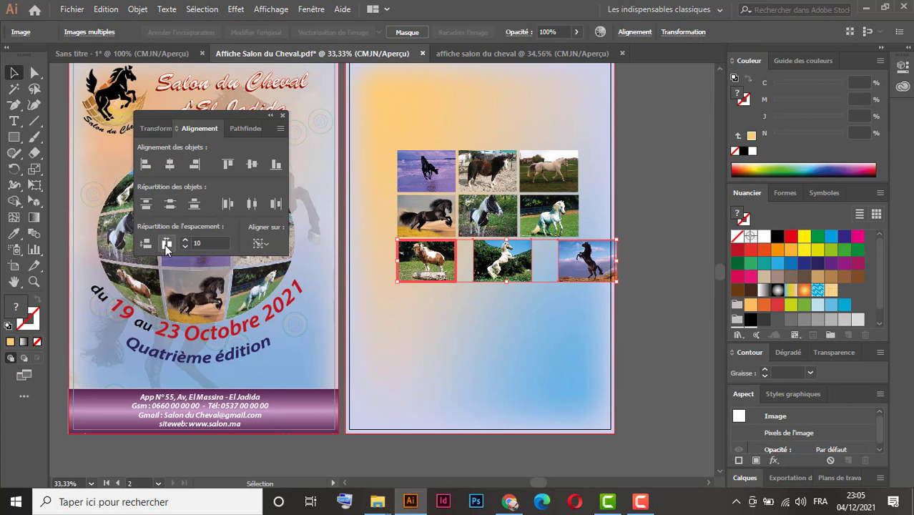
pyautogui.click(166, 244)
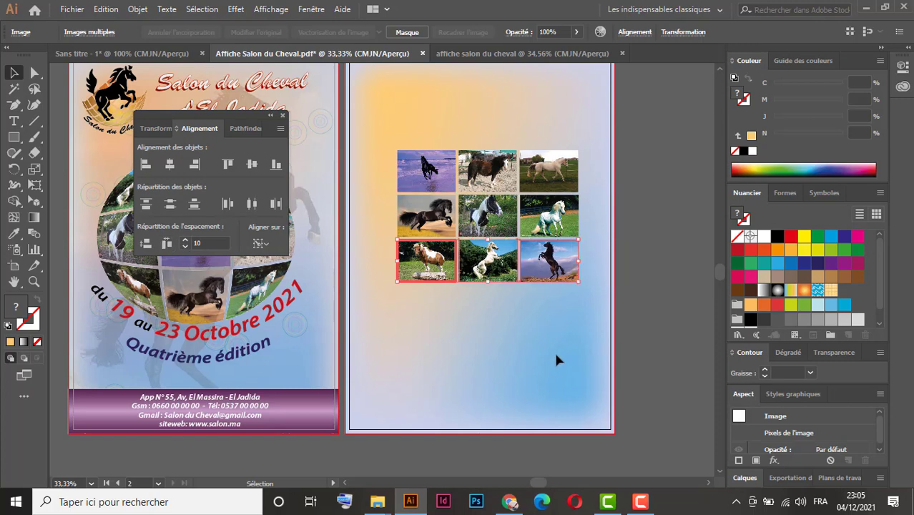
pyautogui.click(568, 369)
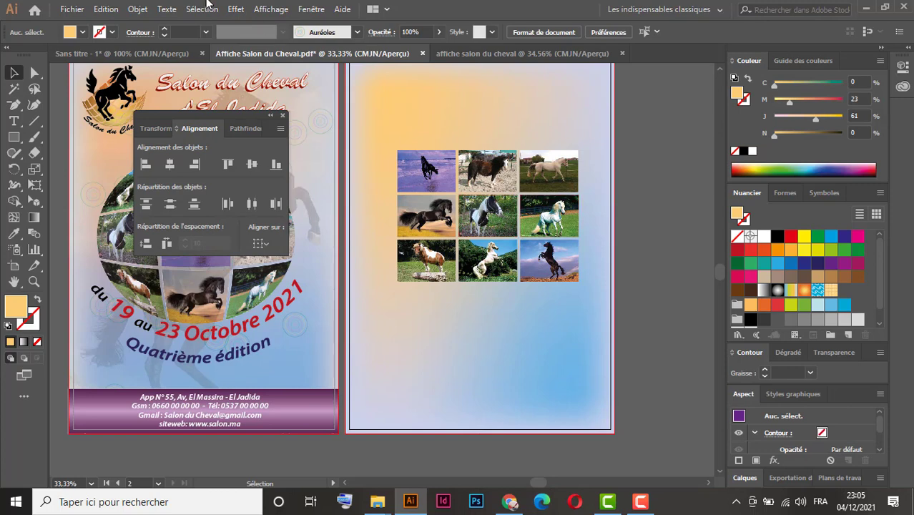
# - Collapse the alignment options clear of the artboards and draw an ellipse about 23.8 × 22.3 cm centred over the photo grid
pyautogui.click(272, 116)
pyautogui.moveTo(164, 112); pyautogui.dragTo(654, 74)
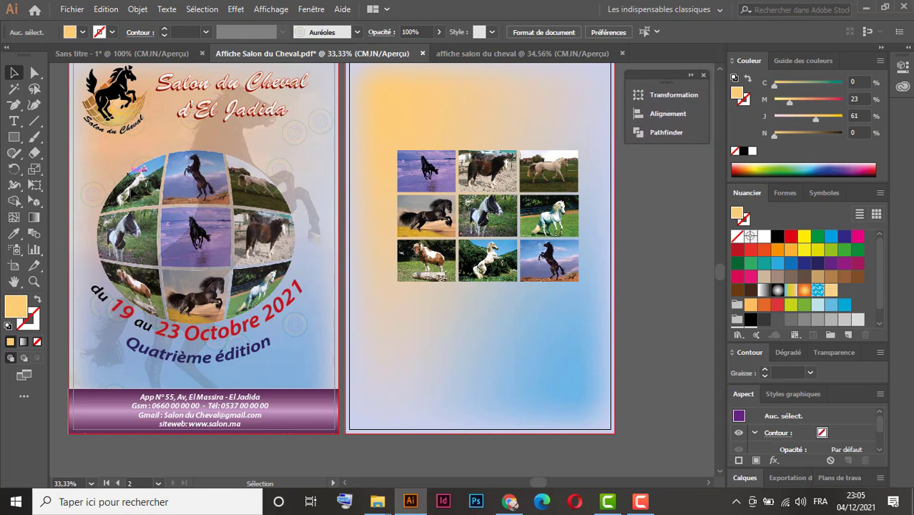
pyautogui.click(18, 138)
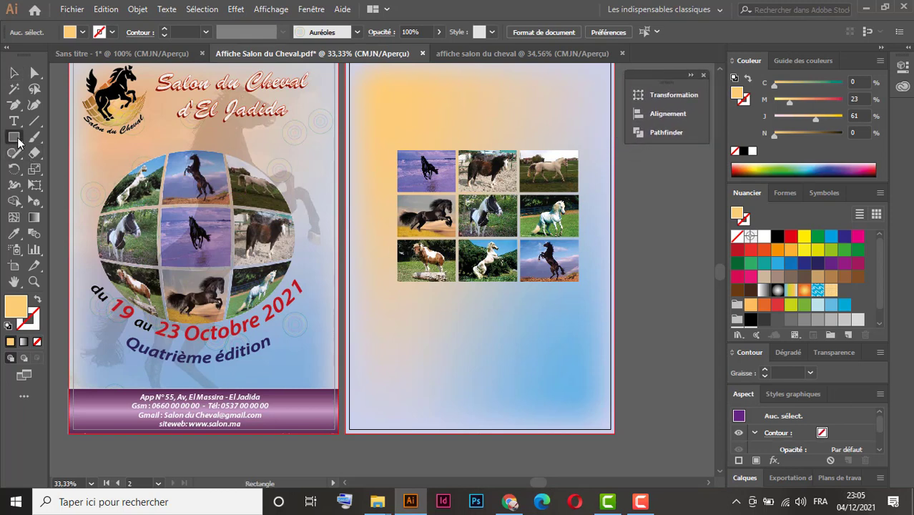
pyautogui.moveTo(46, 151); pyautogui.dragTo(54, 170)
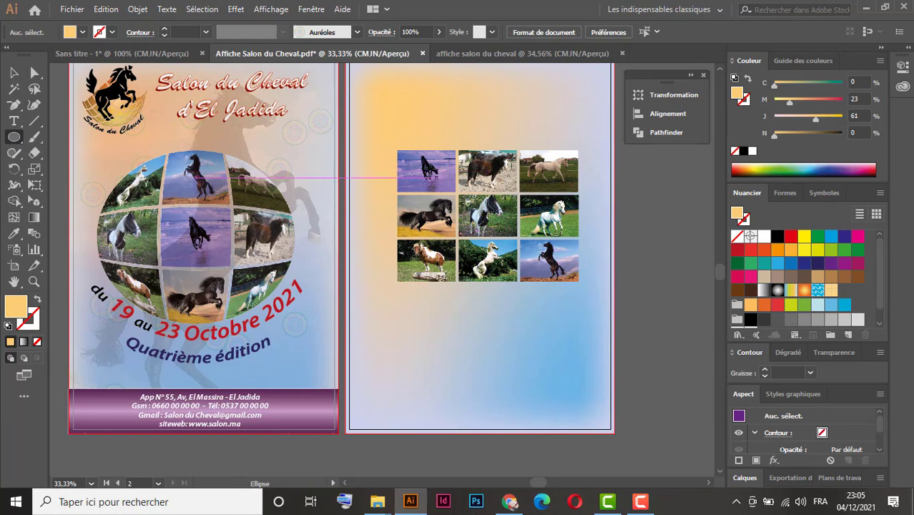
pyautogui.moveTo(380, 127)
pyautogui.mouseDown()
pyautogui.moveTo(472, 195)
pyautogui.moveTo(579, 317)
pyautogui.moveTo(584, 305)
pyautogui.moveTo(594, 310)
pyautogui.mouseUp()
# - Try warping the nine photos into the ellipse with an envelope distortion made from the top object, and undo it
pyautogui.click(16, 73)
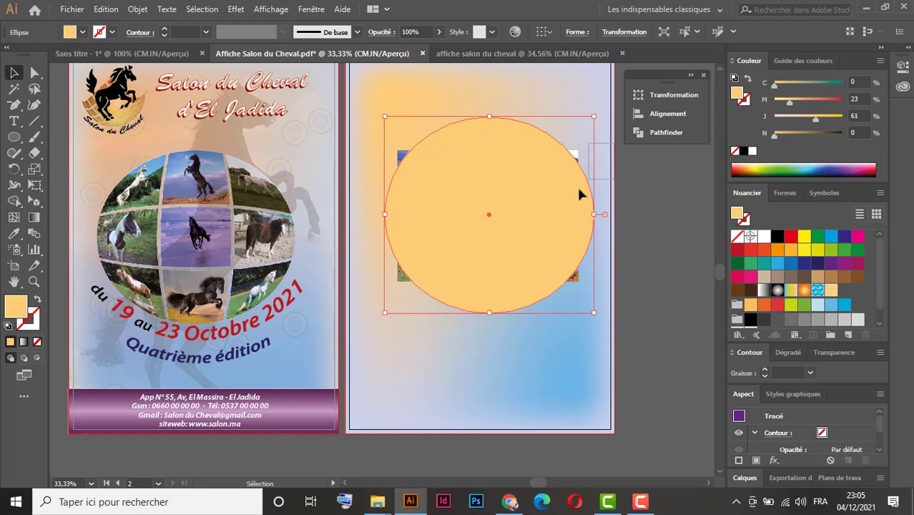
pyautogui.keyDown('shift'); pyautogui.click(361, 287); pyautogui.keyUp('shift')
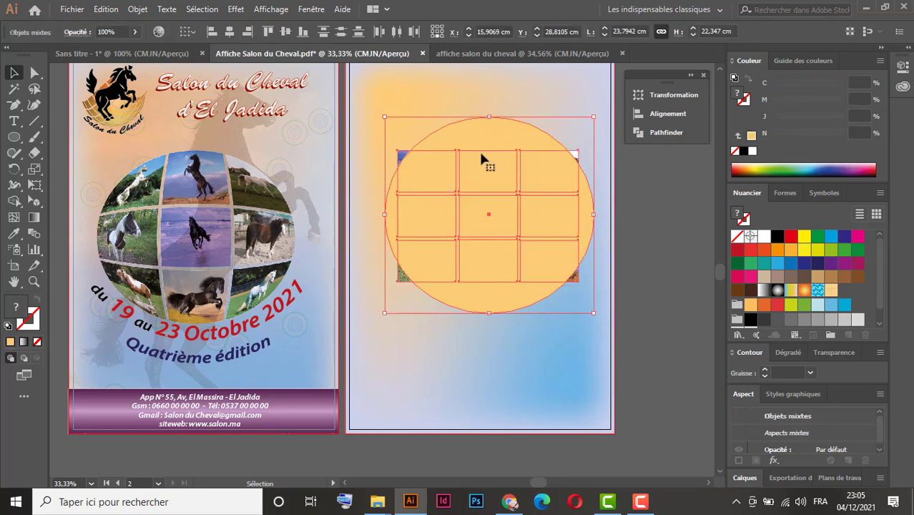
pyautogui.click(138, 9)
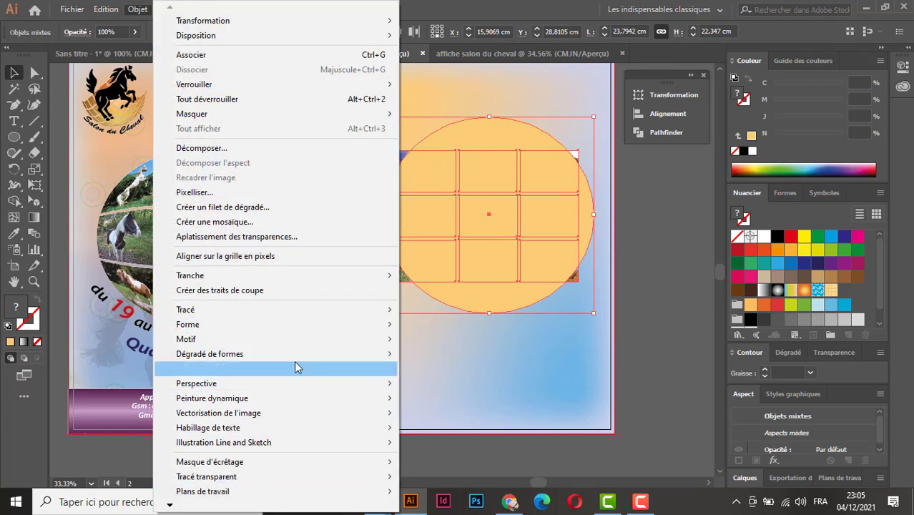
pyautogui.moveTo(322, 368)
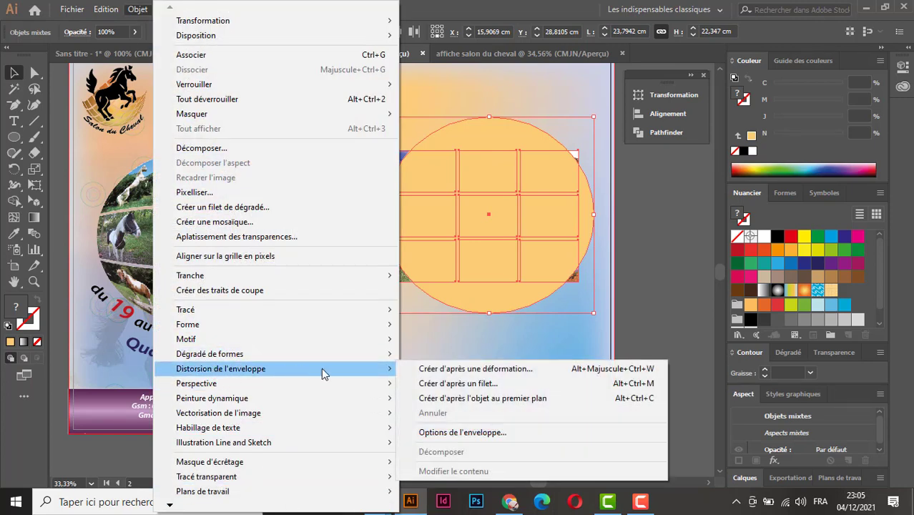
pyautogui.click(513, 400)
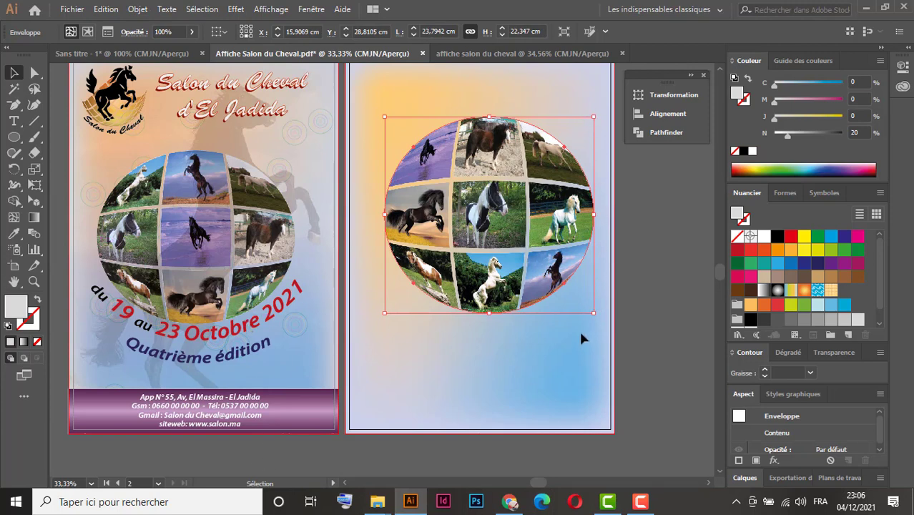
pyautogui.press('a')
pyautogui.hotkey('ctrl', 'z')
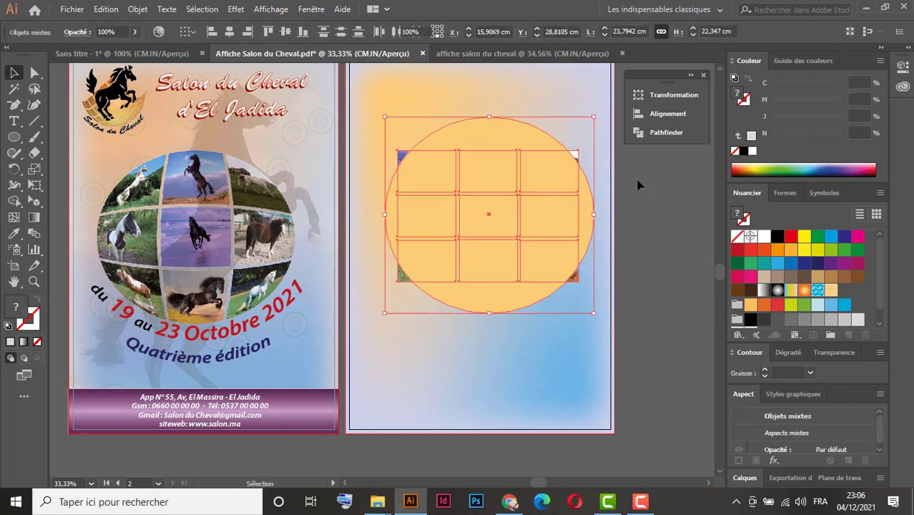
pyautogui.click(638, 182)
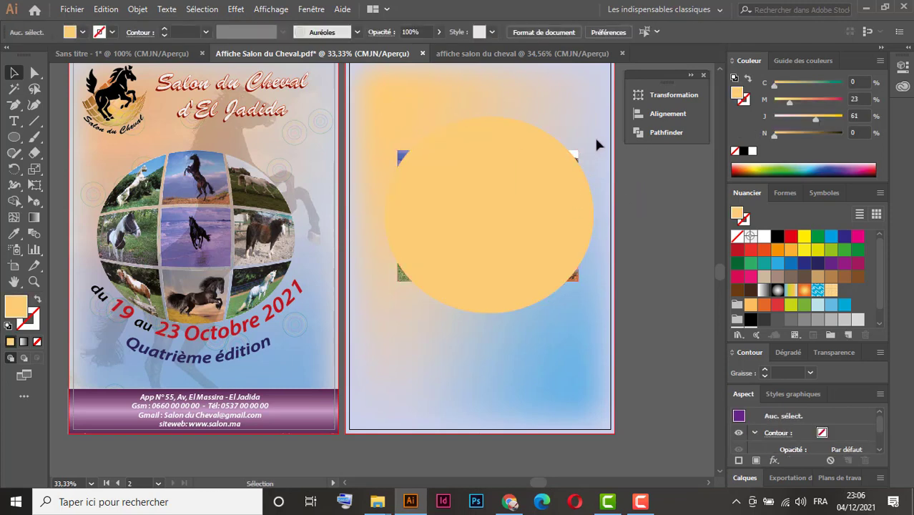
# - Select the ellipse with the nine photos and create an envelope distortion from the top object
pyautogui.moveTo(596, 138); pyautogui.dragTo(373, 318)
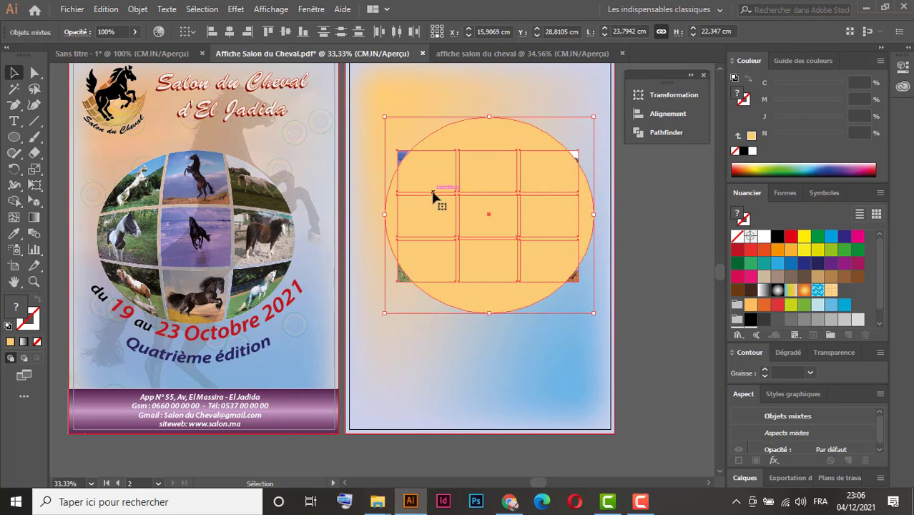
pyautogui.click(138, 10)
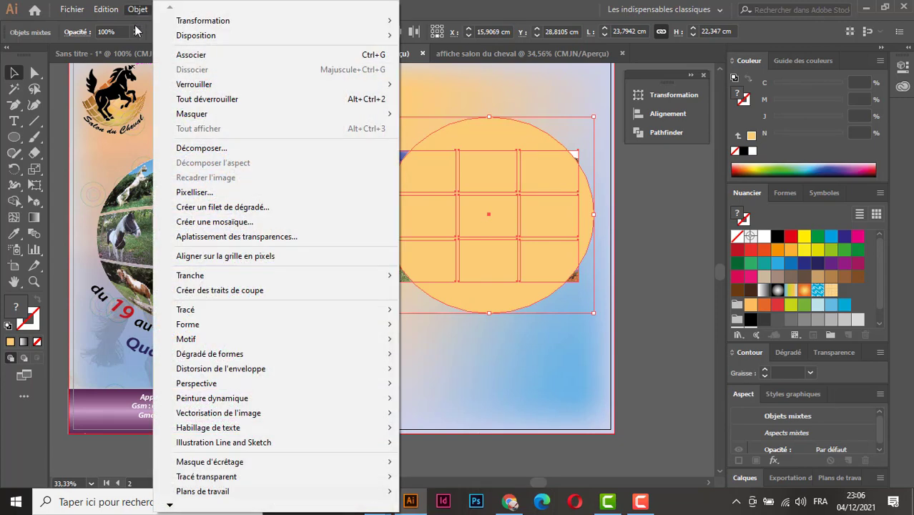
pyautogui.moveTo(278, 368)
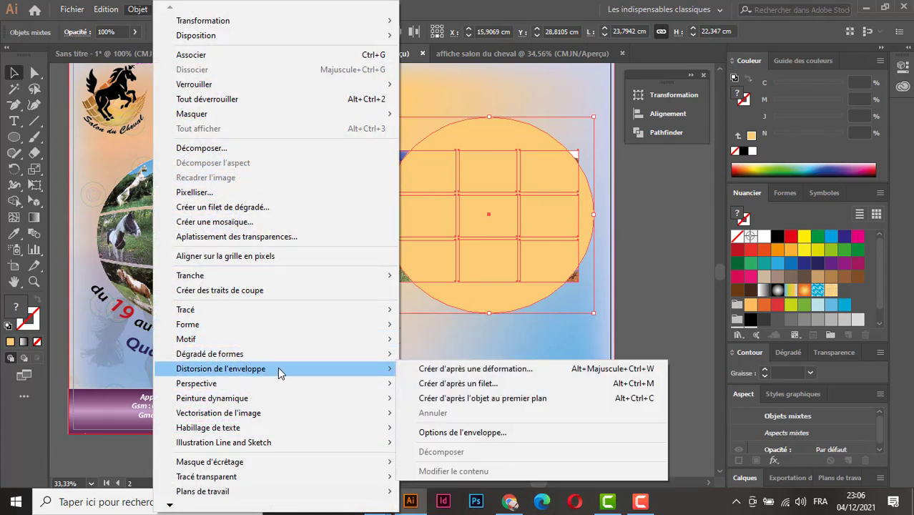
pyautogui.click(509, 399)
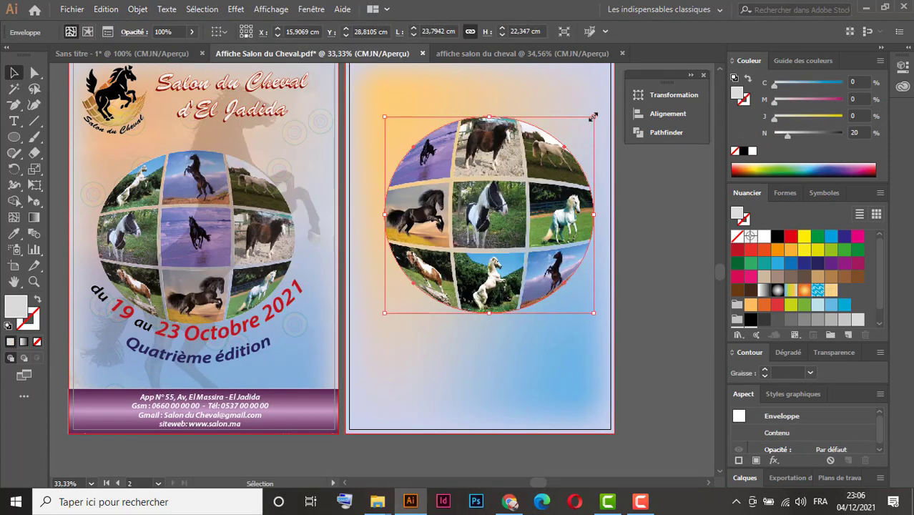
# - Scale the photo globe about its centre to about 21.7 × 20.3 cm and nudge it down to Y about 30.28 cm
pyautogui.moveTo(593, 117); pyautogui.dragTo(584, 126)
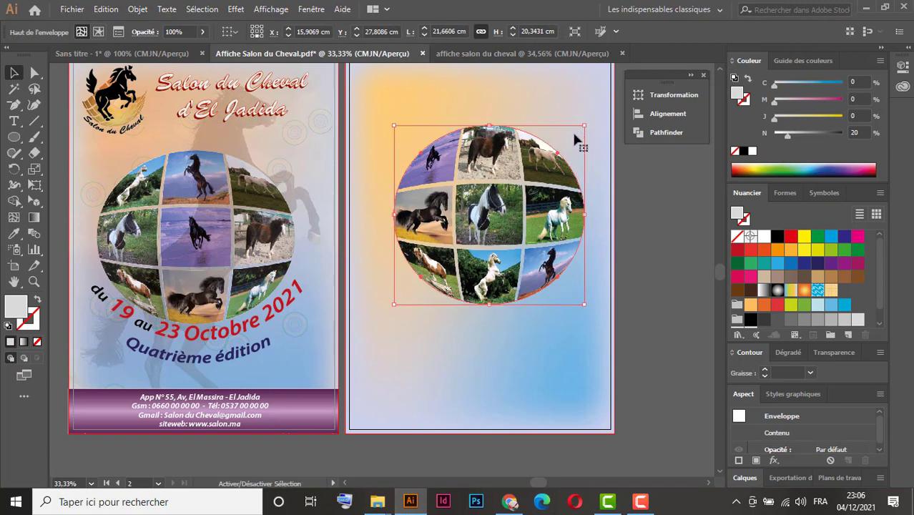
pyautogui.press('space')
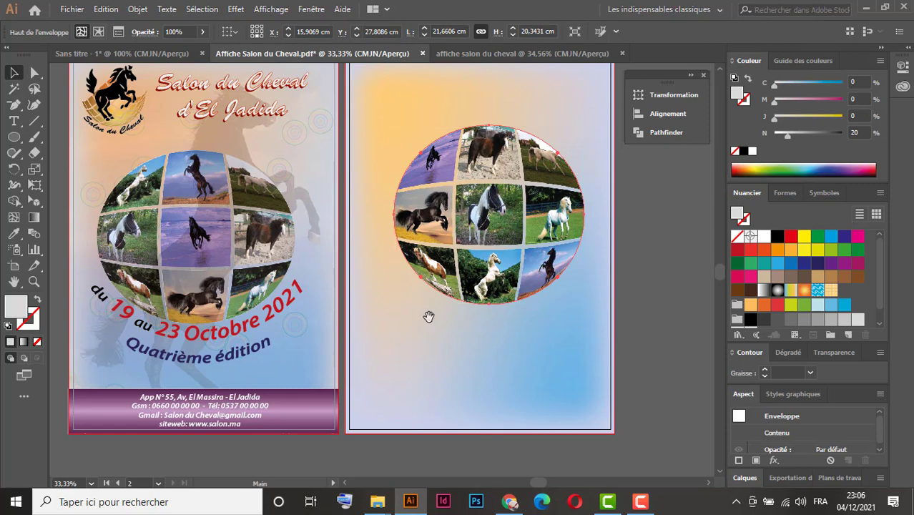
pyautogui.moveTo(428, 314); pyautogui.dragTo(429, 386)
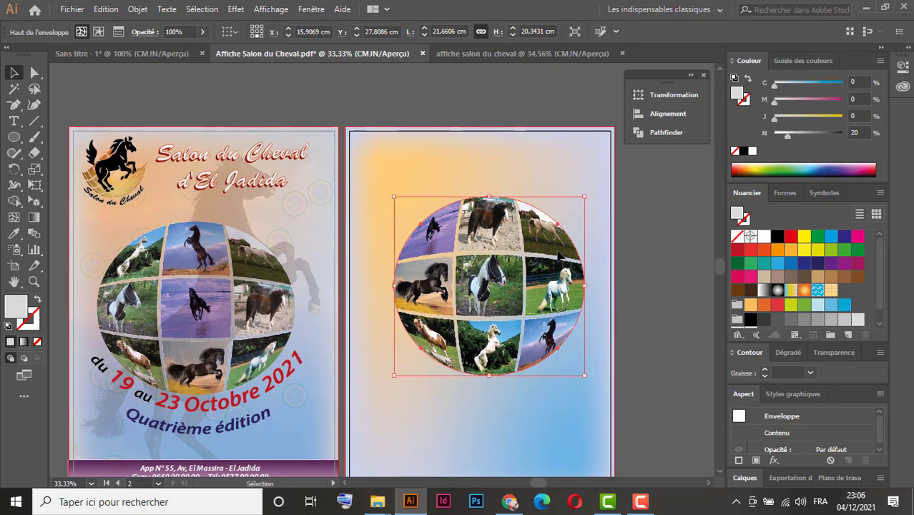
pyautogui.hotkey('shift', 'Down')
pyautogui.hotkey('shift', 'Down')
pyautogui.hotkey('shift', 'Down')
pyautogui.hotkey('shift', 'Down')
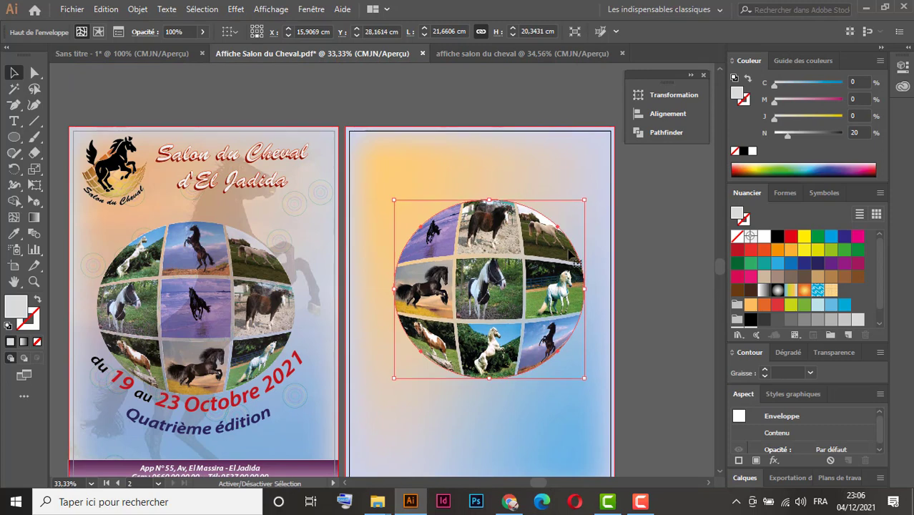
pyautogui.hotkey('shift', 'Down')
pyautogui.hotkey('shift', 'Down')
pyautogui.hotkey('shift', 'Down')
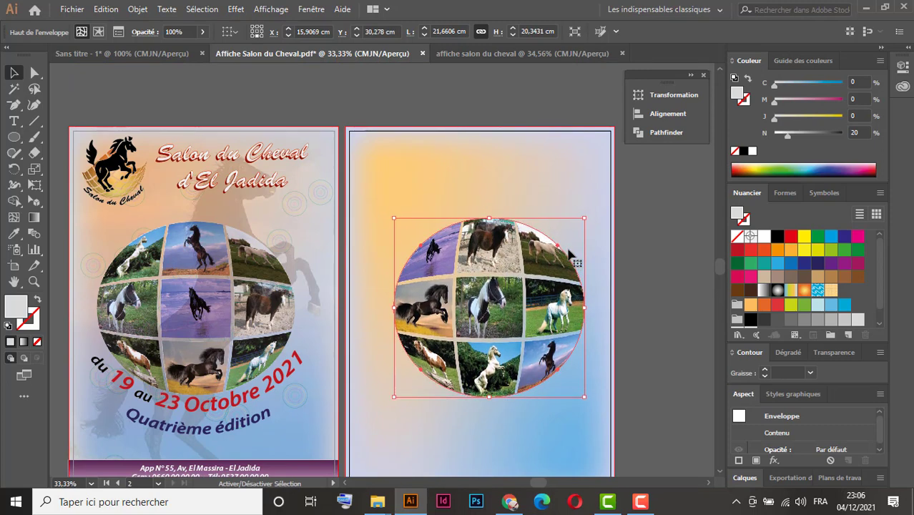
pyautogui.click(619, 229)
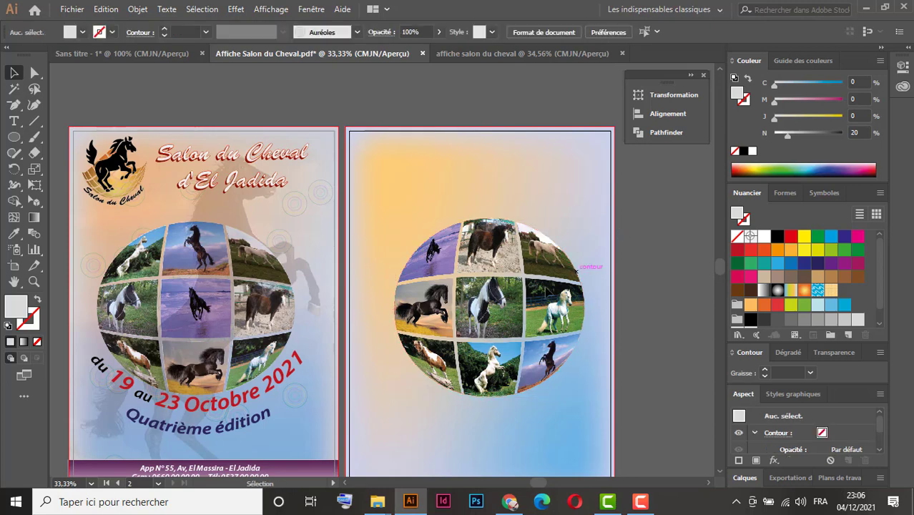
# - Import the "logo 7" horse image and place it above the globe in the second artboard's upper-left area
pyautogui.moveTo(356, 258); pyautogui.dragTo(502, 206)
pyautogui.moveTo(347, 128); pyautogui.dragTo(219, 181)
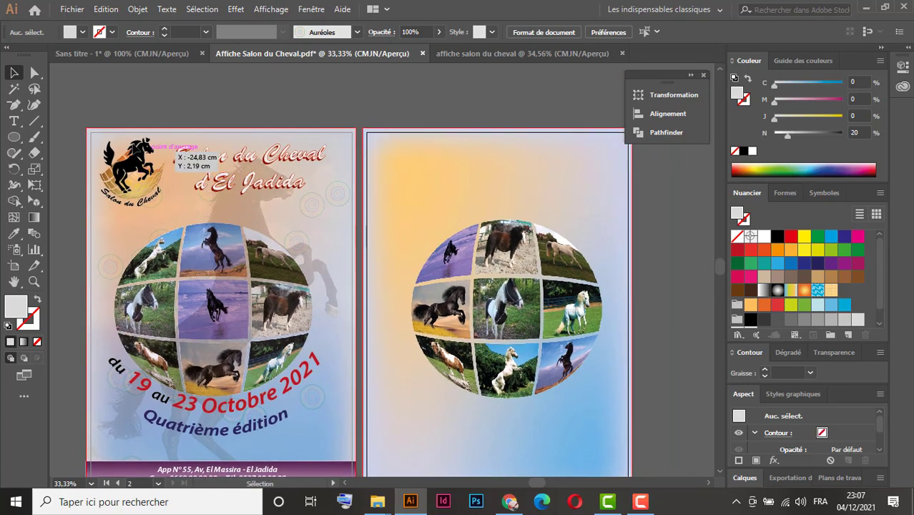
pyautogui.click(72, 9)
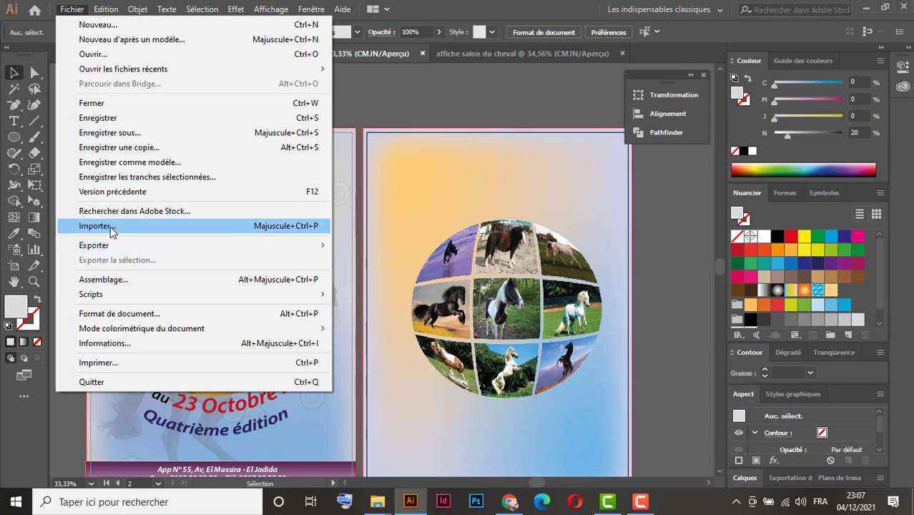
pyautogui.click(110, 226)
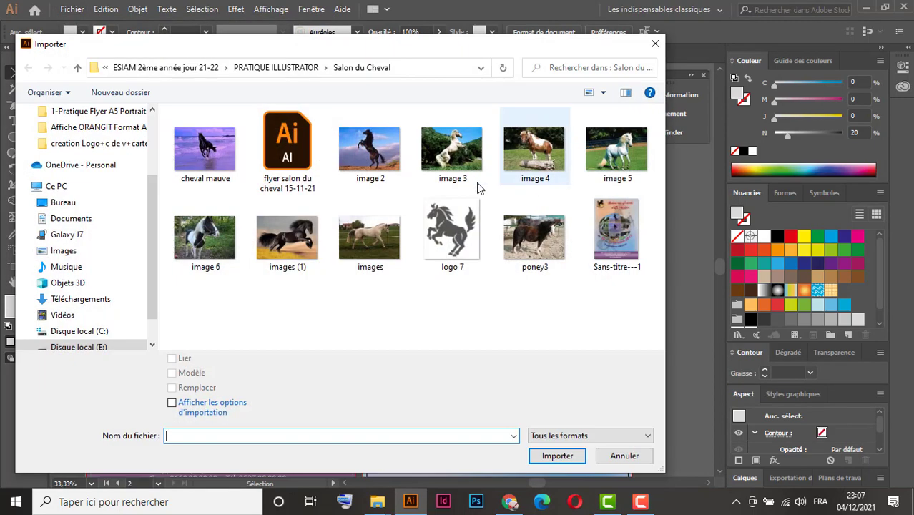
pyautogui.click(450, 232)
pyautogui.click(562, 458)
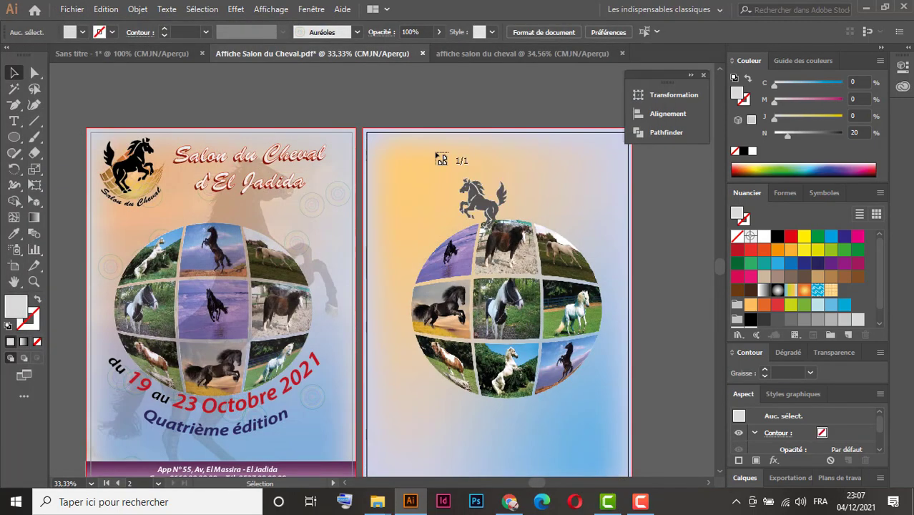
pyautogui.moveTo(393, 152); pyautogui.dragTo(479, 228)
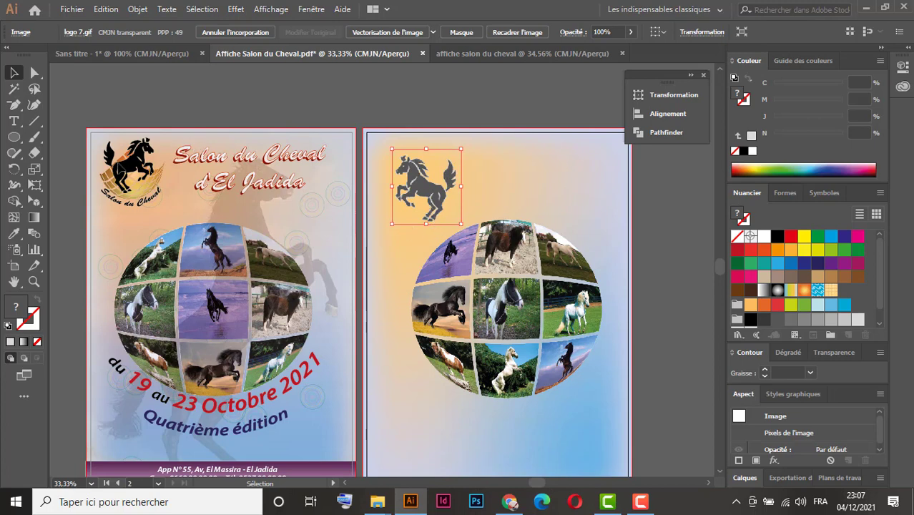
# - Compare the horse in the first artboard's finished logo with the imported horse image, checking its direction and pixel quality up close
pyautogui.keyDown('ctrl'); pyautogui.click(120, 163); pyautogui.keyUp('ctrl')
pyautogui.keyDown('ctrl'); pyautogui.click(422, 277); pyautogui.keyUp('ctrl')
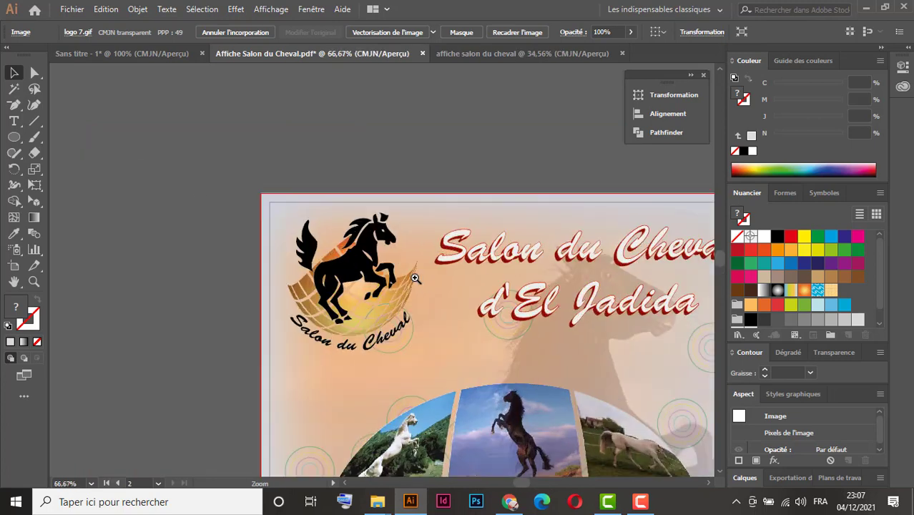
pyautogui.moveTo(633, 296); pyautogui.dragTo(313, 278)
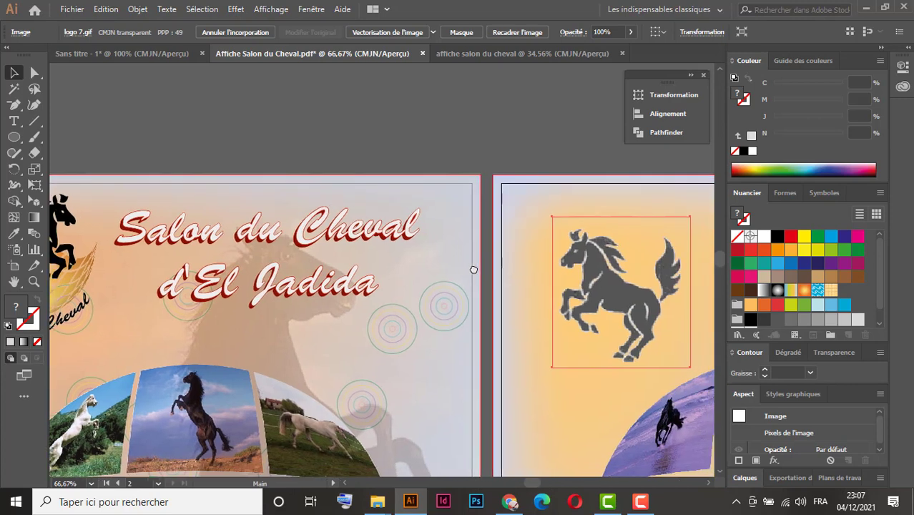
pyautogui.moveTo(475, 270); pyautogui.dragTo(399, 212)
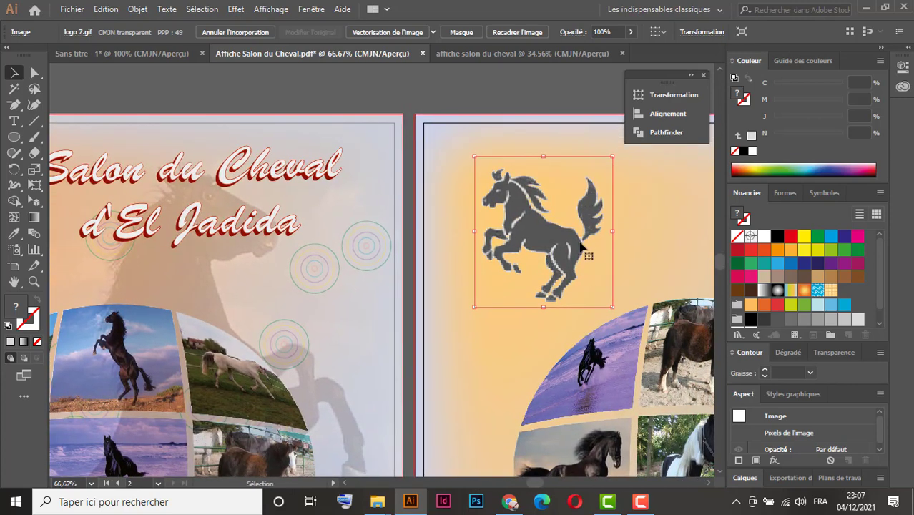
pyautogui.moveTo(575, 230); pyautogui.dragTo(490, 241)
pyautogui.keyDown('ctrl'); pyautogui.click(452, 246); pyautogui.keyUp('ctrl')
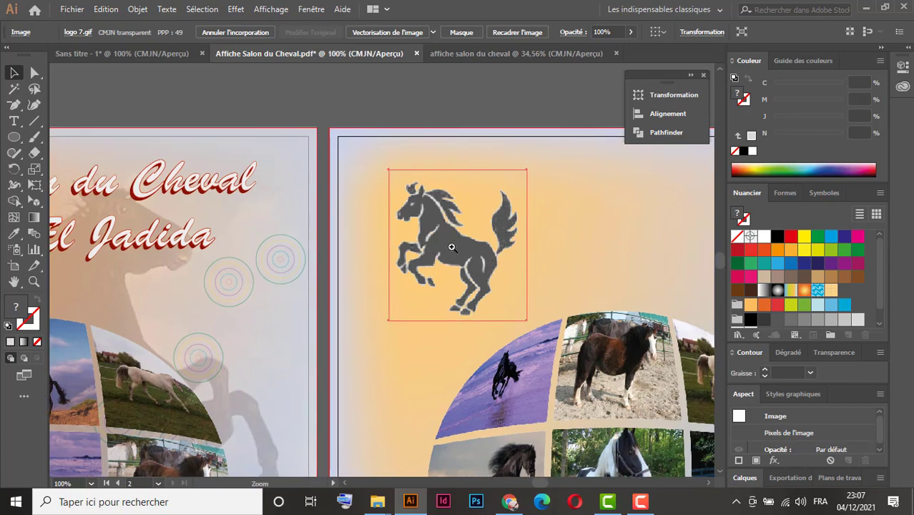
pyautogui.keyDown('ctrl'); pyautogui.click(438, 253); pyautogui.keyUp('ctrl')
pyautogui.keyDown('ctrl'); pyautogui.click(444, 249); pyautogui.keyUp('ctrl')
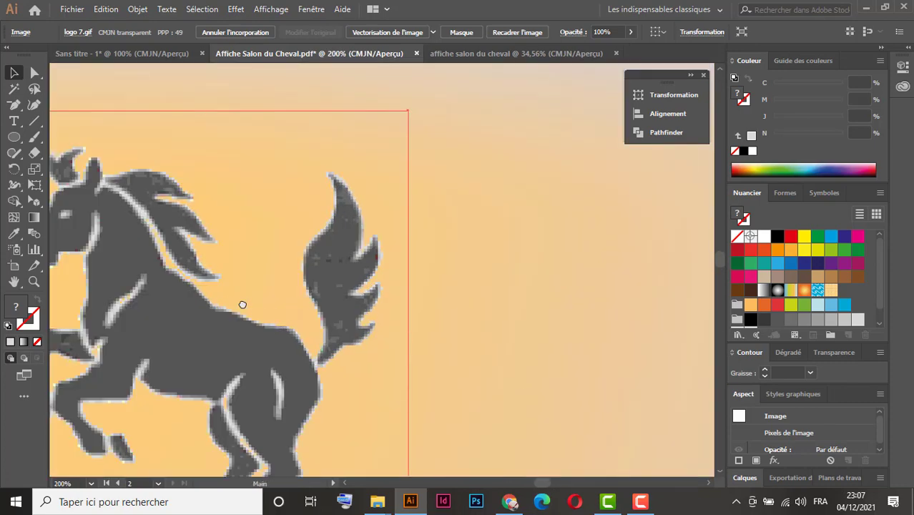
pyautogui.moveTo(244, 304); pyautogui.dragTo(395, 261)
pyautogui.scroll(-4, 399, 262)
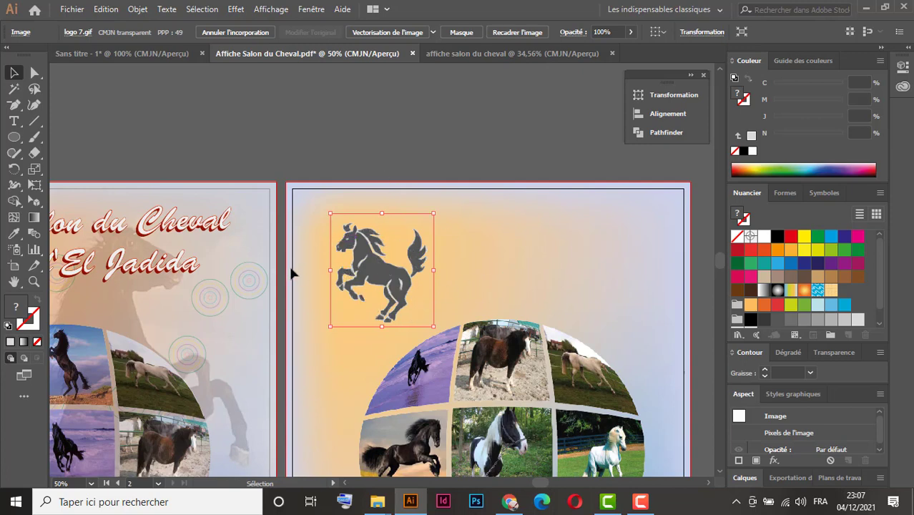
pyautogui.moveTo(268, 257); pyautogui.dragTo(444, 289)
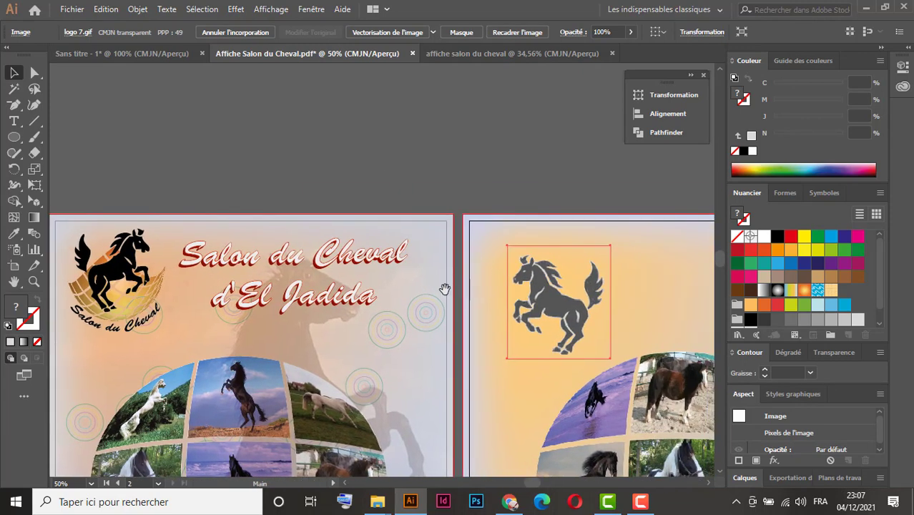
# - Mirror the imported horse image across the vertical axis, with the preview enabled
pyautogui.rightClick(550, 299)
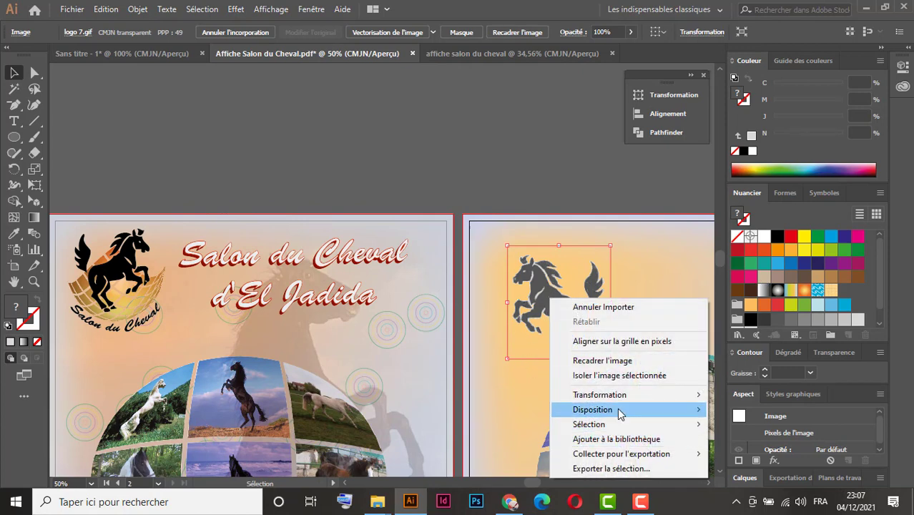
pyautogui.moveTo(619, 398)
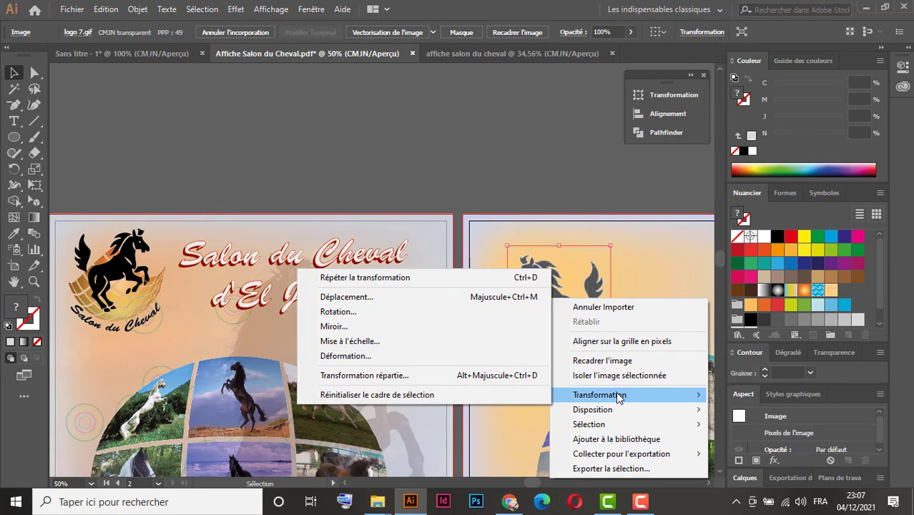
pyautogui.click(367, 328)
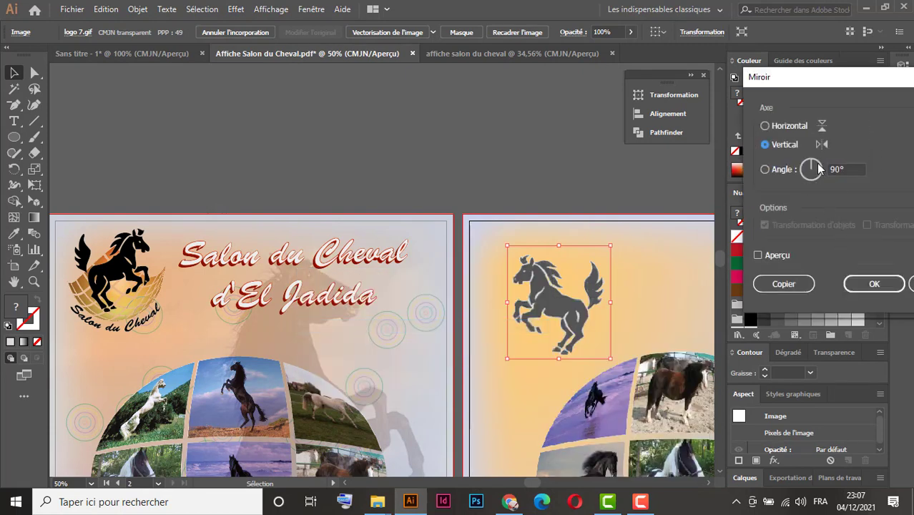
pyautogui.moveTo(847, 83); pyautogui.dragTo(255, 91)
pyautogui.click(167, 266)
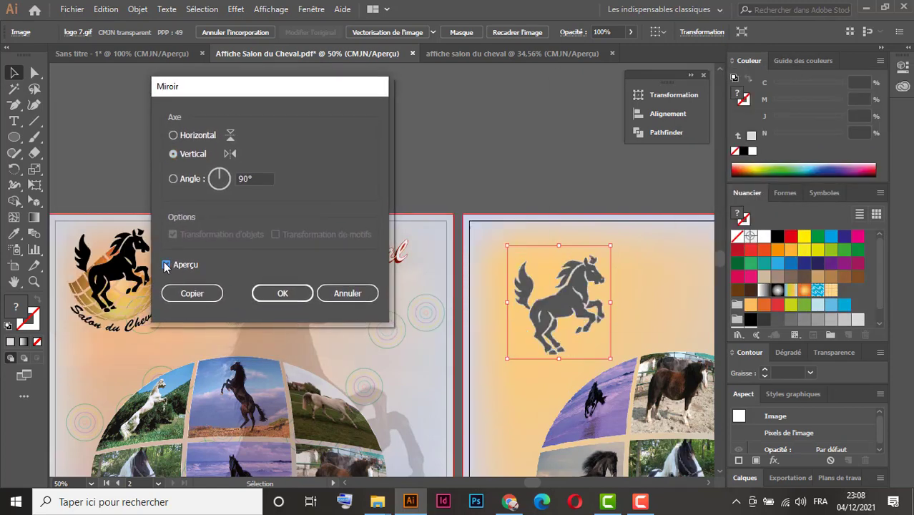
pyautogui.click(283, 295)
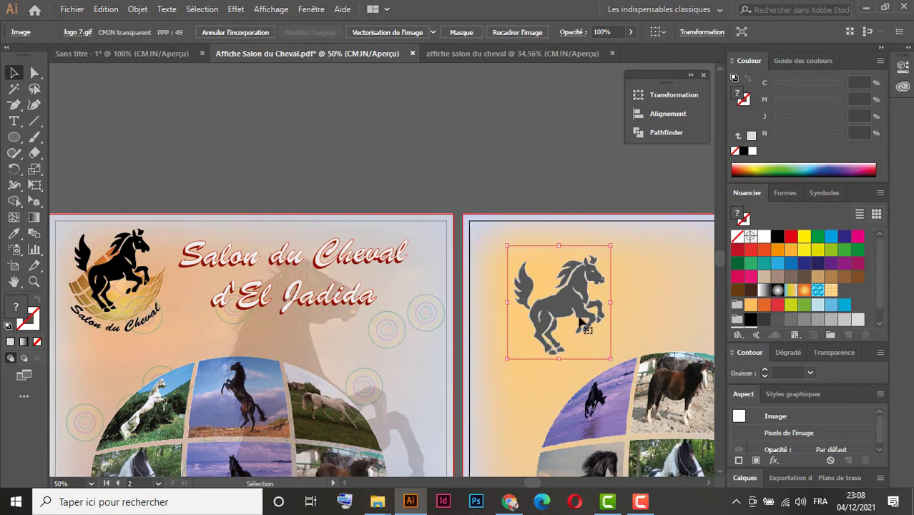
# - Vectorize the mirrored horse image with the default image tracing preset
pyautogui.click(383, 33)
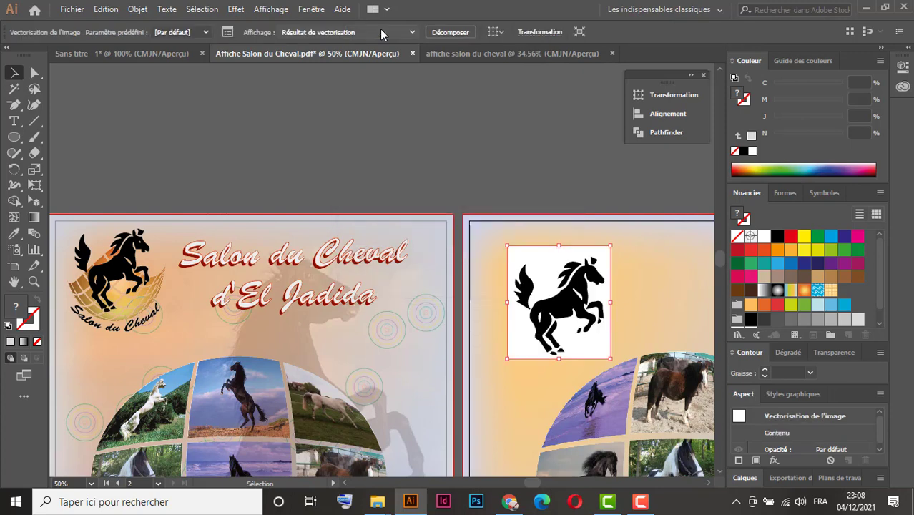
pyautogui.keyDown('ctrl'); pyautogui.click(564, 328); pyautogui.keyUp('ctrl')
pyautogui.keyDown('ctrl'); pyautogui.click(426, 264); pyautogui.keyUp('ctrl')
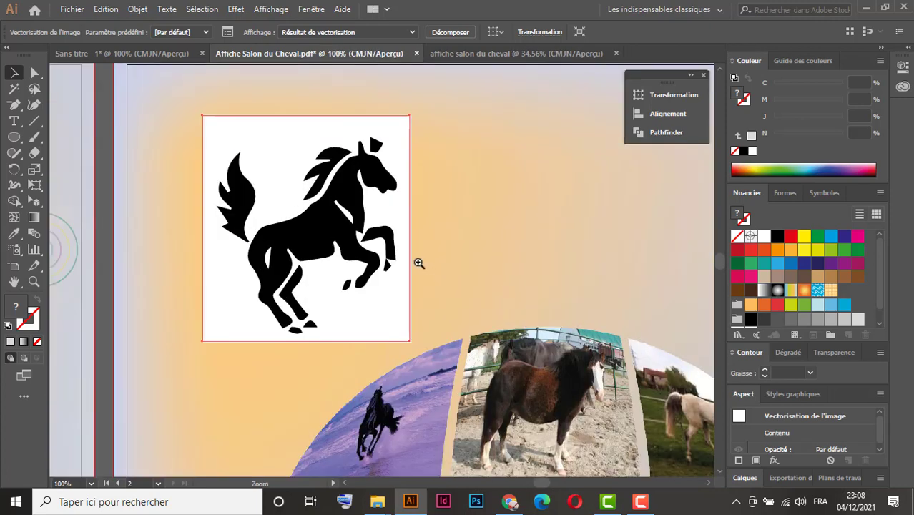
pyautogui.moveTo(313, 241); pyautogui.dragTo(646, 346)
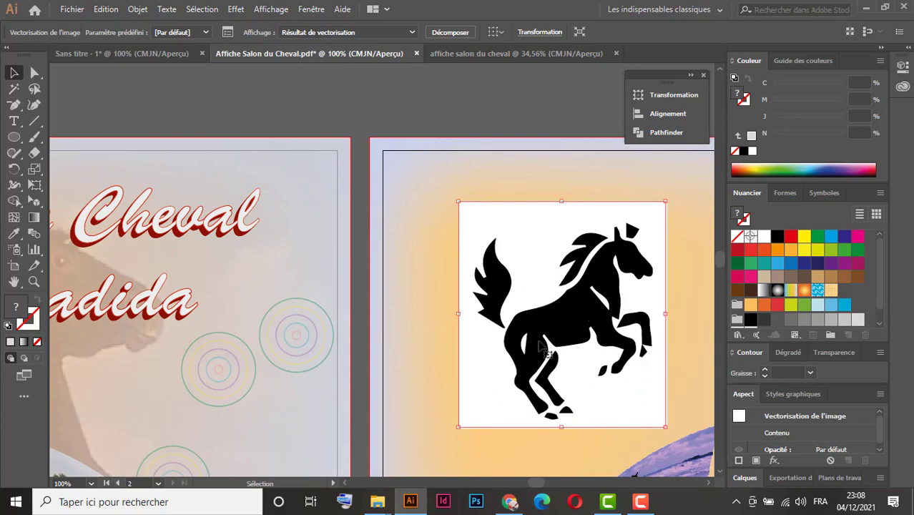
# - Open the horse tracing's settings, set the threshold to 173 and expand the advanced options
pyautogui.click(229, 33)
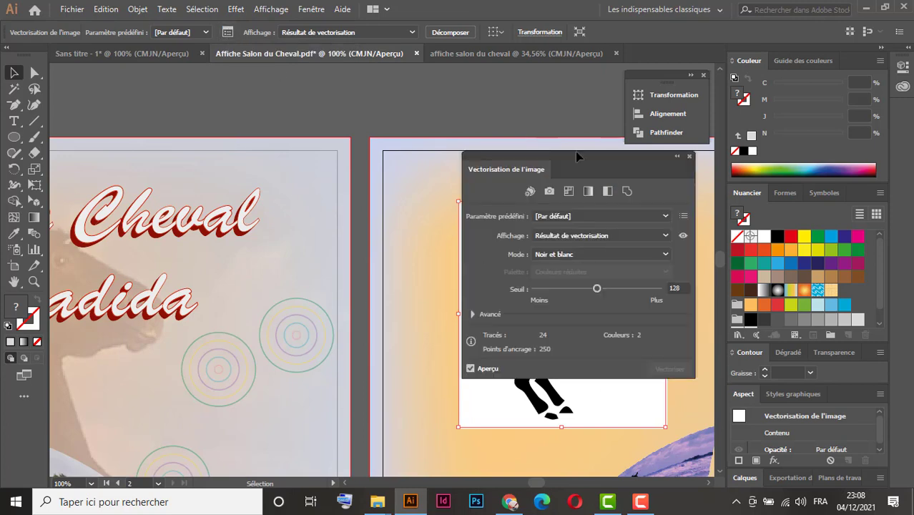
pyautogui.moveTo(576, 152)
pyautogui.mouseDown()
pyautogui.moveTo(371, 150)
pyautogui.moveTo(221, 108)
pyautogui.mouseUp()
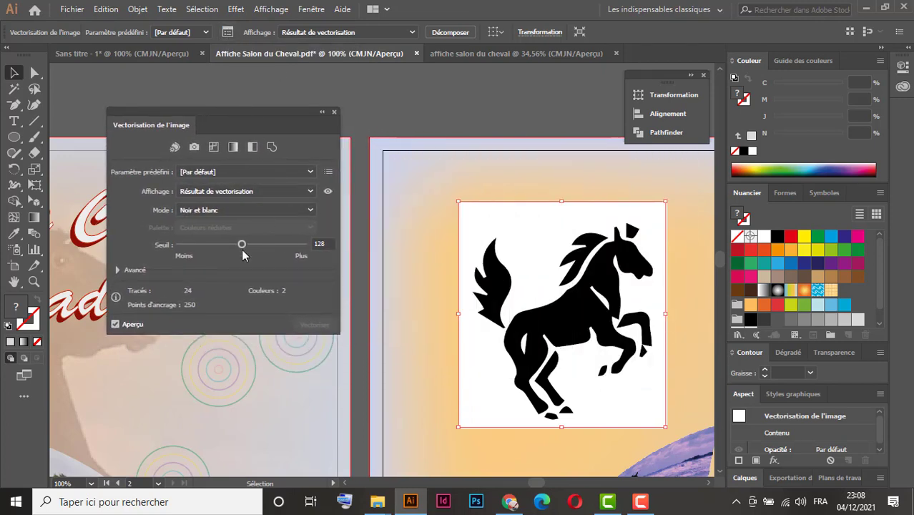
pyautogui.moveTo(242, 244); pyautogui.dragTo(264, 245)
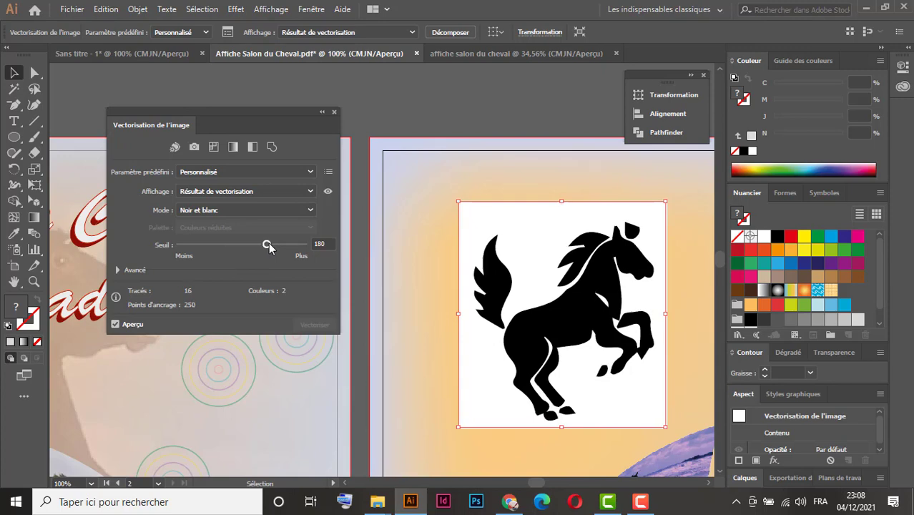
pyautogui.moveTo(268, 245); pyautogui.dragTo(265, 245)
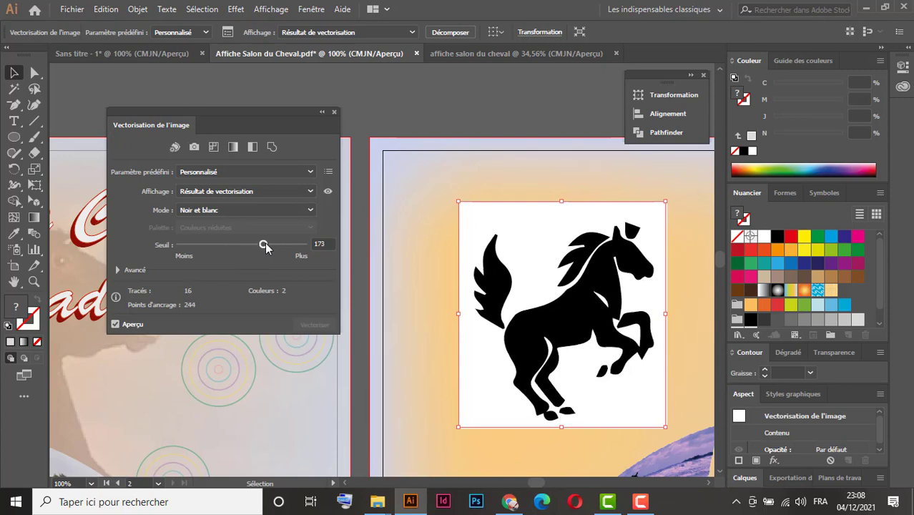
pyautogui.click(117, 271)
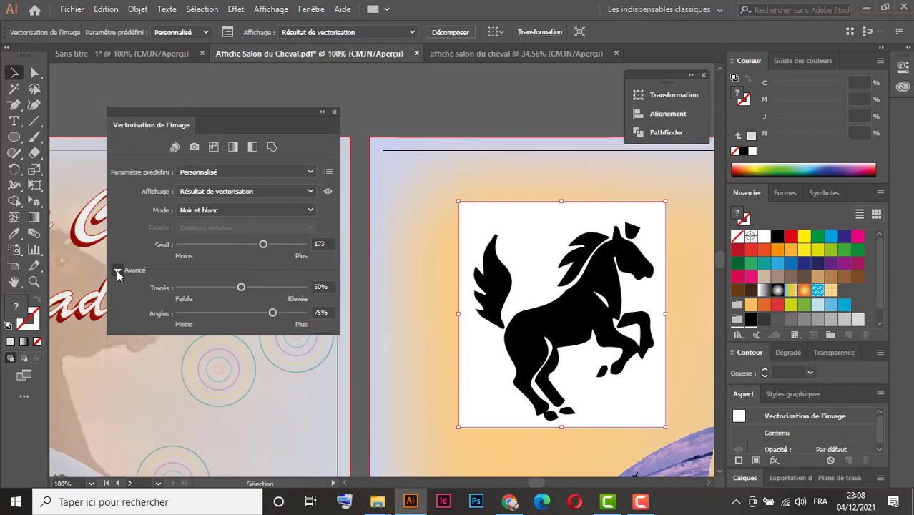
pyautogui.moveTo(230, 111); pyautogui.dragTo(221, 65)
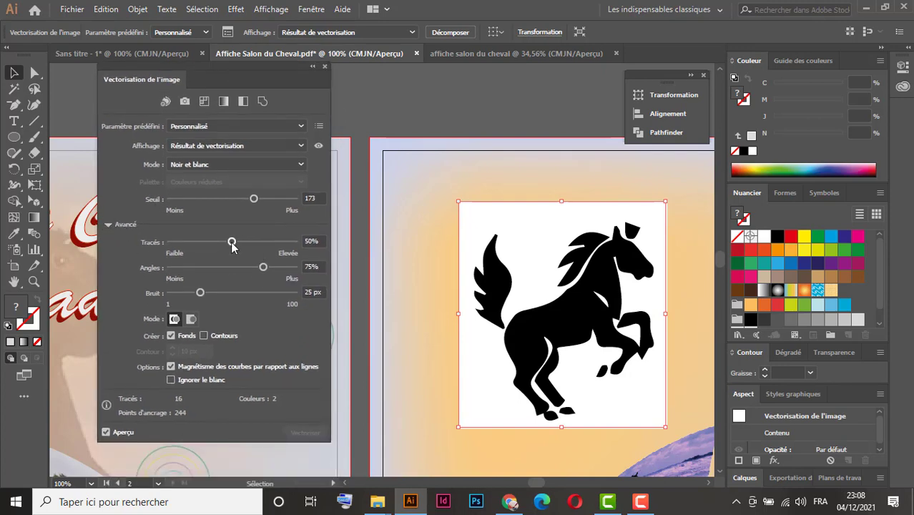
# - Refine the horse tracing with paths at 88%, noise at 1 px and threshold at 154
pyautogui.moveTo(231, 241); pyautogui.dragTo(239, 242)
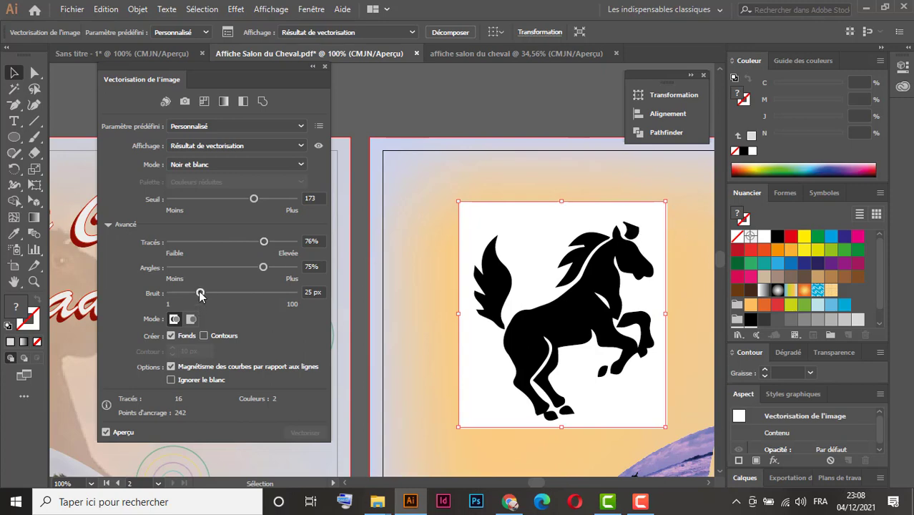
pyautogui.moveTo(178, 295); pyautogui.dragTo(143, 296)
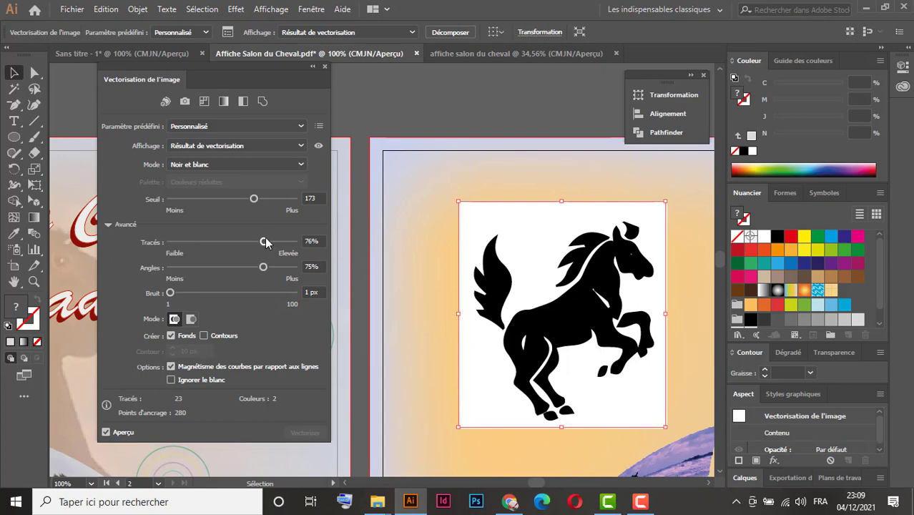
pyautogui.moveTo(264, 242); pyautogui.dragTo(279, 241)
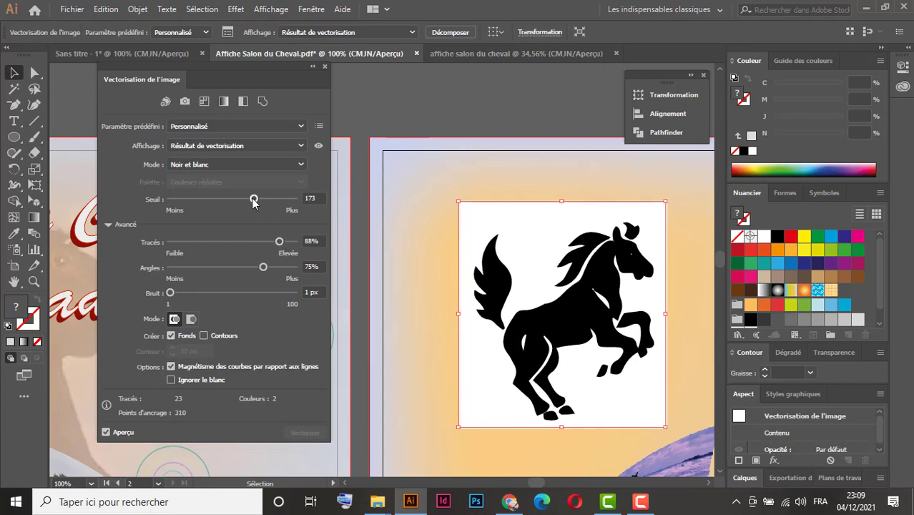
pyautogui.moveTo(253, 199); pyautogui.dragTo(244, 200)
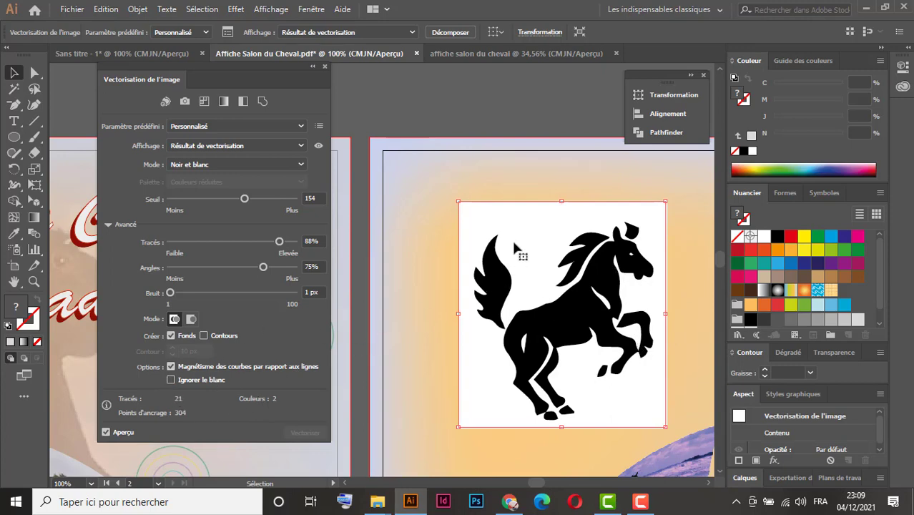
# - Make the horse tracing ignore white, deselect it and close the tracing settings
pyautogui.click(171, 380)
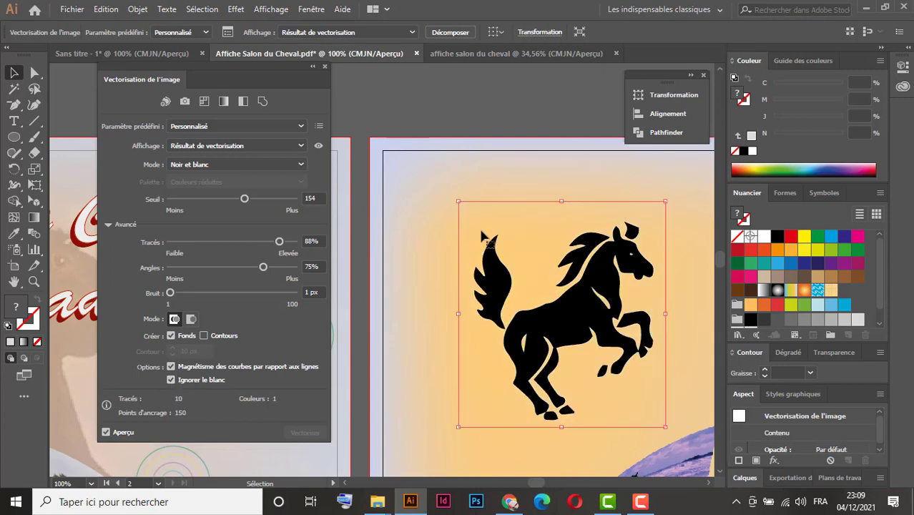
pyautogui.click(388, 250)
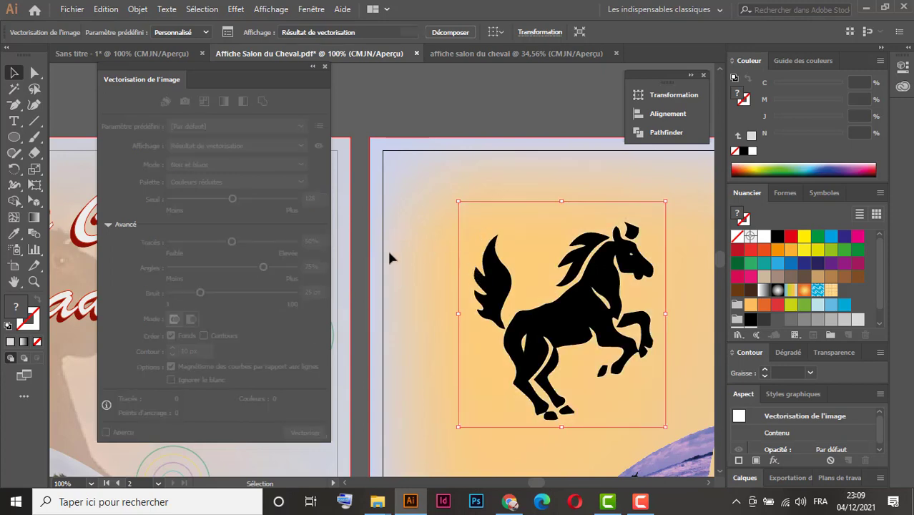
pyautogui.click(324, 68)
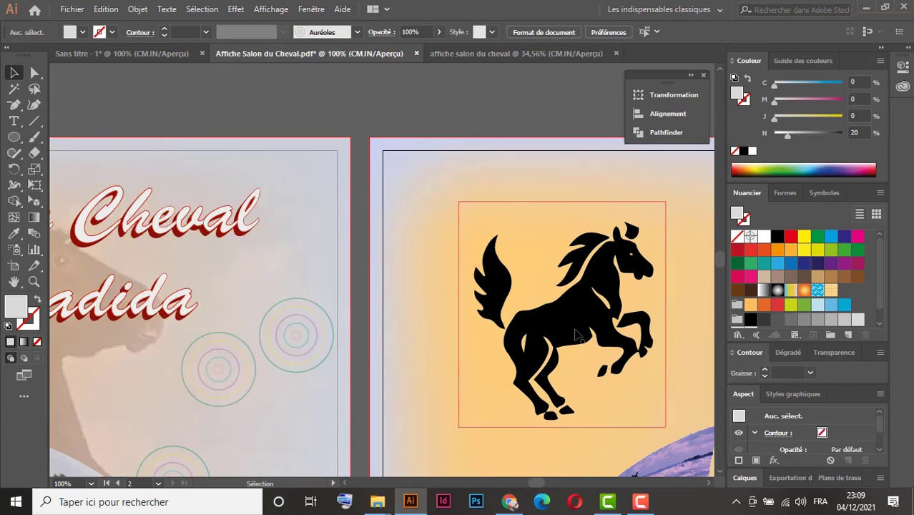
# - Examine the traced horse and the reference logo's curved golden grid and arched text on the first artboard
pyautogui.keyDown('ctrl'); pyautogui.click(579, 319); pyautogui.keyUp('ctrl')
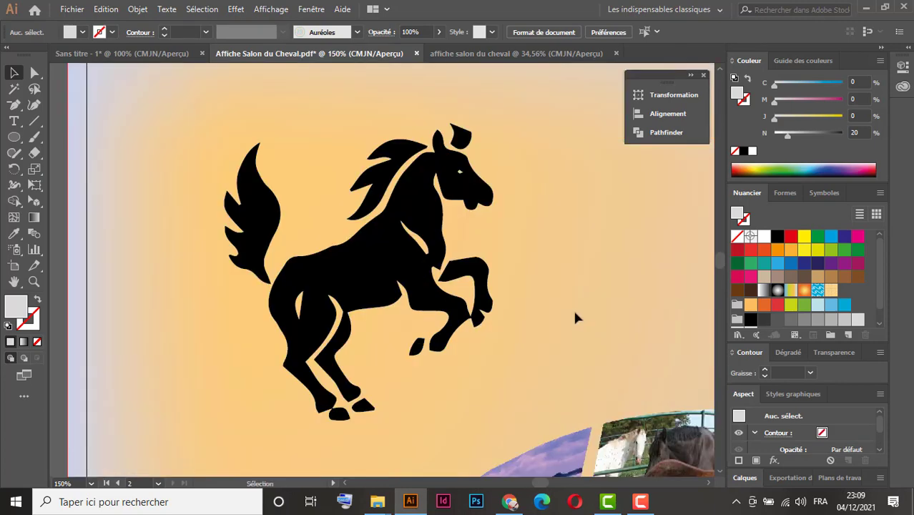
pyautogui.hotkey('ctrl', '-')
pyautogui.hotkey('ctrl', '-')
pyautogui.hotkey('ctrl', '-')
pyautogui.hotkey('ctrl', '-')
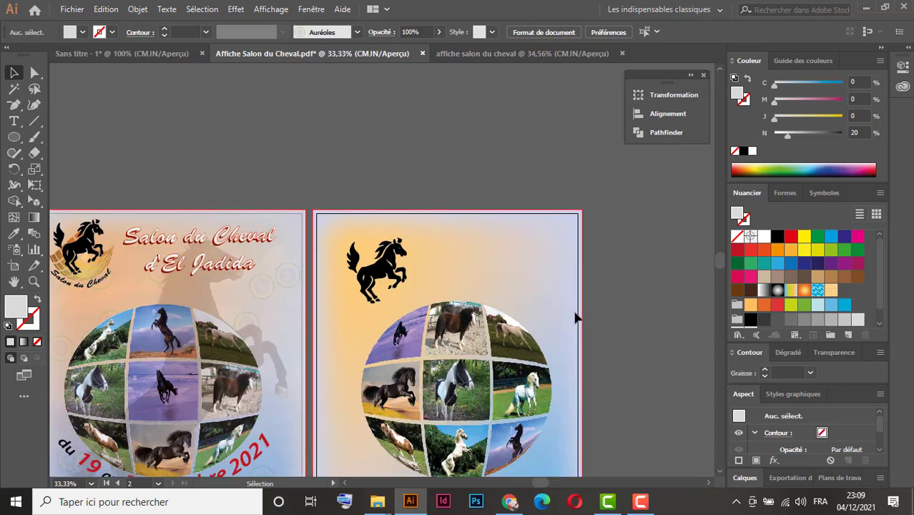
pyautogui.moveTo(461, 277); pyautogui.dragTo(538, 252)
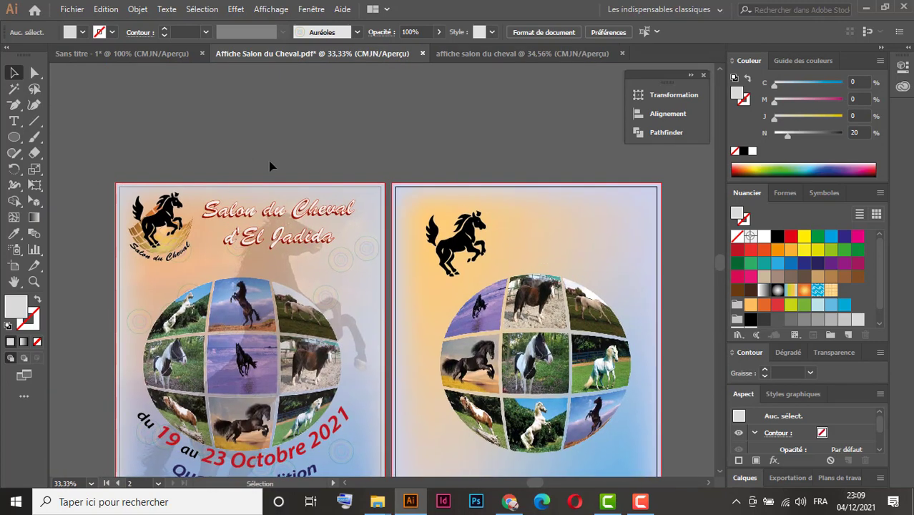
pyautogui.moveTo(119, 189); pyautogui.dragTo(234, 277)
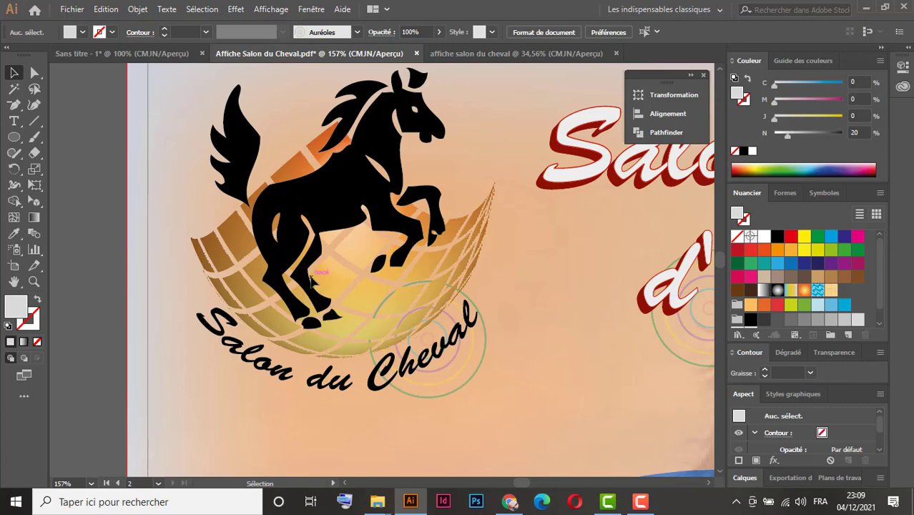
pyautogui.hotkey('ctrl', '-')
pyautogui.hotkey('ctrl', '-')
pyautogui.hotkey('ctrl', '-')
pyautogui.hotkey('ctrl', '-')
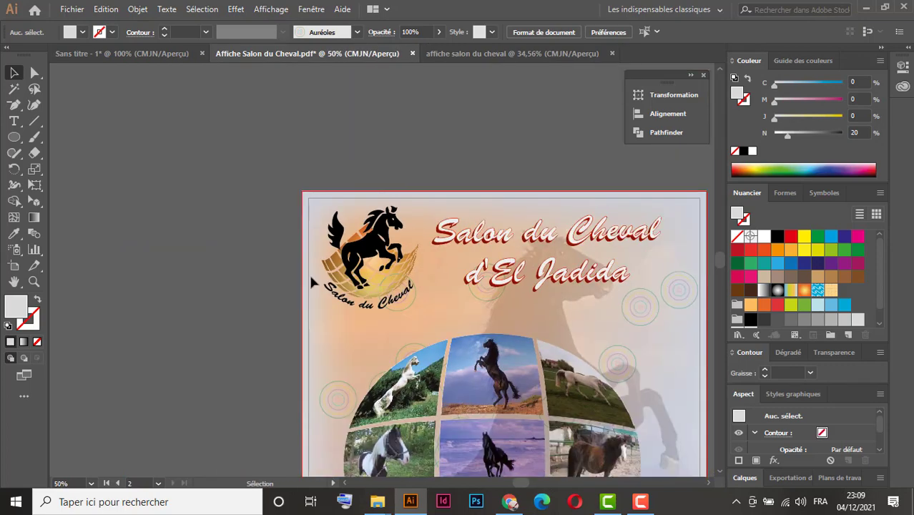
# - Draw a square about 8.6 cm wide in the second artboard's upper-right corner and fill it with orange C=0 M=50 J=100 N=0
pyautogui.moveTo(445, 298); pyautogui.dragTo(113, 244)
pyautogui.moveTo(409, 274); pyautogui.dragTo(199, 310)
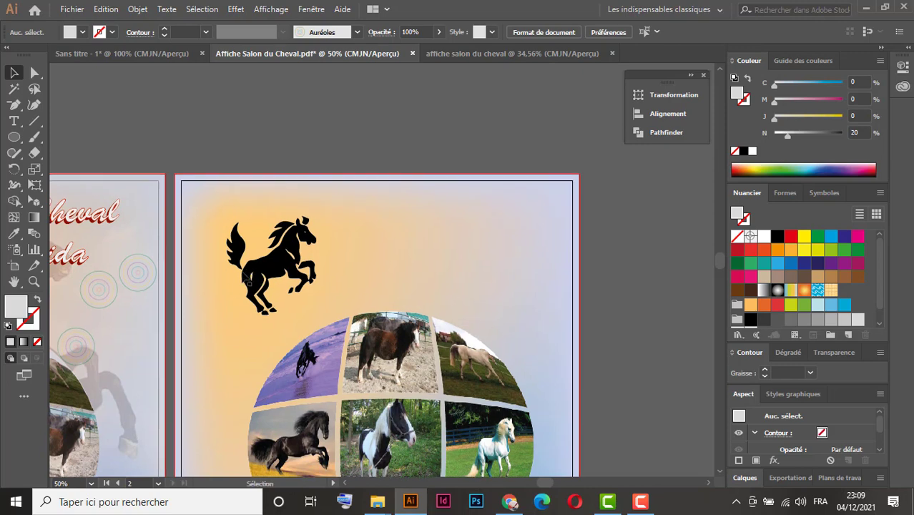
pyautogui.click(14, 136)
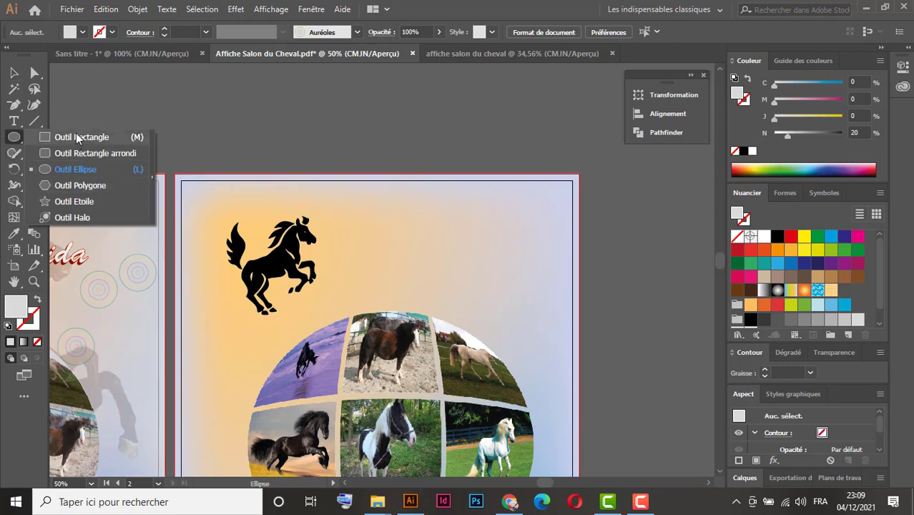
pyautogui.click(78, 138)
pyautogui.moveTo(434, 197); pyautogui.dragTo(548, 299)
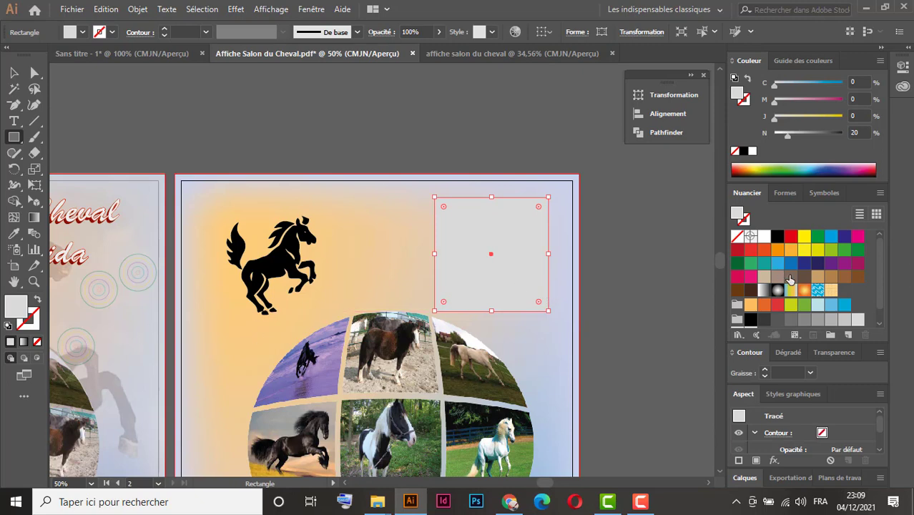
pyautogui.click(777, 250)
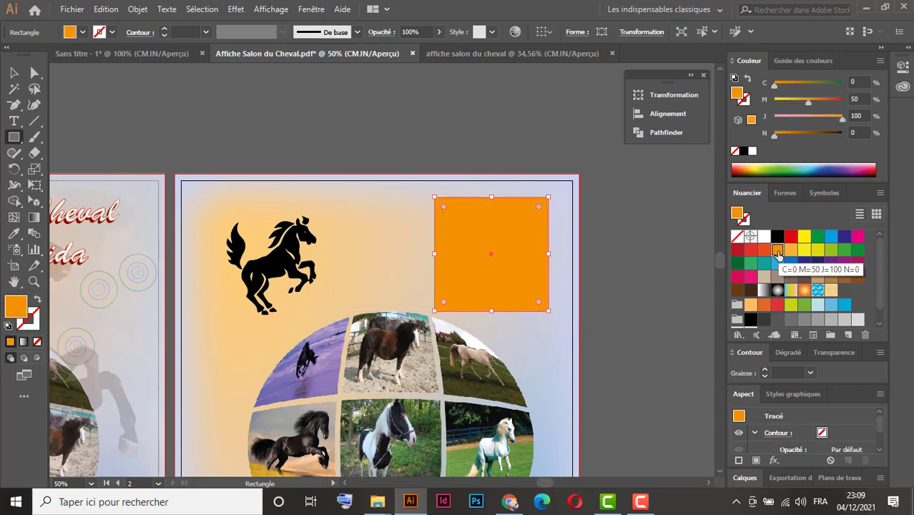
pyautogui.click(764, 251)
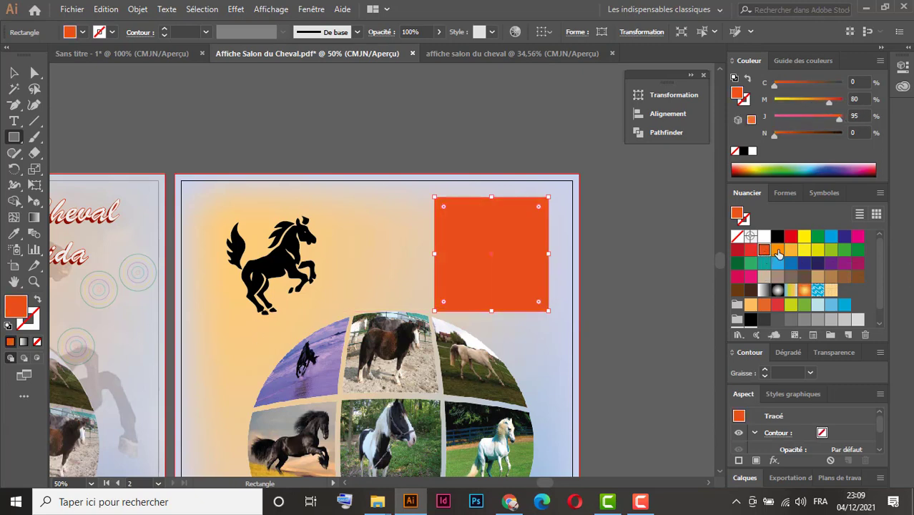
pyautogui.click(778, 250)
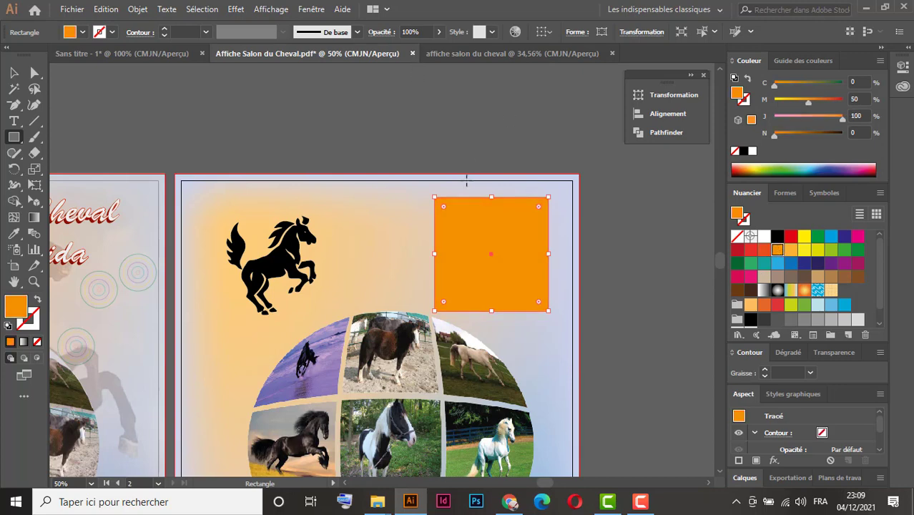
pyautogui.click(13, 72)
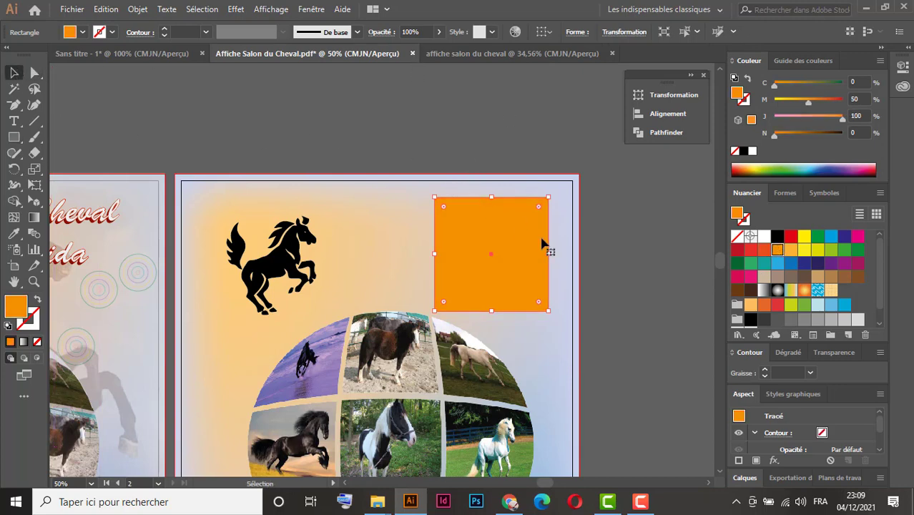
# - Open the Split into Grid (Tableau) settings for the orange square with the preview enabled
pyautogui.hotkey('ctrl', '+')
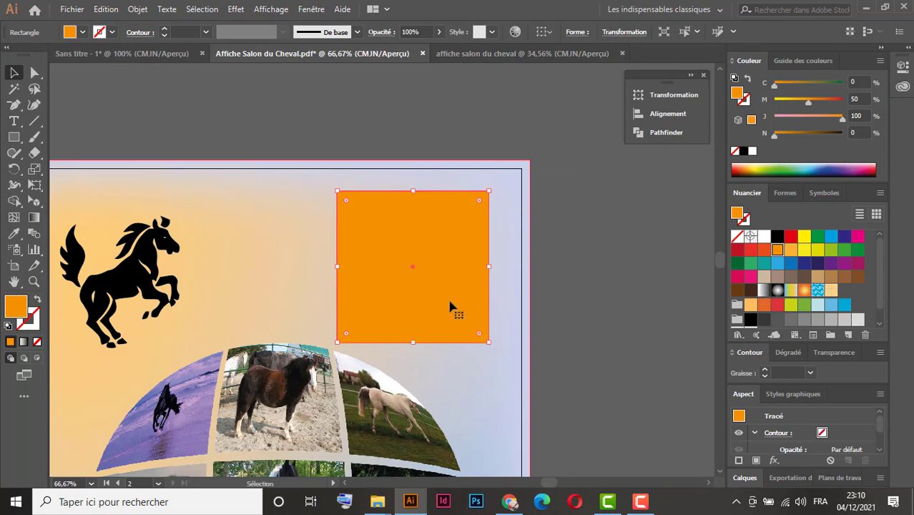
pyautogui.moveTo(486, 256); pyautogui.dragTo(409, 241)
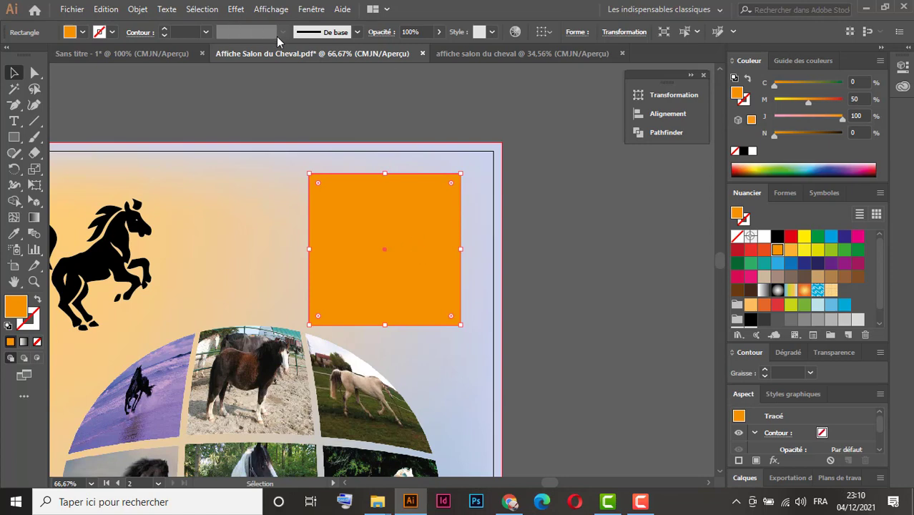
pyautogui.click(138, 10)
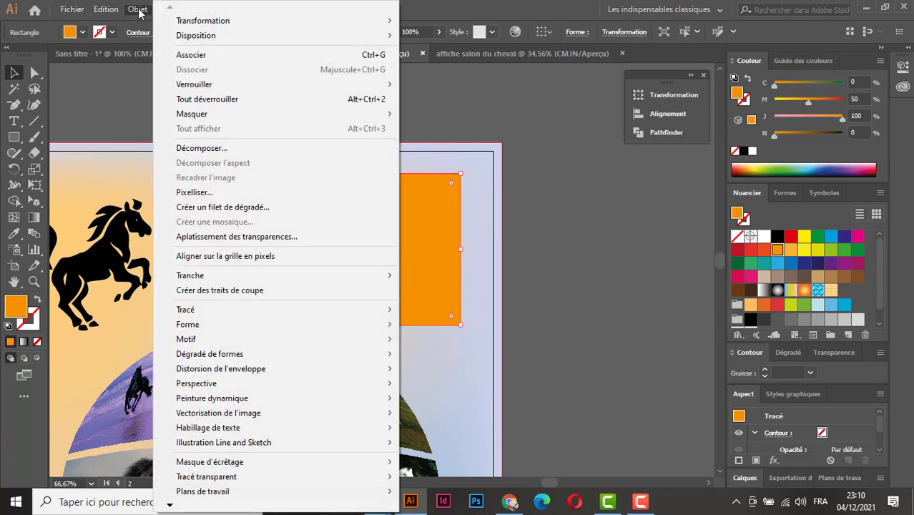
pyautogui.moveTo(233, 313)
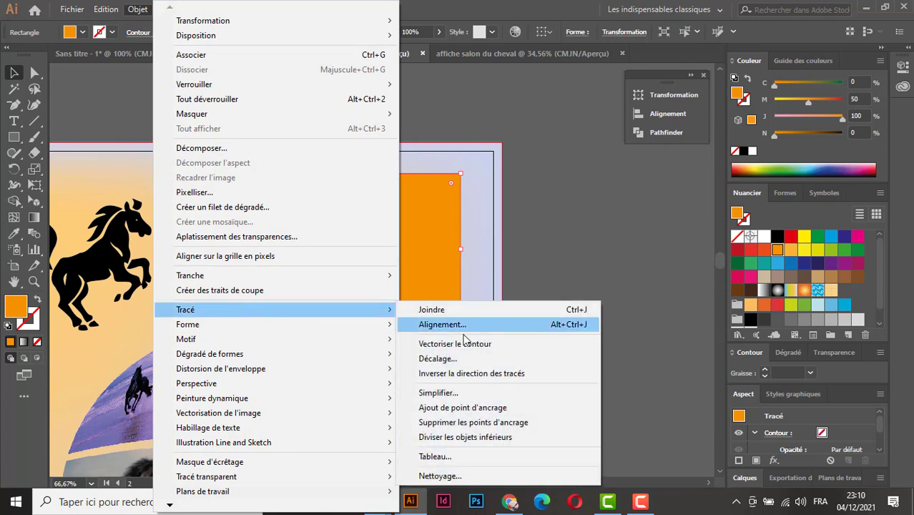
pyautogui.click(435, 456)
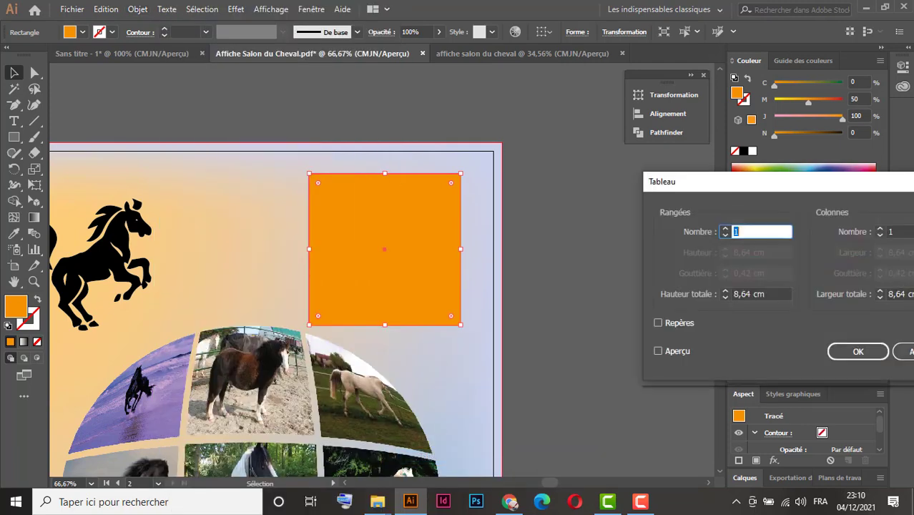
pyautogui.moveTo(866, 188); pyautogui.dragTo(706, 187)
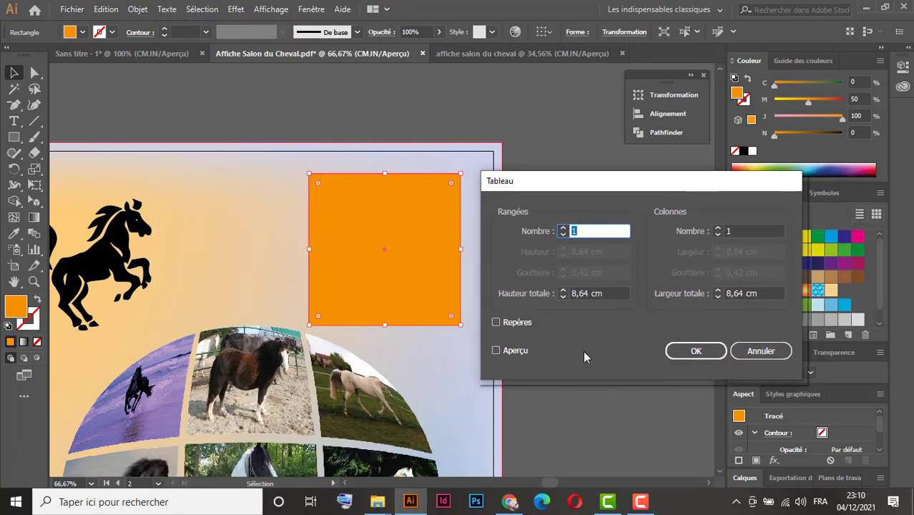
pyautogui.click(496, 352)
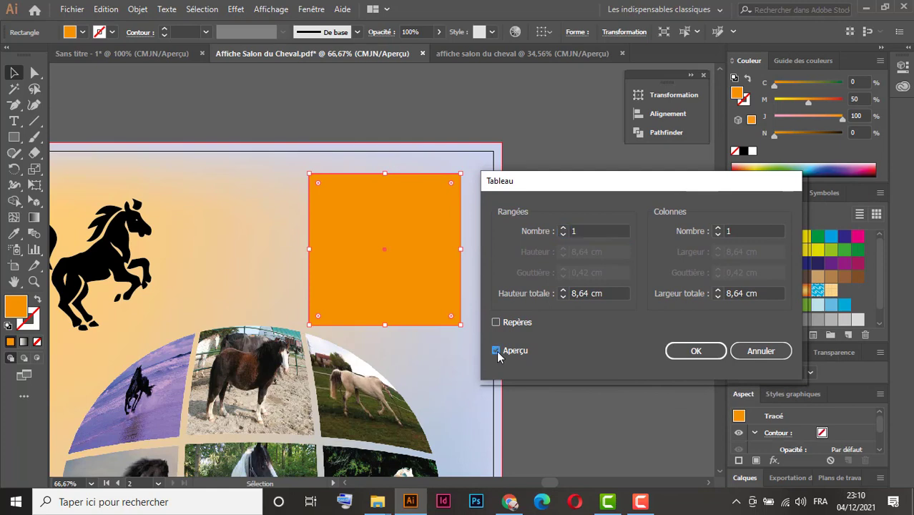
# - Set the grid split of the square to 6 rows and 6 columns
pyautogui.click(564, 228)
pyautogui.click(564, 229)
pyautogui.click(564, 228)
pyautogui.click(563, 228)
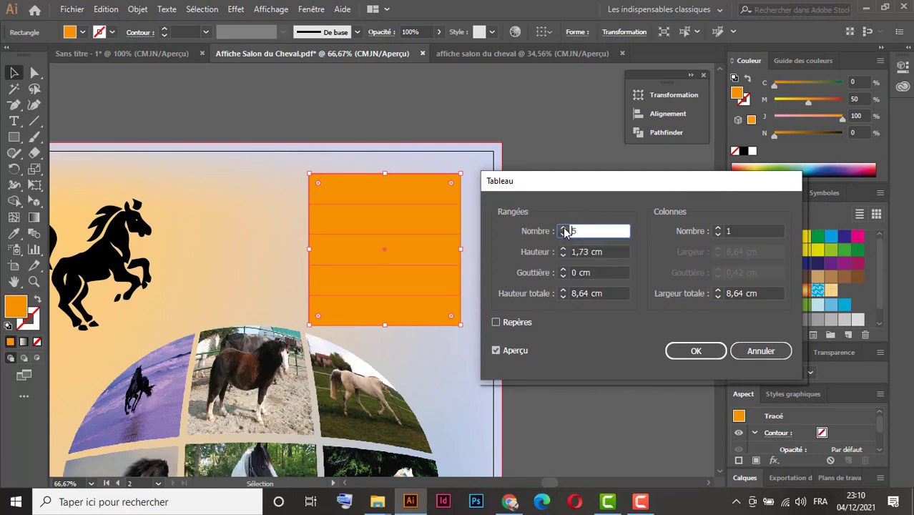
pyautogui.click(563, 228)
pyautogui.click(563, 229)
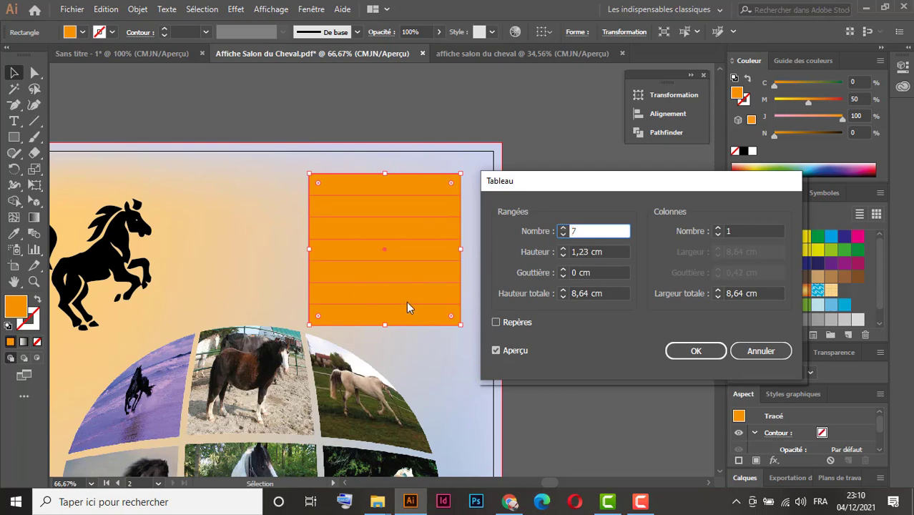
pyautogui.click(564, 234)
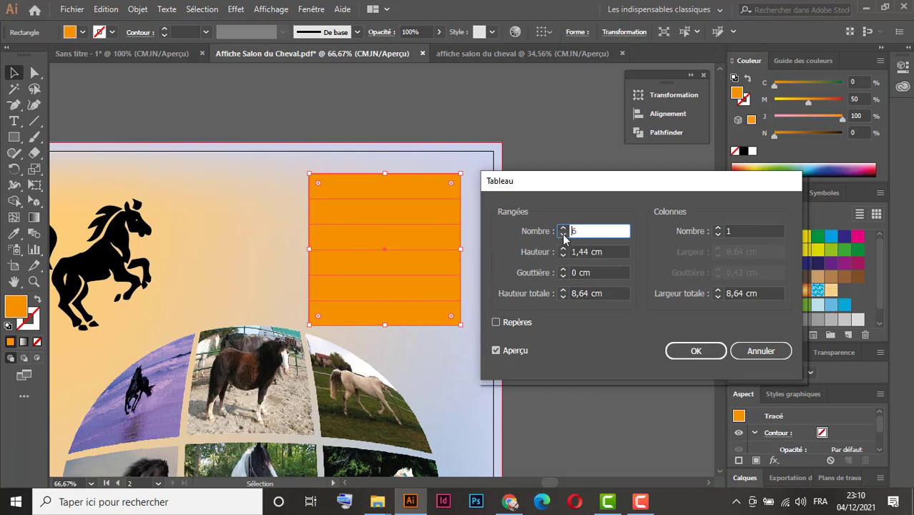
pyautogui.click(718, 229)
pyautogui.click(719, 228)
pyautogui.click(718, 228)
pyautogui.click(718, 228)
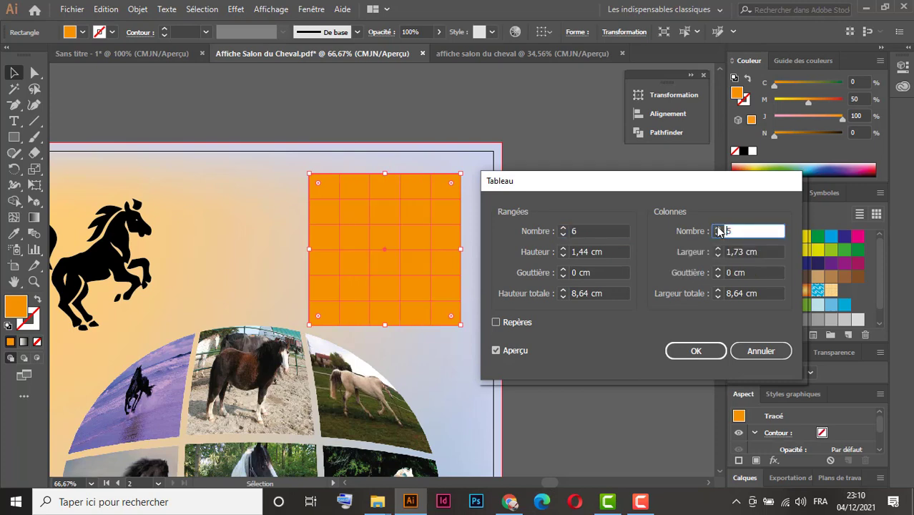
pyautogui.click(718, 228)
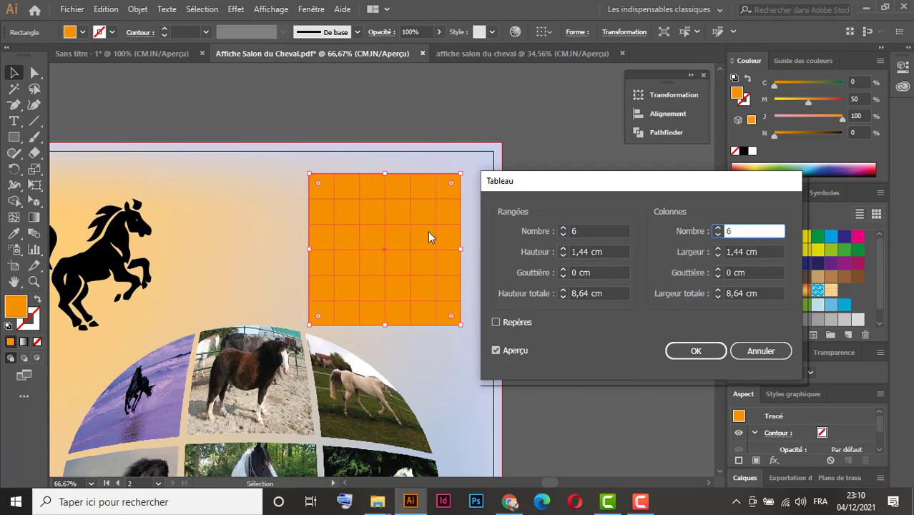
# - Set the row and column gutters to 0.2 cm, apply the grid split and deselect the squares
pyautogui.click(565, 271)
pyautogui.click(564, 271)
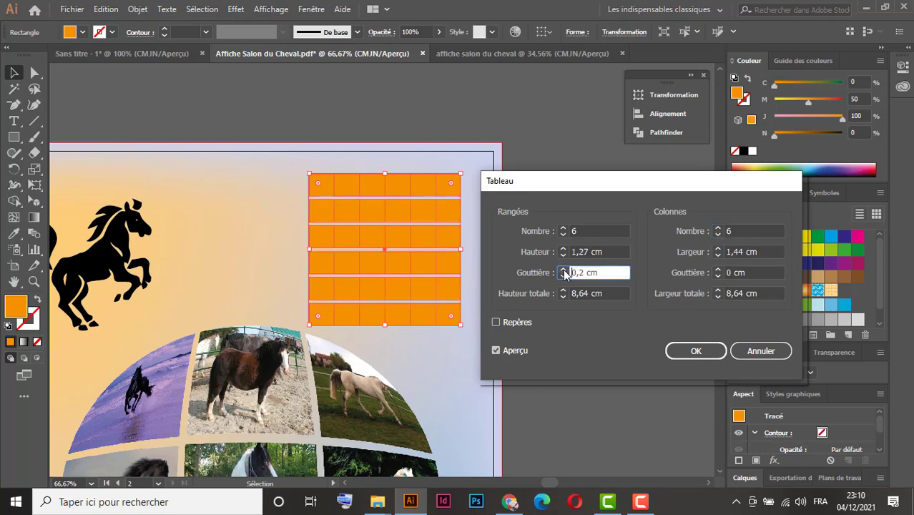
pyautogui.click(718, 270)
pyautogui.click(719, 269)
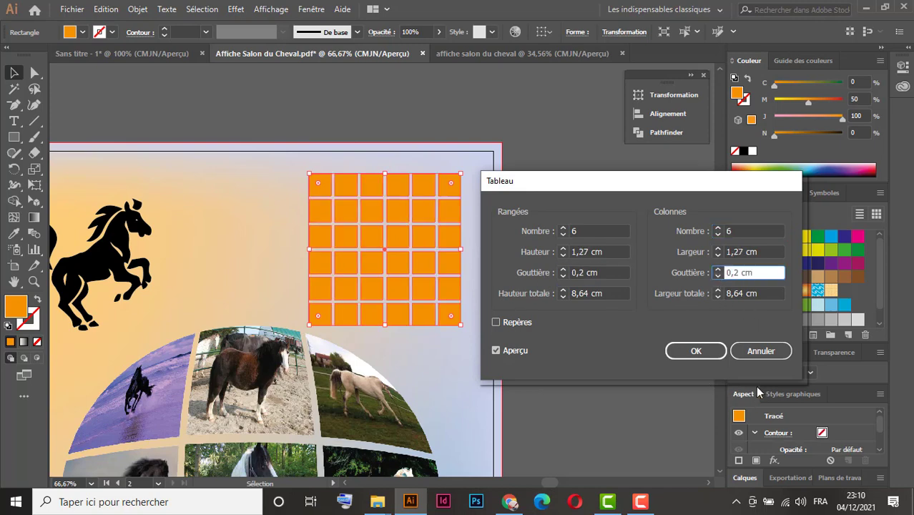
pyautogui.click(697, 351)
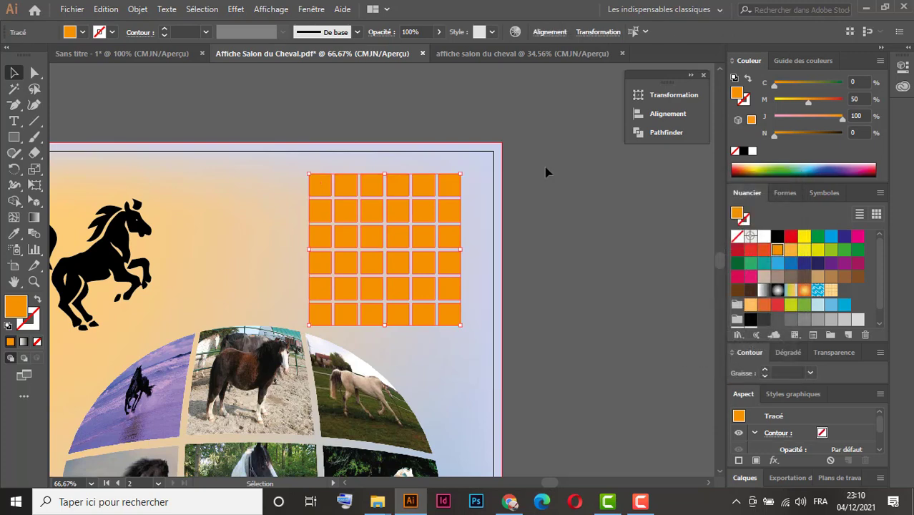
pyautogui.click(533, 226)
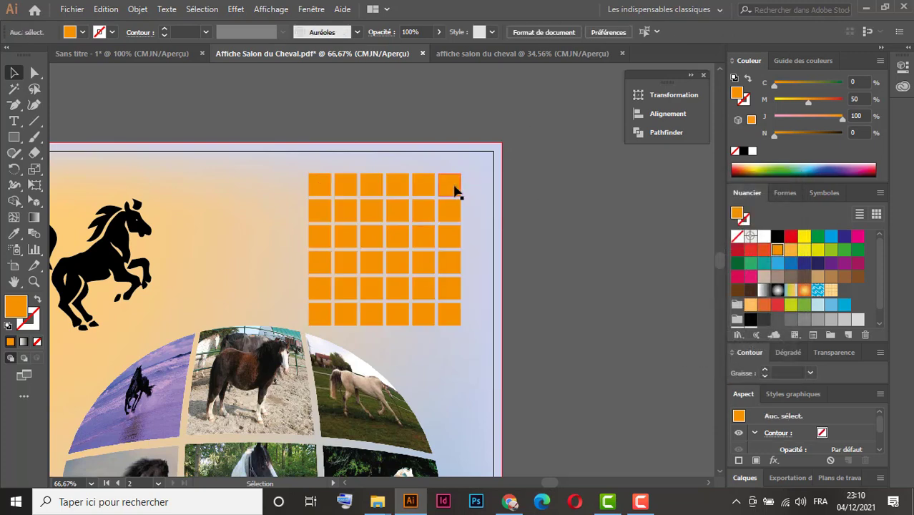
# - Try moving three individual squares out of the grid and undo the moves
pyautogui.moveTo(452, 188); pyautogui.dragTo(570, 140)
pyautogui.moveTo(376, 230); pyautogui.dragTo(381, 107)
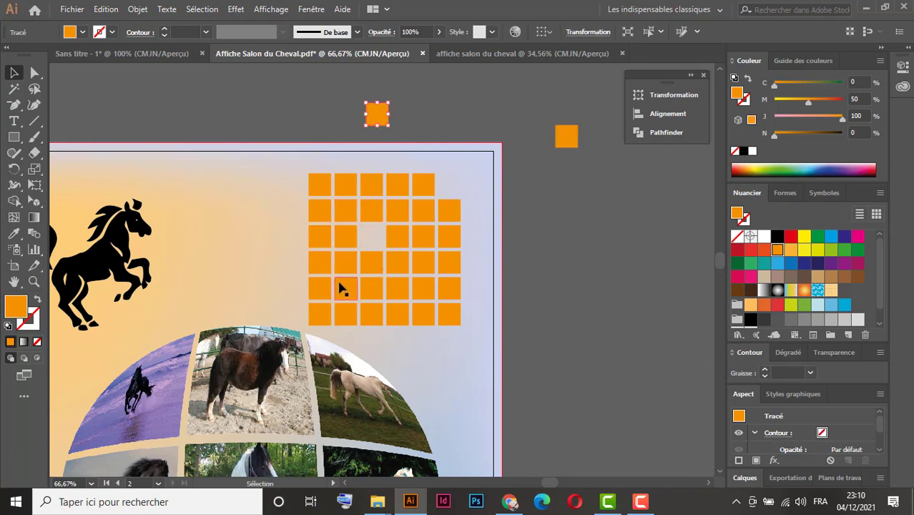
pyautogui.moveTo(341, 287); pyautogui.dragTo(263, 241)
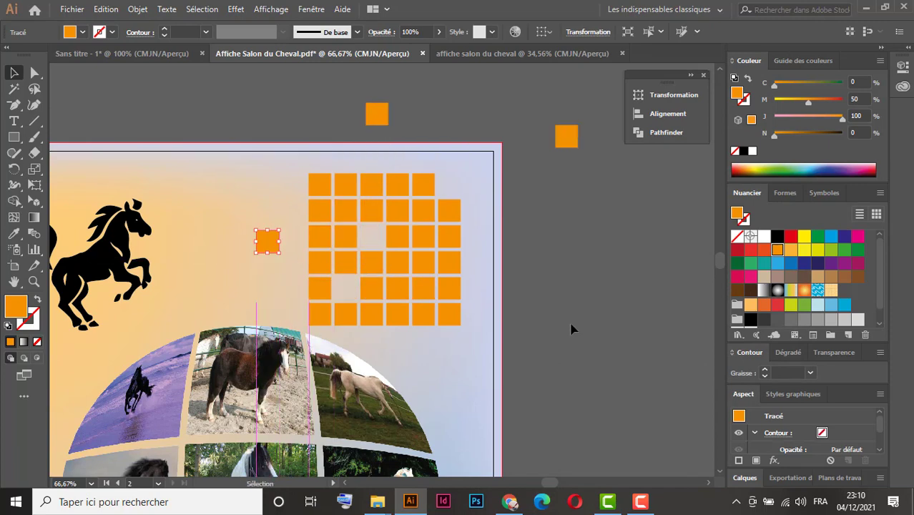
pyautogui.hotkey('ctrl', 'z')
pyautogui.hotkey('ctrl', 'z')
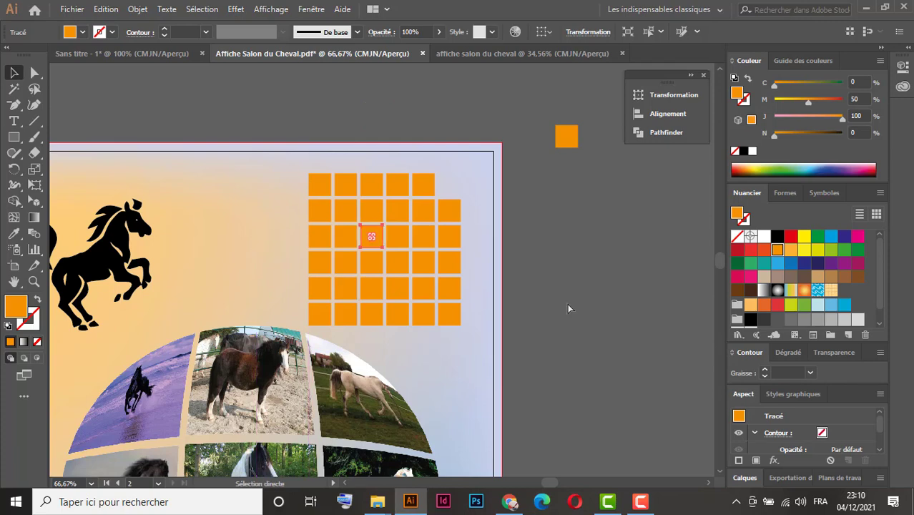
pyautogui.hotkey('ctrl', 'z')
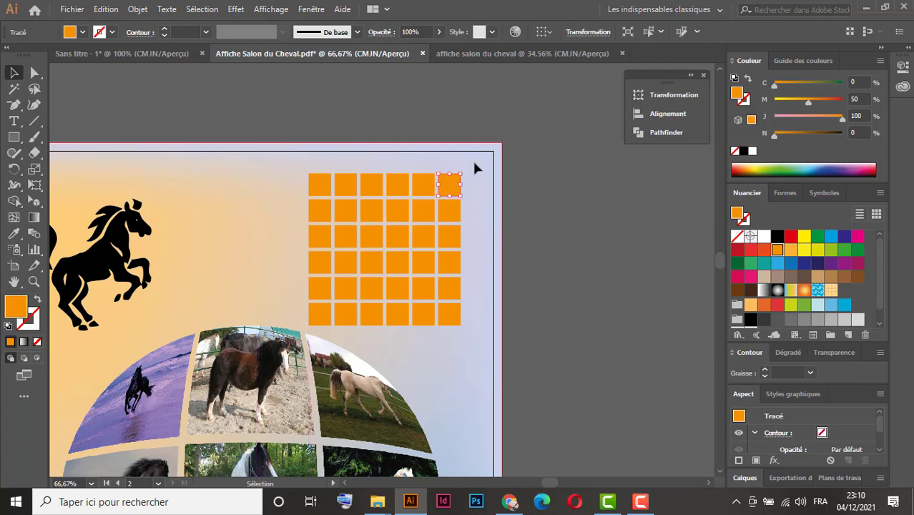
# - Fill all grid squares with the orange radial gradient and spread it as one gradient from the grid's centre past its upper-right corner
pyautogui.moveTo(472, 159); pyautogui.dragTo(284, 338)
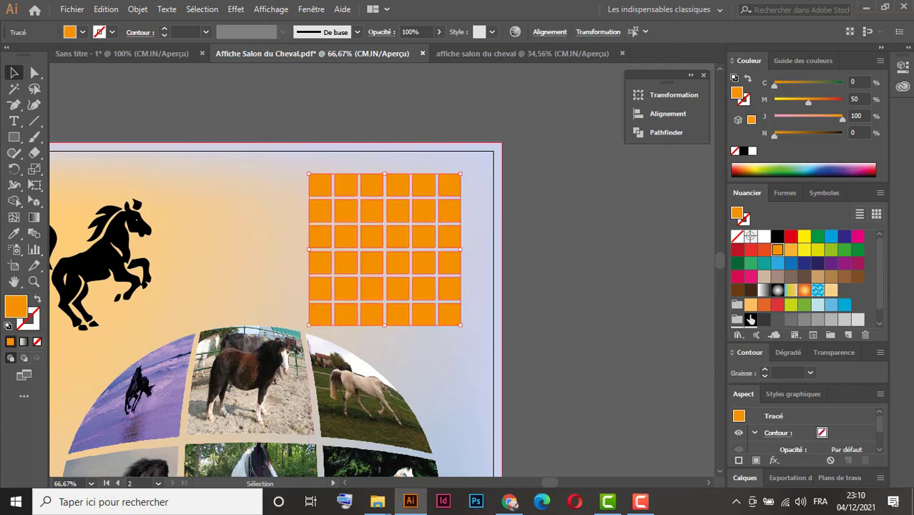
pyautogui.click(805, 289)
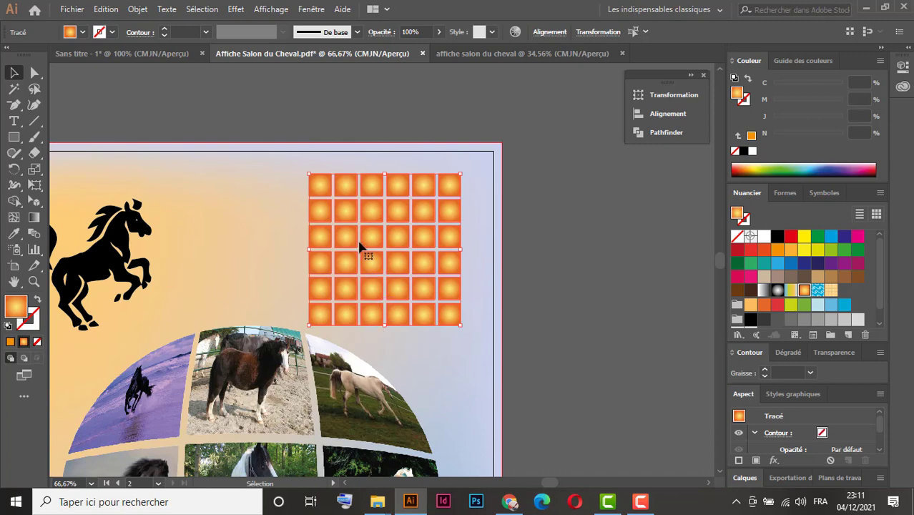
pyautogui.click(30, 218)
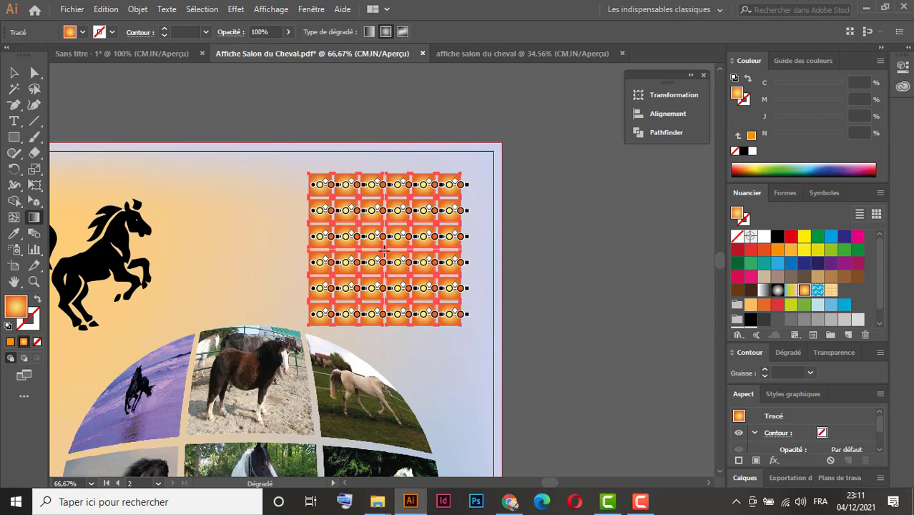
pyautogui.moveTo(379, 254); pyautogui.dragTo(470, 161)
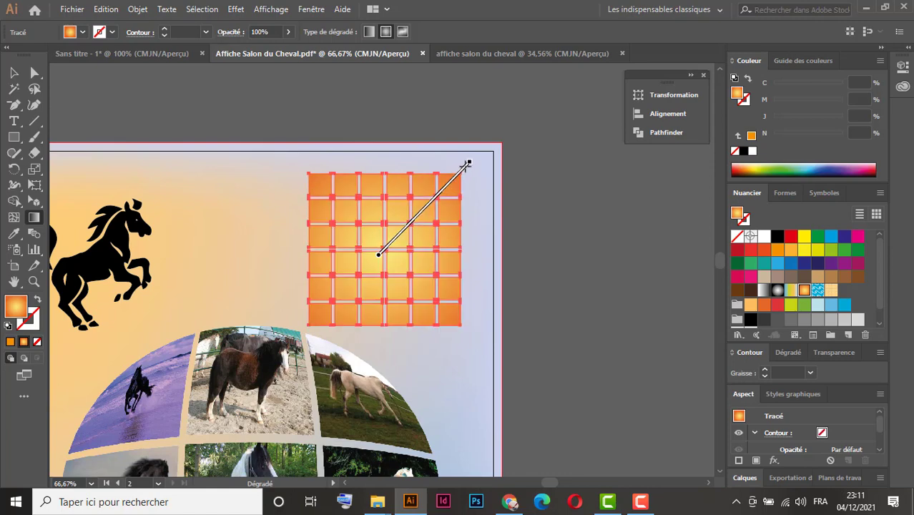
pyautogui.press('v')
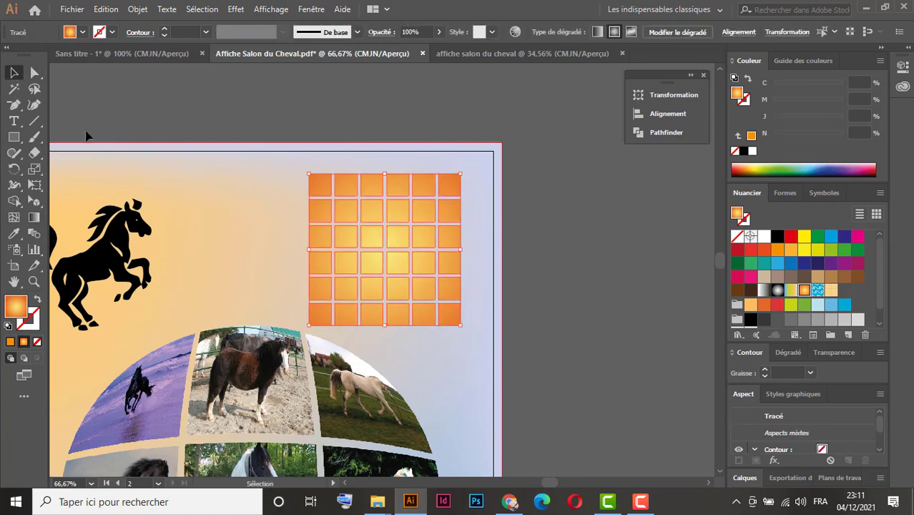
# - Start a new symbol from the gradient grid, name it "Nouveau model" and open its export type choices
pyautogui.click(822, 194)
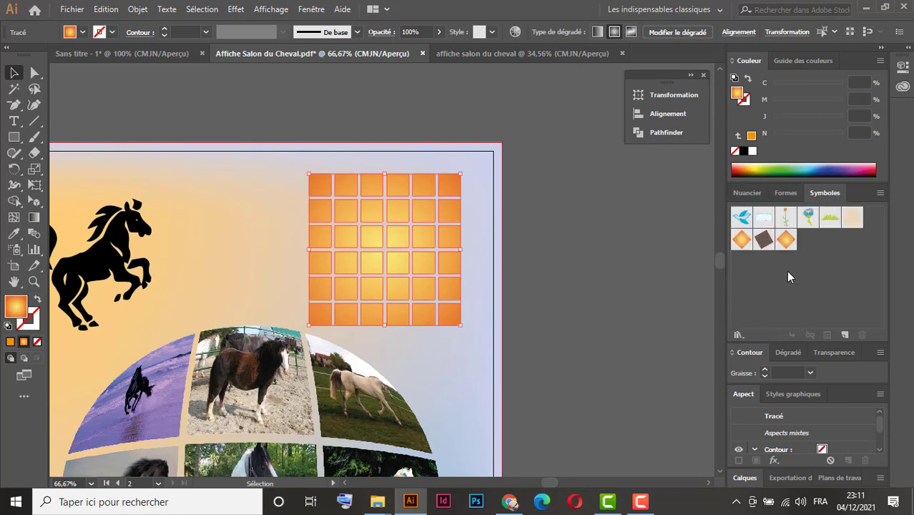
pyautogui.moveTo(433, 217); pyautogui.dragTo(829, 257)
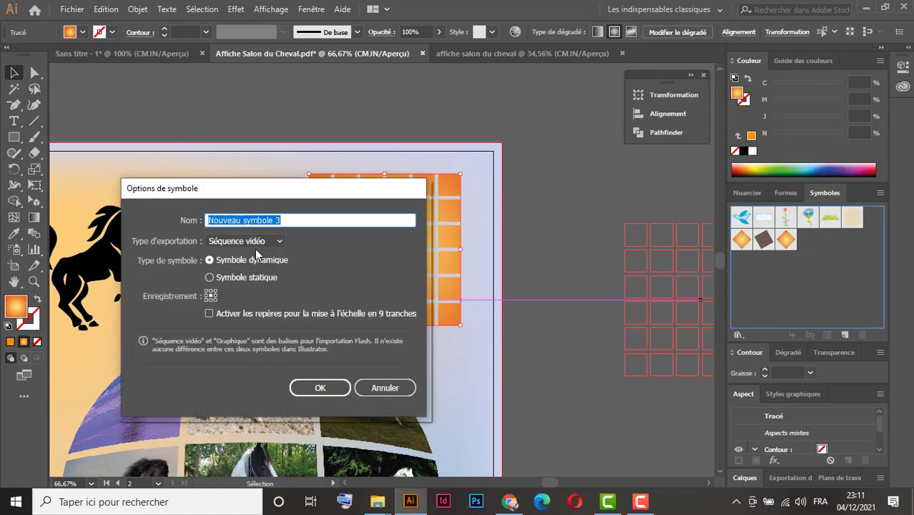
pyautogui.click(287, 219)
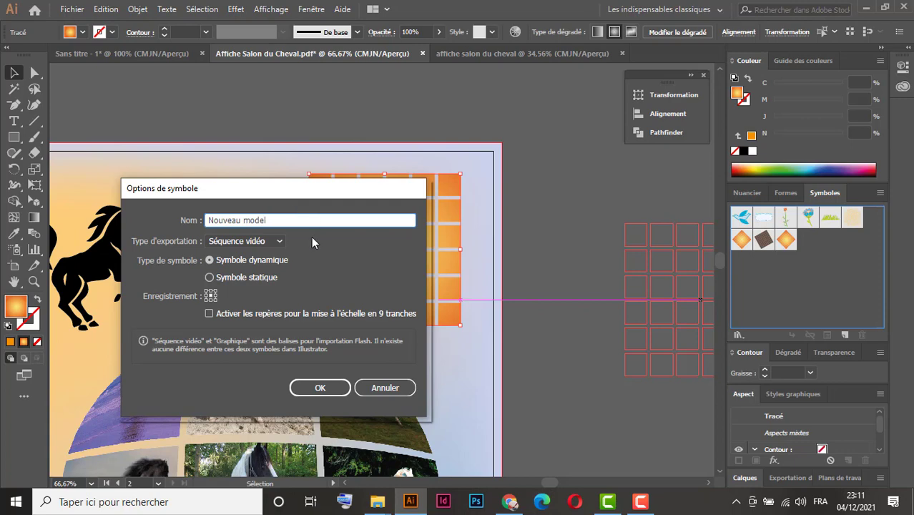
pyautogui.click(265, 242)
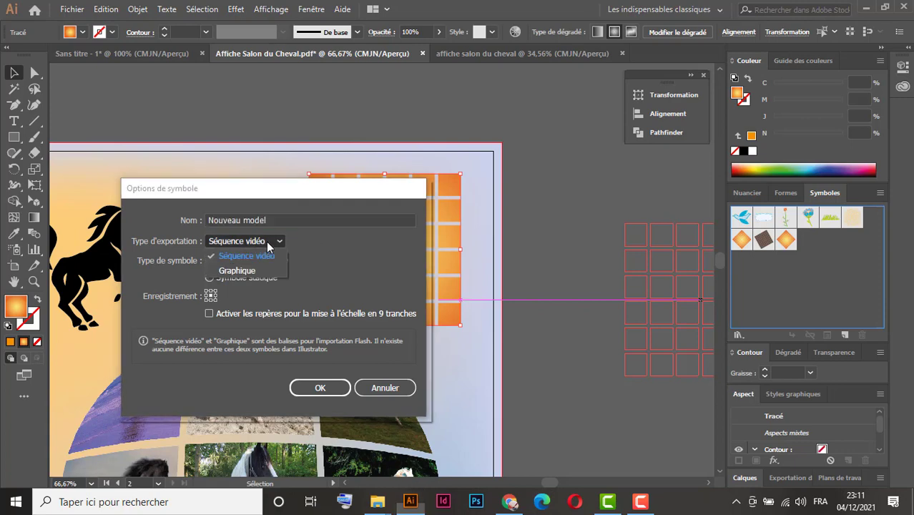
# - Save the orange grid as a symbol named "Nouveau model" with export type Graphique, and clear its instances from the artboard
pyautogui.click(240, 271)
pyautogui.click(321, 388)
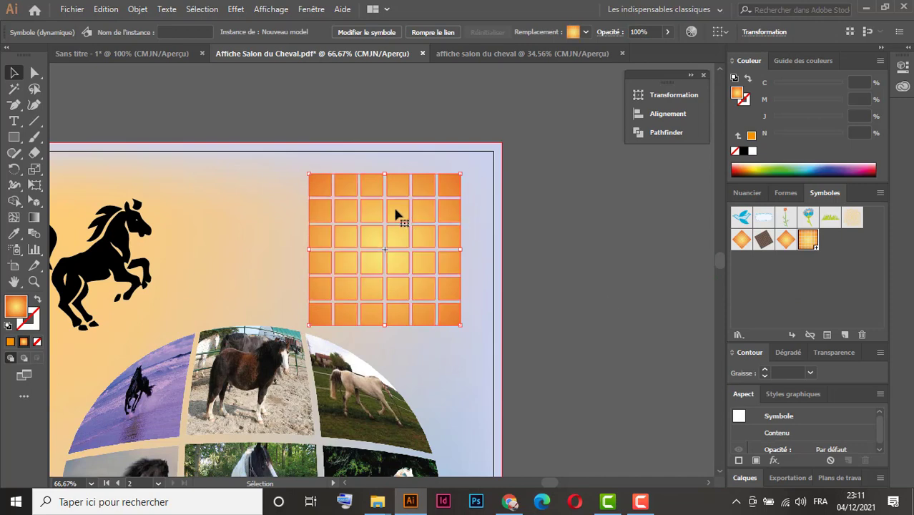
pyautogui.press('Delete')
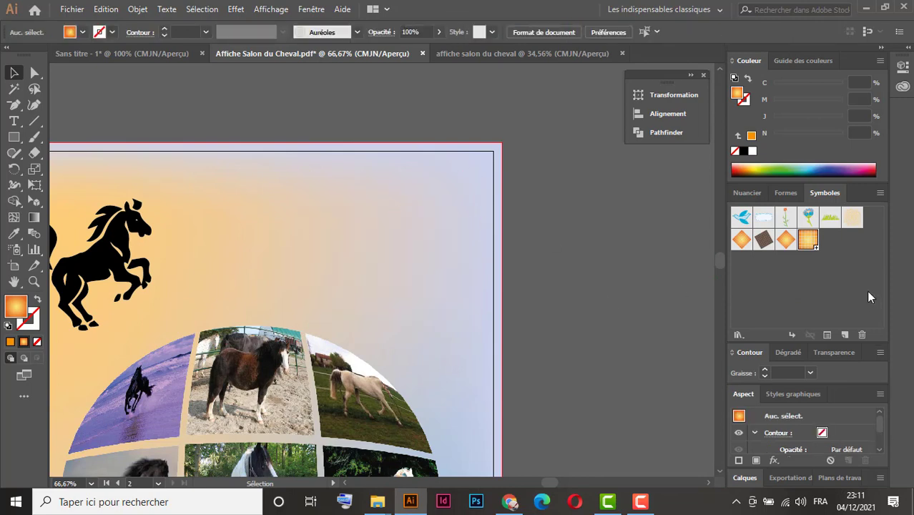
pyautogui.moveTo(808, 242); pyautogui.dragTo(562, 323)
pyautogui.press('Delete')
# - Draw a circle in the poster's upper-right area and fill it with yellow-green (C 35.69, M 0, J 100, N 0)
pyautogui.moveTo(14, 136); pyautogui.dragTo(43, 169)
pyautogui.moveTo(332, 183); pyautogui.dragTo(460, 352)
pyautogui.click(13, 75)
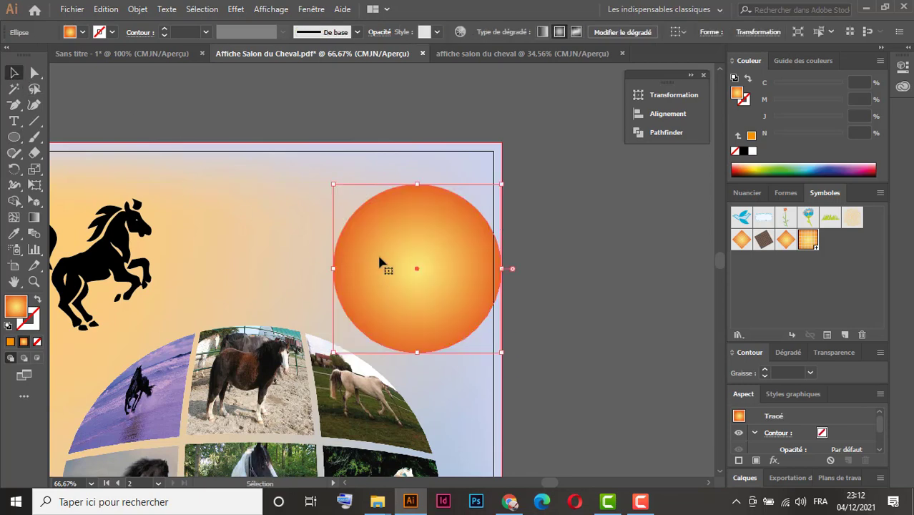
pyautogui.moveTo(381, 261); pyautogui.dragTo(345, 252)
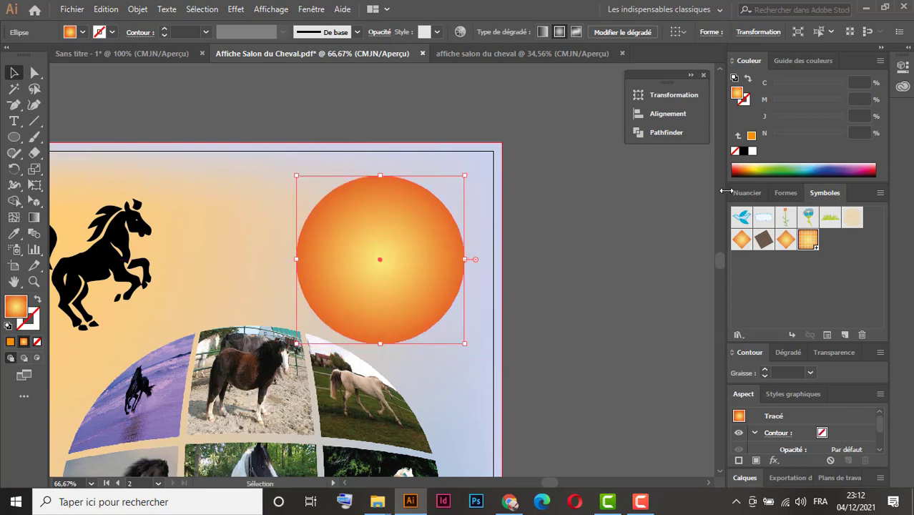
pyautogui.click(764, 166)
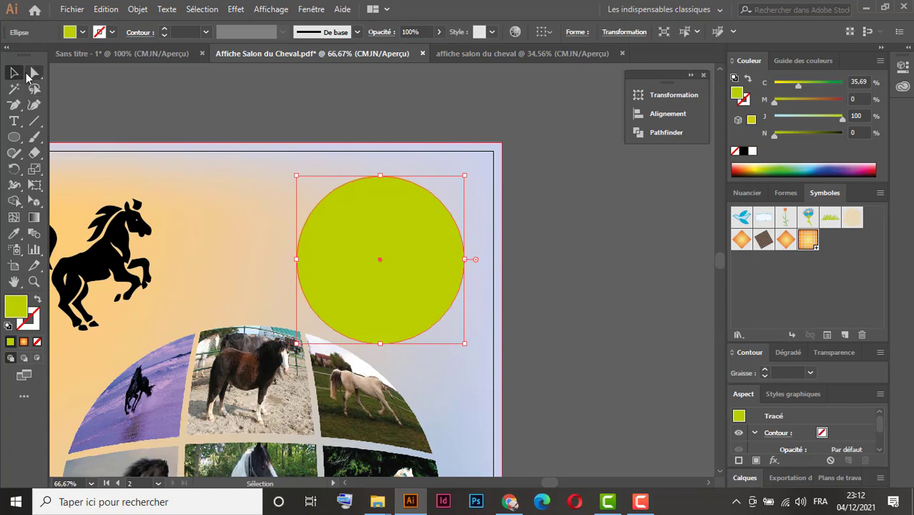
# - Delete the circle's left anchor point to leave only its right half
pyautogui.click(36, 73)
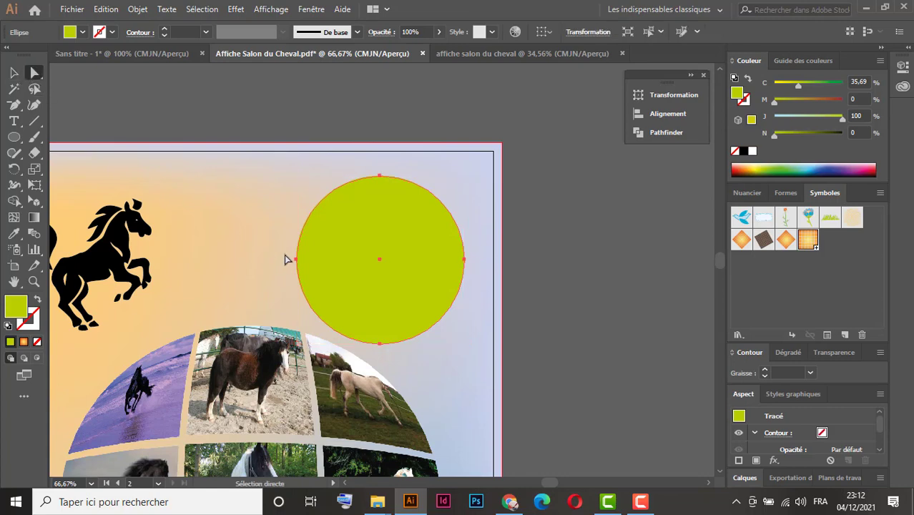
pyautogui.moveTo(305, 278); pyautogui.dragTo(306, 276)
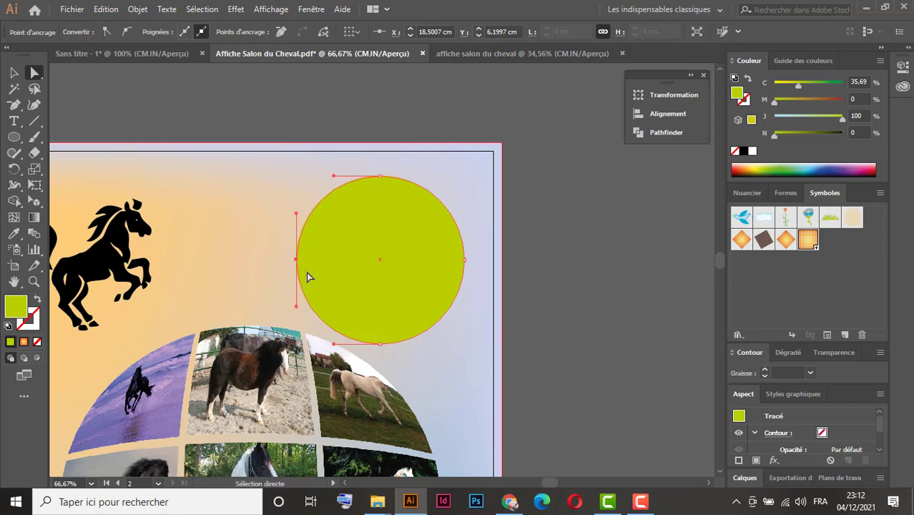
pyautogui.press('Delete')
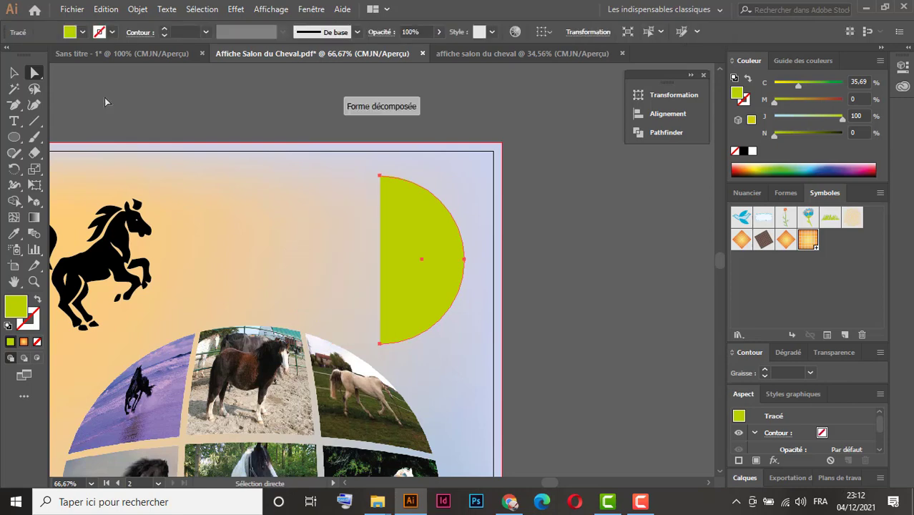
pyautogui.click(13, 73)
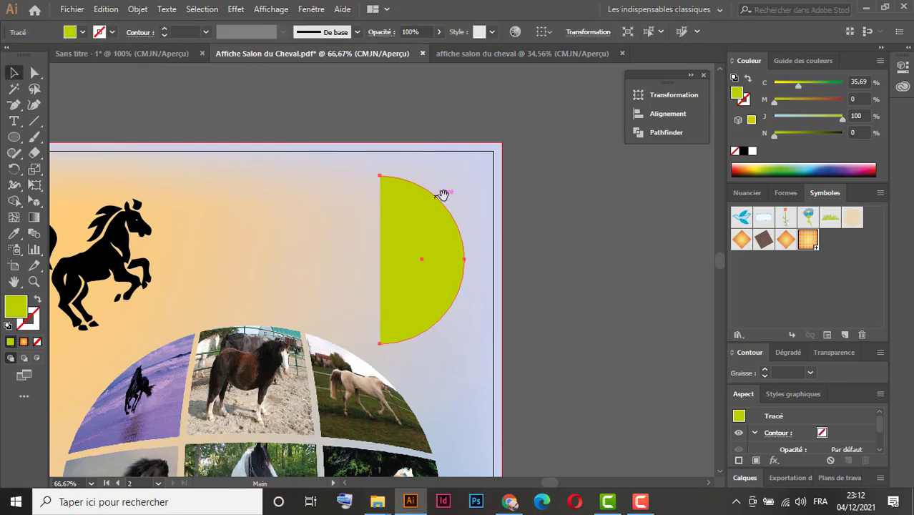
# - Apply the 3D Révolution effect to the half circle with a 360° angle from the left edge, with the preview enabled
pyautogui.moveTo(439, 190); pyautogui.dragTo(339, 204)
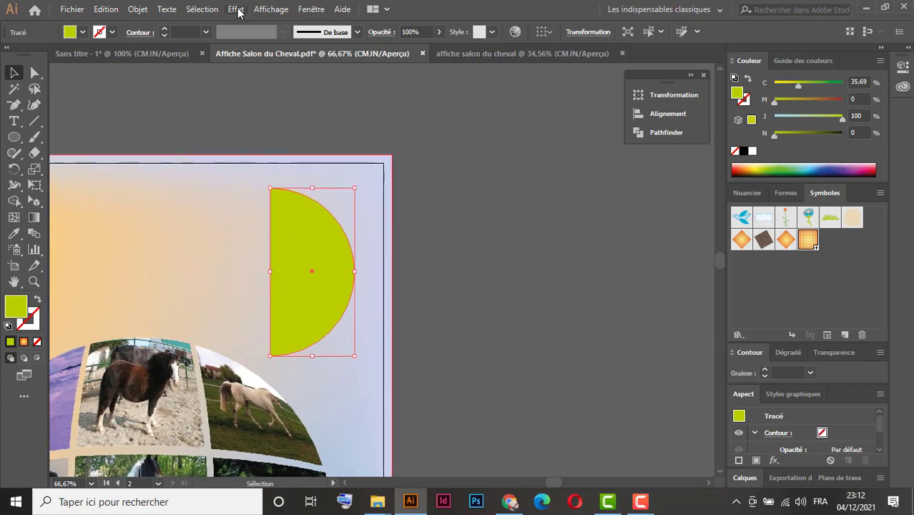
pyautogui.click(236, 10)
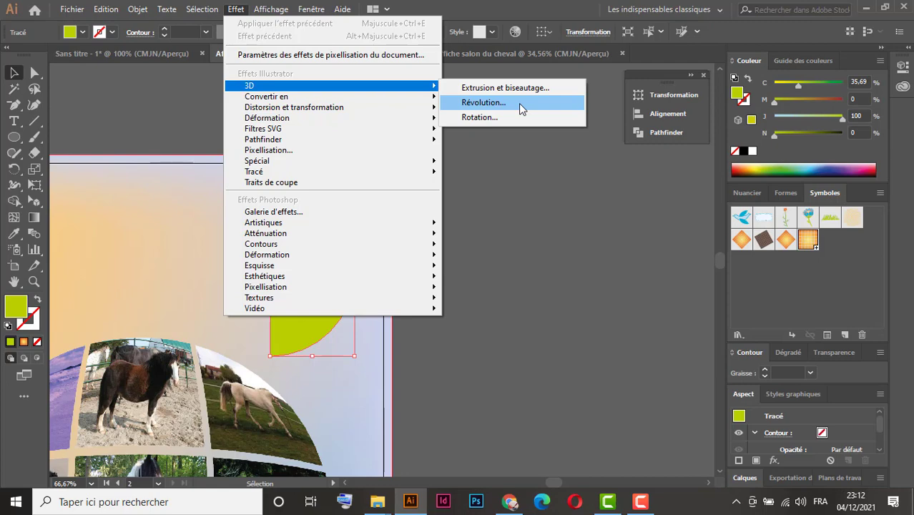
pyautogui.click(236, 9)
pyautogui.click(236, 9)
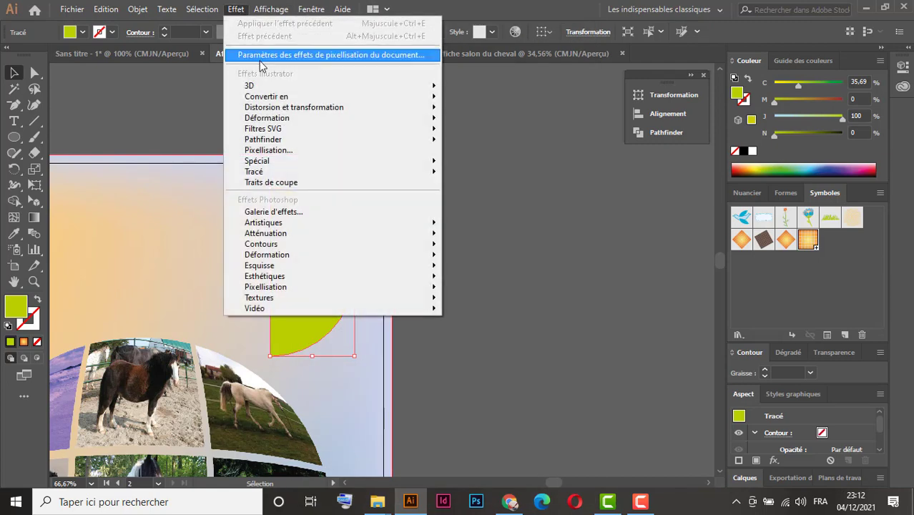
pyautogui.moveTo(407, 86)
pyautogui.click(494, 104)
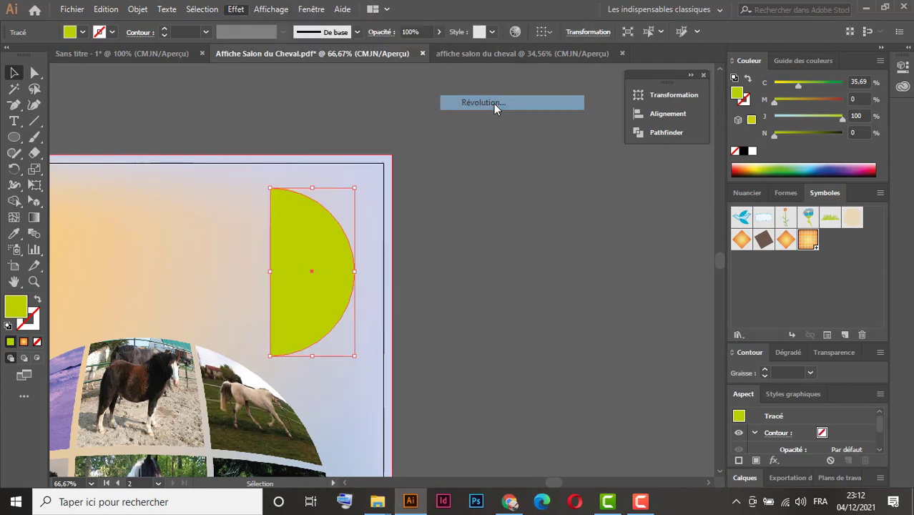
pyautogui.moveTo(679, 159); pyautogui.dragTo(542, 157)
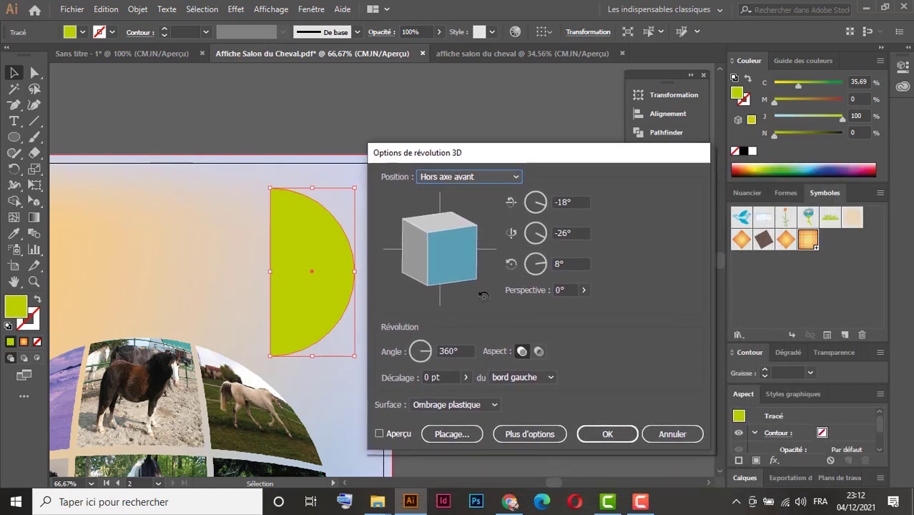
pyautogui.click(380, 435)
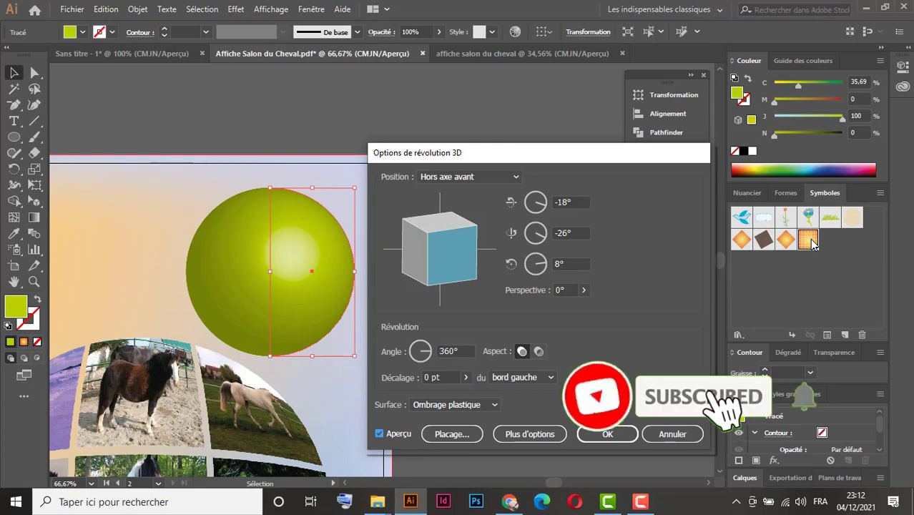
# - Map the "Nouveau model" symbol onto the sphere's surface
pyautogui.click(448, 437)
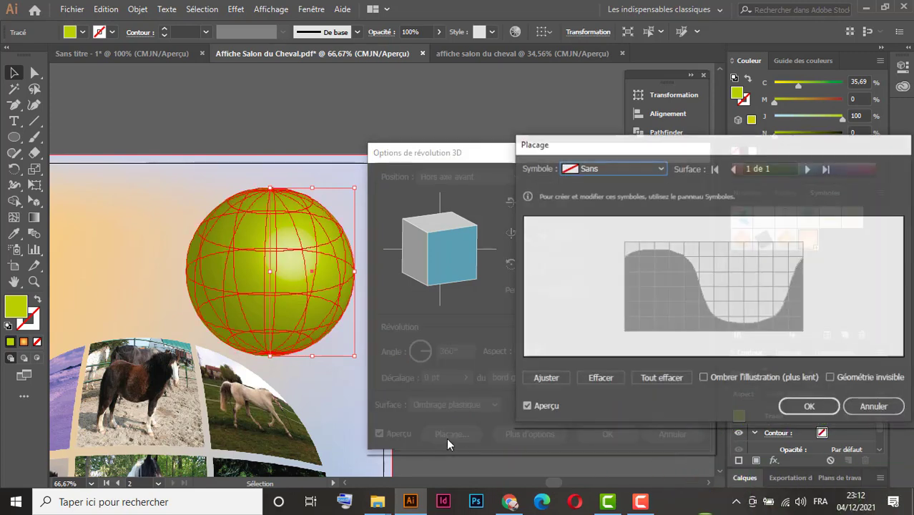
pyautogui.moveTo(741, 146); pyautogui.dragTo(508, 178)
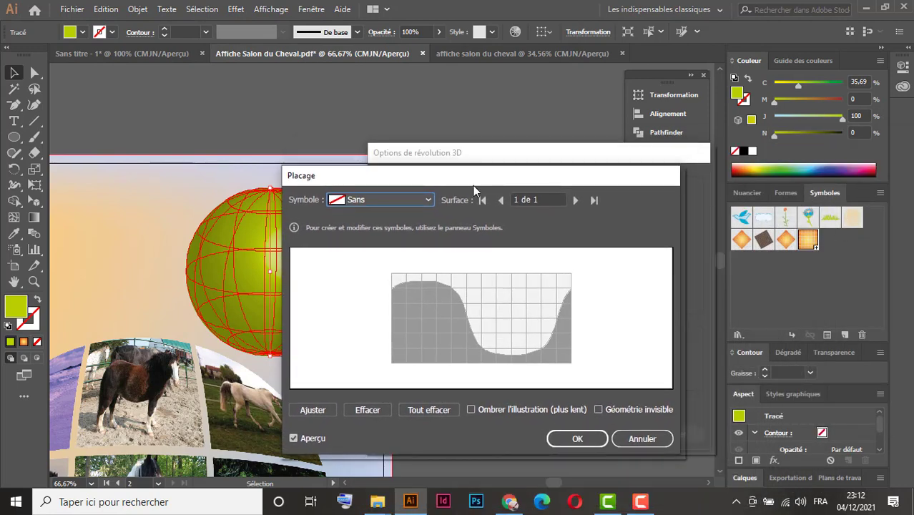
pyautogui.moveTo(451, 176); pyautogui.dragTo(546, 173)
pyautogui.click(501, 196)
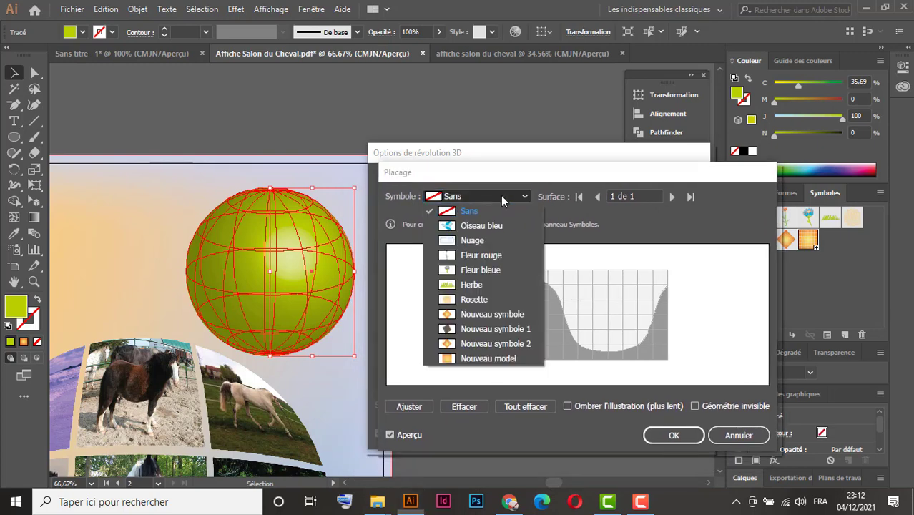
pyautogui.click(487, 359)
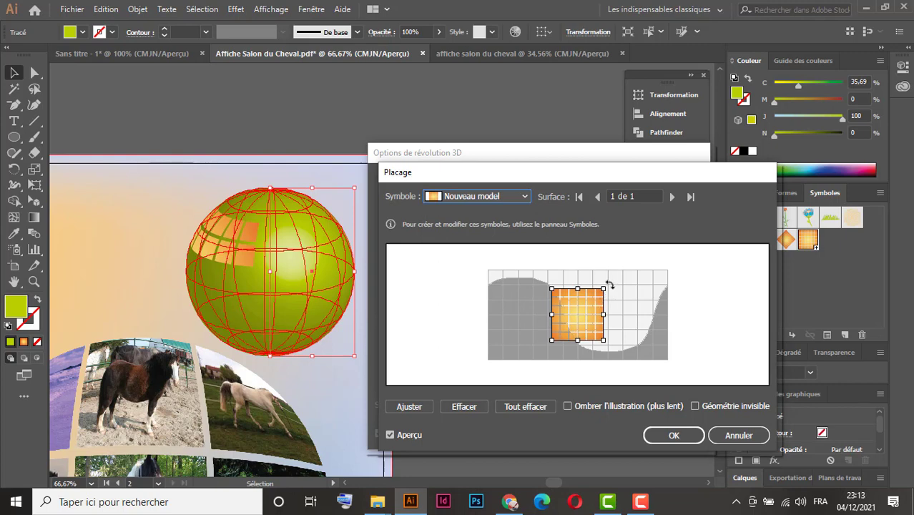
# - Rotate the mapped symbol about 45° into a diamond, move it onto the sphere's visible surface area and enlarge it
pyautogui.moveTo(610, 285); pyautogui.dragTo(576, 271)
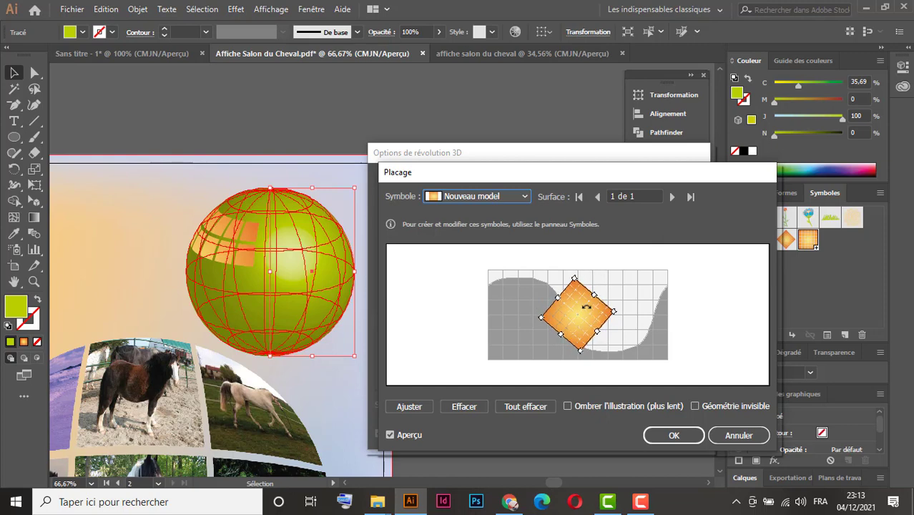
pyautogui.moveTo(586, 307); pyautogui.dragTo(611, 319)
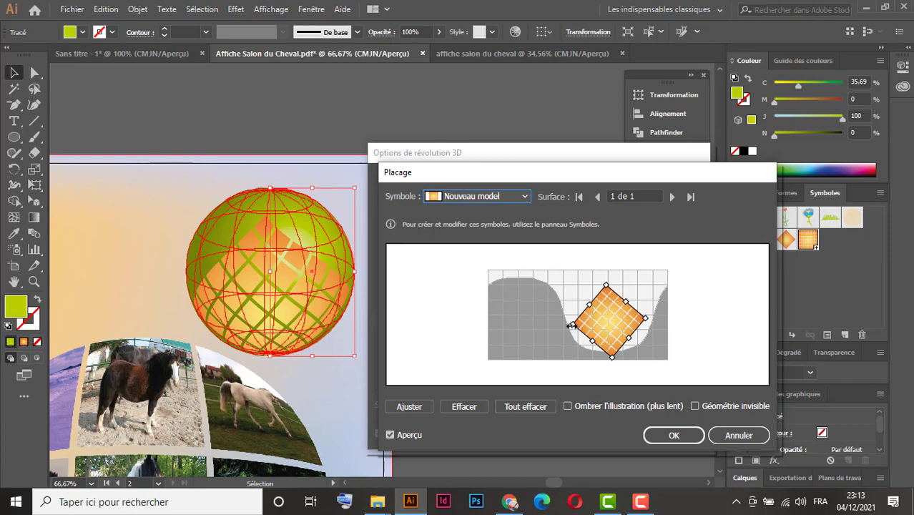
pyautogui.moveTo(570, 325); pyautogui.dragTo(624, 326)
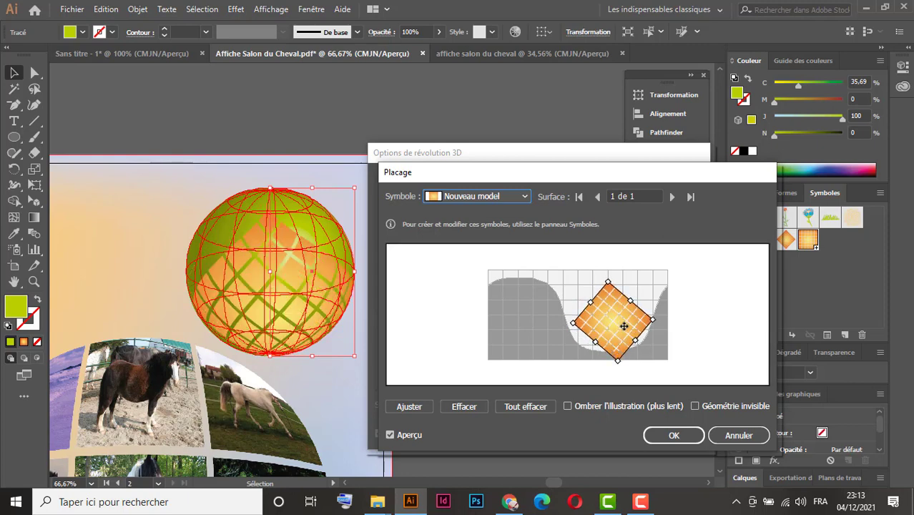
pyautogui.moveTo(625, 327); pyautogui.dragTo(661, 326)
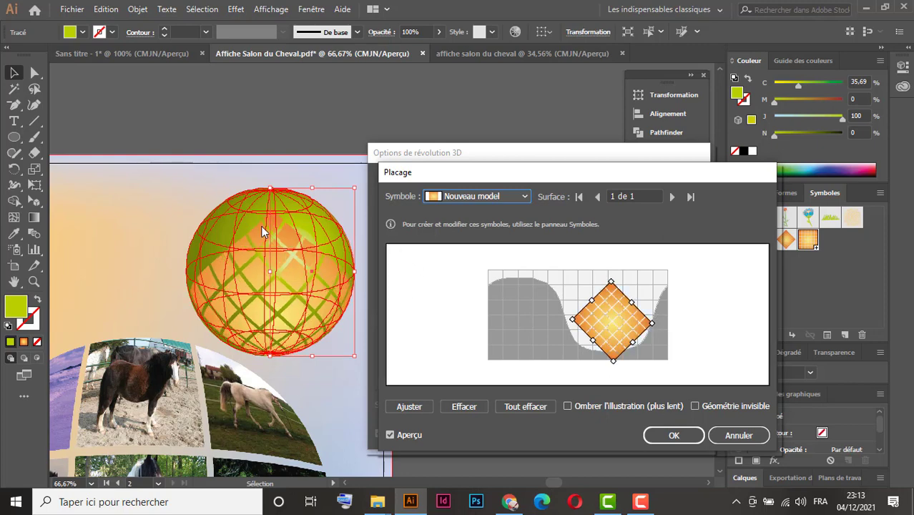
# - Make the sphere's geometry invisible, shade the mapped artwork, and apply the mapping and the 3D revolution
pyautogui.click(694, 406)
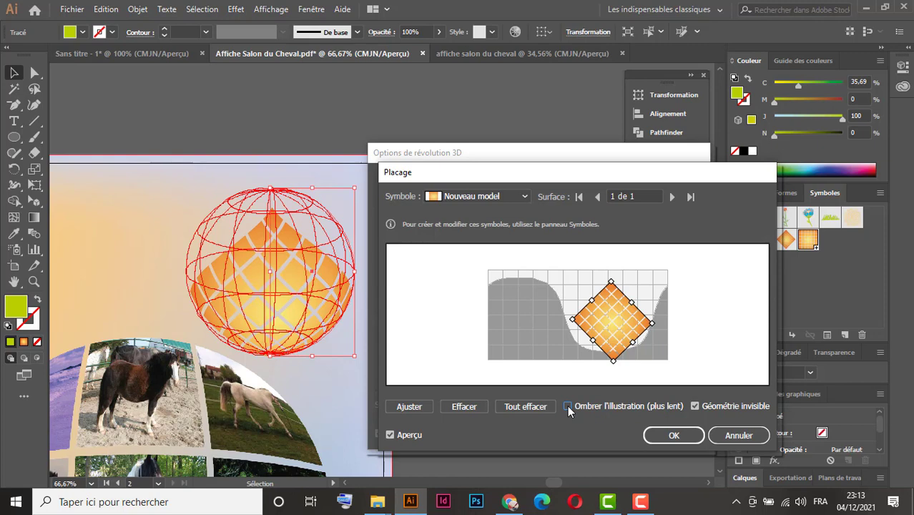
pyautogui.click(590, 415)
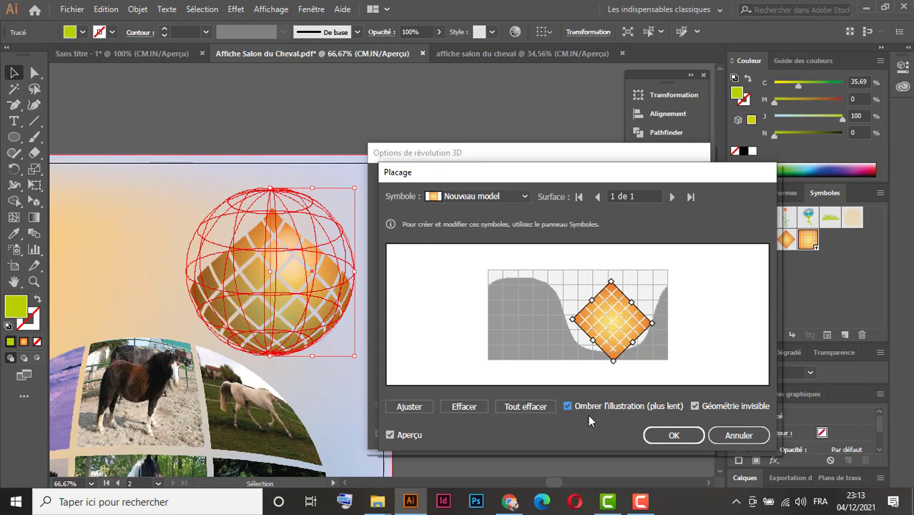
pyautogui.click(682, 437)
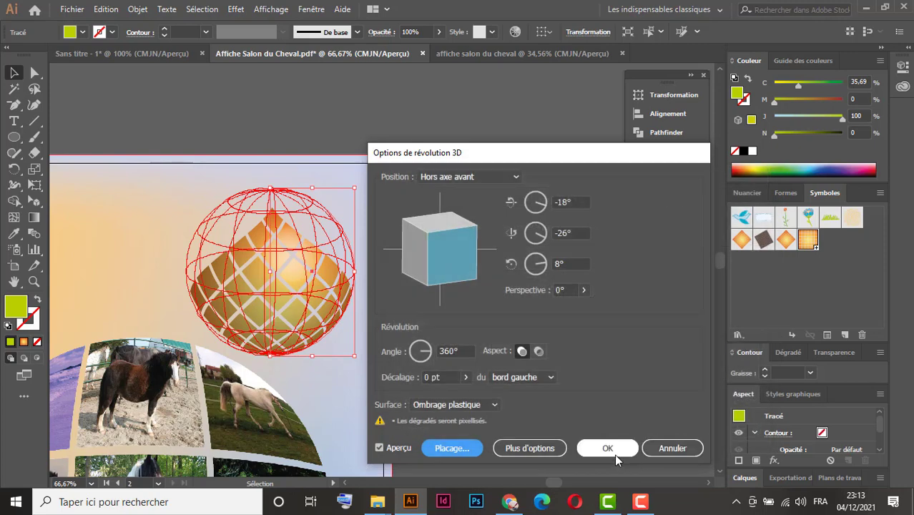
pyautogui.click(607, 448)
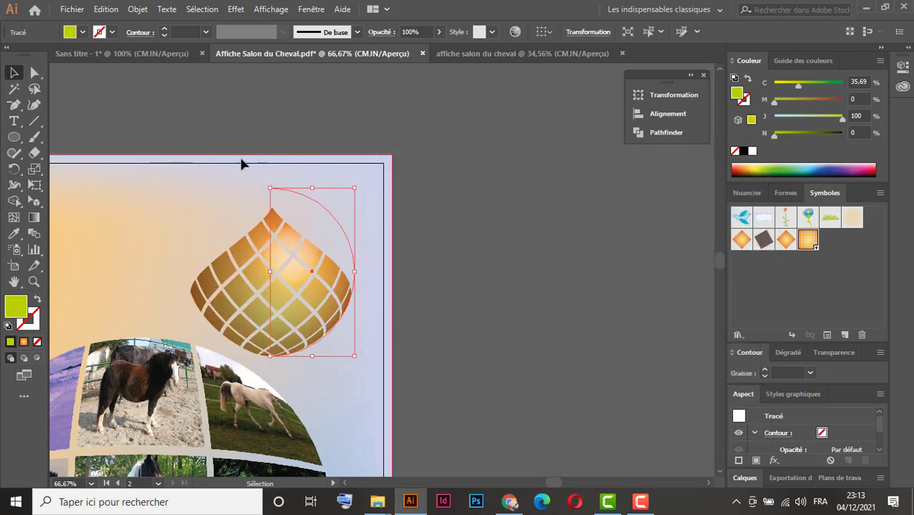
# - Paste a copy of the black horse, delete the original, and place the copy over the golden 3D grid shape
pyautogui.click(279, 161)
pyautogui.moveTo(328, 219); pyautogui.dragTo(453, 179)
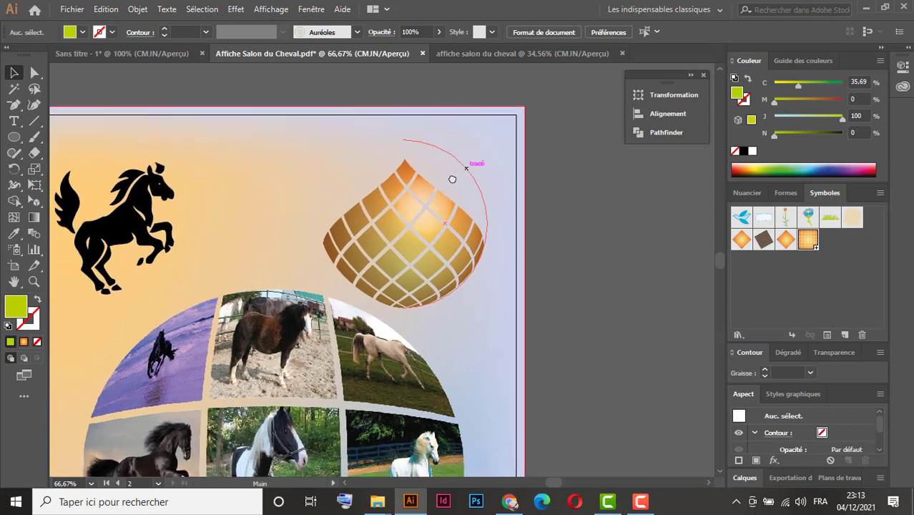
pyautogui.click(140, 232)
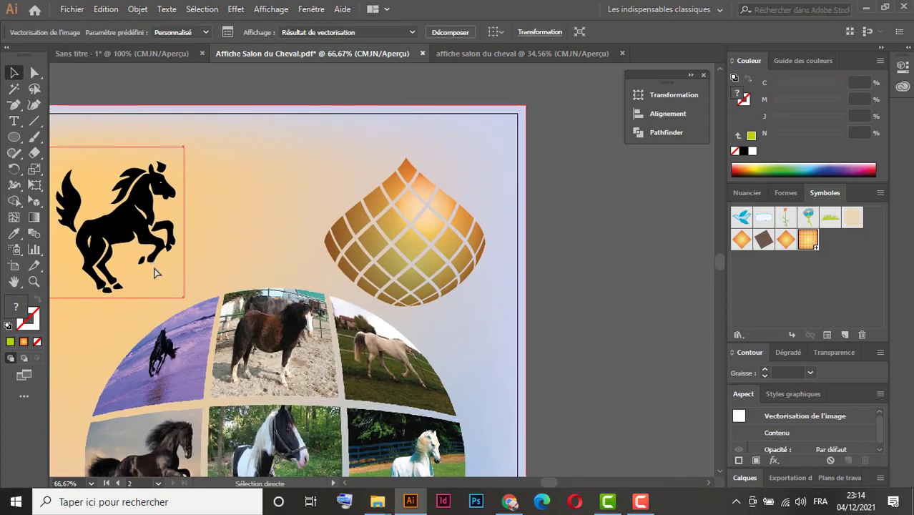
pyautogui.hotkey('ctrl', 'v')
pyautogui.click(131, 218)
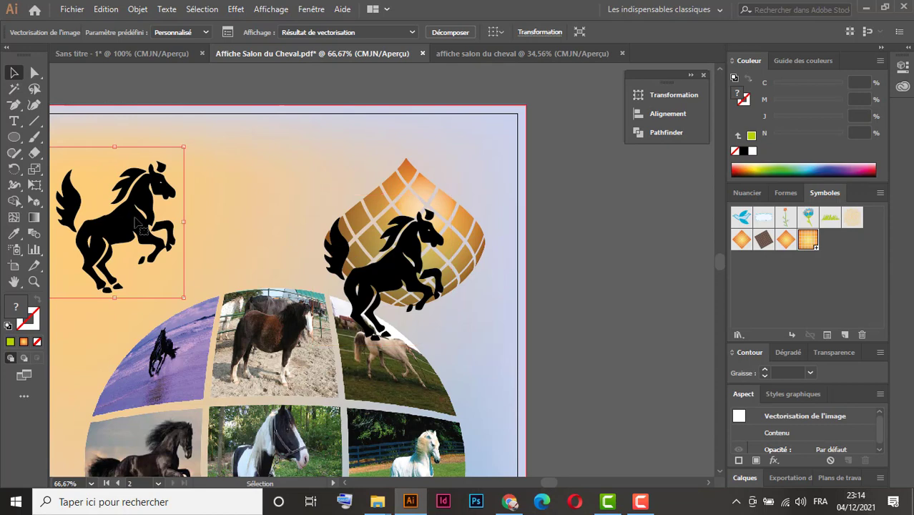
pyautogui.press('Delete')
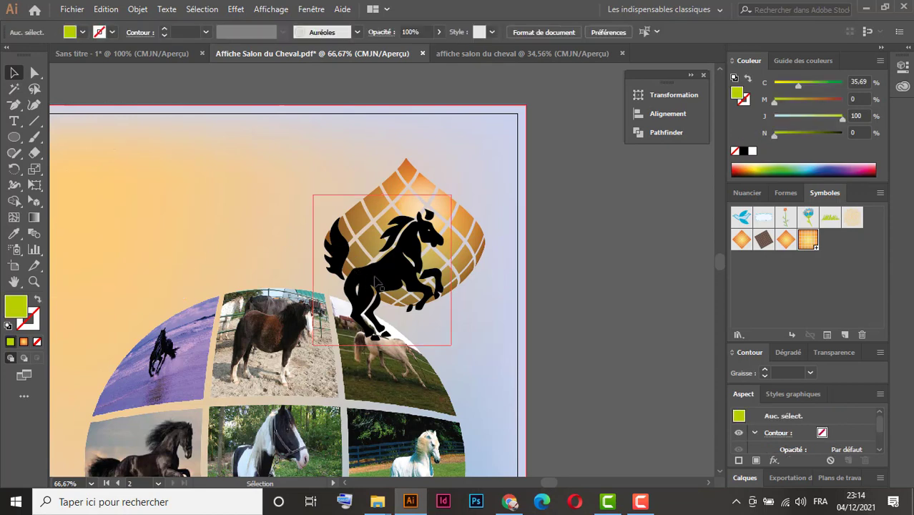
pyautogui.moveTo(381, 278); pyautogui.dragTo(407, 245)
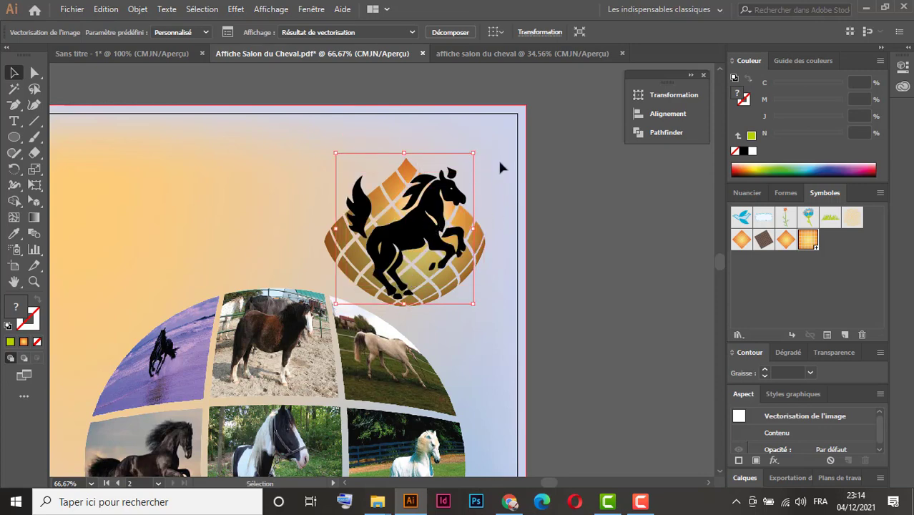
# - Move the horse and grid shape together to the page's upper-left corner and scale them to about 8.09 × 8.89 cm
pyautogui.moveTo(501, 166); pyautogui.dragTo(342, 297)
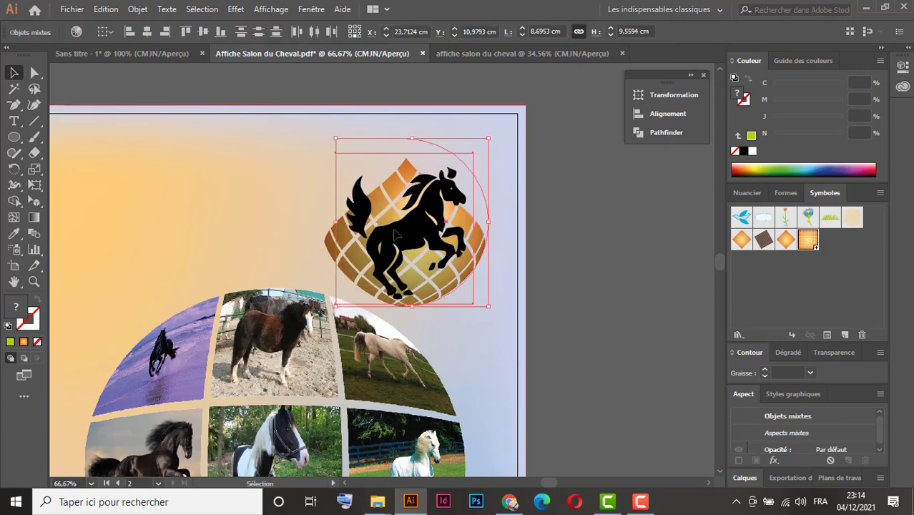
pyautogui.moveTo(395, 234); pyautogui.dragTo(109, 223)
pyautogui.moveTo(265, 194); pyautogui.dragTo(548, 200)
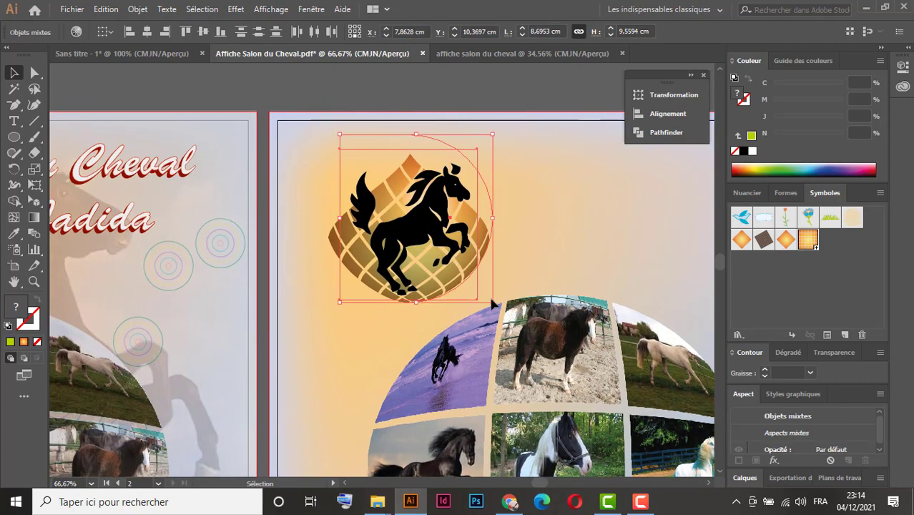
pyautogui.moveTo(492, 302); pyautogui.dragTo(484, 294)
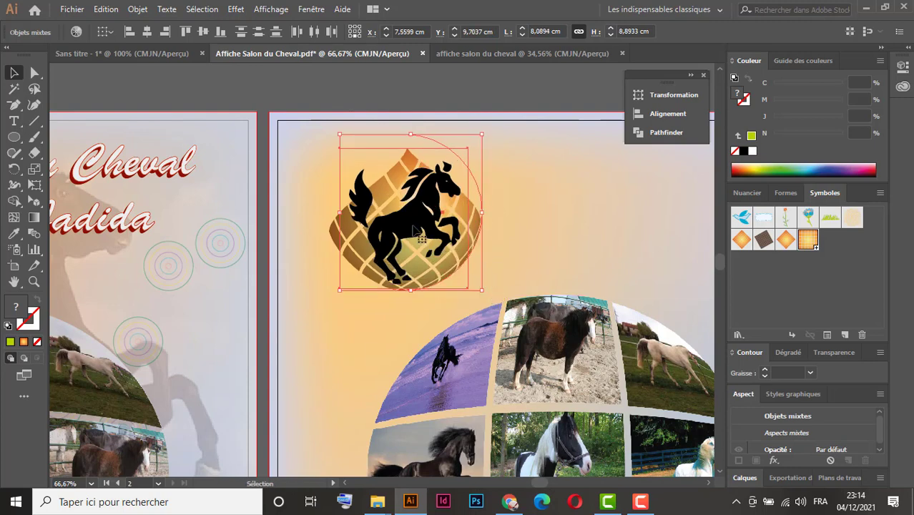
# - Undo the last scaling of the logo parts and move the black horse aside, leaving only the golden grid shape selected
pyautogui.click(543, 187)
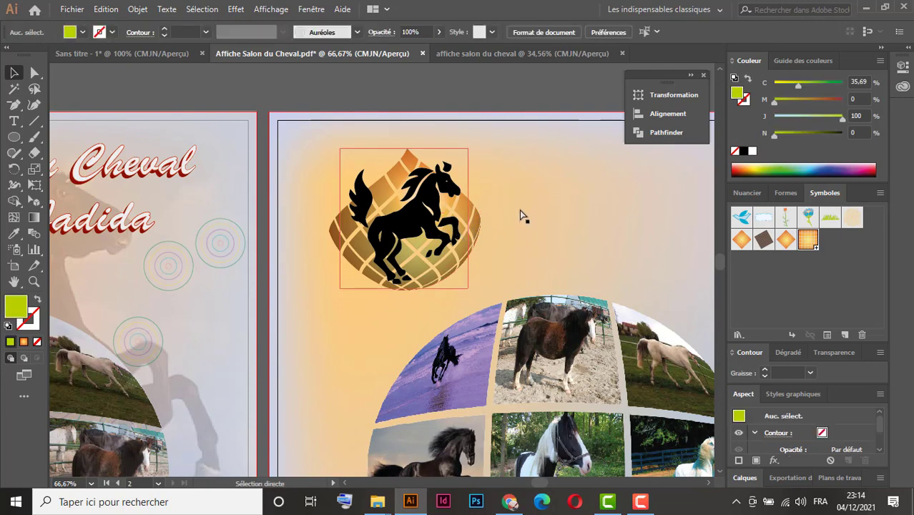
pyautogui.hotkey('ctrl', 'z')
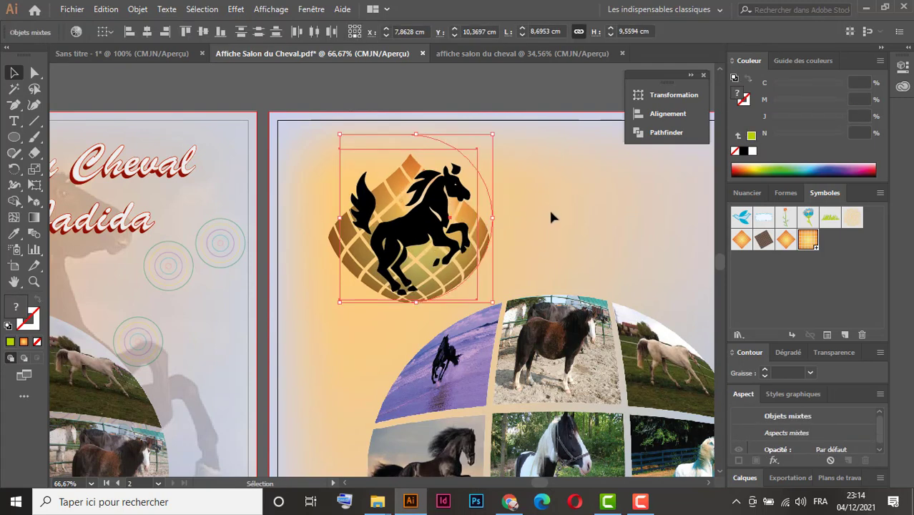
pyautogui.click(551, 202)
pyautogui.moveTo(423, 226); pyautogui.dragTo(214, 229)
pyautogui.click(470, 185)
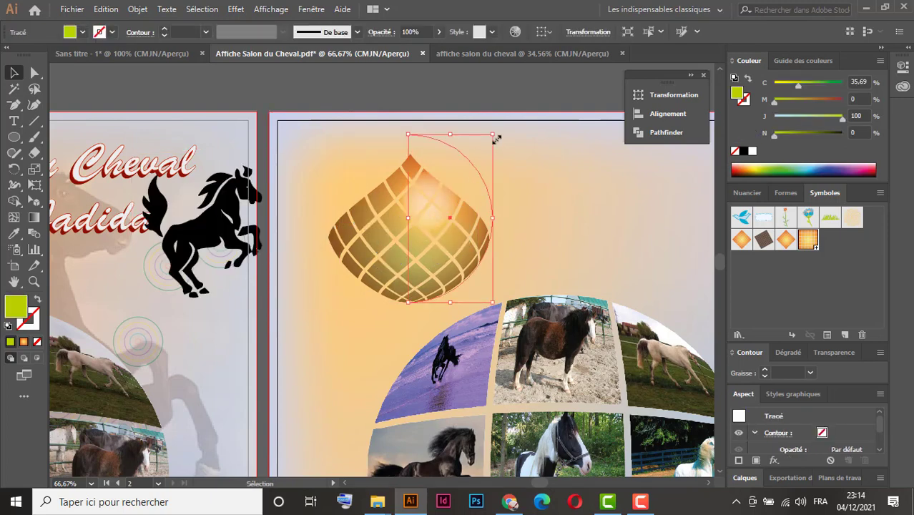
# - Try to scale down the golden grid shape while its 3D effect is still live
pyautogui.moveTo(493, 135); pyautogui.dragTo(430, 293)
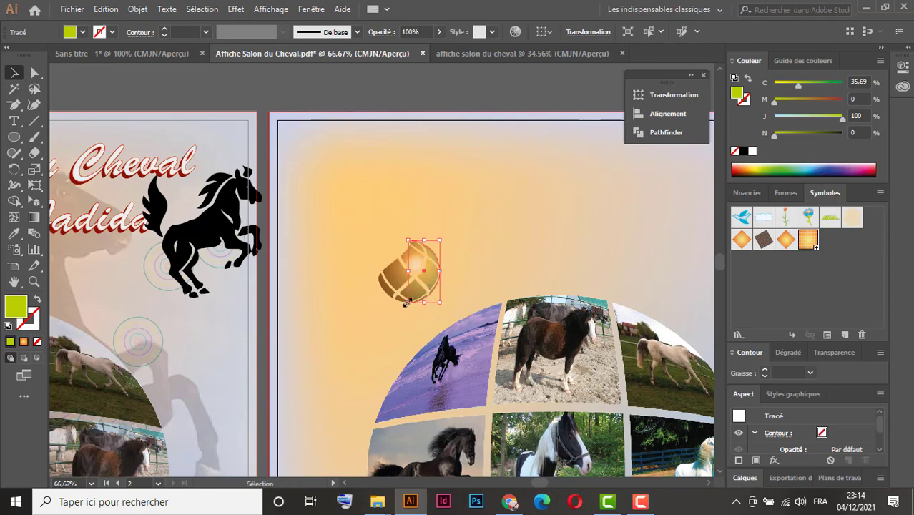
pyautogui.press('a')
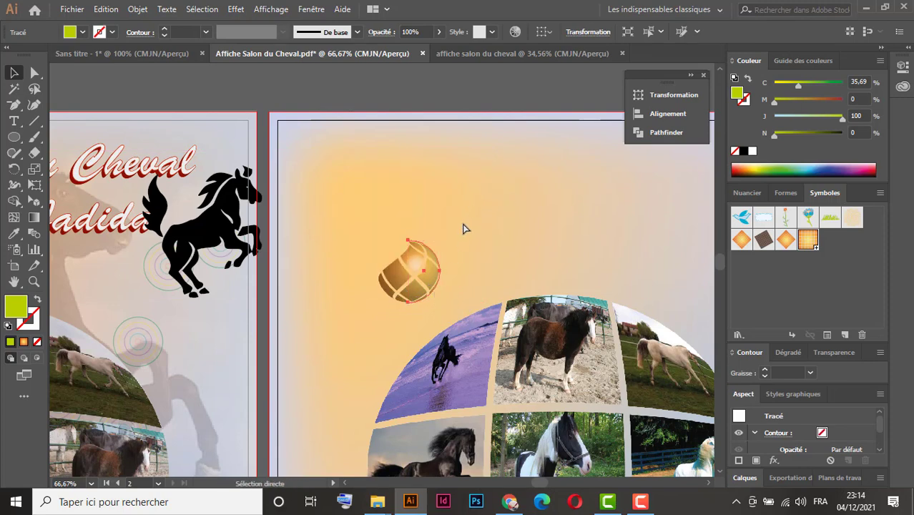
pyautogui.hotkey('ctrl', 'z')
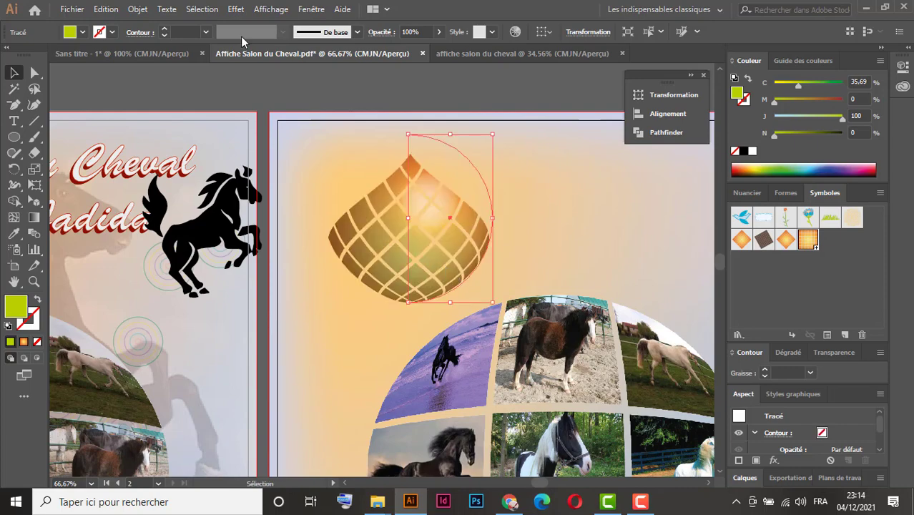
# - Expand the appearance of the golden grid shape, scale it down to about 7.2 × 7.2 cm and shift it slightly lower
pyautogui.click(138, 10)
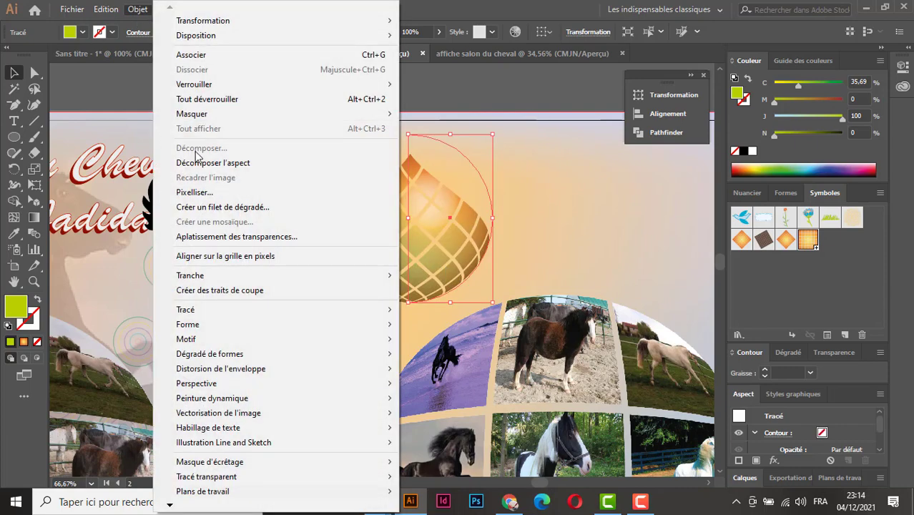
pyautogui.click(241, 165)
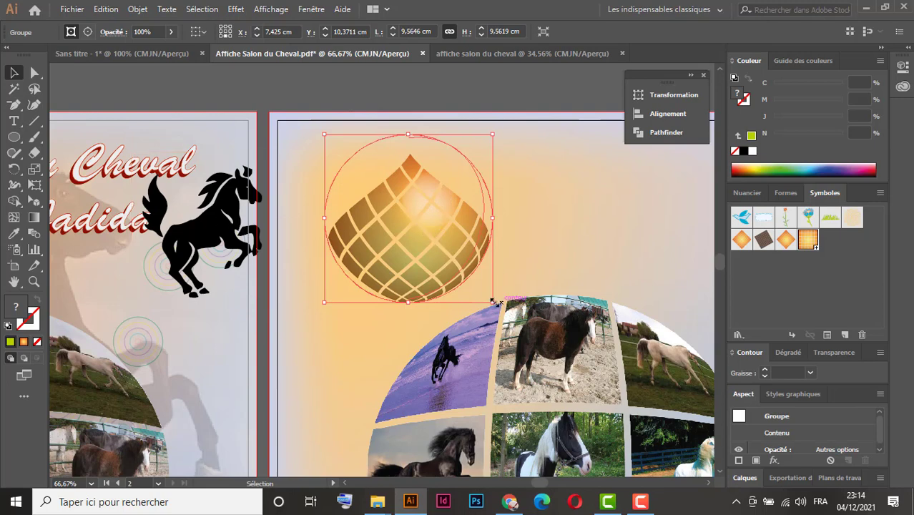
pyautogui.moveTo(492, 301); pyautogui.dragTo(451, 261)
pyautogui.moveTo(395, 233); pyautogui.dragTo(390, 250)
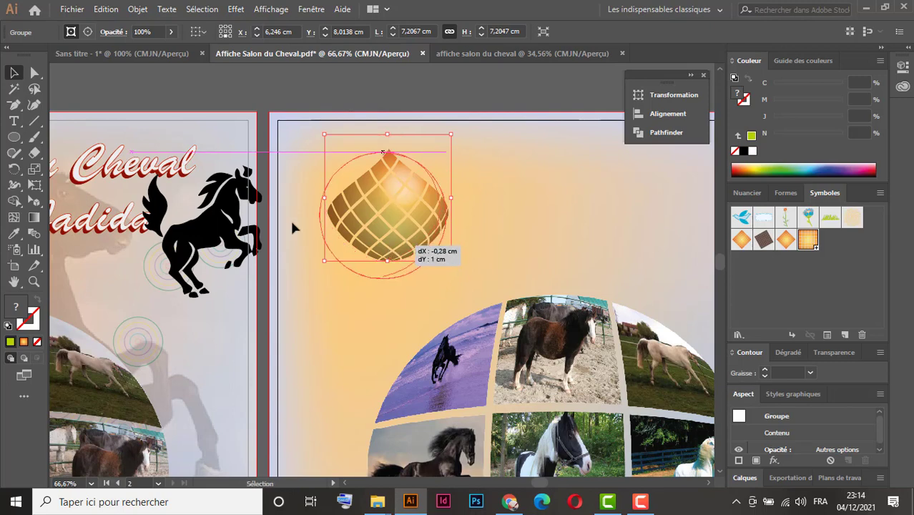
# - Place the black horse back over the golden grid shape, scaling it down and centring it on the grid
pyautogui.moveTo(278, 216); pyautogui.dragTo(447, 176)
pyautogui.moveTo(453, 141); pyautogui.dragTo(427, 168)
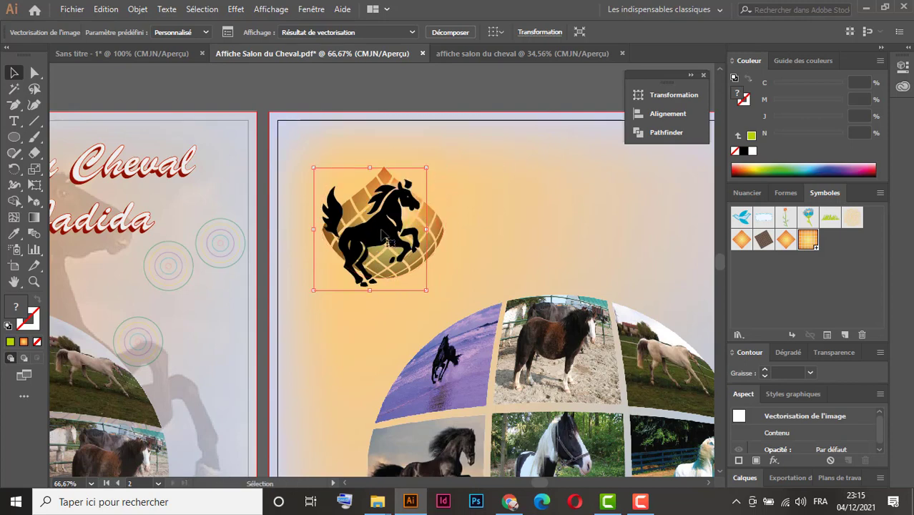
pyautogui.moveTo(382, 234); pyautogui.dragTo(399, 209)
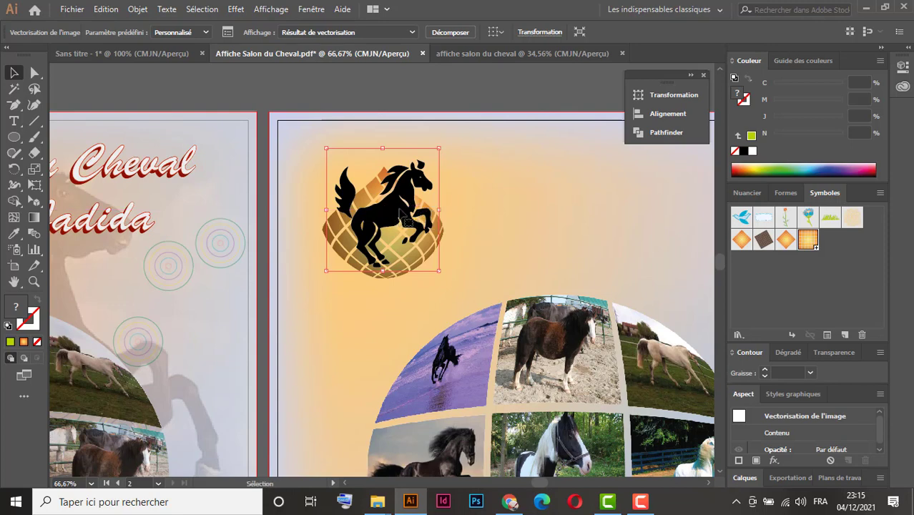
pyautogui.click(452, 259)
# - Add the text "Salon du Cheval" just below the golden grid shape
pyautogui.moveTo(225, 272); pyautogui.dragTo(453, 265)
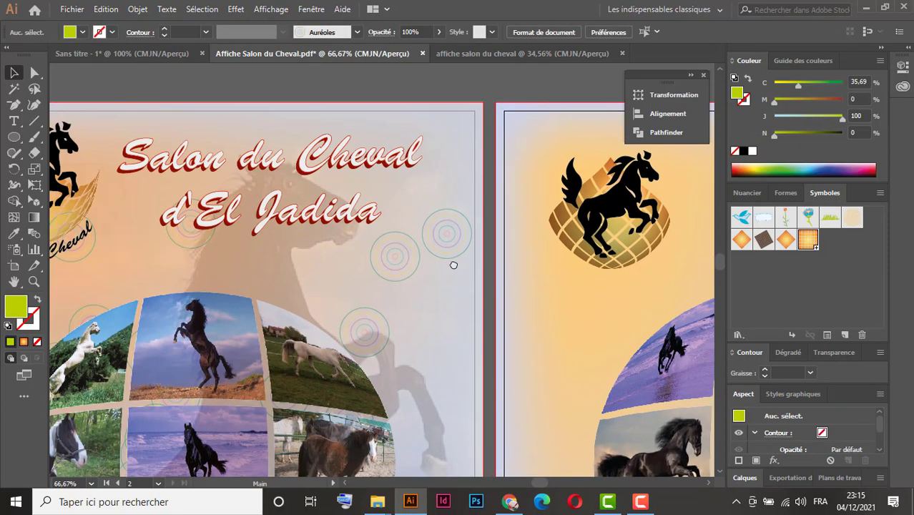
pyautogui.moveTo(326, 261); pyautogui.dragTo(244, 249)
pyautogui.click(12, 122)
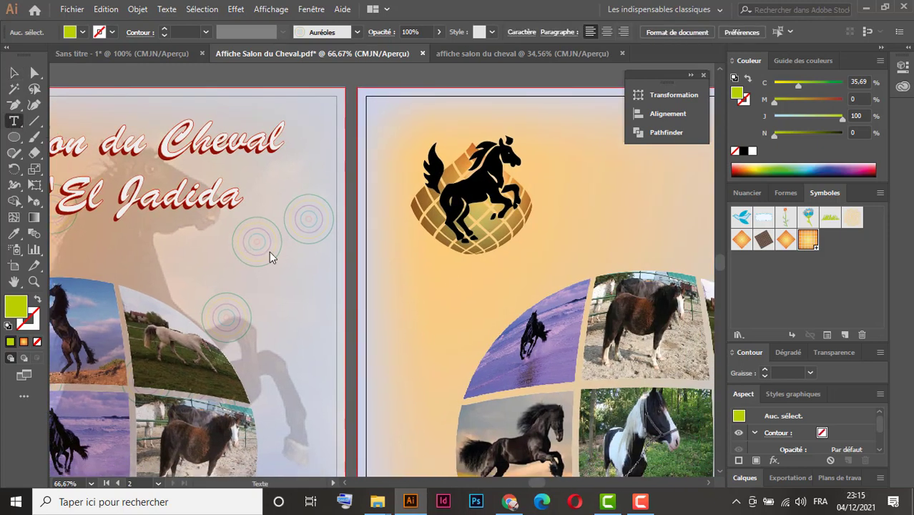
pyautogui.click(417, 284)
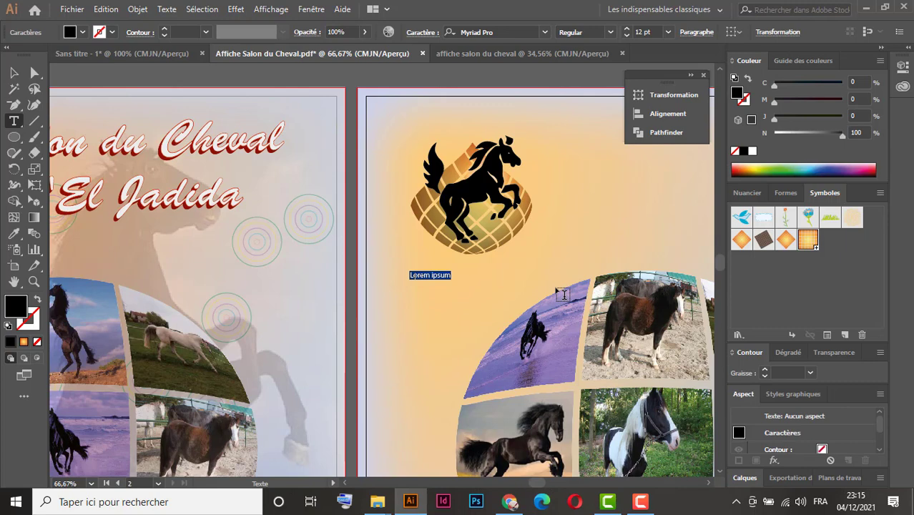
pyautogui.write('Salon du Cheval')
pyautogui.click(14, 72)
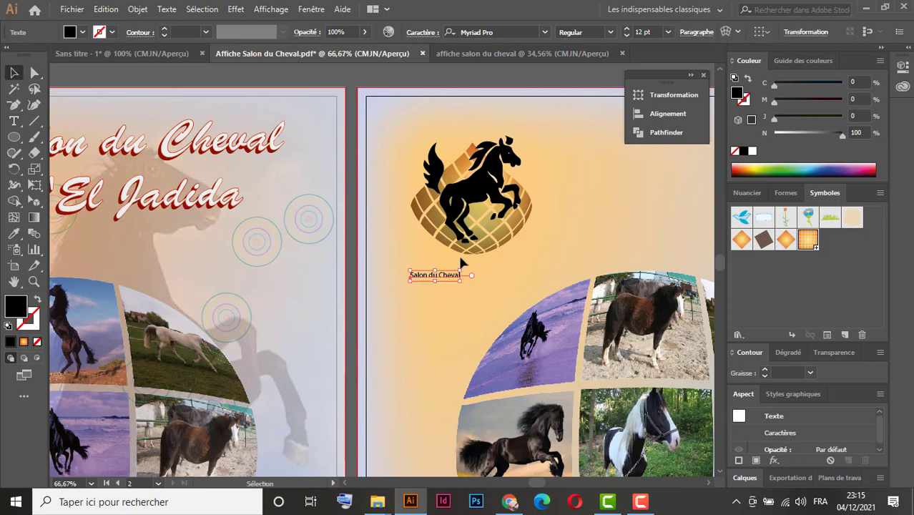
# - Enlarge the "Salon du Cheval" text to about 33.59 pt and set its font style to Semibold Italic
pyautogui.moveTo(462, 271); pyautogui.dragTo(550, 231)
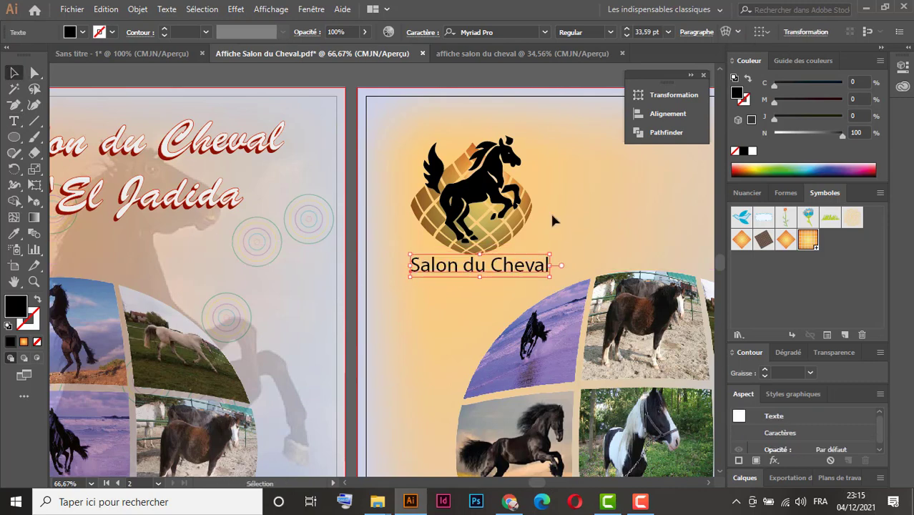
pyautogui.click(611, 32)
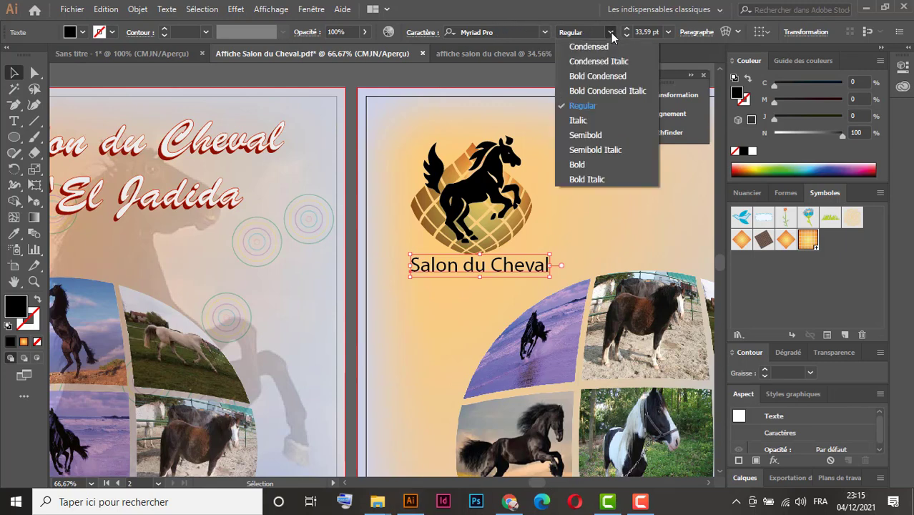
pyautogui.click(607, 150)
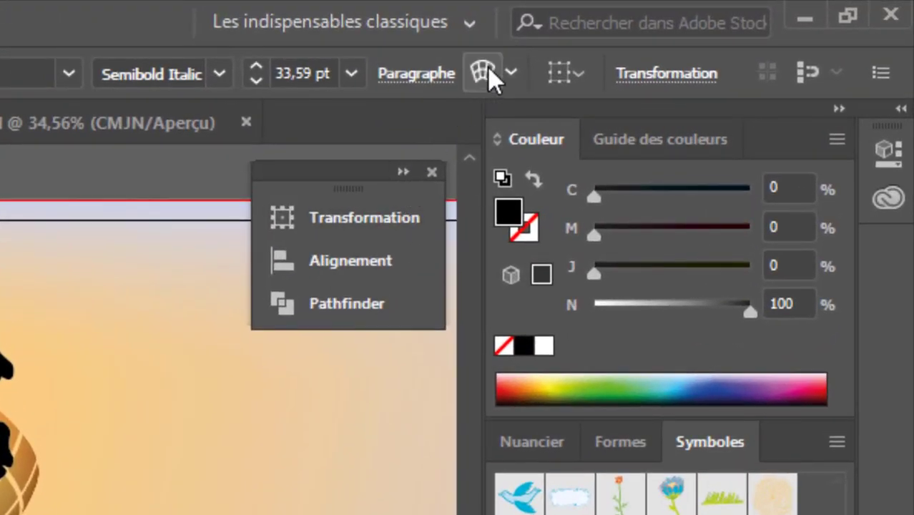
# - Warp the "Salon du Cheval" text with a horizontal Arc style and a bend of -58%
pyautogui.click(485, 72)
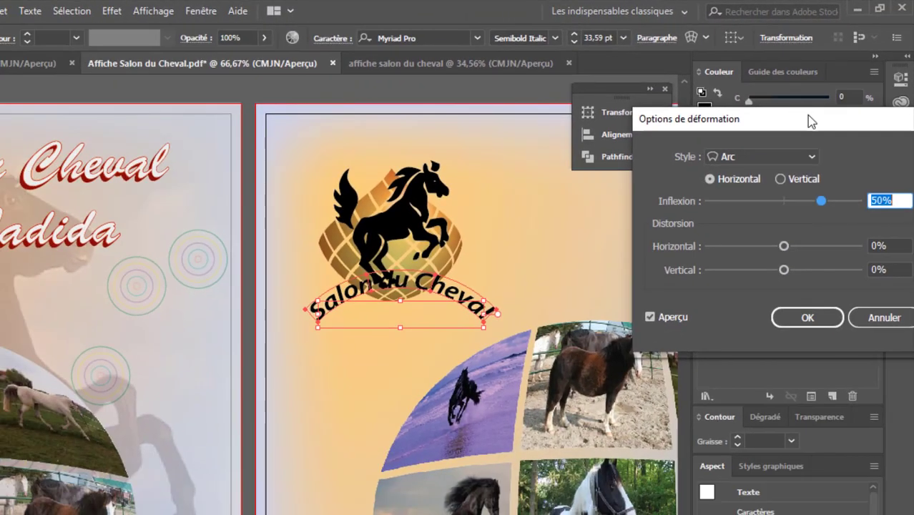
pyautogui.moveTo(809, 117); pyautogui.dragTo(52, 109)
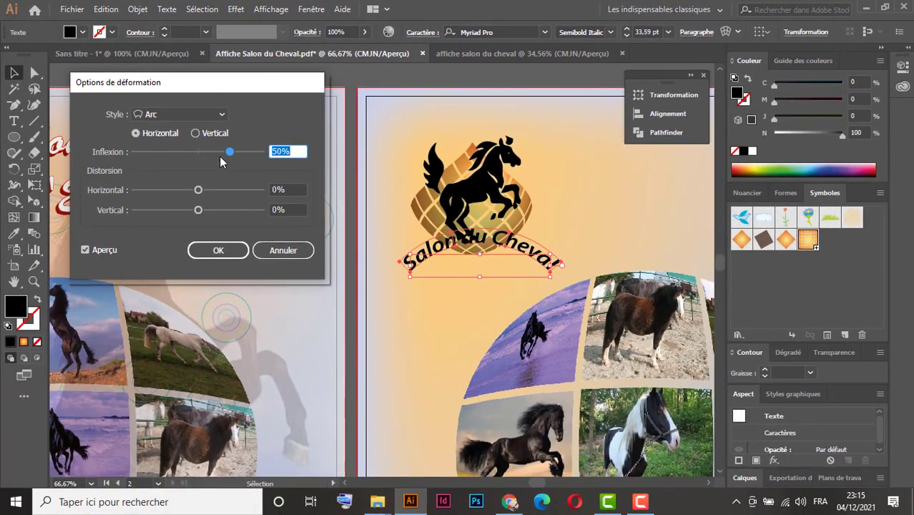
pyautogui.moveTo(229, 153); pyautogui.dragTo(162, 153)
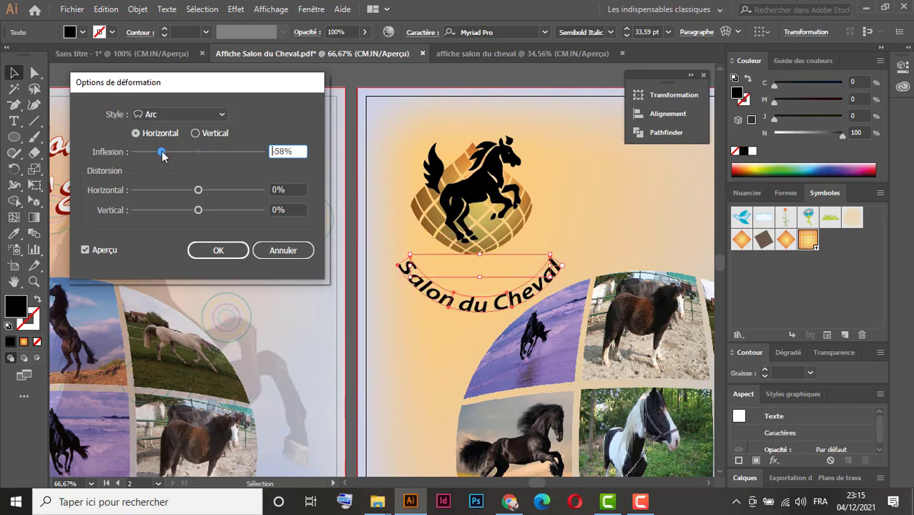
pyautogui.click(219, 250)
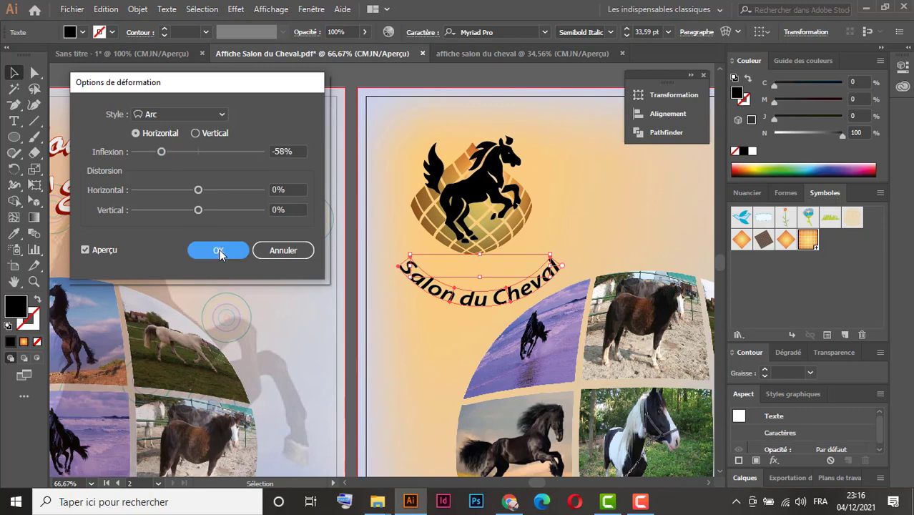
# - Move the curved text up against the lower edge of the grid shape and narrow it from both sides to fit
pyautogui.moveTo(482, 281); pyautogui.dragTo(478, 257)
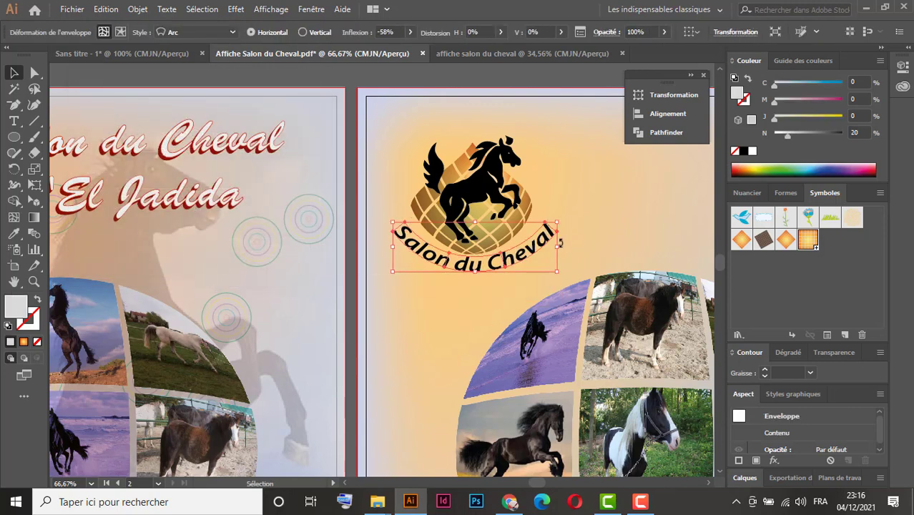
pyautogui.moveTo(555, 249); pyautogui.dragTo(546, 249)
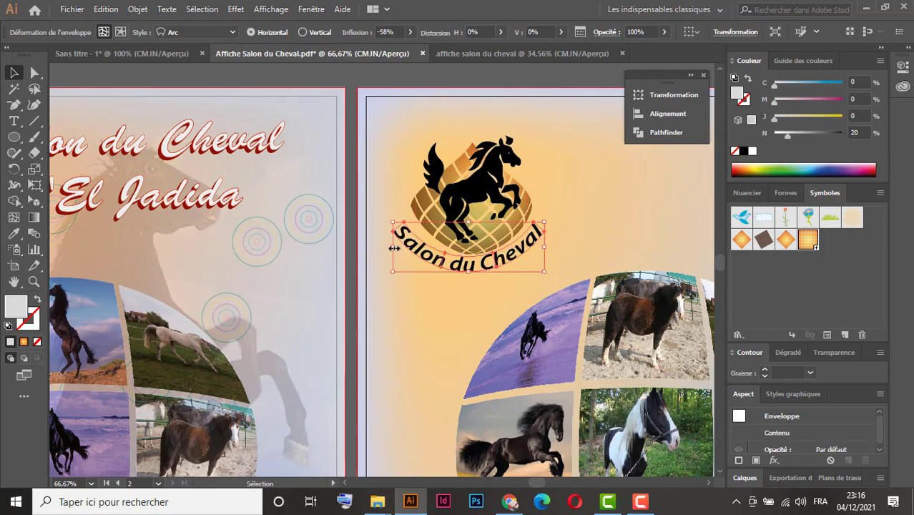
pyautogui.moveTo(394, 248); pyautogui.dragTo(404, 246)
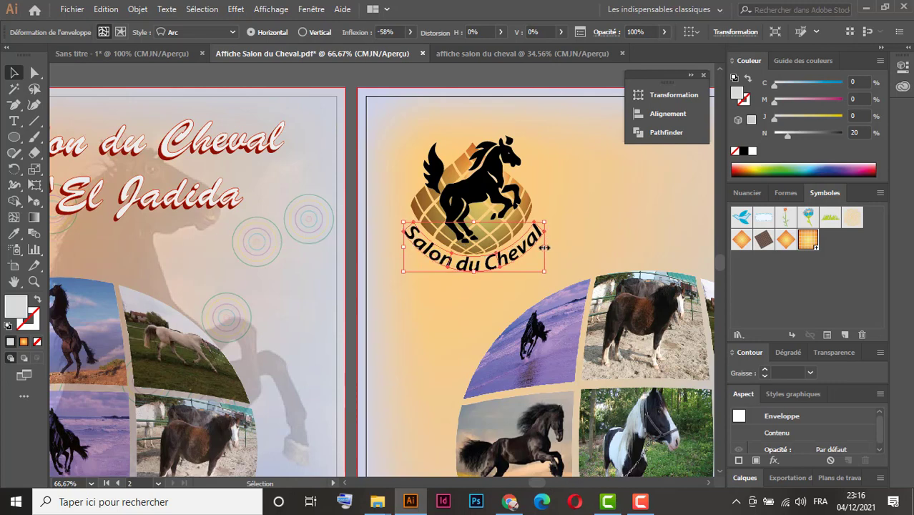
pyautogui.moveTo(544, 247); pyautogui.dragTo(544, 248)
pyautogui.click(586, 205)
# - Scale the horse, grid shape and curved text together to about 8 × 8.38 cm and group them
pyautogui.moveTo(582, 146); pyautogui.dragTo(413, 276)
pyautogui.moveTo(542, 271); pyautogui.dragTo(533, 264)
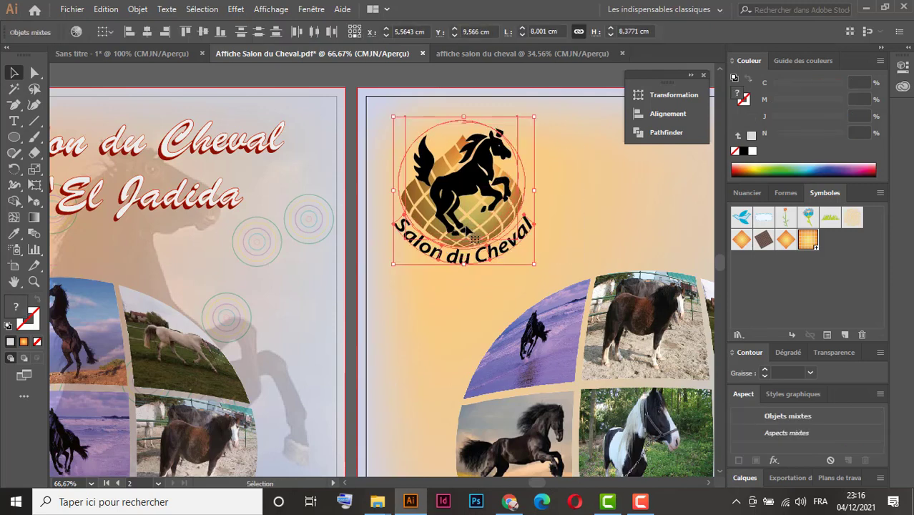
pyautogui.hotkey('ctrl', 'g')
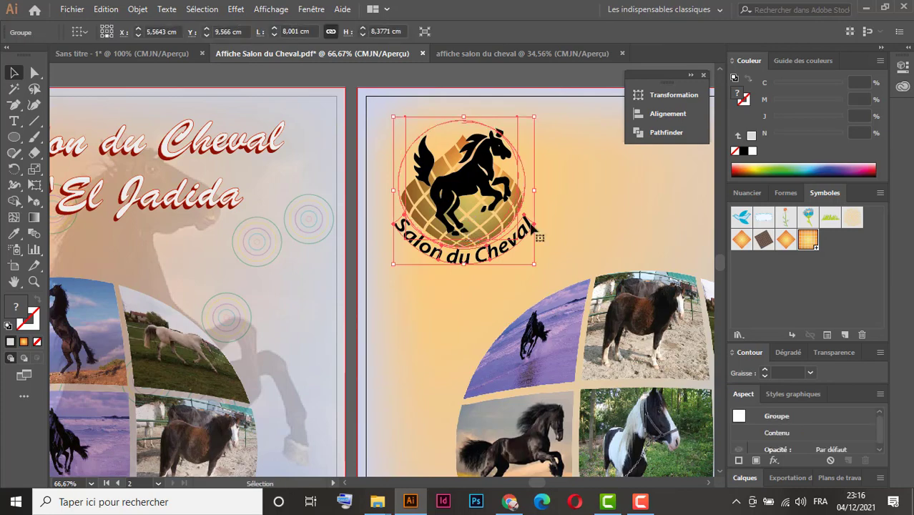
# - Add a two-line title reading "Salon du Cheval" and "d'El Jadida" beside the logo, above the photo sphere
pyautogui.press('space')
pyautogui.moveTo(572, 211); pyautogui.dragTo(704, 249)
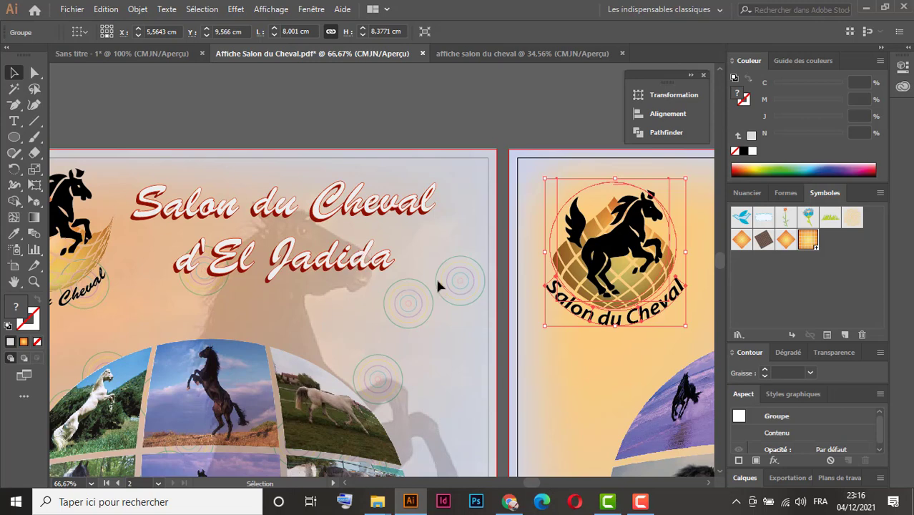
pyautogui.press('space')
pyautogui.moveTo(587, 243); pyautogui.dragTo(220, 217)
pyautogui.click(13, 121)
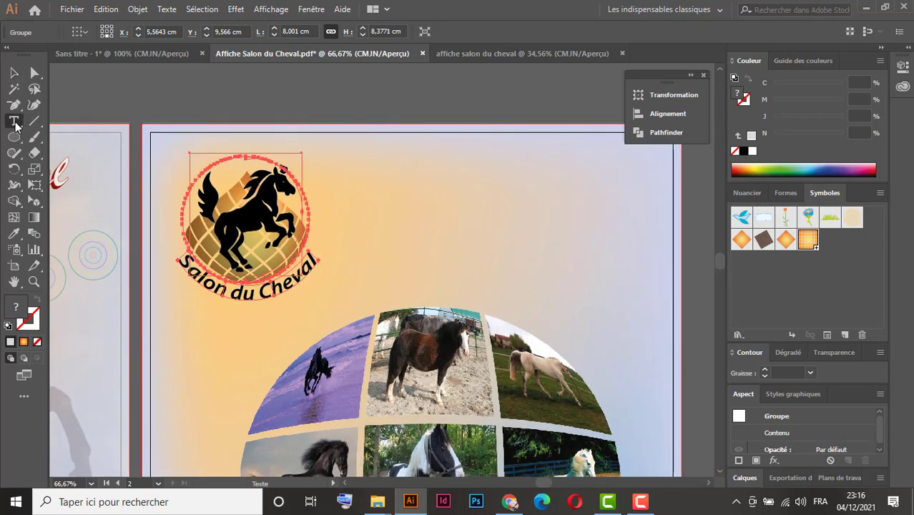
pyautogui.click(397, 185)
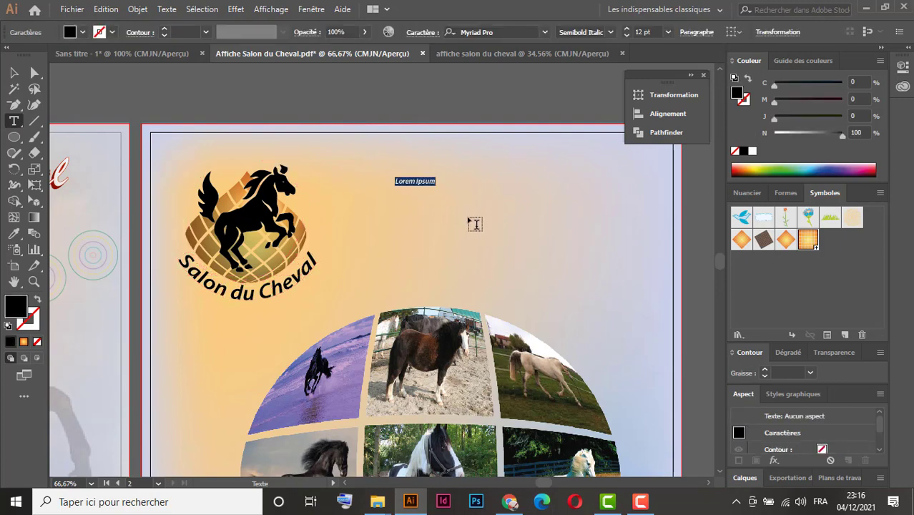
pyautogui.write('salon du Cheval')
pyautogui.press('Return')
pyautogui.write("d'El Jadida")
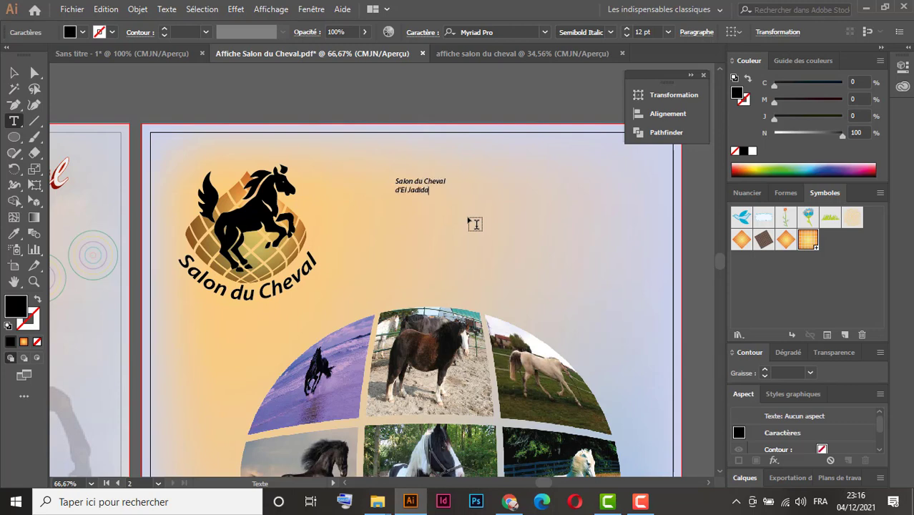
pyautogui.press('Escape')
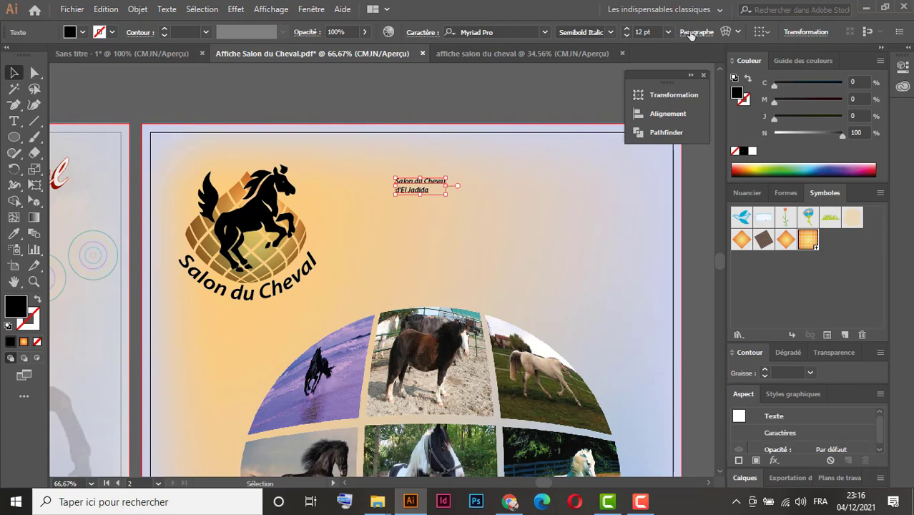
# - Centre-align the two-line title, enlarge it to about 59.53 pt and position it between the logo and the page's right margin
pyautogui.click(692, 32)
pyautogui.click(593, 56)
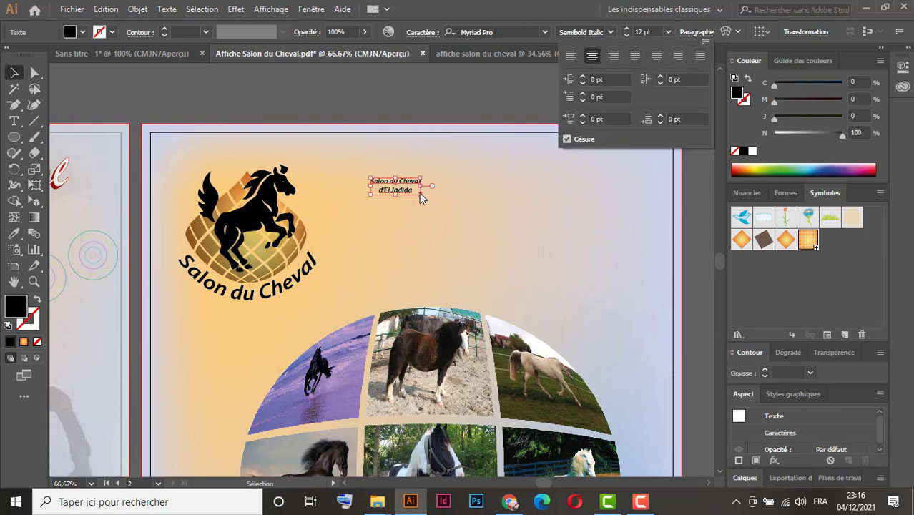
pyautogui.moveTo(420, 193); pyautogui.dragTo(588, 258)
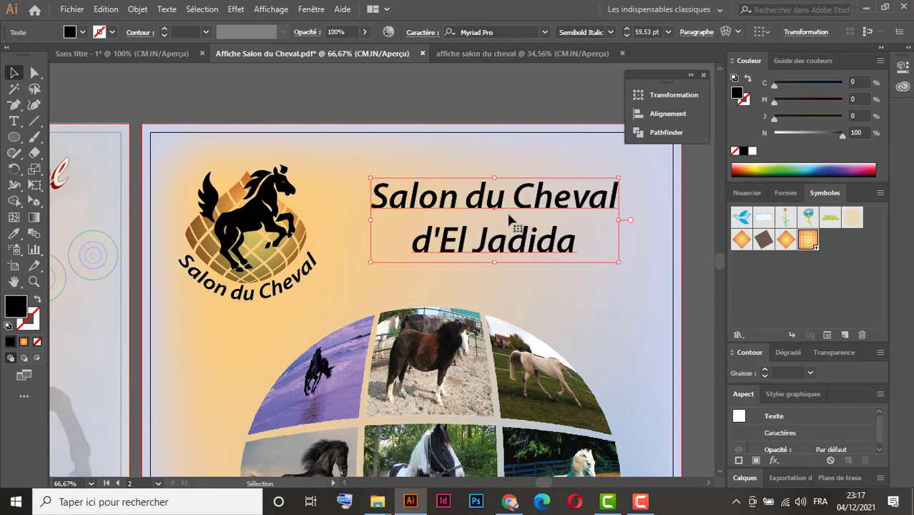
pyautogui.moveTo(512, 219); pyautogui.dragTo(504, 209)
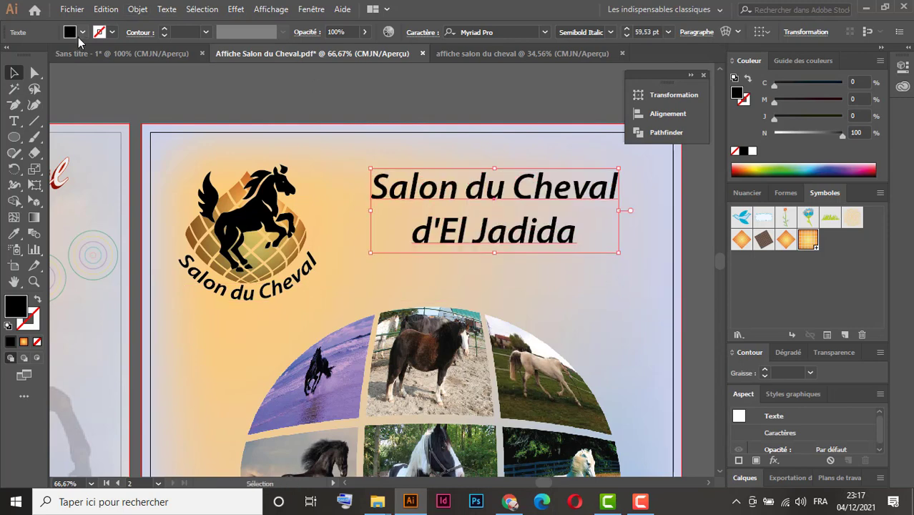
# - Give the two-line title a white fill and a red outline
pyautogui.click(82, 35)
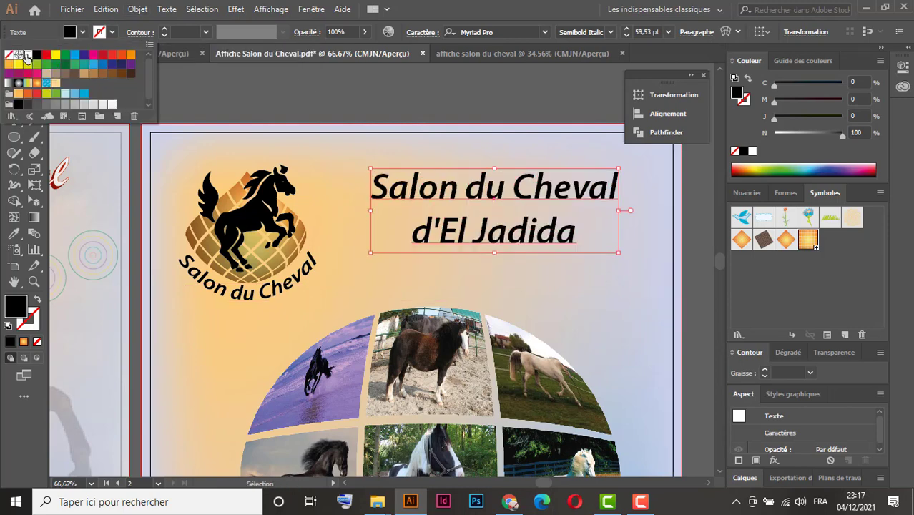
pyautogui.click(28, 54)
pyautogui.click(112, 33)
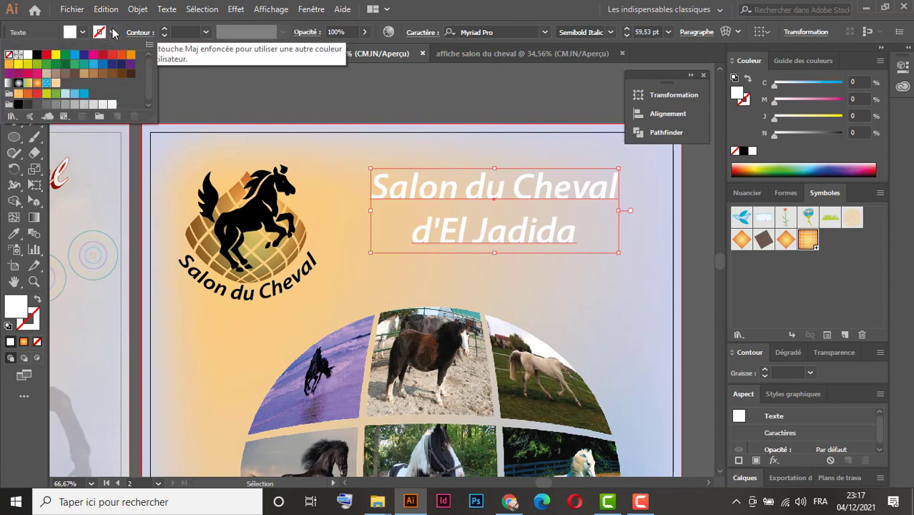
pyautogui.click(46, 54)
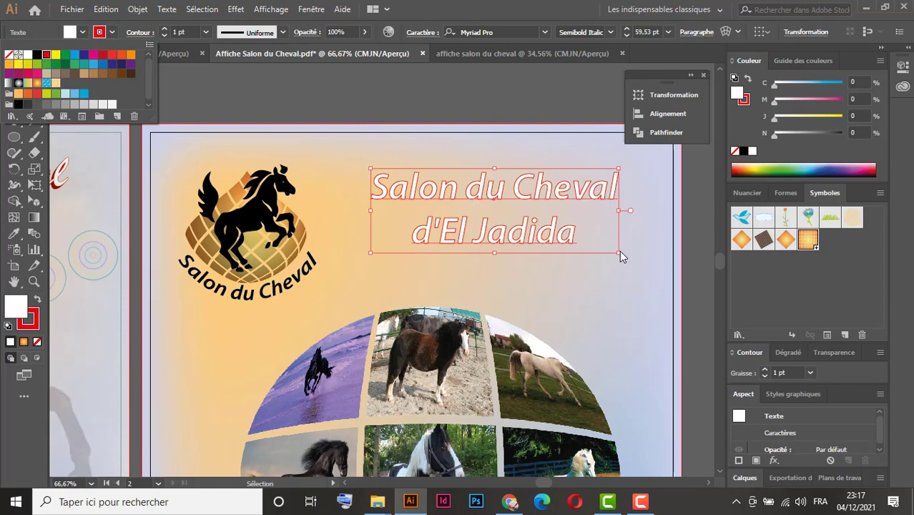
# - Enlarge the title to about 64.68 pt and shift it slightly toward the logo
pyautogui.click(568, 233)
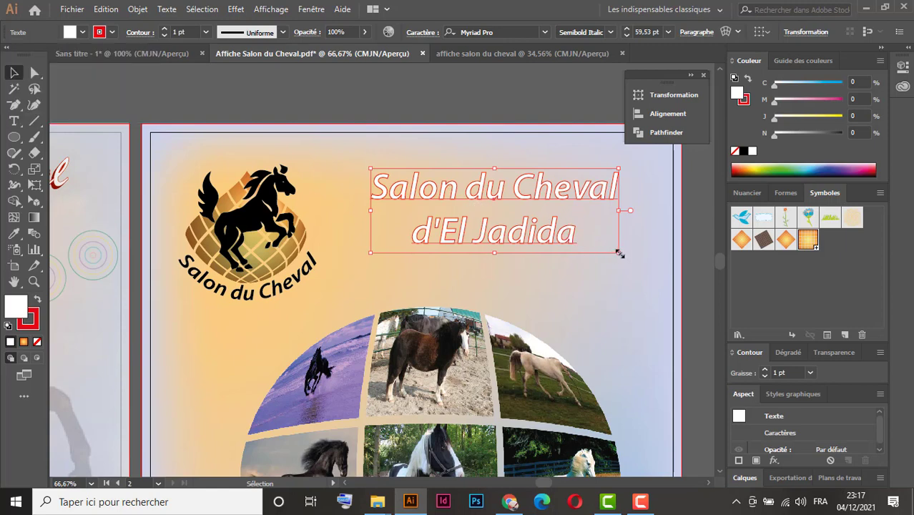
pyautogui.moveTo(620, 254); pyautogui.dragTo(641, 260)
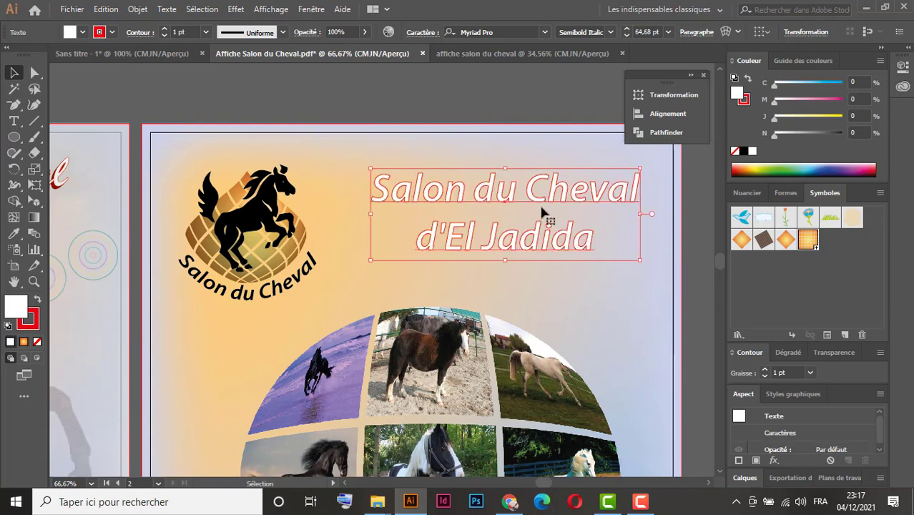
pyautogui.moveTo(530, 189); pyautogui.dragTo(528, 189)
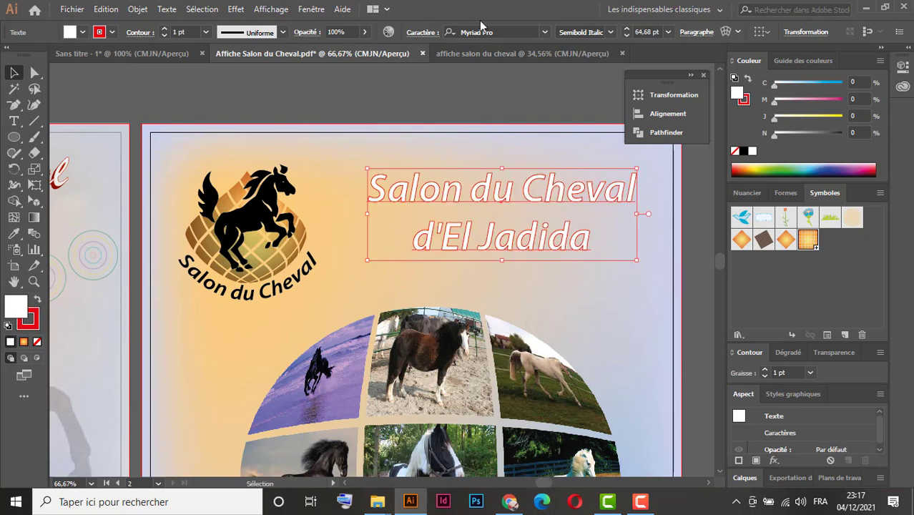
# - Change the title's font to Monotype Corsiva and stretch the text block wider toward the logo
pyautogui.click(502, 33)
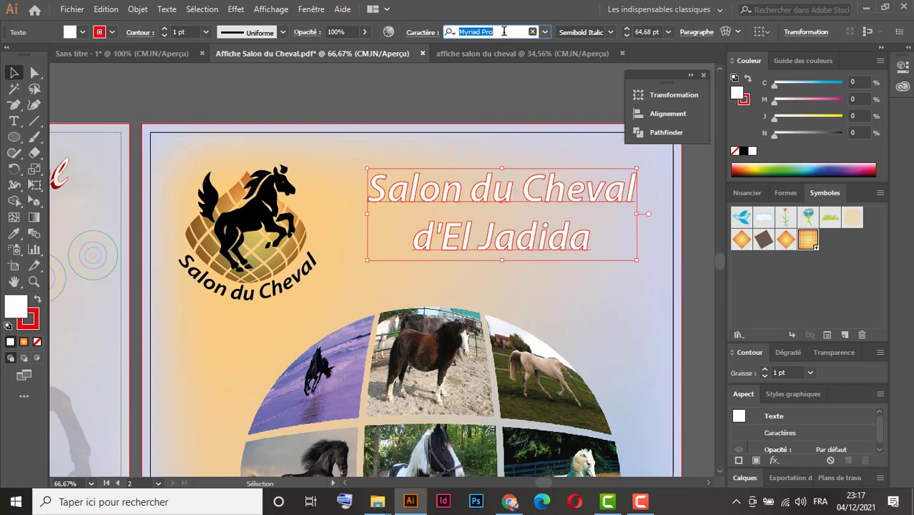
pyautogui.write('mono')
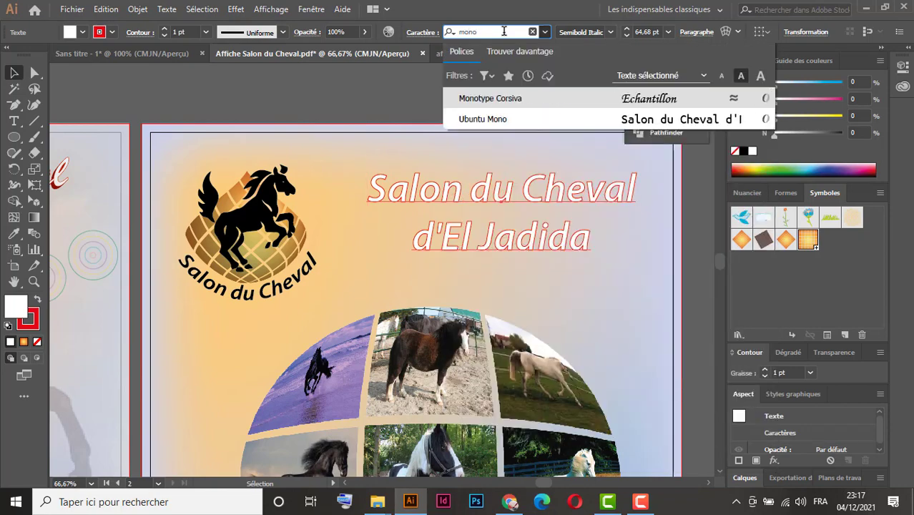
pyautogui.press('Return')
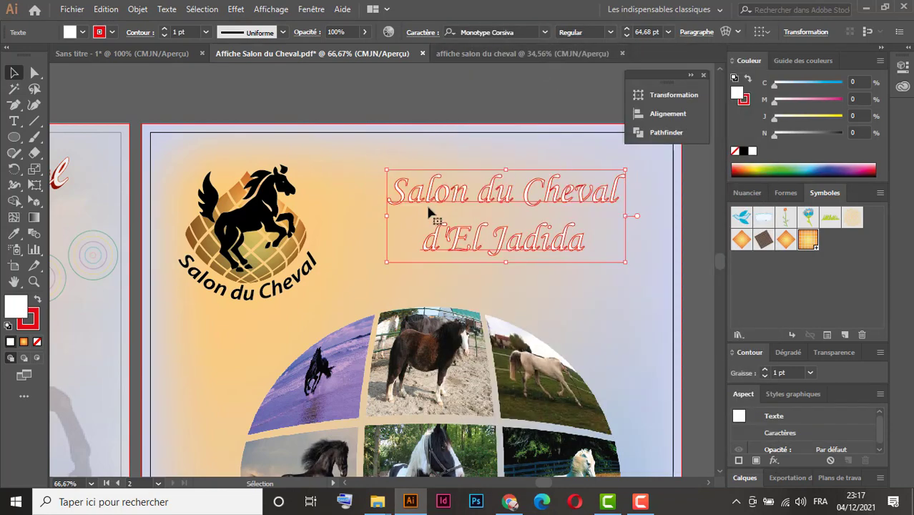
pyautogui.moveTo(387, 216); pyautogui.dragTo(348, 216)
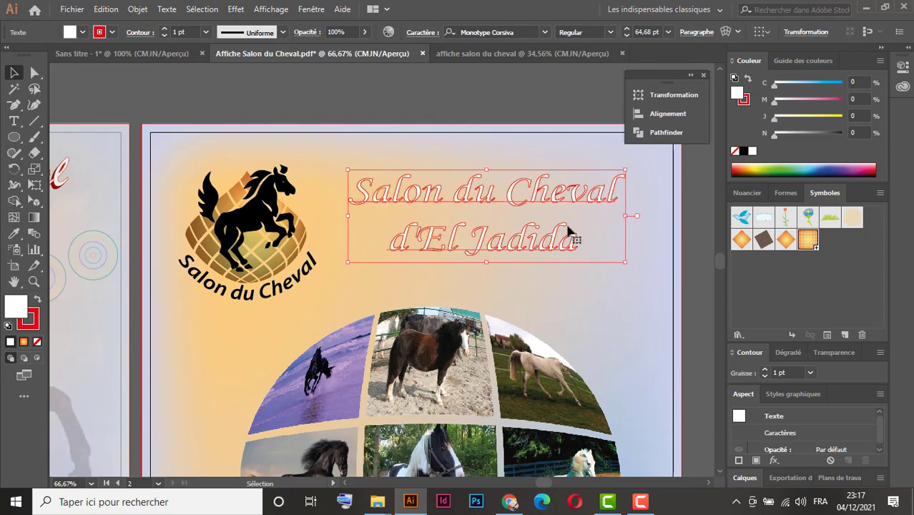
# - Apply a 3D Extrude & Bevel effect to the title with rotation angles 5°, -6° and -1° and a 50 pt depth
pyautogui.keyDown('ctrl'); pyautogui.click(530, 217); pyautogui.keyUp('ctrl')
pyautogui.moveTo(336, 229); pyautogui.dragTo(332, 137)
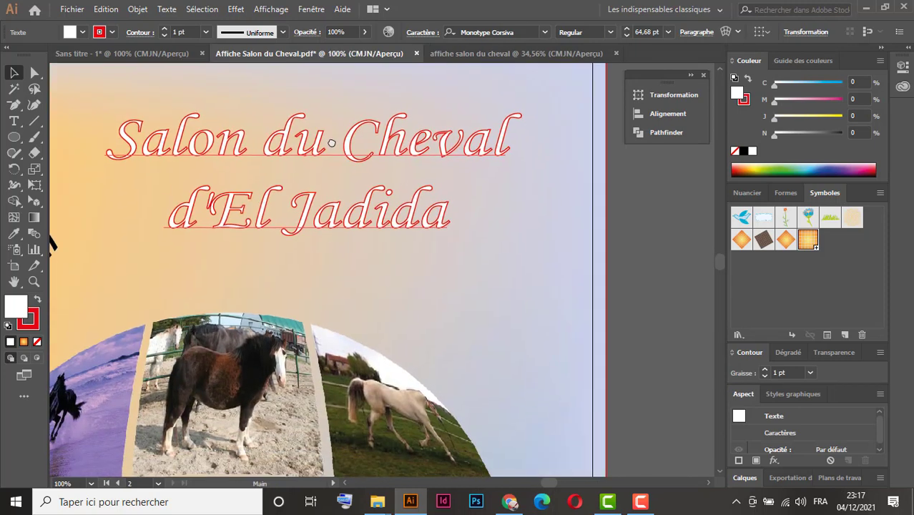
pyautogui.click(237, 9)
pyautogui.moveTo(264, 91)
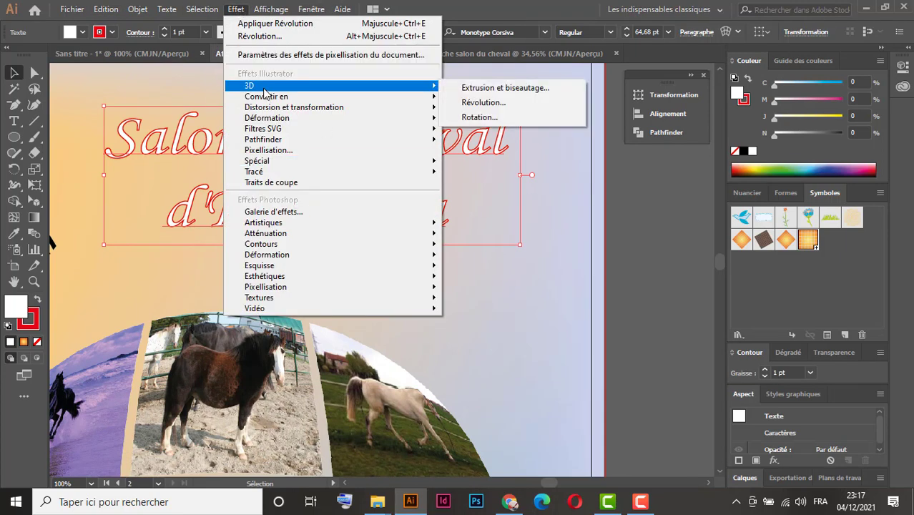
pyautogui.click(498, 89)
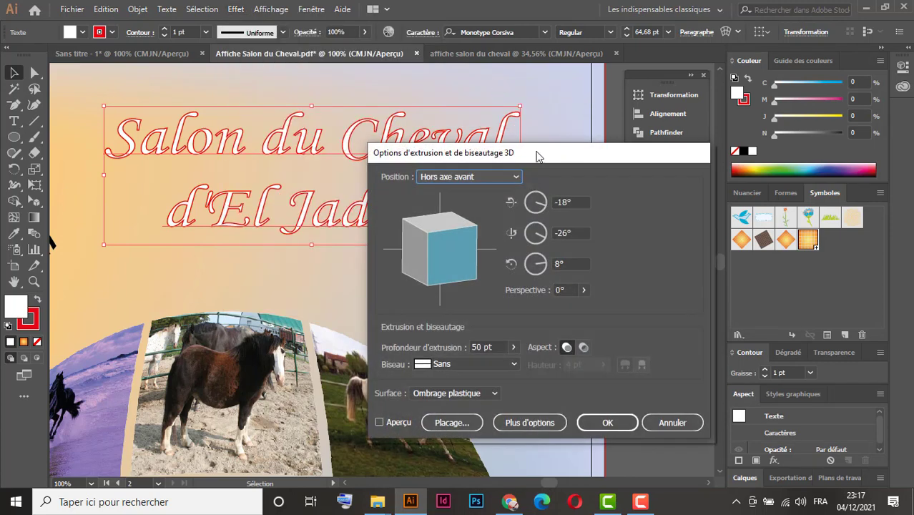
pyautogui.moveTo(552, 157); pyautogui.dragTo(740, 95)
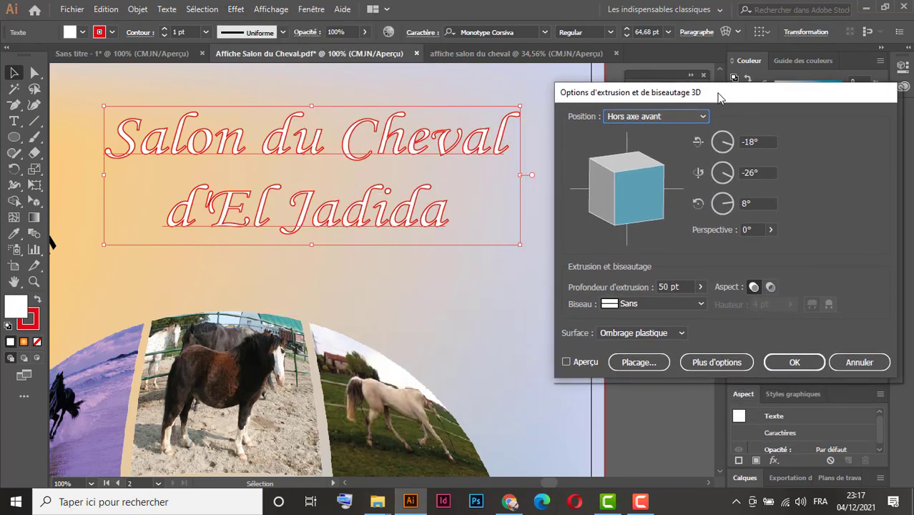
pyautogui.click(566, 361)
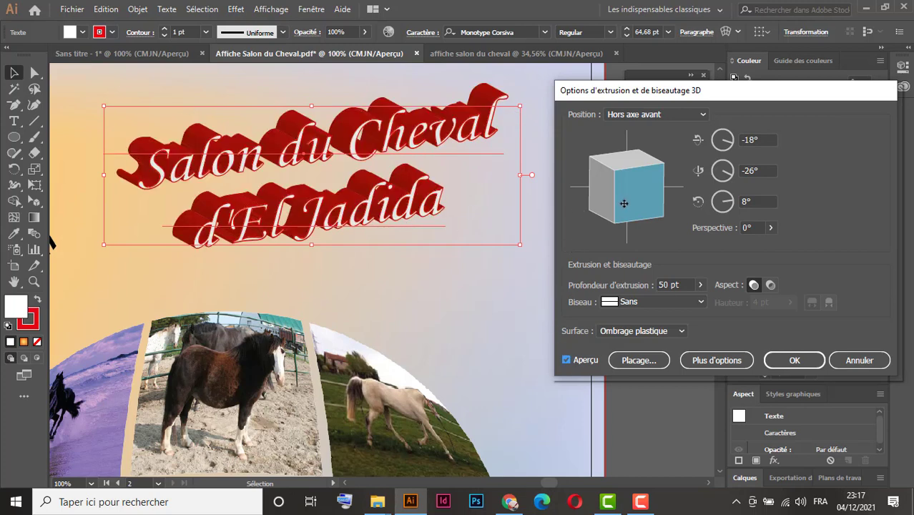
pyautogui.moveTo(631, 200); pyautogui.dragTo(617, 193)
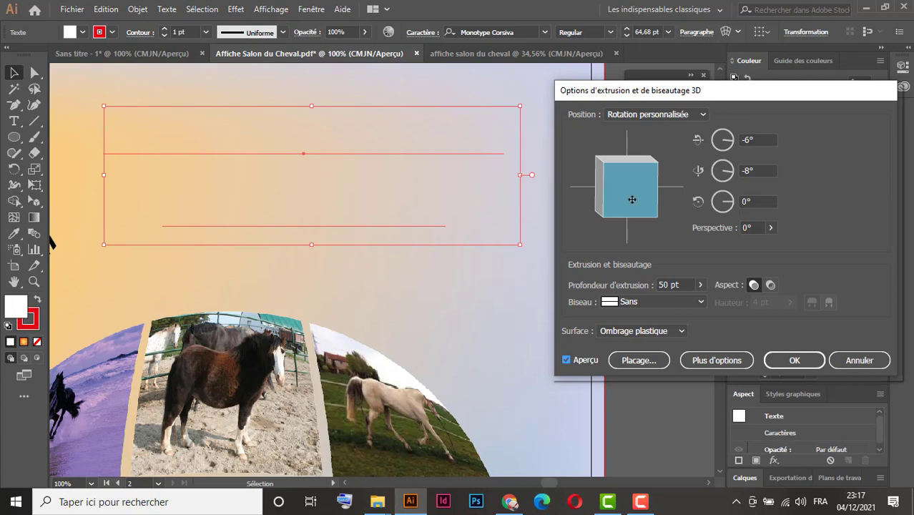
pyautogui.moveTo(623, 198); pyautogui.dragTo(626, 201)
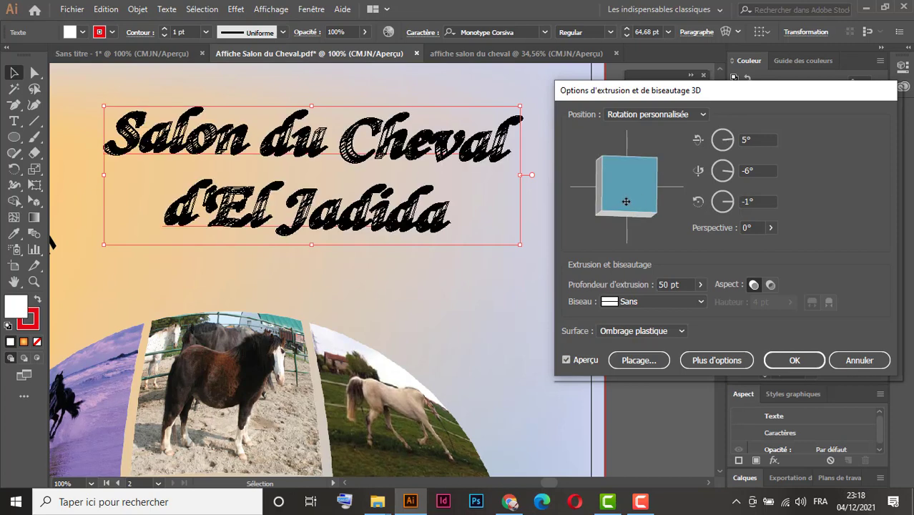
pyautogui.click(791, 360)
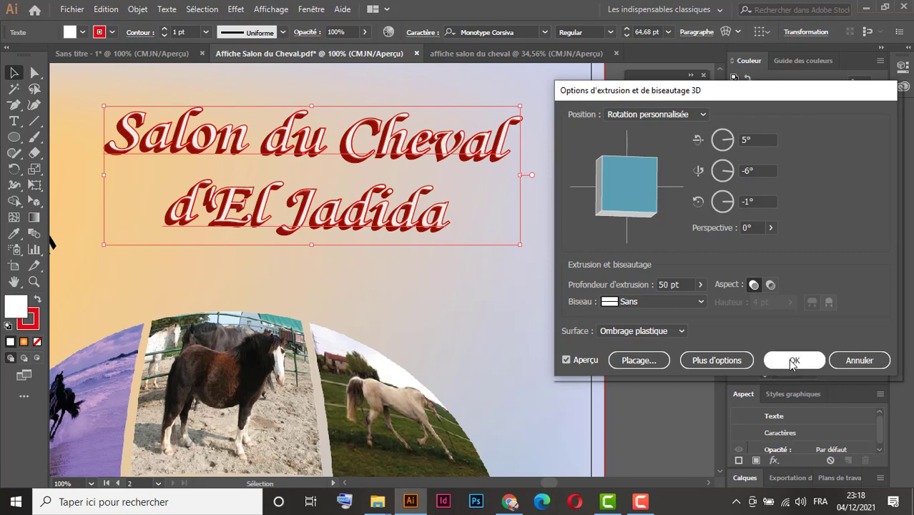
pyautogui.click(793, 362)
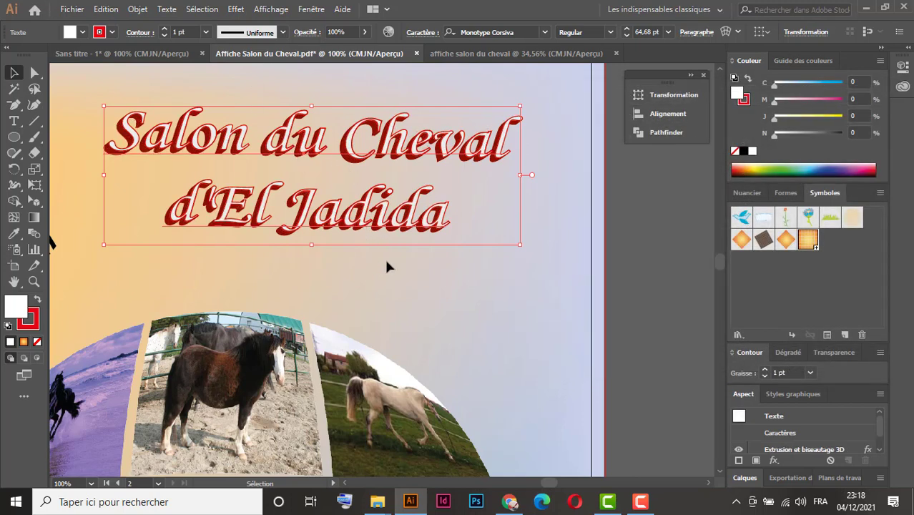
# - Reduce the extruded title's outline thickness to 0.25 pt
pyautogui.keyDown('ctrl'); pyautogui.click(354, 228); pyautogui.keyUp('ctrl')
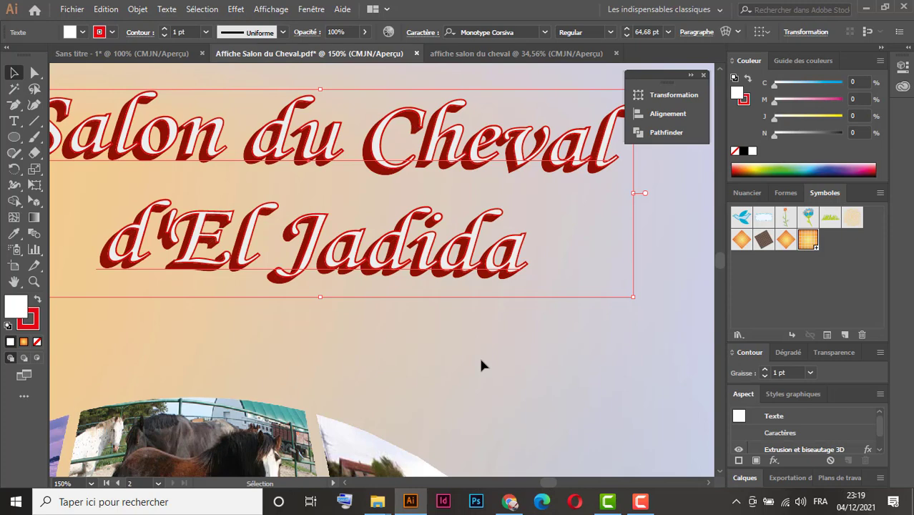
pyautogui.click(203, 32)
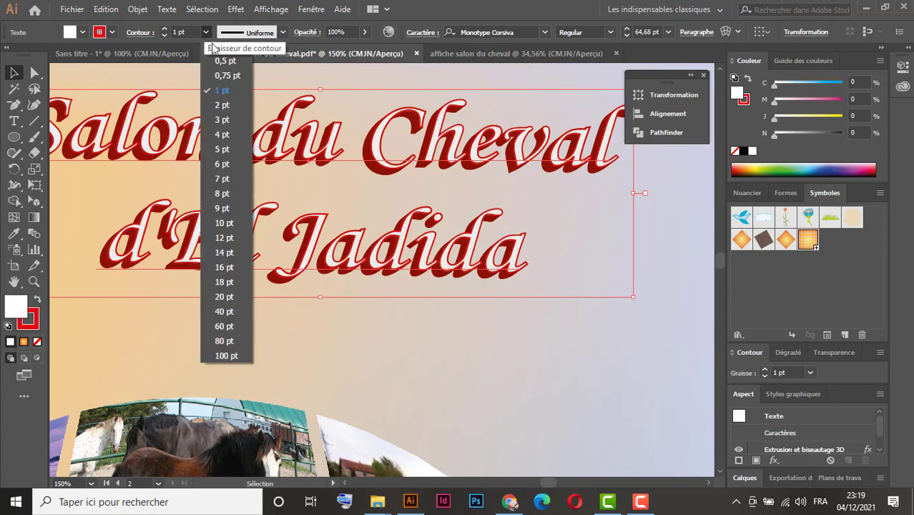
pyautogui.click(225, 49)
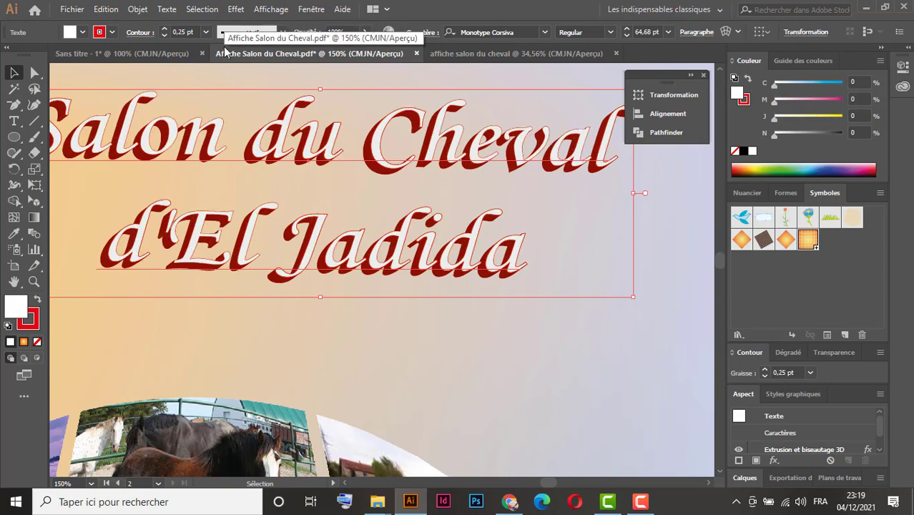
pyautogui.click(499, 334)
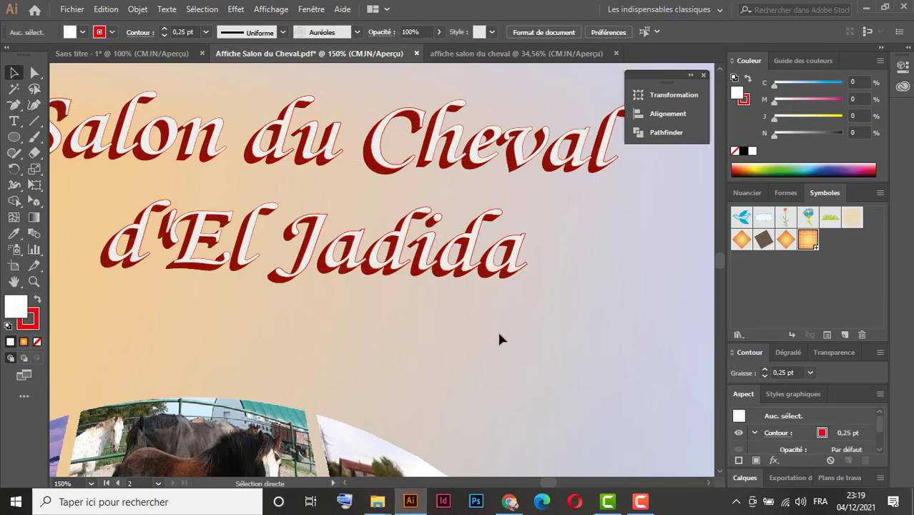
# - Move the extruded title up slightly beside the logo
pyautogui.hotkey('ctrl', '-')
pyautogui.hotkey('ctrl', '-')
pyautogui.hotkey('ctrl', '-')
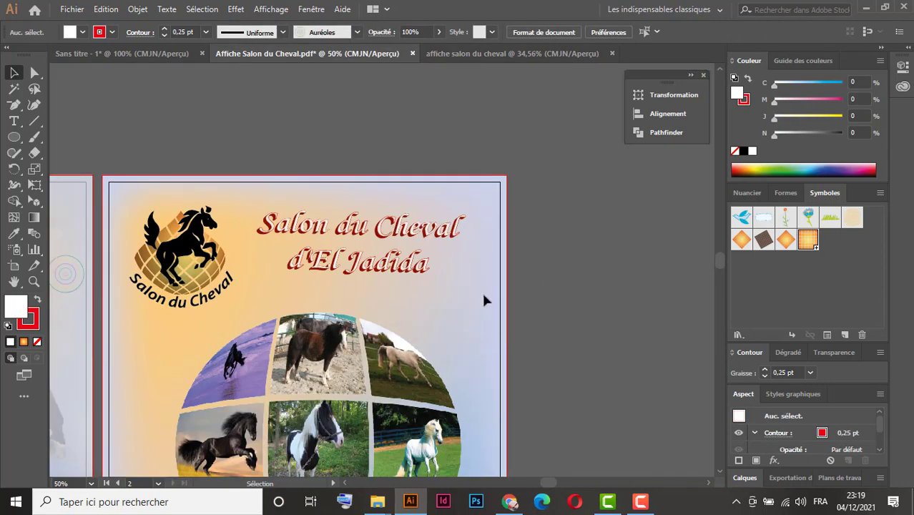
pyautogui.click(385, 238)
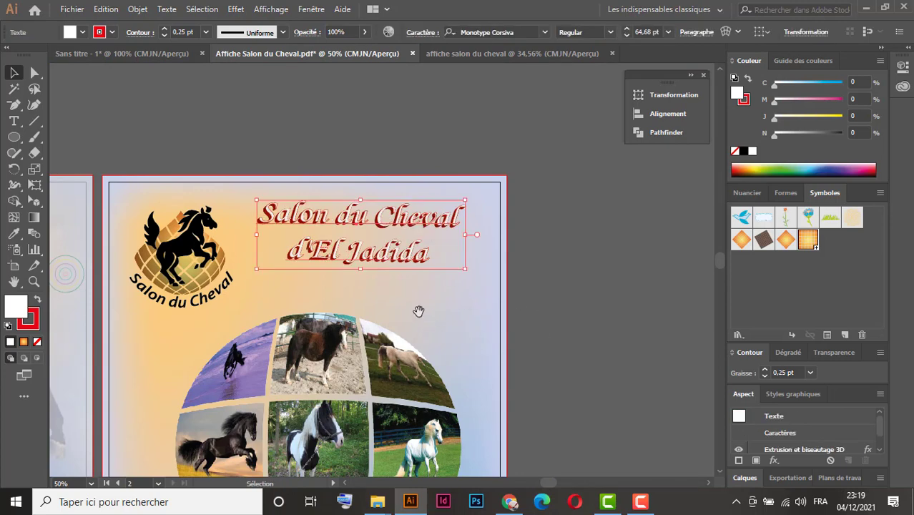
# - Compare the layout of the poster in progress with the finished poster on the neighbouring artboard
pyautogui.scroll(-3, 418, 311)
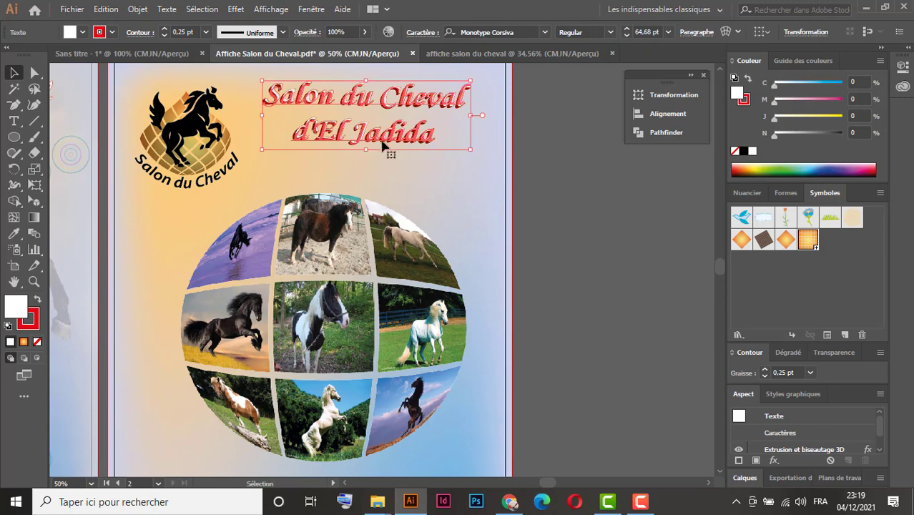
pyautogui.moveTo(383, 146); pyautogui.dragTo(467, 189)
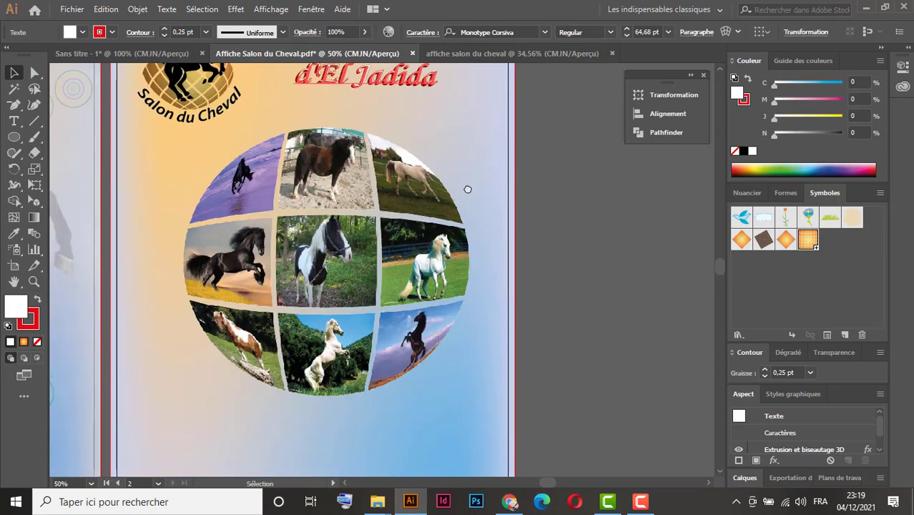
pyautogui.moveTo(474, 279); pyautogui.dragTo(486, 208)
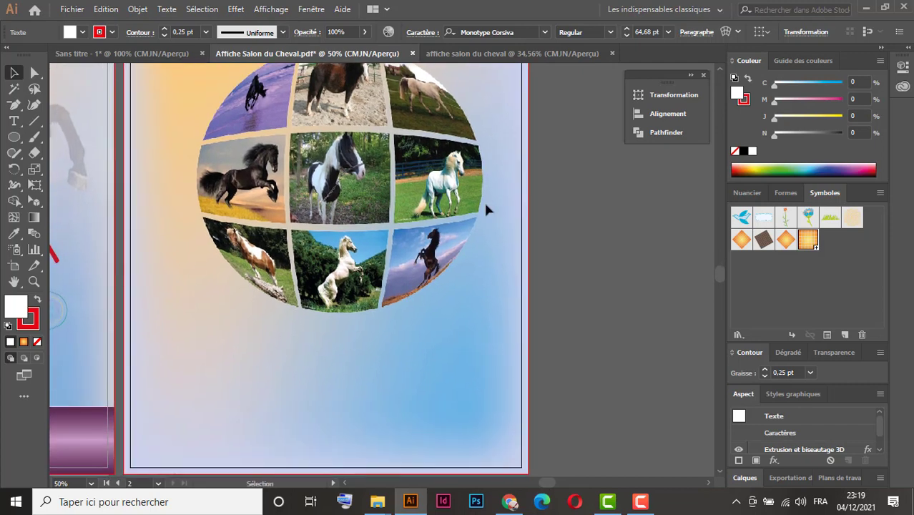
pyautogui.hotkey('ctrl', '-')
pyautogui.hotkey('ctrl', '-')
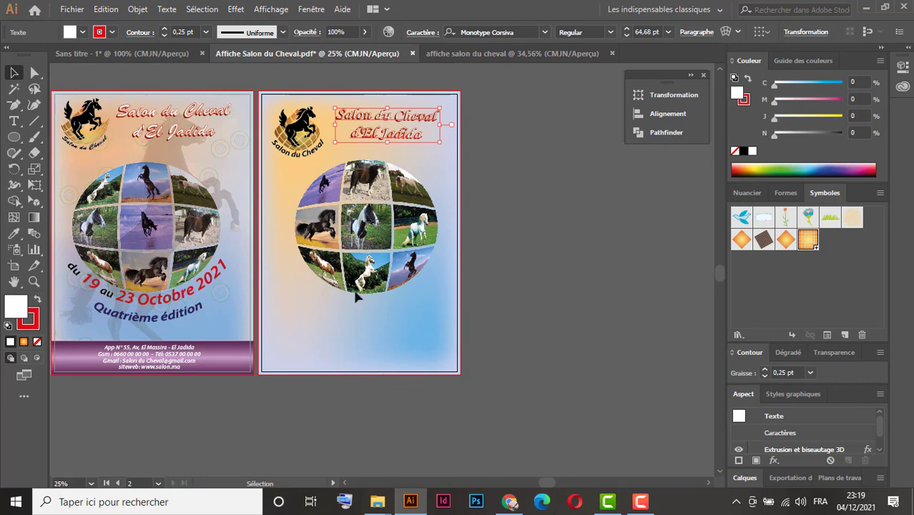
pyautogui.click(550, 206)
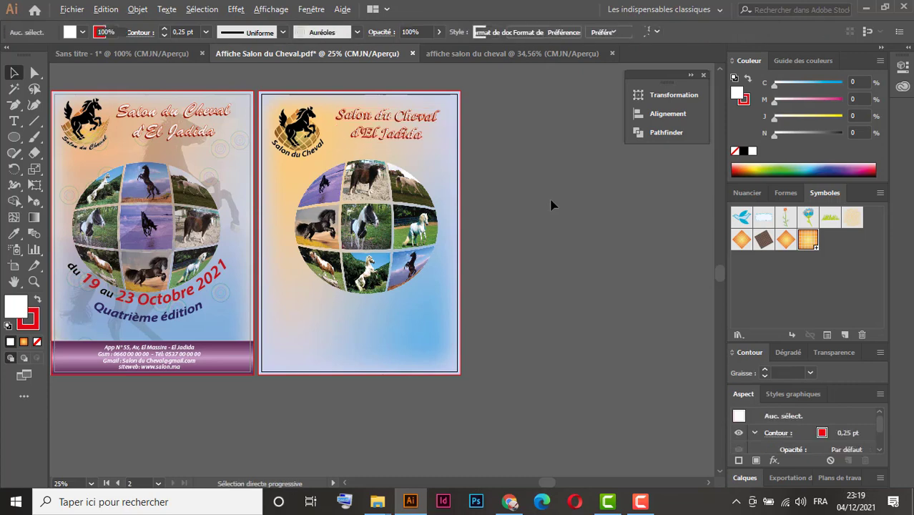
pyautogui.hotkey('ctrl', 'a')
pyautogui.click(548, 227)
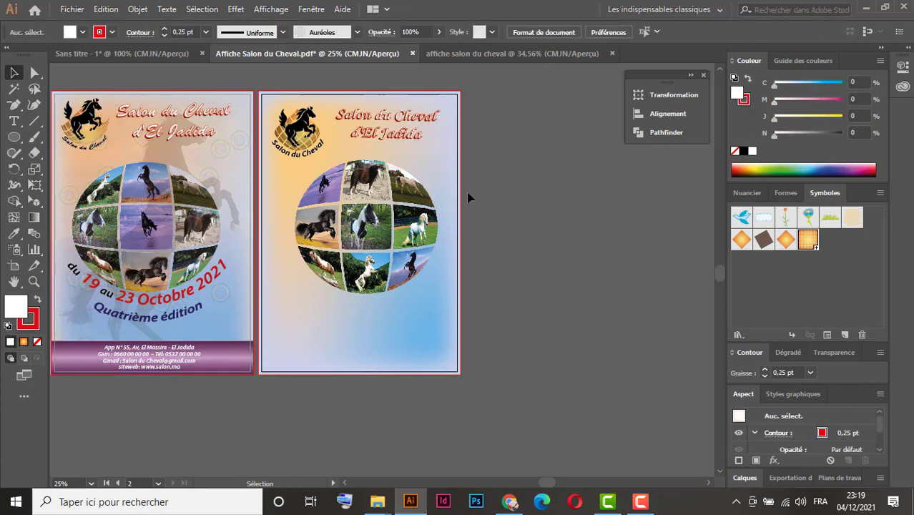
# - Nudge the photo sphere straight down to a Y position of 30.9836 cm
pyautogui.click(417, 194)
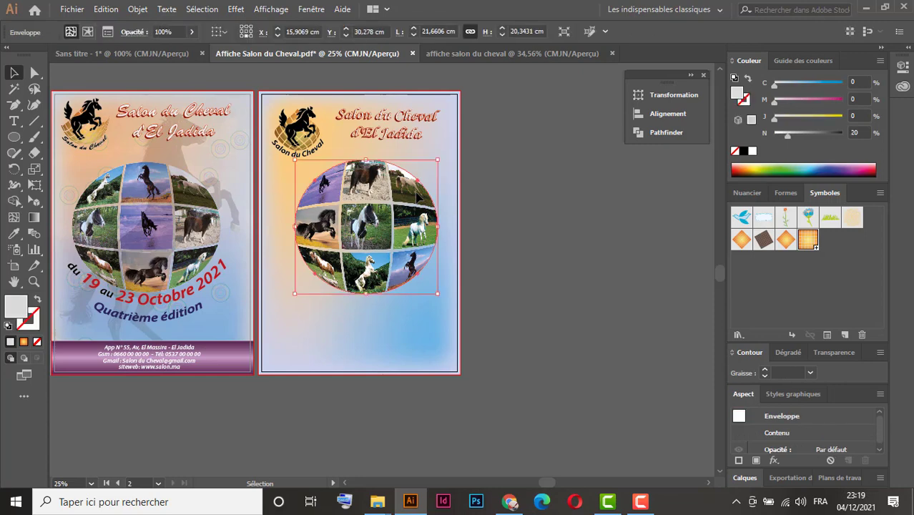
pyautogui.hotkey('shift', 'Down')
pyautogui.hotkey('shift', 'Down')
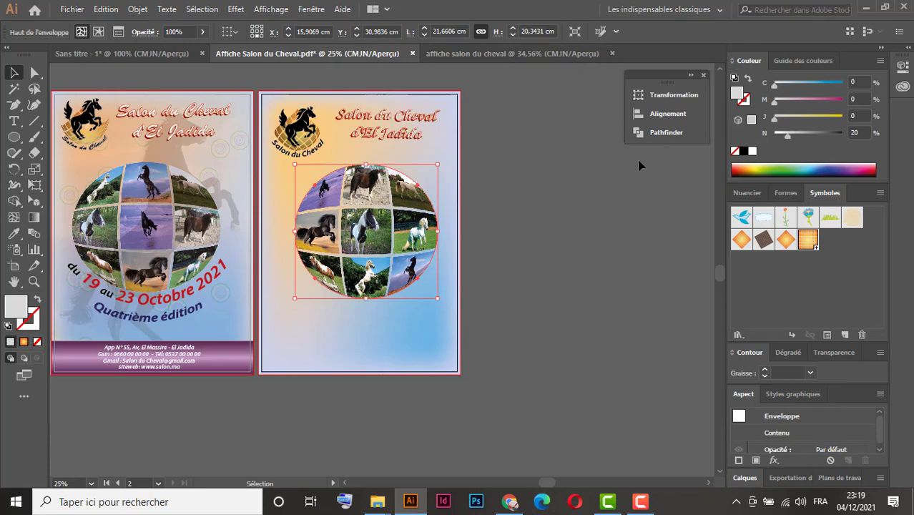
# - Align the photo sphere to the horizontal centre of the artboard
pyautogui.click(667, 115)
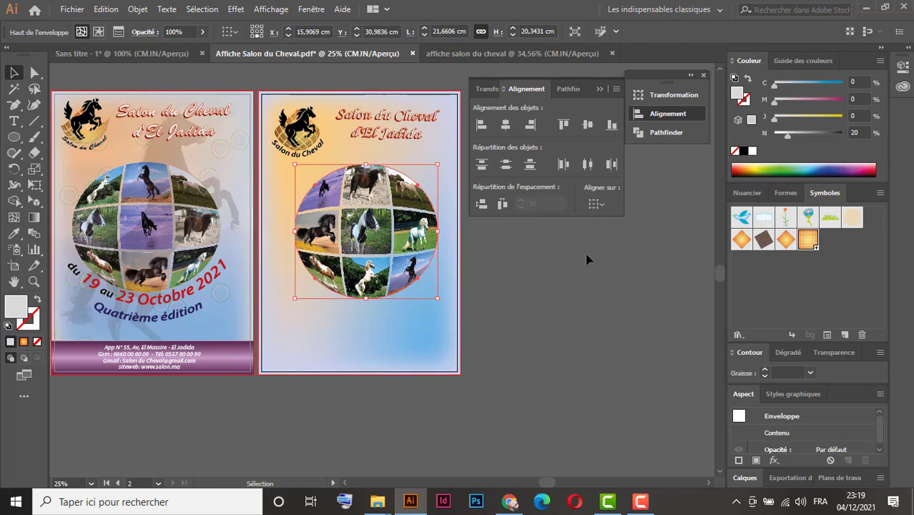
pyautogui.click(597, 203)
pyautogui.click(647, 250)
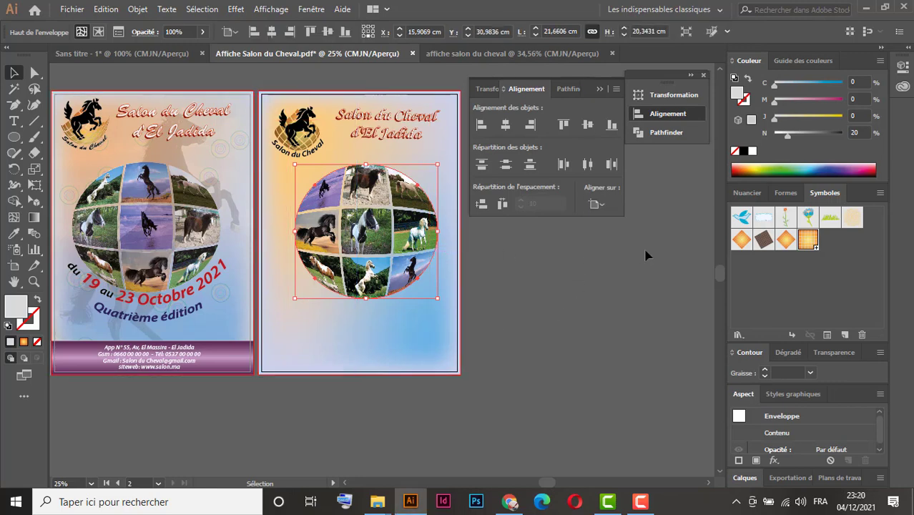
pyautogui.click(506, 124)
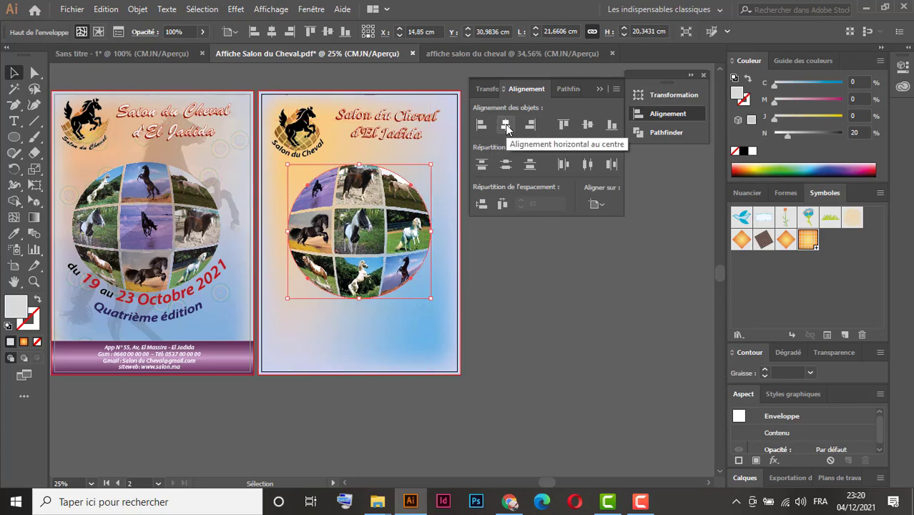
pyautogui.click(591, 128)
pyautogui.click(592, 256)
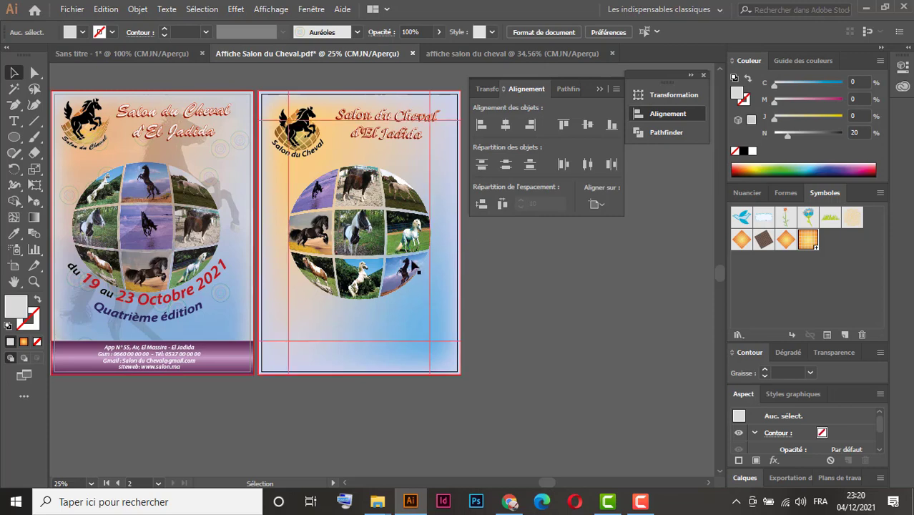
pyautogui.click(14, 139)
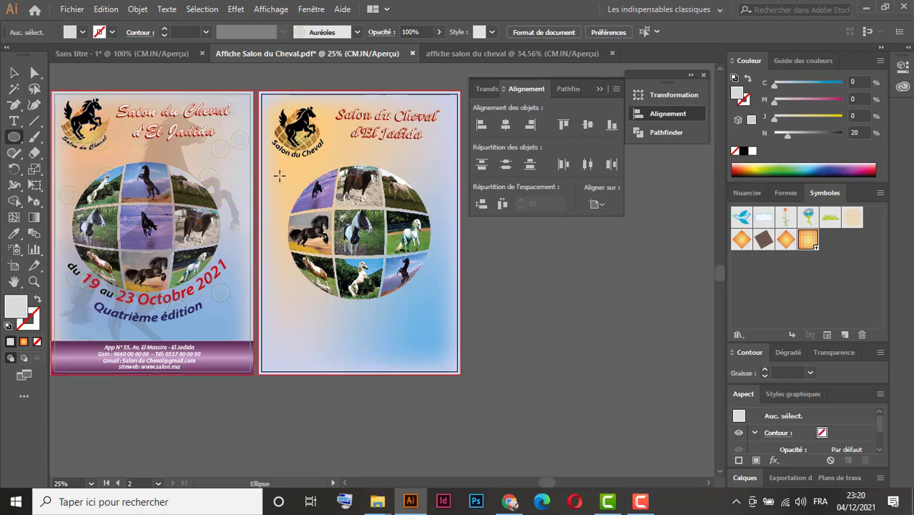
pyautogui.click(13, 72)
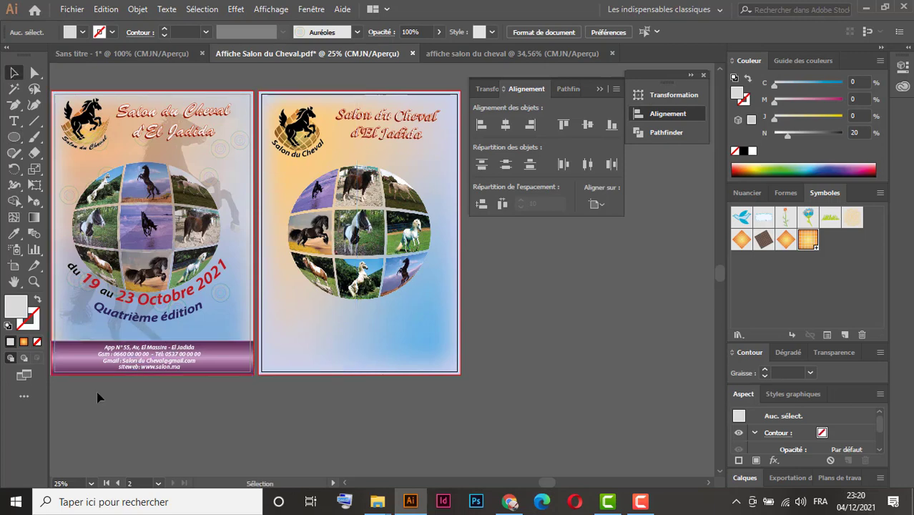
pyautogui.moveTo(187, 381); pyautogui.dragTo(432, 112)
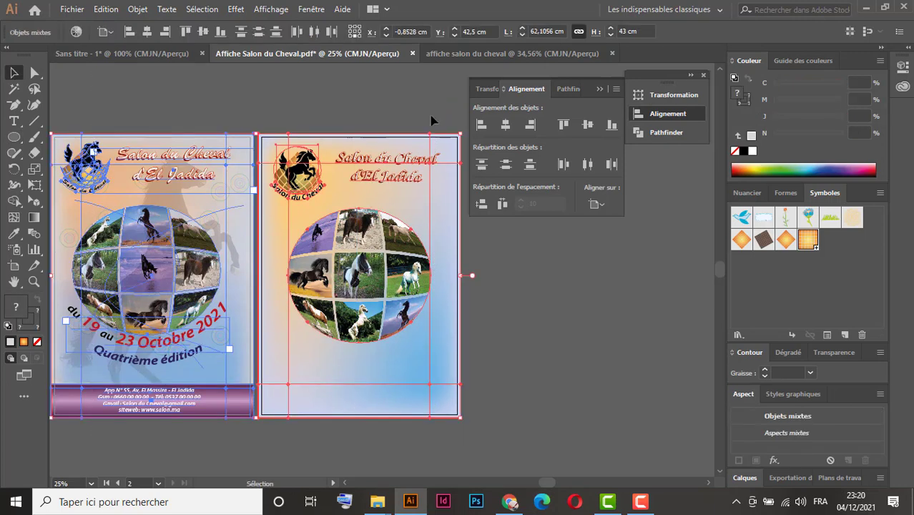
pyautogui.click(432, 120)
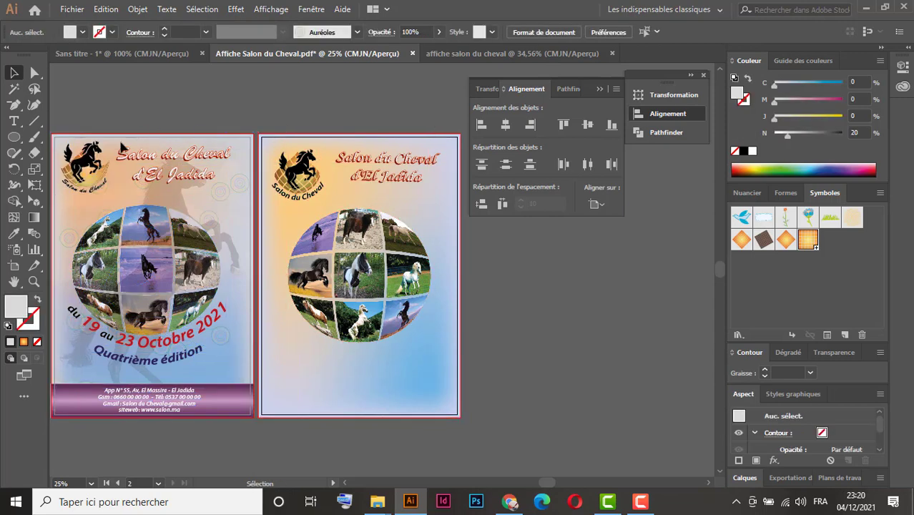
# - Draw a circle larger than the photo sphere and centred around it, with no fill and a black 1 pt outline
pyautogui.click(14, 136)
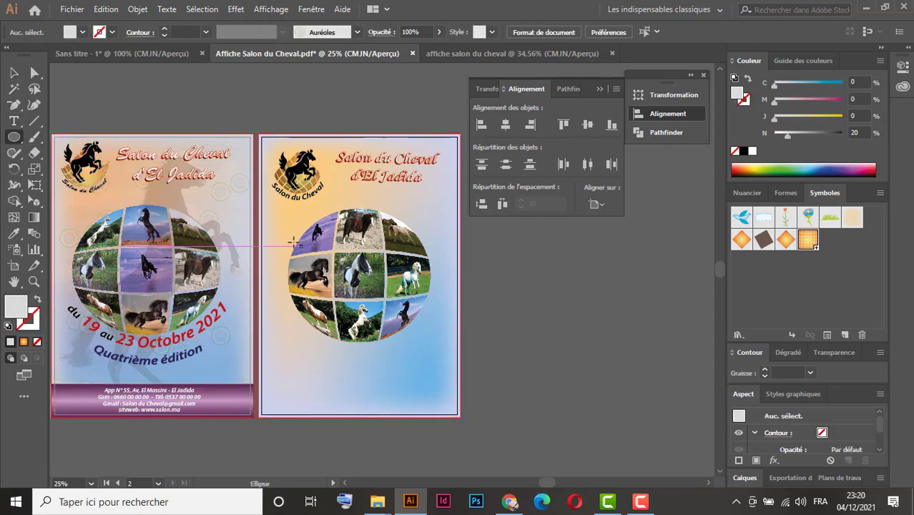
pyautogui.moveTo(276, 216); pyautogui.dragTo(444, 348)
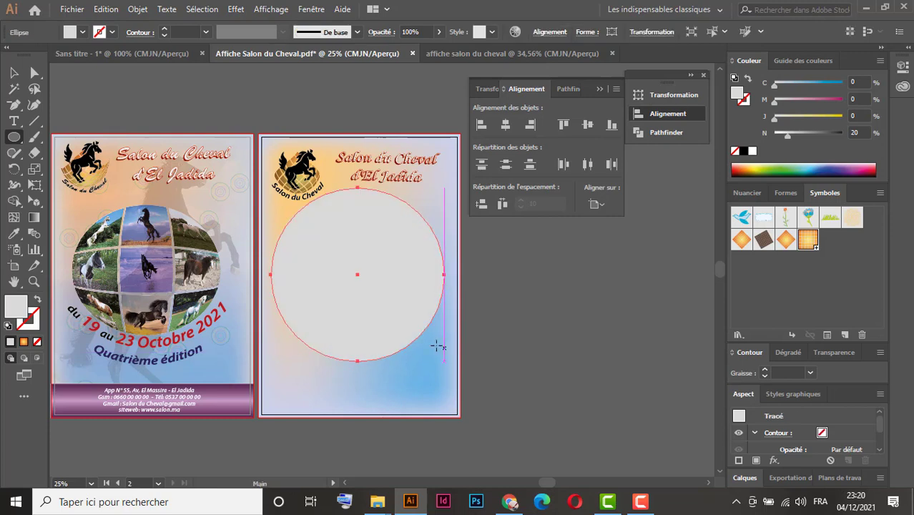
pyautogui.click(7, 326)
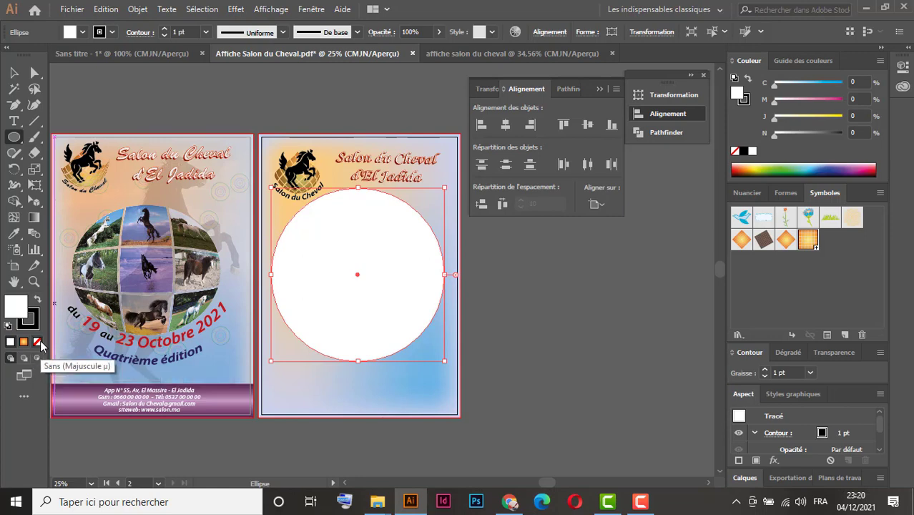
pyautogui.click(38, 345)
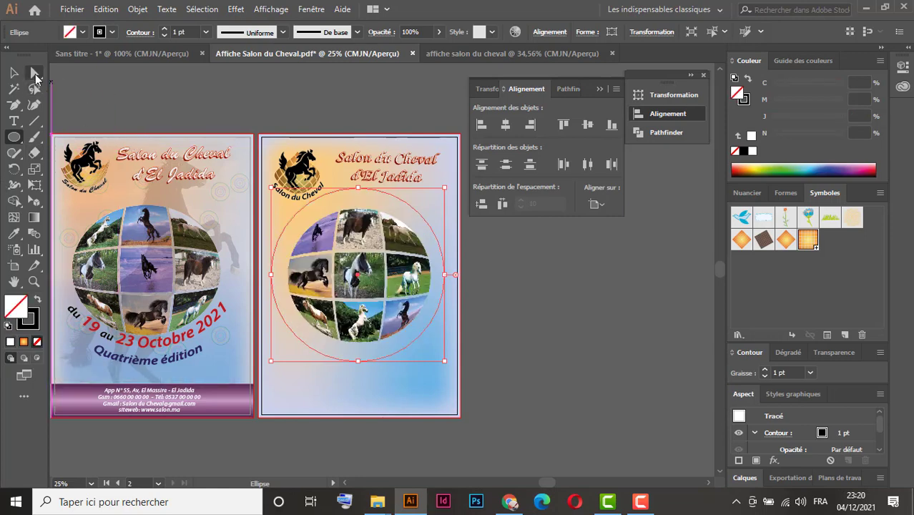
# - Delete the circle's upper anchor point to keep only the lower half as an open arc, and deselect it
pyautogui.click(35, 74)
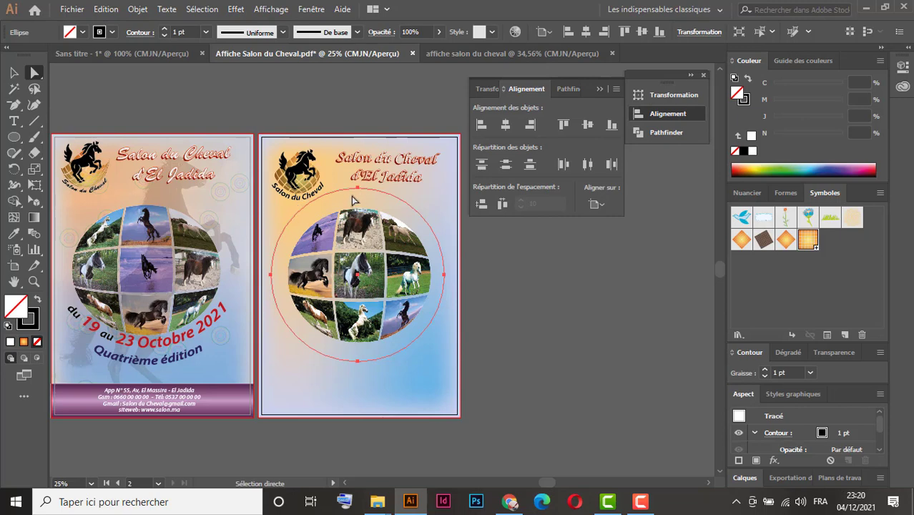
pyautogui.click(373, 189)
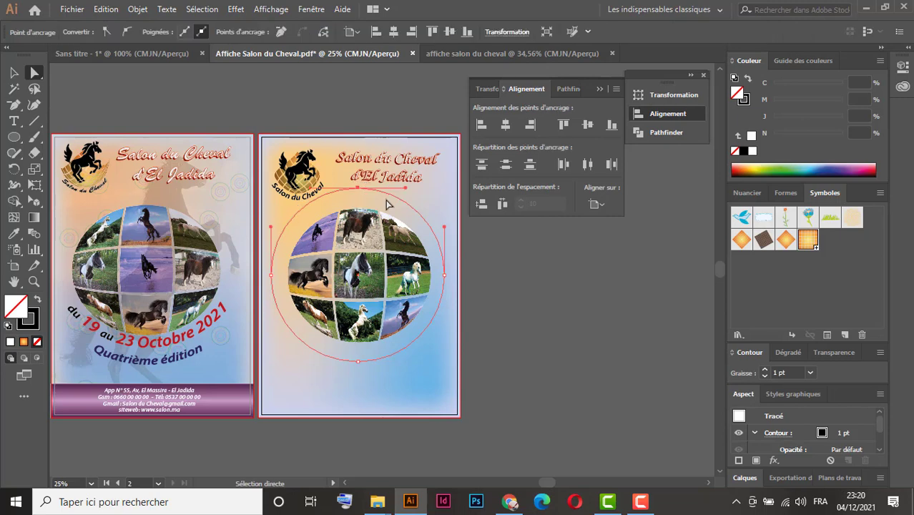
pyautogui.press('Delete')
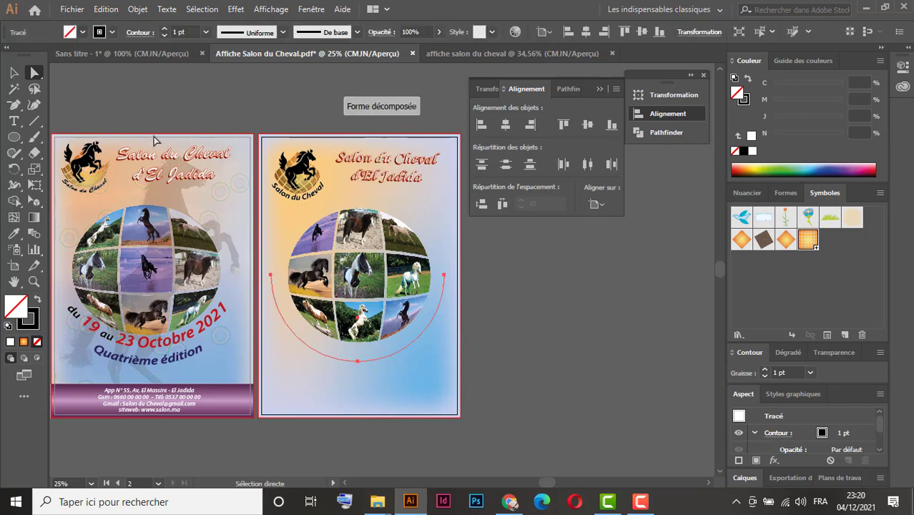
pyautogui.press('v')
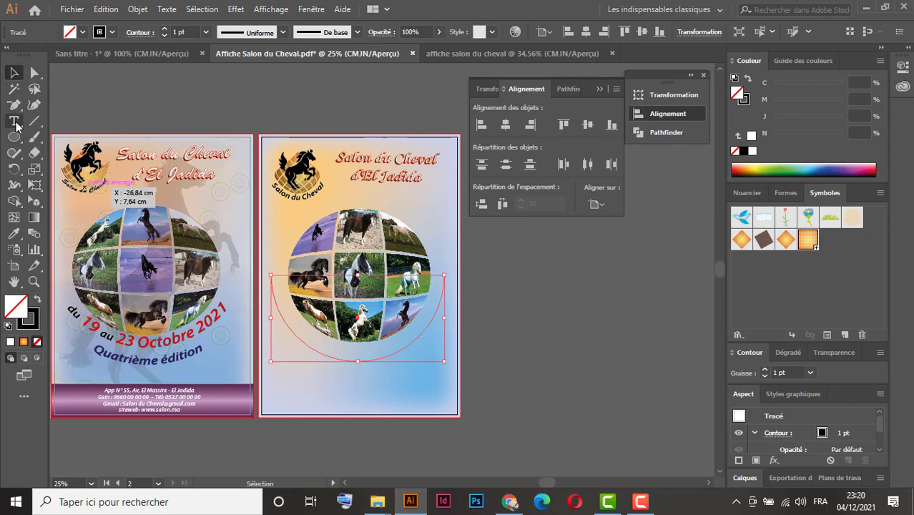
pyautogui.click(518, 395)
pyautogui.hotkey('ctrl', 'a')
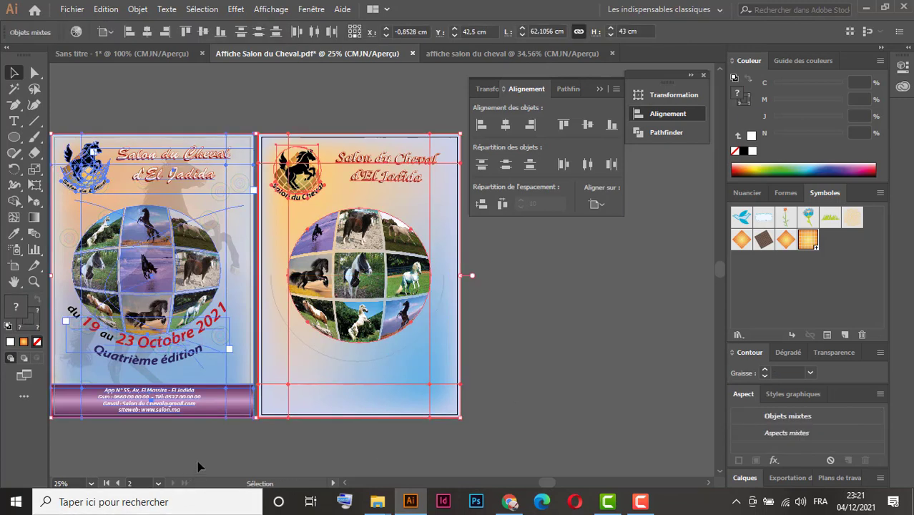
pyautogui.hotkey('ctrl', 'shift', 'a')
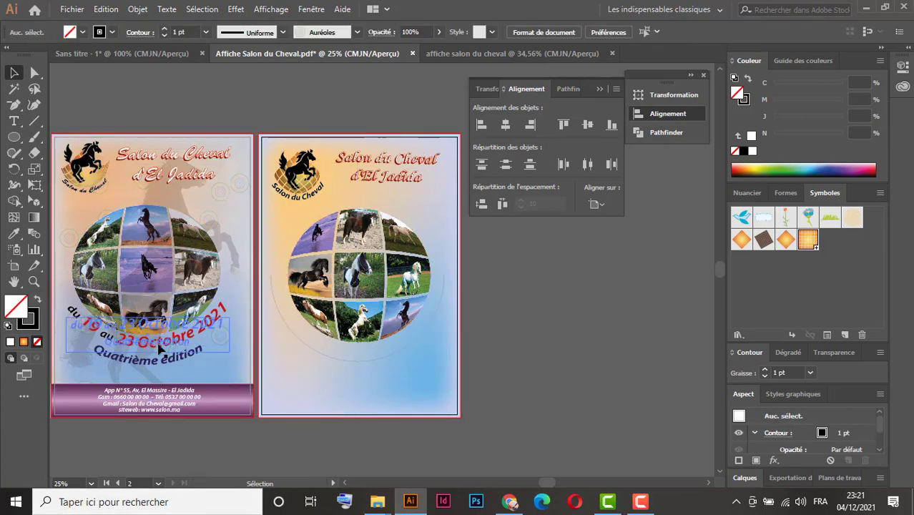
# - Copy the line "du 19 au 23 Octobre 2021" from the curved envelope text on the finished poster
pyautogui.click(156, 348)
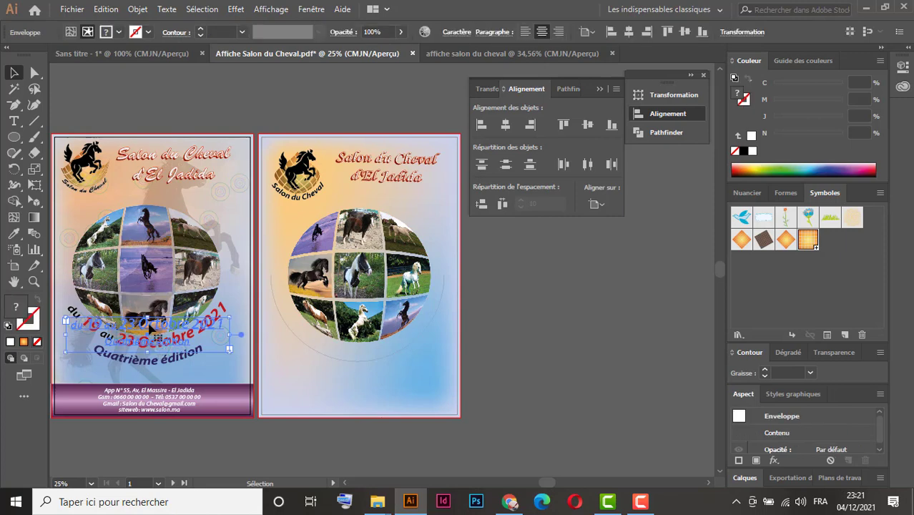
pyautogui.doubleClick(149, 330)
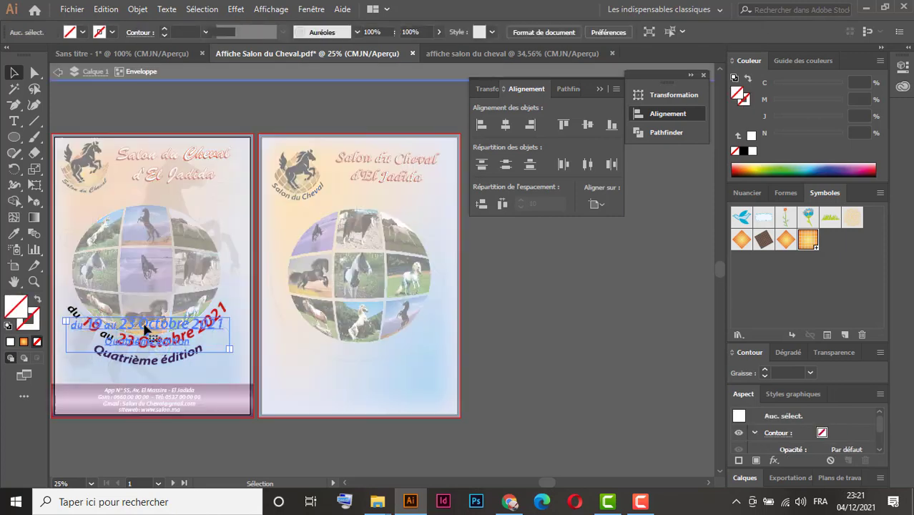
pyautogui.doubleClick(147, 329)
pyautogui.tripleClick(146, 329)
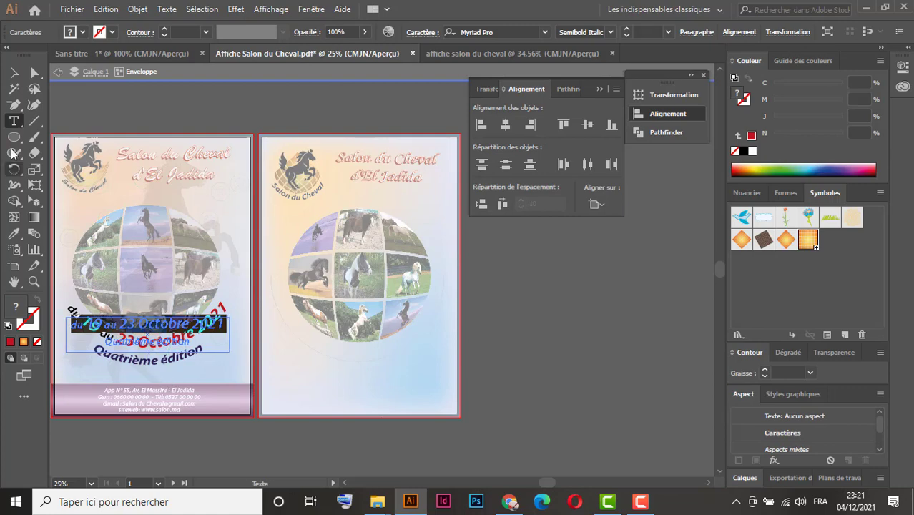
pyautogui.press('Escape')
pyautogui.doubleClick(133, 112)
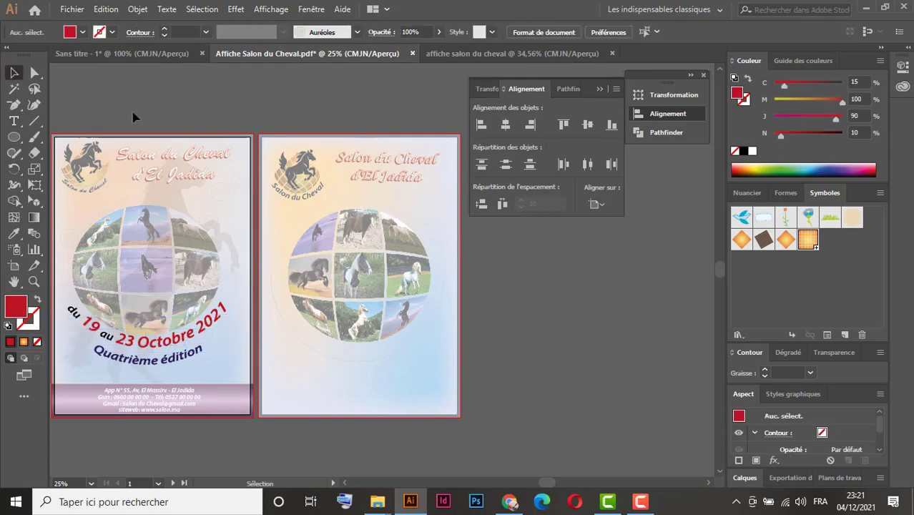
# - Paste the date line as text on the arc below the sphere and extend its text span along the whole arc
pyautogui.click(374, 357)
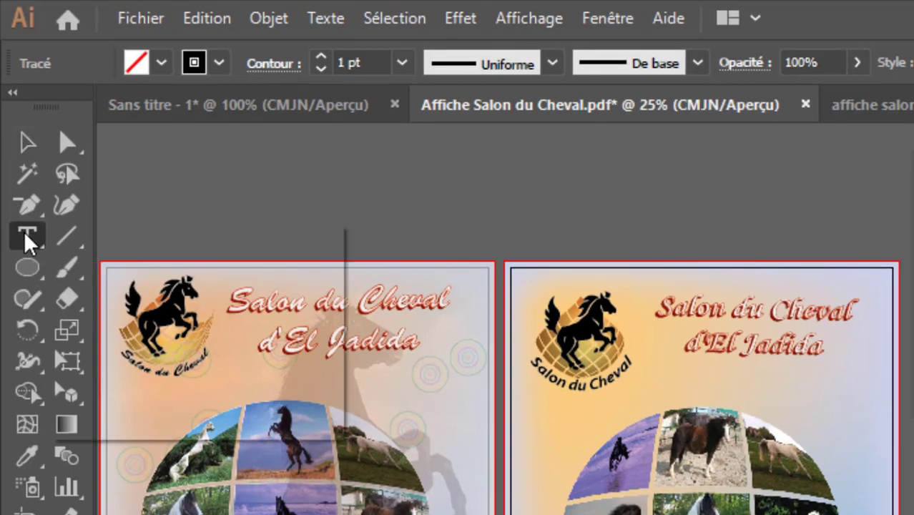
pyautogui.moveTo(26, 233); pyautogui.dragTo(200, 297)
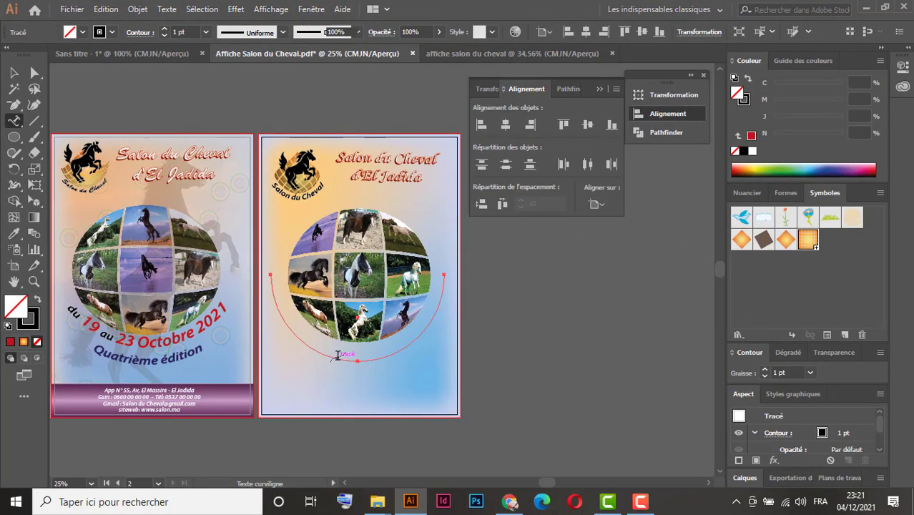
pyautogui.click(337, 356)
pyautogui.press('Escape')
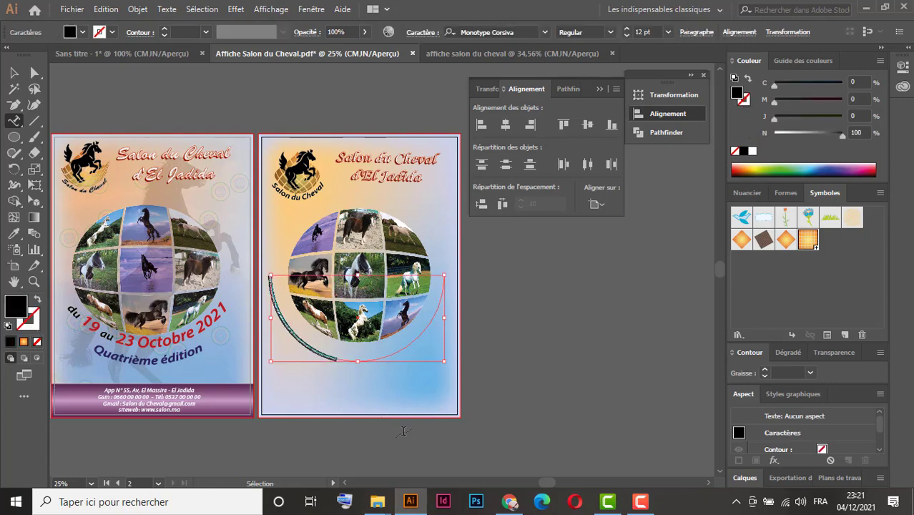
pyautogui.hotkey('ctrl', 'v')
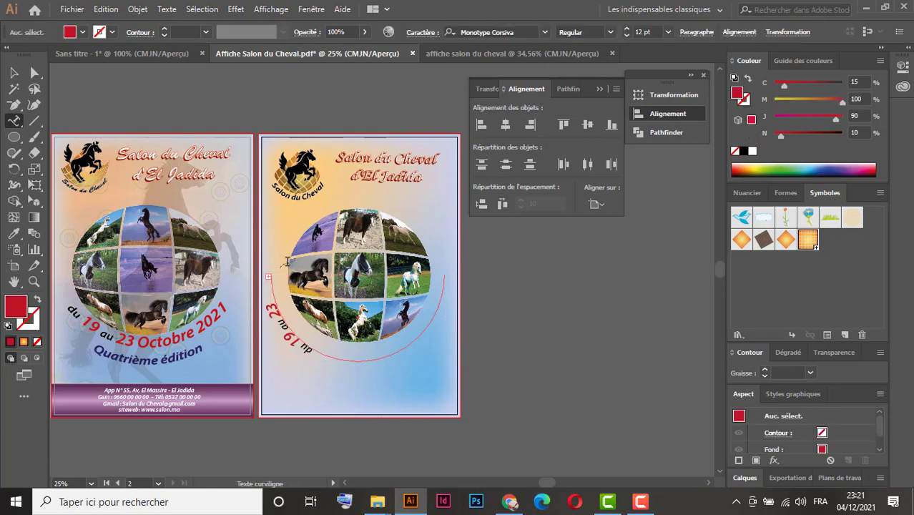
pyautogui.click(13, 73)
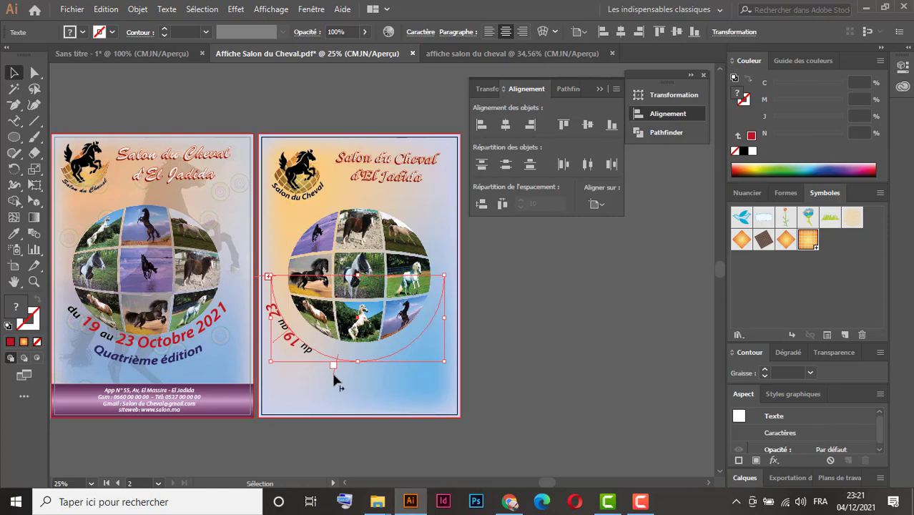
pyautogui.moveTo(334, 375); pyautogui.dragTo(457, 280)
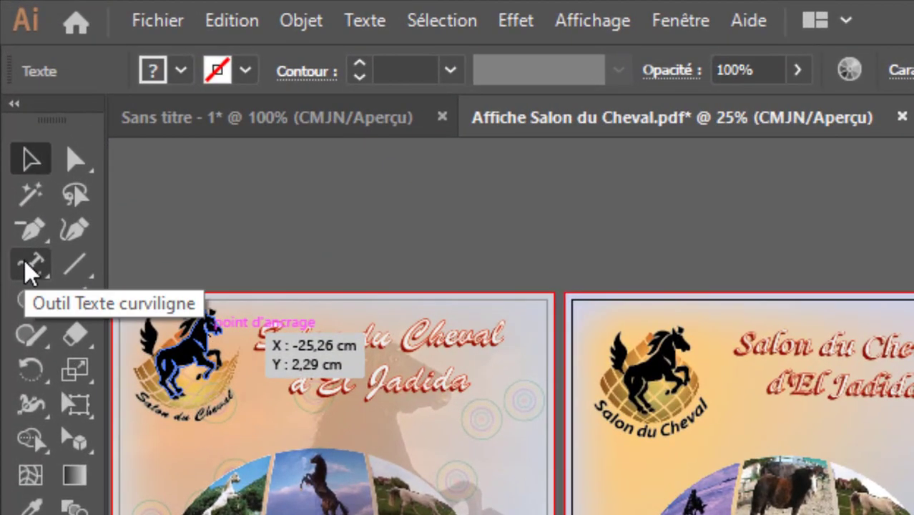
# - Flip the curved date text to the inner side of the arc with the Symétrie path option, keeping the Arc-en-ciel effect
pyautogui.doubleClick(27, 261)
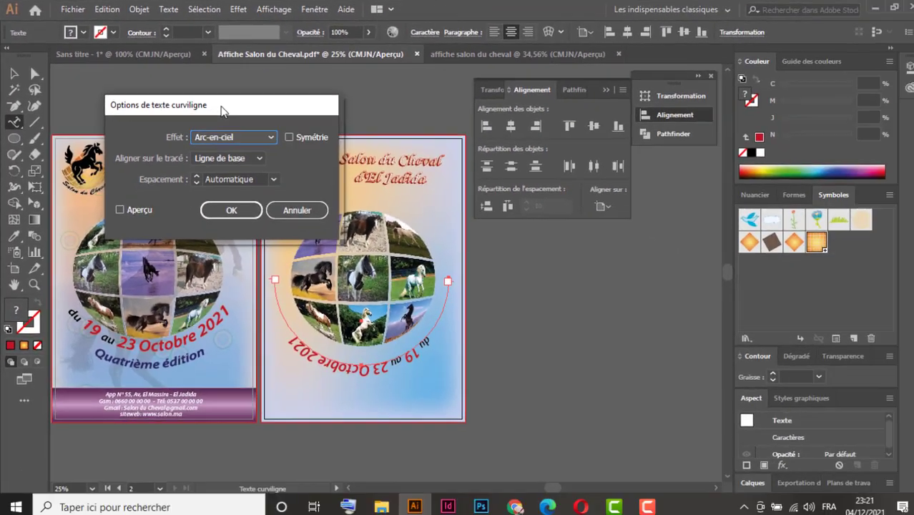
pyautogui.moveTo(222, 111); pyautogui.dragTo(626, 269)
pyautogui.click(530, 368)
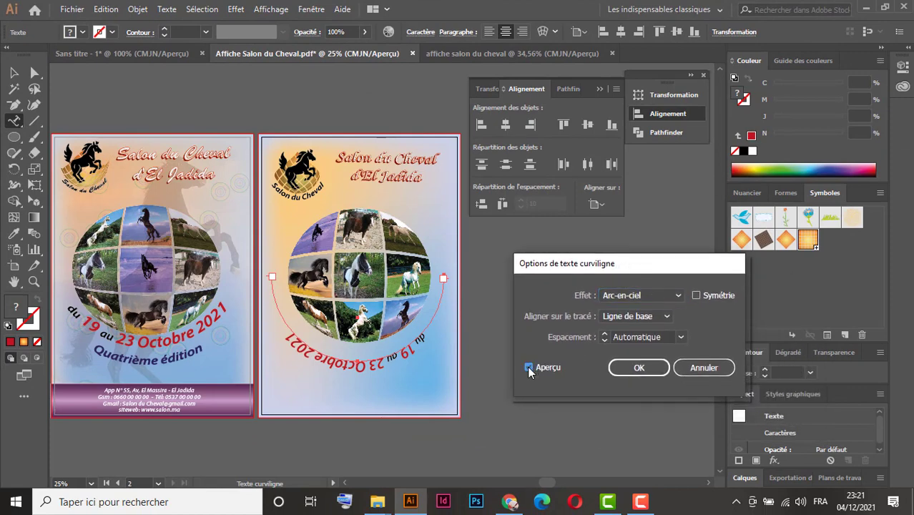
pyautogui.click(697, 296)
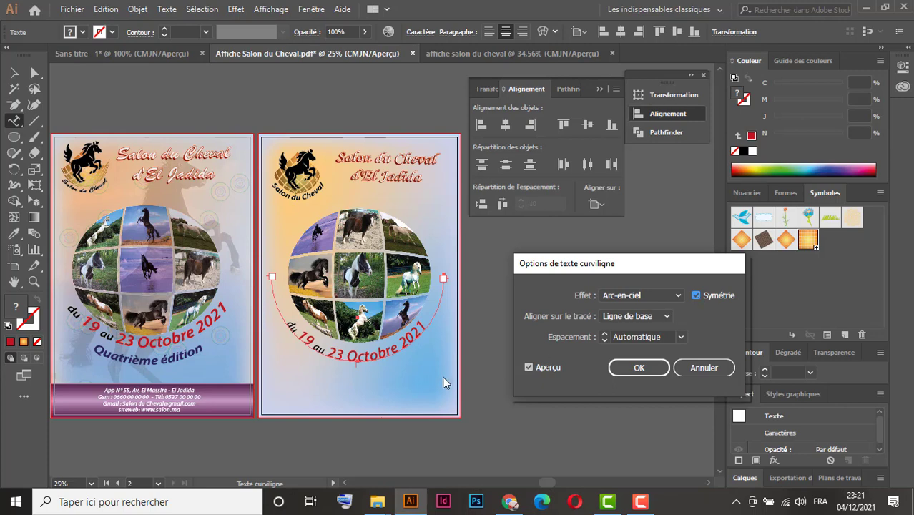
pyautogui.click(639, 368)
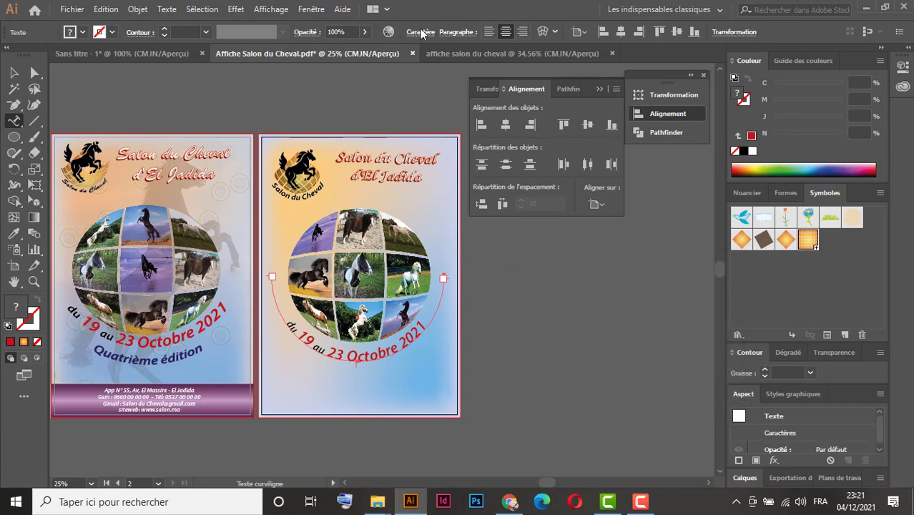
pyautogui.press('Escape')
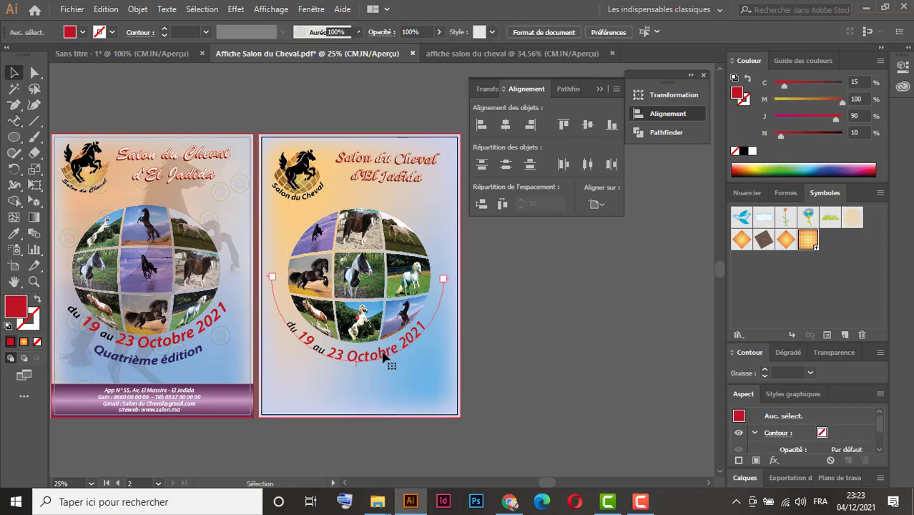
# - Copy the line "Quatrième édition" from the curved envelope text on the finished poster and leave the envelope's isolation mode
pyautogui.click(414, 356)
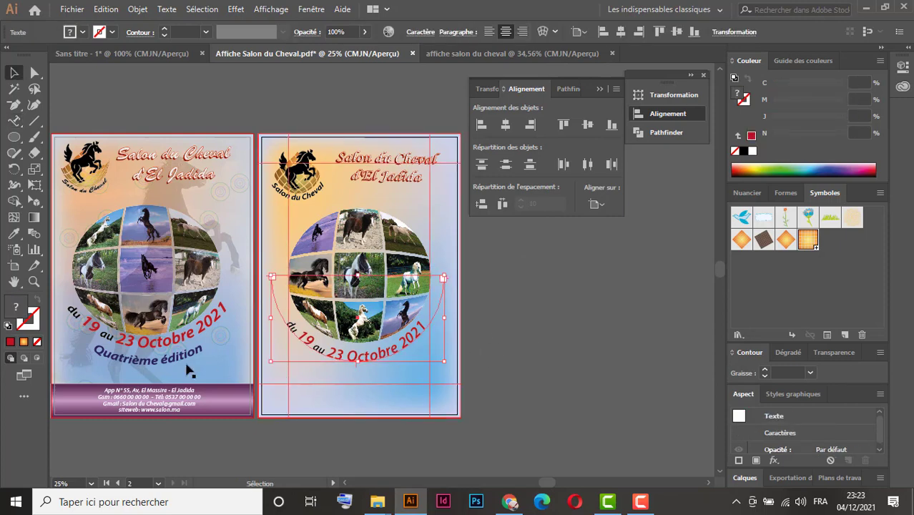
pyautogui.doubleClick(147, 348)
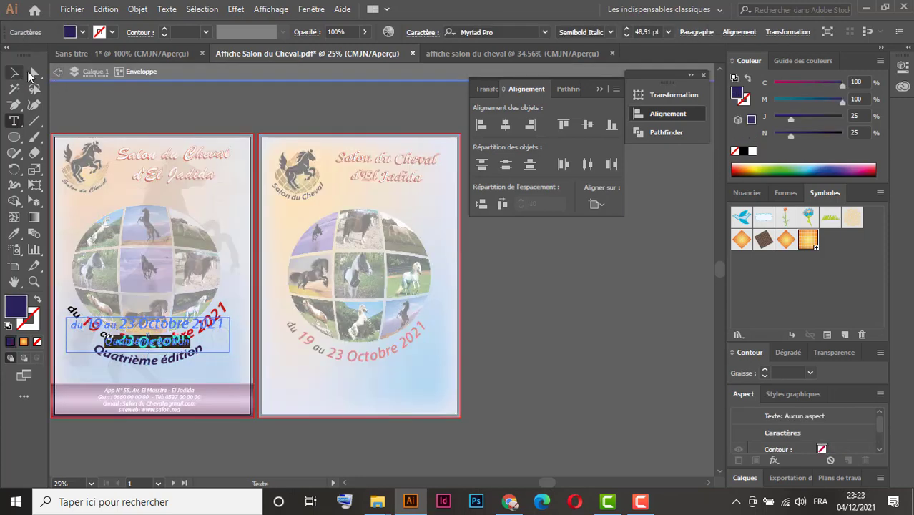
pyautogui.click(56, 71)
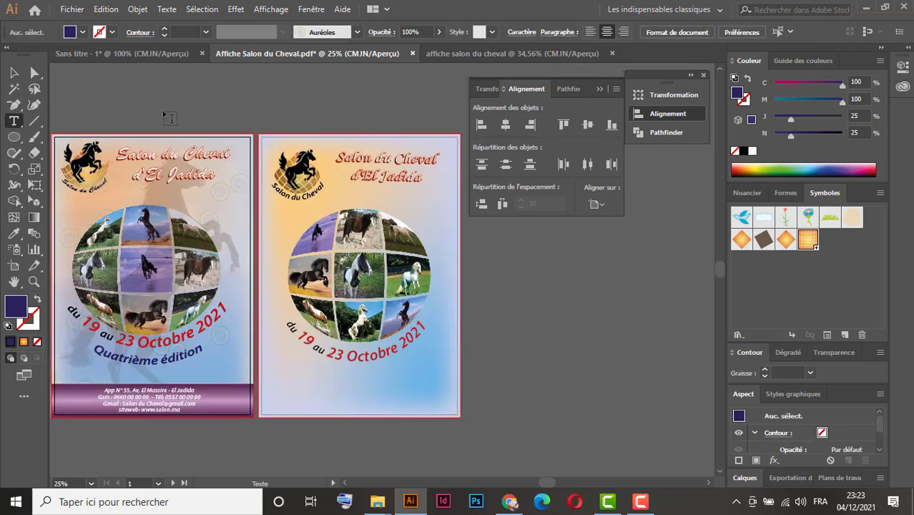
pyautogui.press('v')
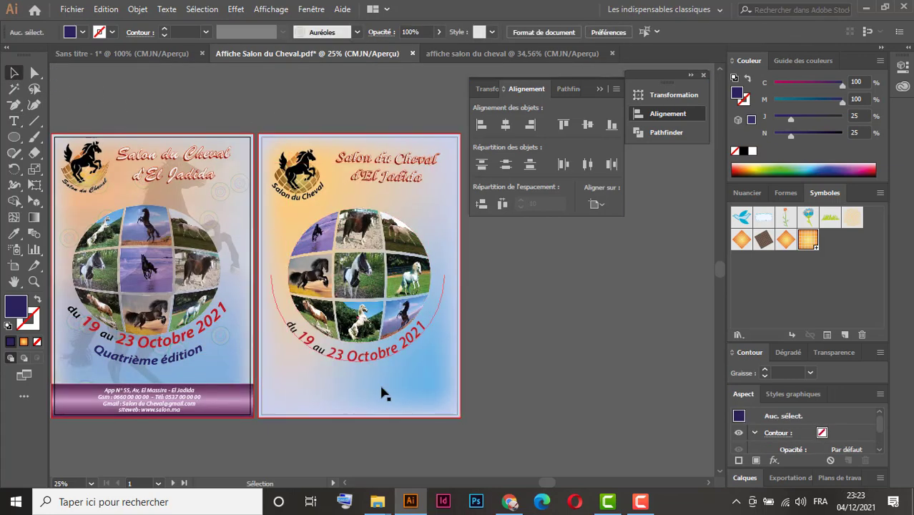
# - Duplicate the curved date text slightly below itself, replace the copy's wording with "Quatrième édition", and deselect it
pyautogui.click(355, 364)
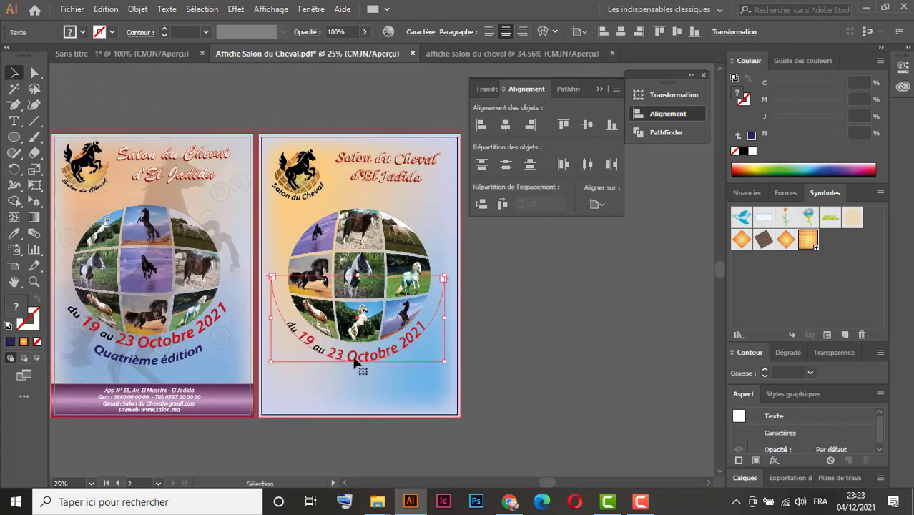
pyautogui.moveTo(356, 361)
pyautogui.mouseDown()
pyautogui.moveTo(326, 364)
pyautogui.moveTo(360, 367)
pyautogui.mouseUp()
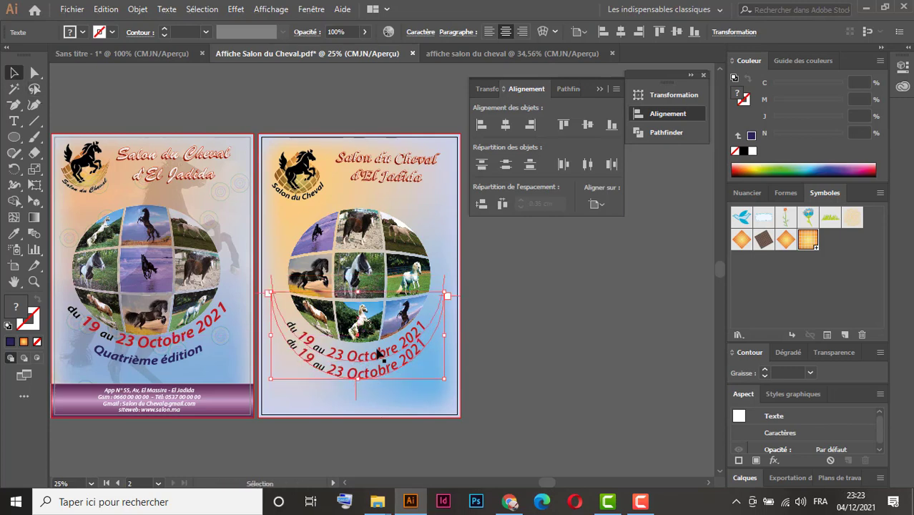
pyautogui.doubleClick(377, 375)
pyautogui.hotkey('ctrl', 'a')
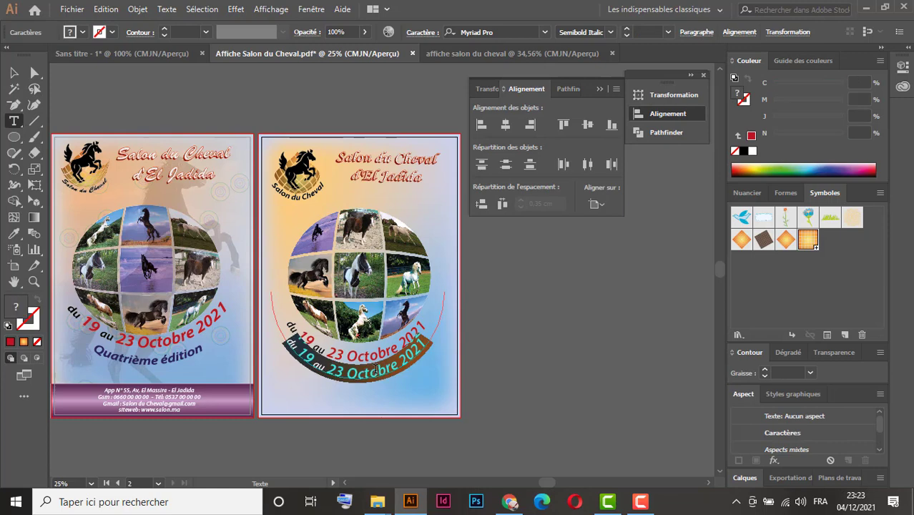
pyautogui.write('Quatrième édition')
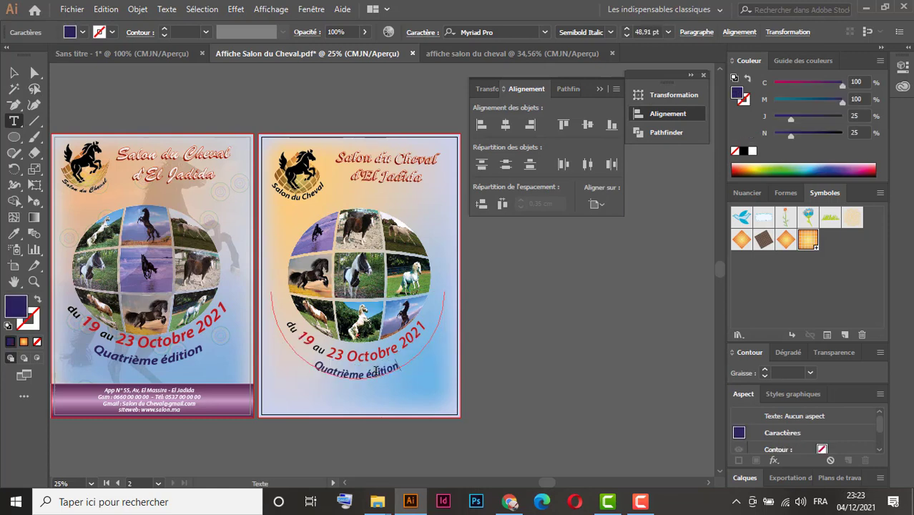
pyautogui.click(13, 72)
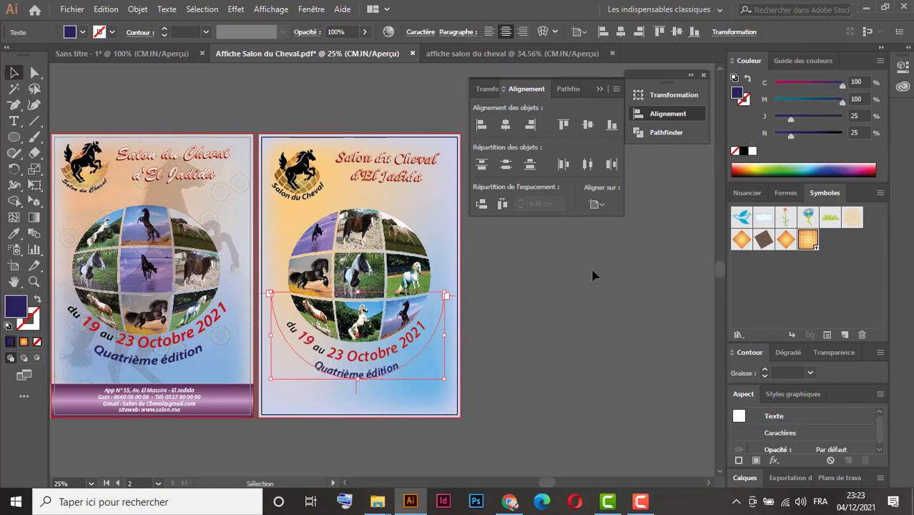
pyautogui.click(565, 355)
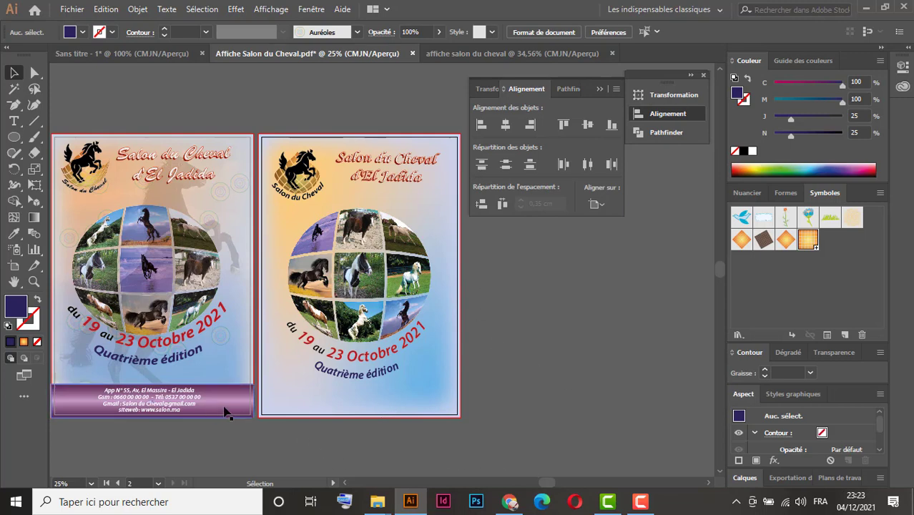
# - Draw a full-width rectangle along the bottom edge of the new poster, matching the height of the reference's contact band
pyautogui.press('space')
pyautogui.moveTo(282, 453); pyautogui.dragTo(346, 423)
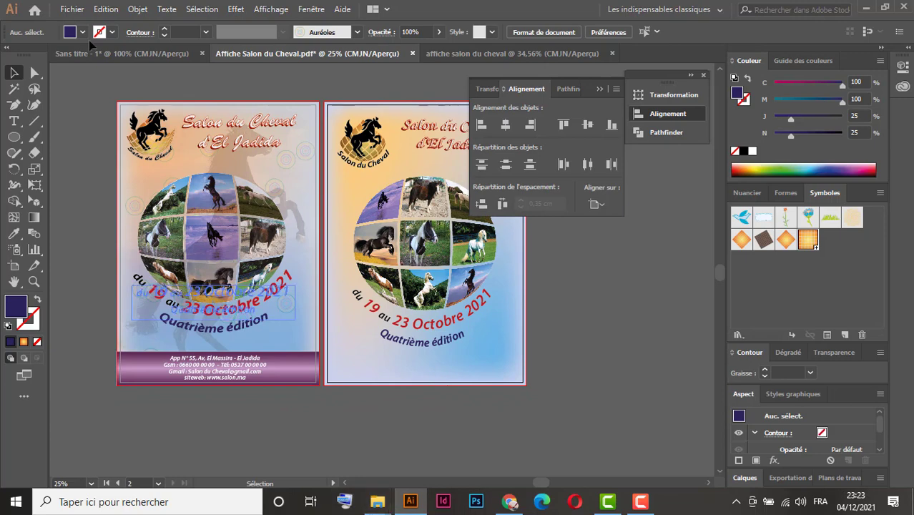
pyautogui.click(14, 137)
pyautogui.moveTo(14, 139); pyautogui.dragTo(79, 138)
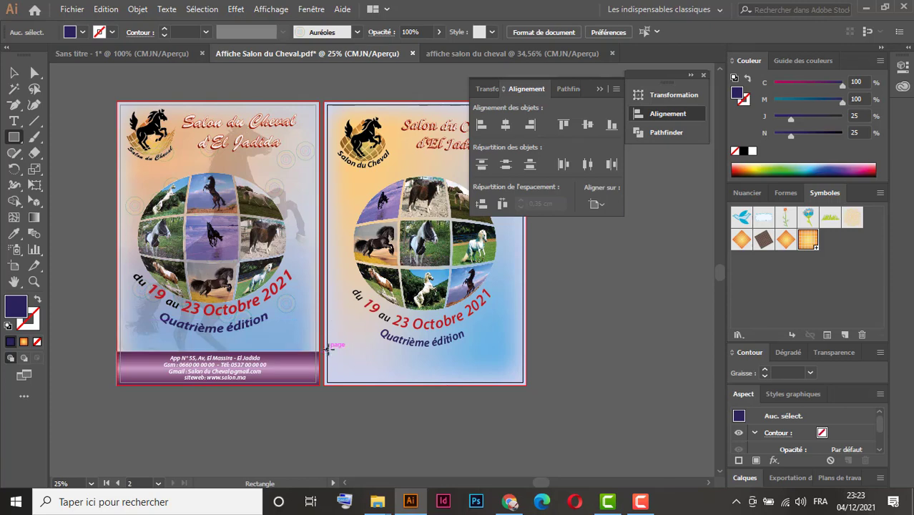
pyautogui.moveTo(325, 351); pyautogui.dragTo(526, 386)
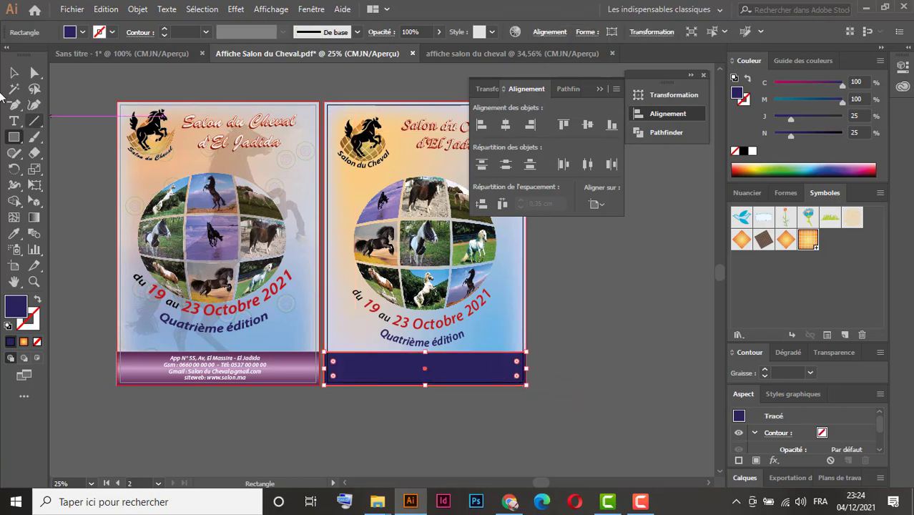
pyautogui.click(14, 73)
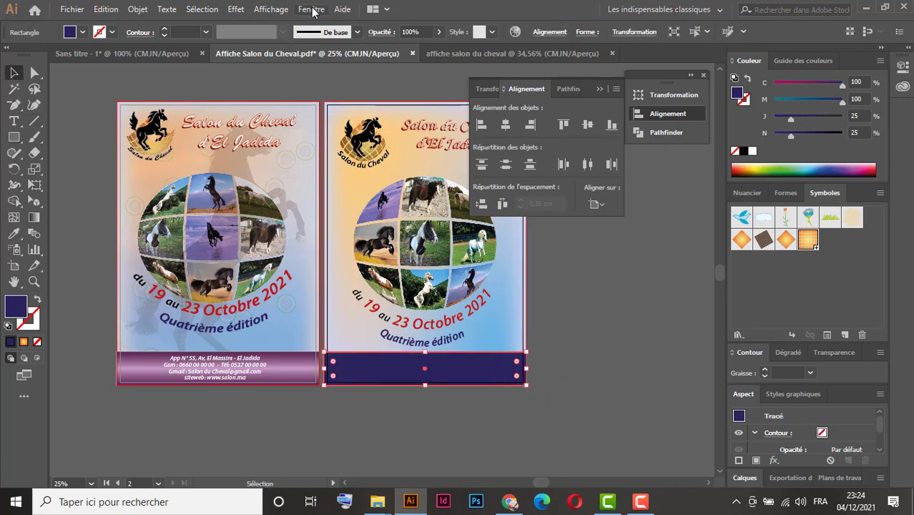
# - Apply the purple gradient graphic style from the Effets de texte library to the bottom rectangle, and close the library
pyautogui.click(313, 10)
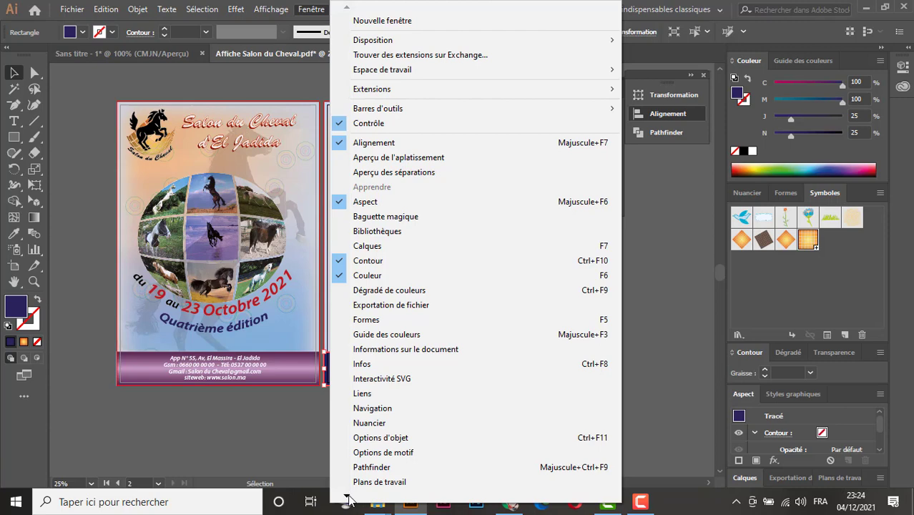
pyautogui.moveTo(348, 498)
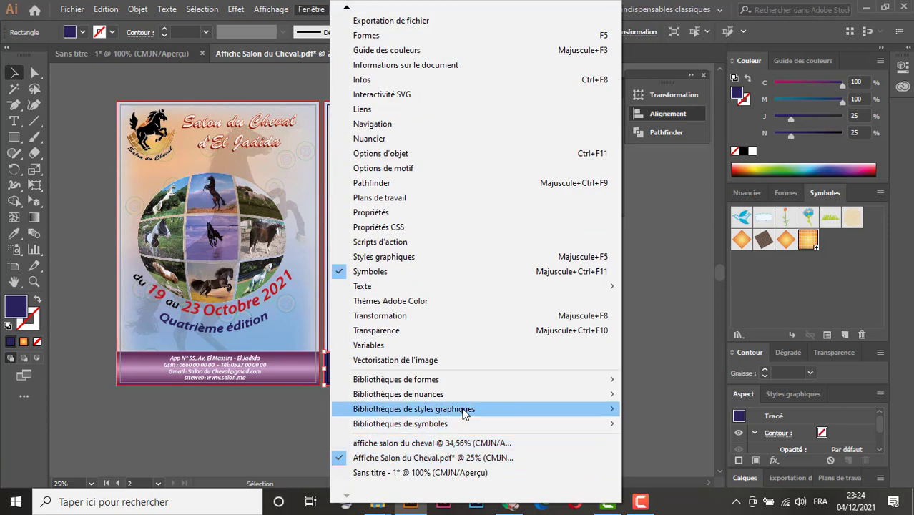
pyautogui.moveTo(466, 414)
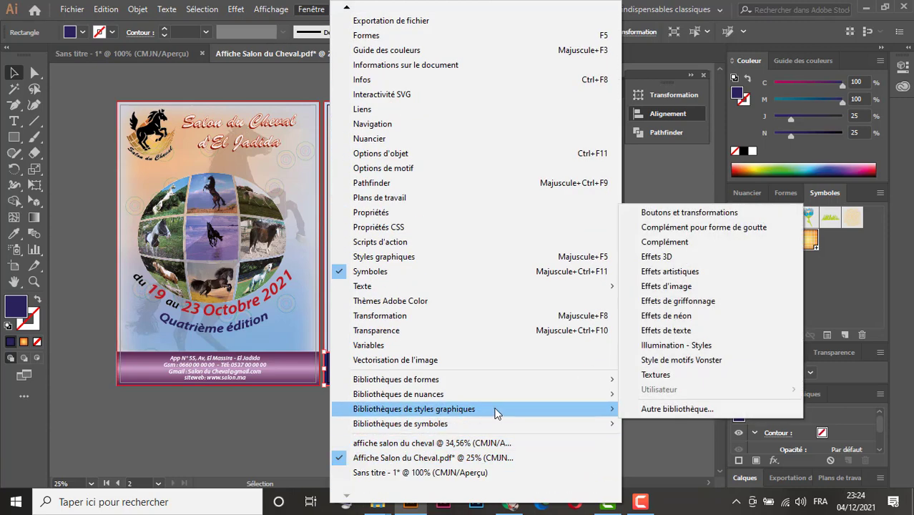
pyautogui.click(666, 330)
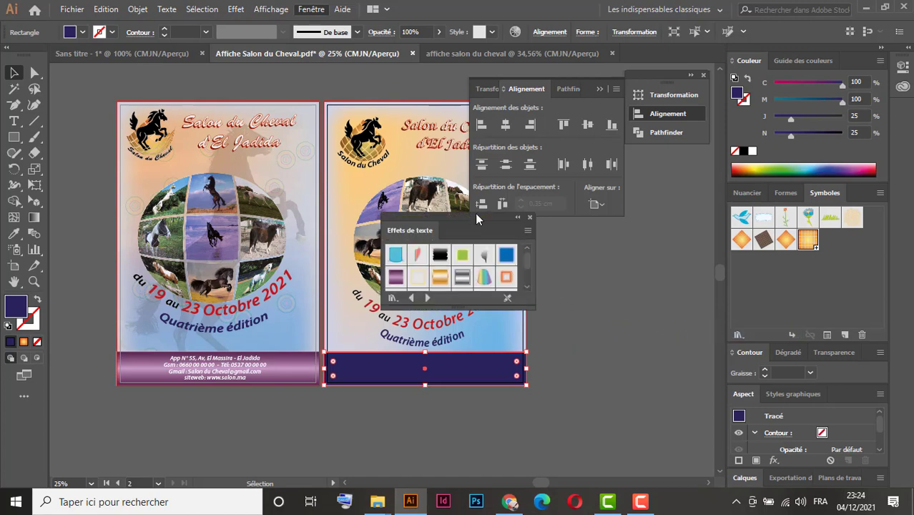
pyautogui.moveTo(470, 215); pyautogui.dragTo(631, 223)
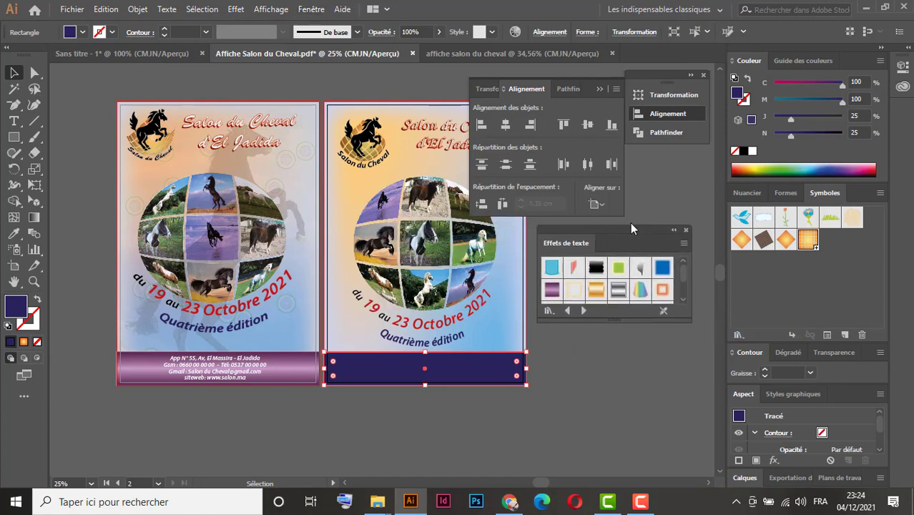
pyautogui.click(560, 285)
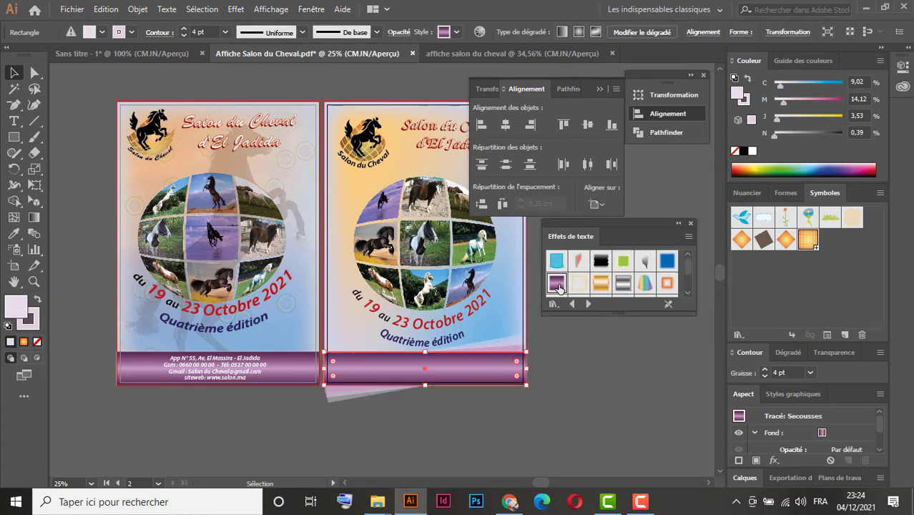
pyautogui.hotkey('ctrl', 'space')
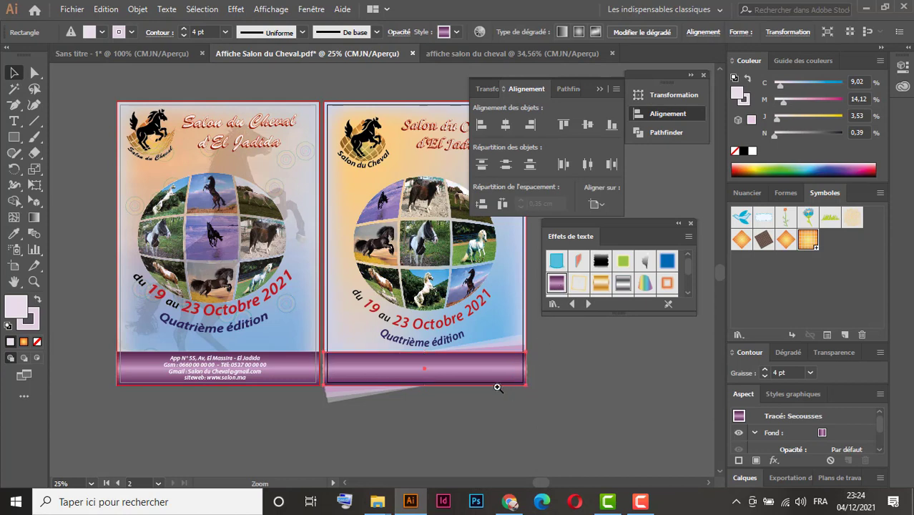
pyautogui.keyDown('ctrl'); pyautogui.click(491, 384); pyautogui.keyUp('ctrl')
pyautogui.keyDown('ctrl'); pyautogui.click(320, 277); pyautogui.keyUp('ctrl')
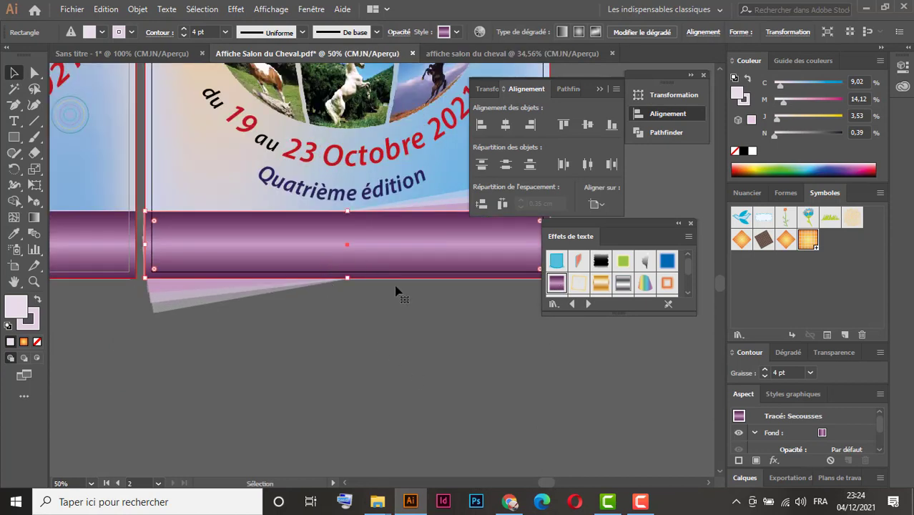
pyautogui.moveTo(445, 292); pyautogui.dragTo(406, 392)
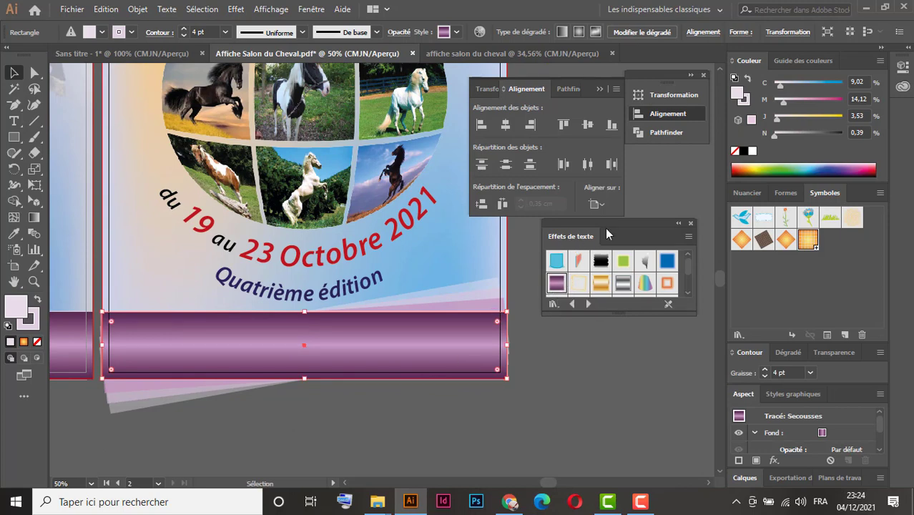
pyautogui.click(691, 225)
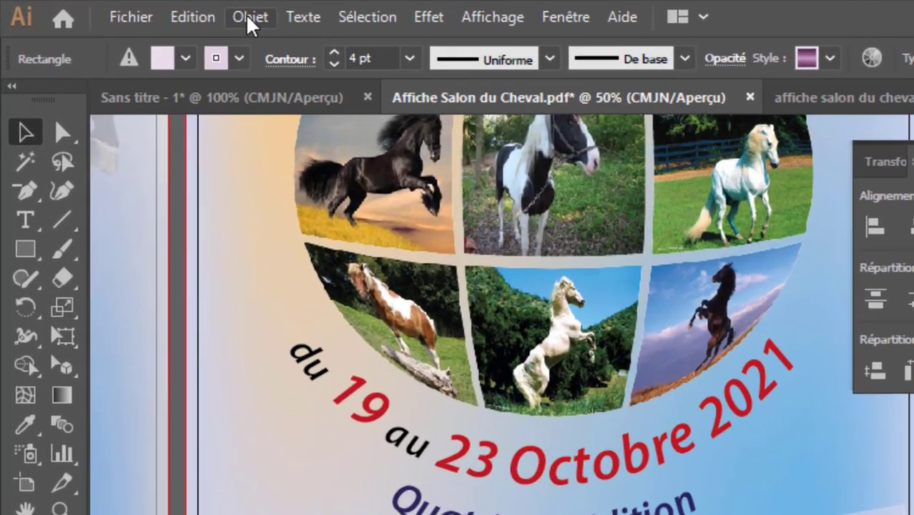
# - Expand the styled rectangle's appearance with Décomposer l'aspect and ungroup the resulting shapes
pyautogui.click(138, 10)
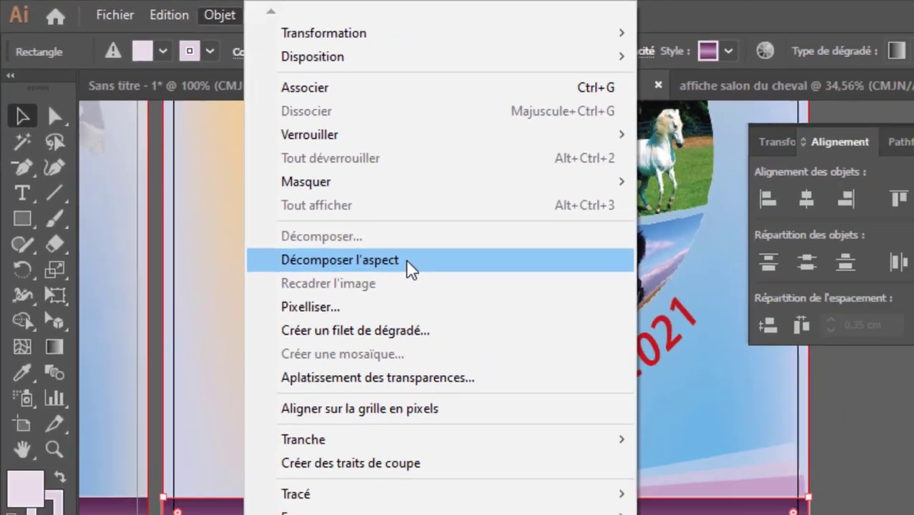
pyautogui.click(502, 333)
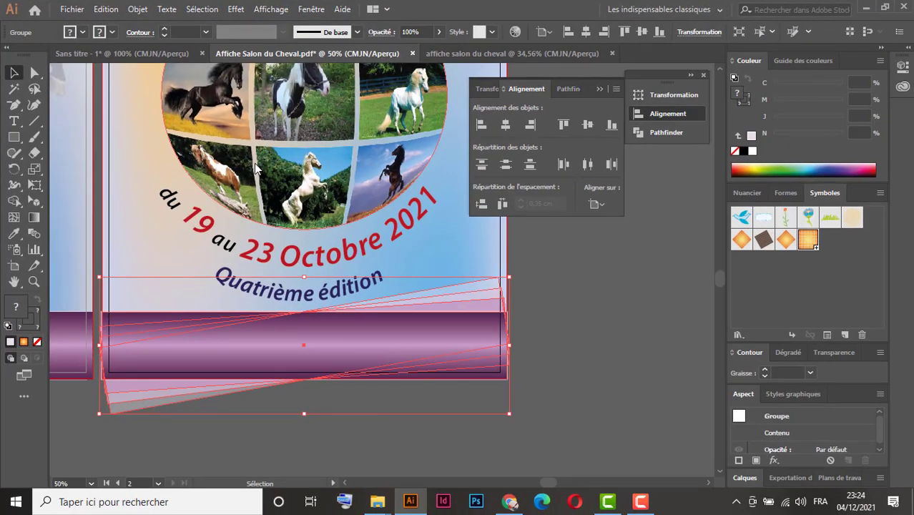
pyautogui.rightClick(425, 316)
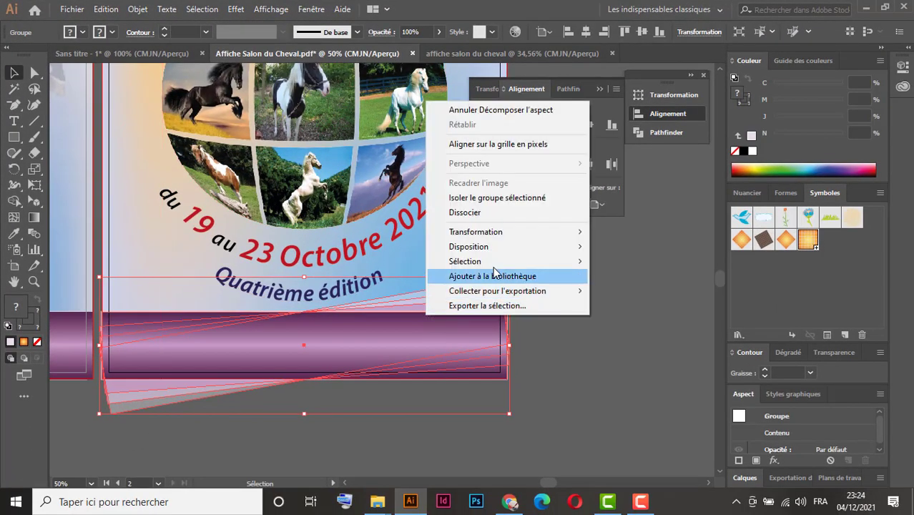
pyautogui.click(487, 213)
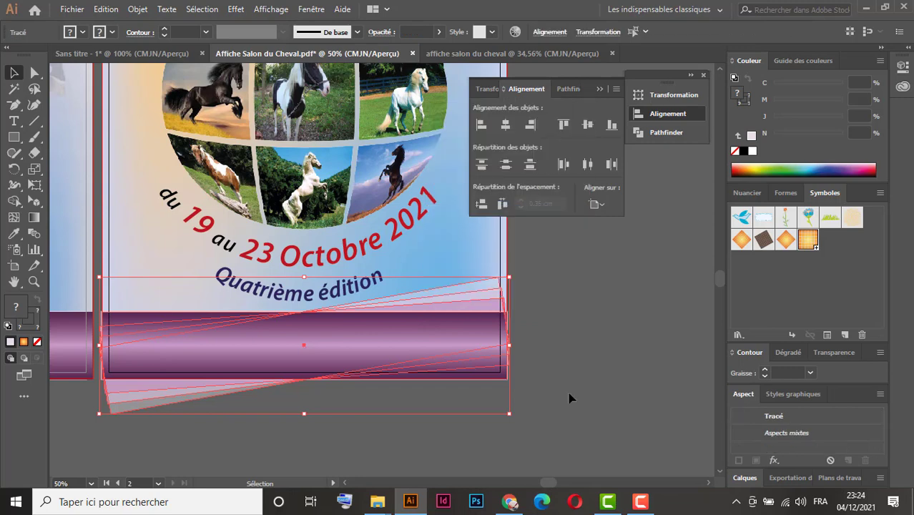
# - Delete the tilted translucent shapes behind the purple band, keeping only the straight gradient band
pyautogui.click(322, 465)
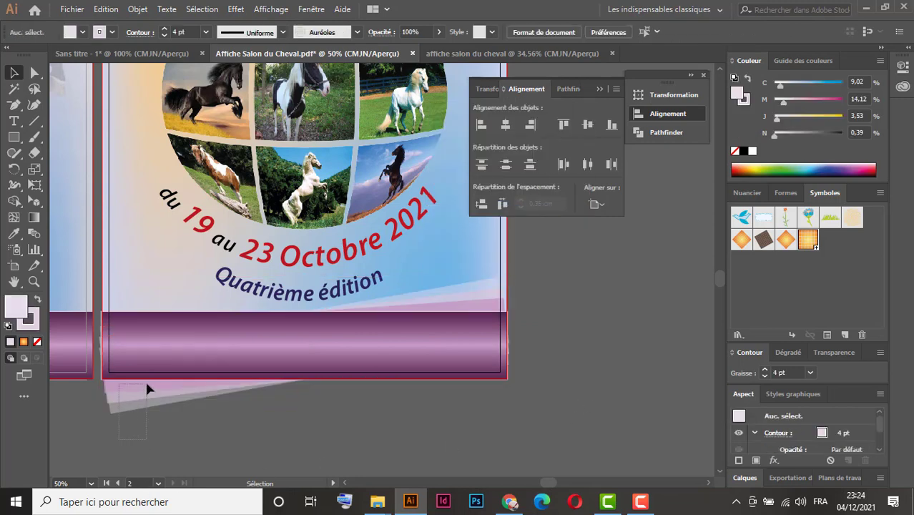
pyautogui.moveTo(147, 387); pyautogui.dragTo(153, 398)
pyautogui.press('Delete')
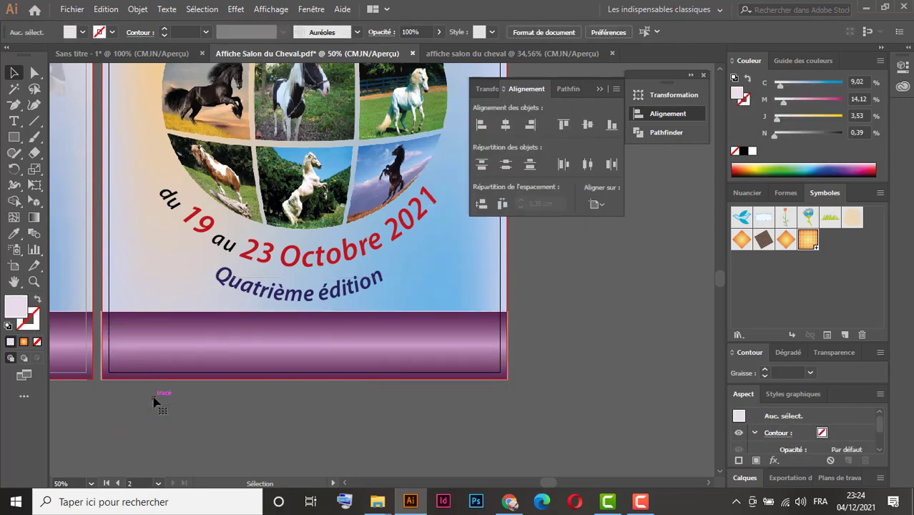
# - Copy the contact details text from the finished poster's band and place it on the new poster's purple band
pyautogui.hscroll(-5, 419, 425)
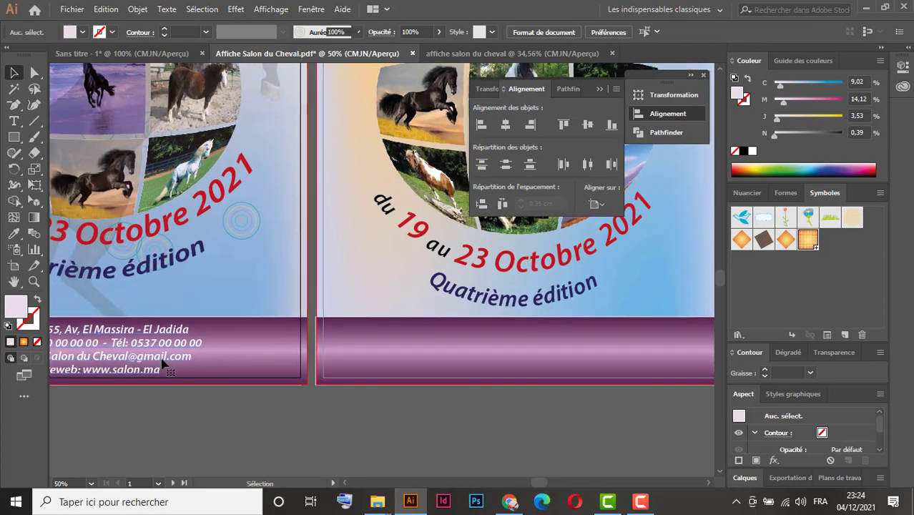
pyautogui.click(170, 368)
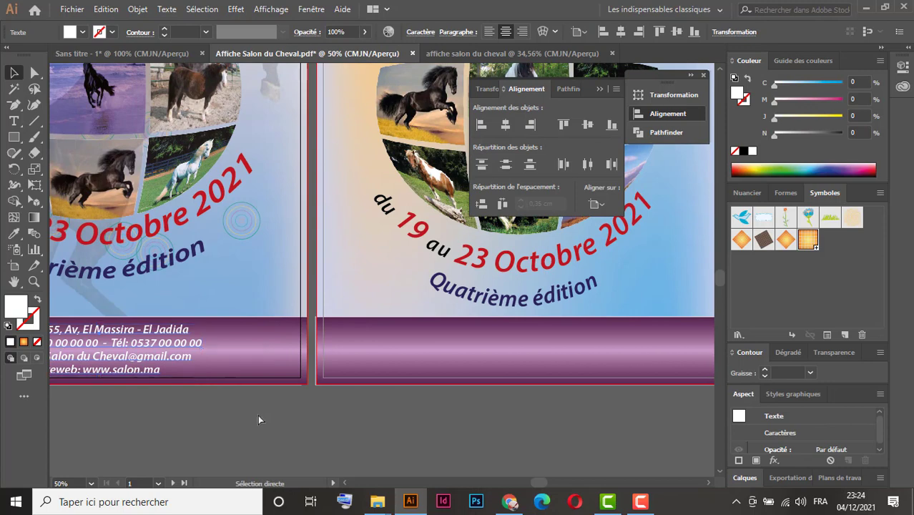
pyautogui.moveTo(494, 399); pyautogui.dragTo(274, 409)
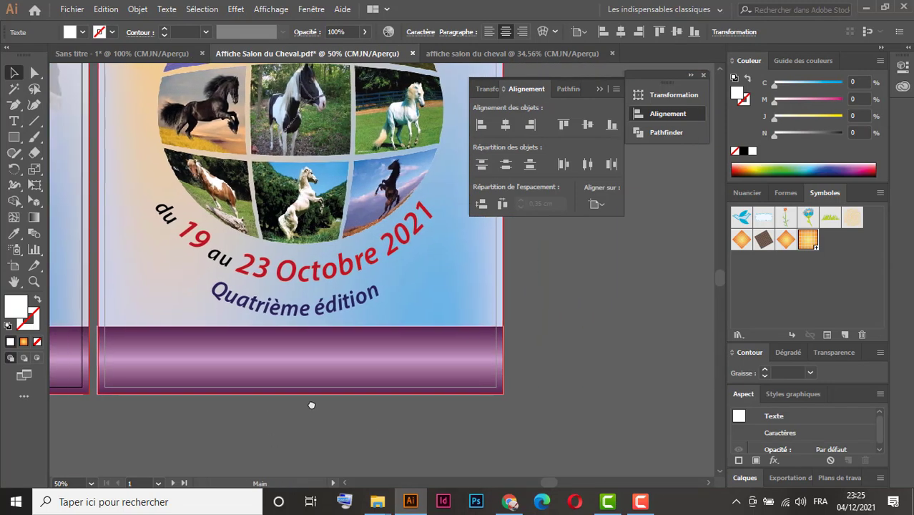
pyautogui.hotkey('ctrl', 'v')
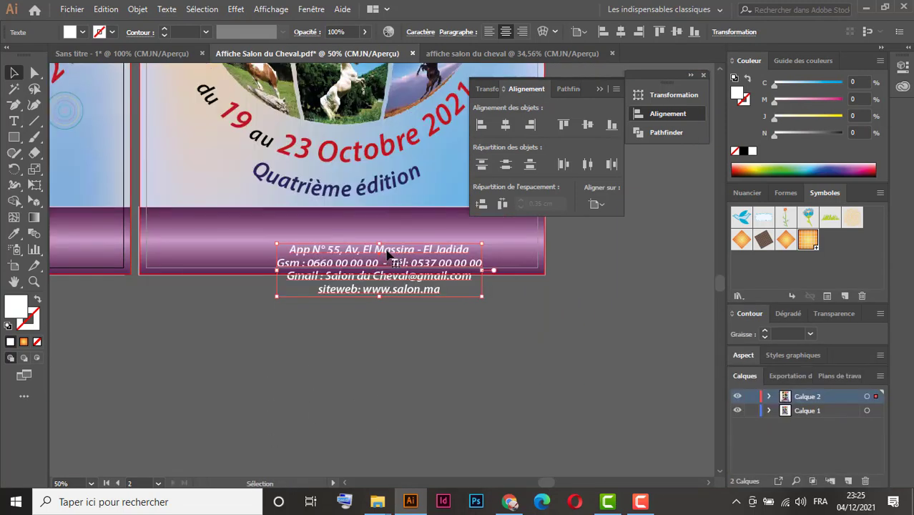
pyautogui.moveTo(392, 257); pyautogui.dragTo(360, 224)
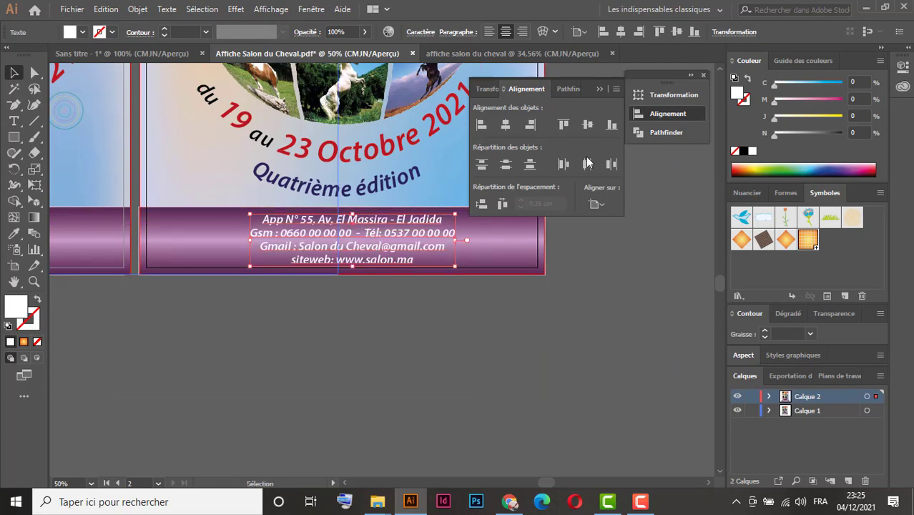
# - Center the contact details text horizontally on the artboard within the purple band, then deselect it
pyautogui.click(601, 206)
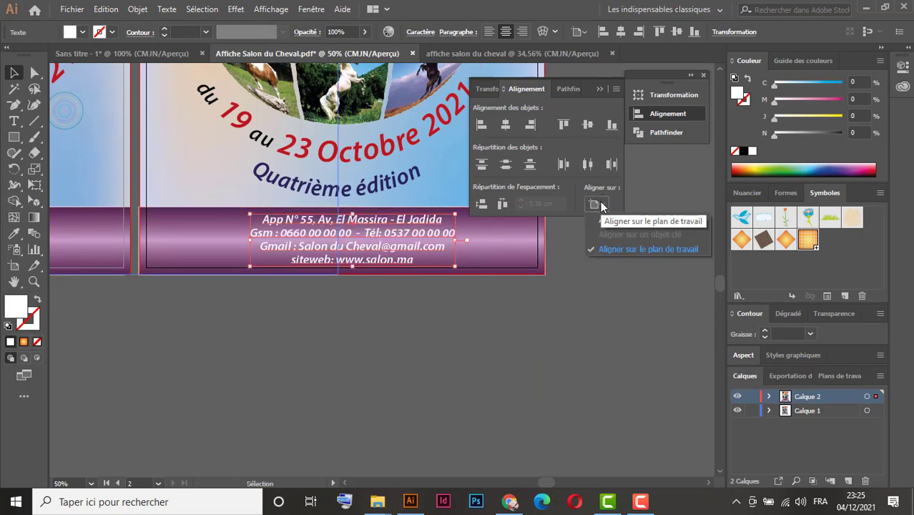
pyautogui.click(603, 206)
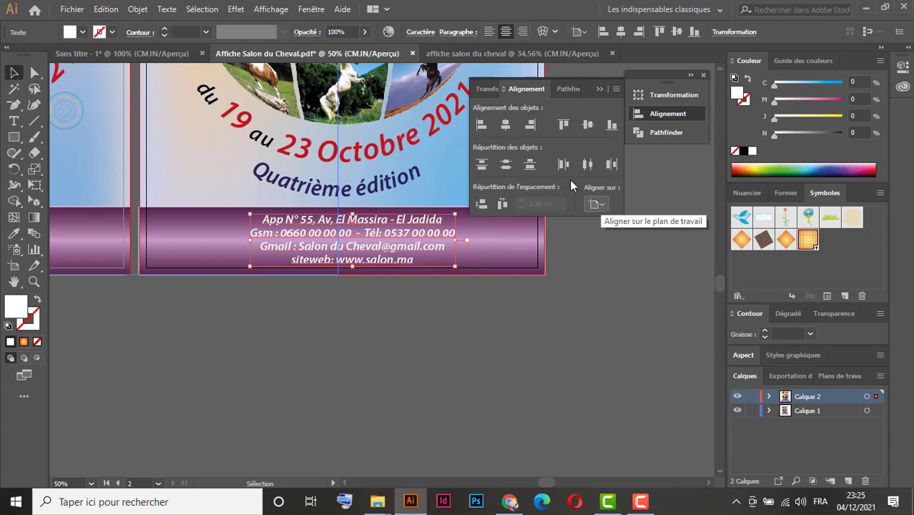
pyautogui.click(507, 125)
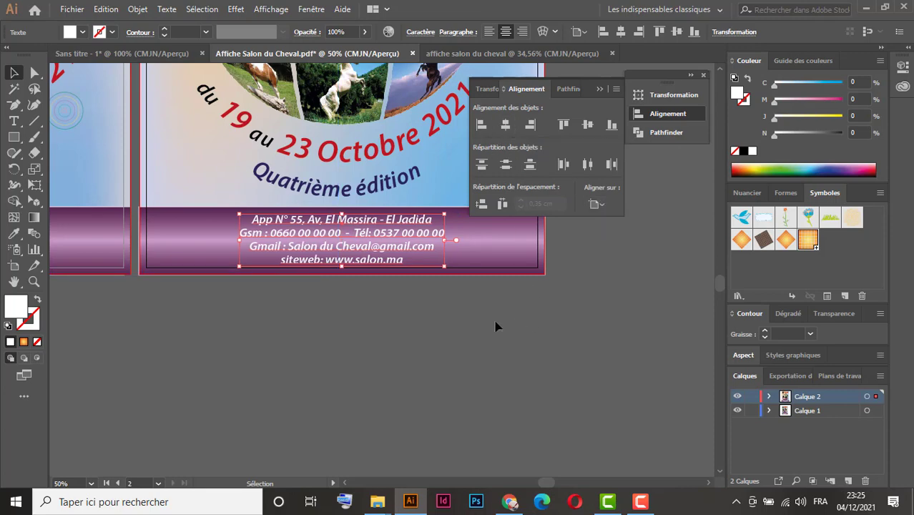
pyautogui.click(420, 341)
# - Import the rearing horse photo "image 2" and place it over the new poster, scaled to the poster's full height
pyautogui.hotkey('ctrl', '-')
pyautogui.hotkey('ctrl', '-')
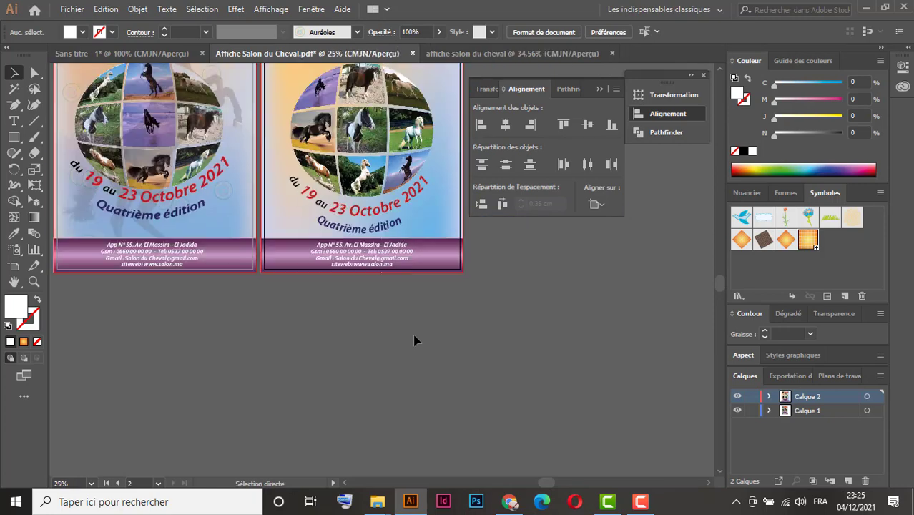
pyautogui.moveTo(367, 294); pyautogui.dragTo(445, 466)
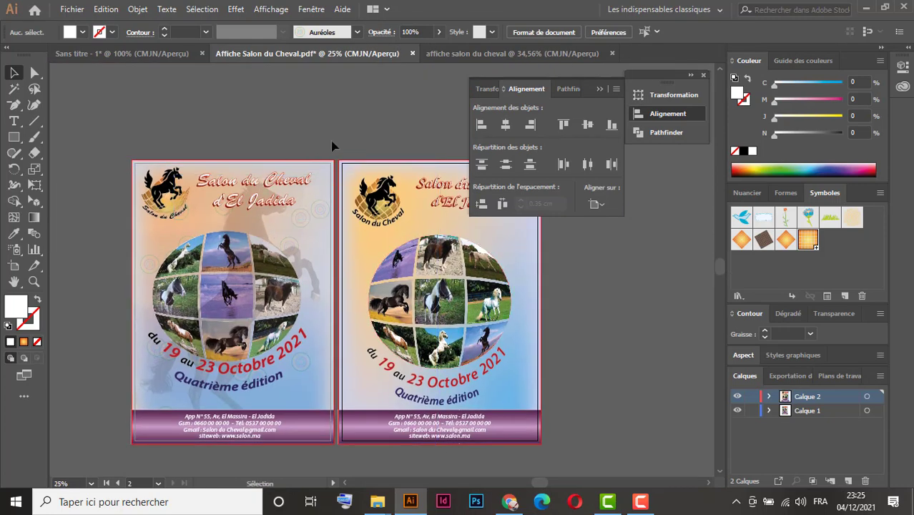
pyautogui.moveTo(374, 143); pyautogui.dragTo(243, 123)
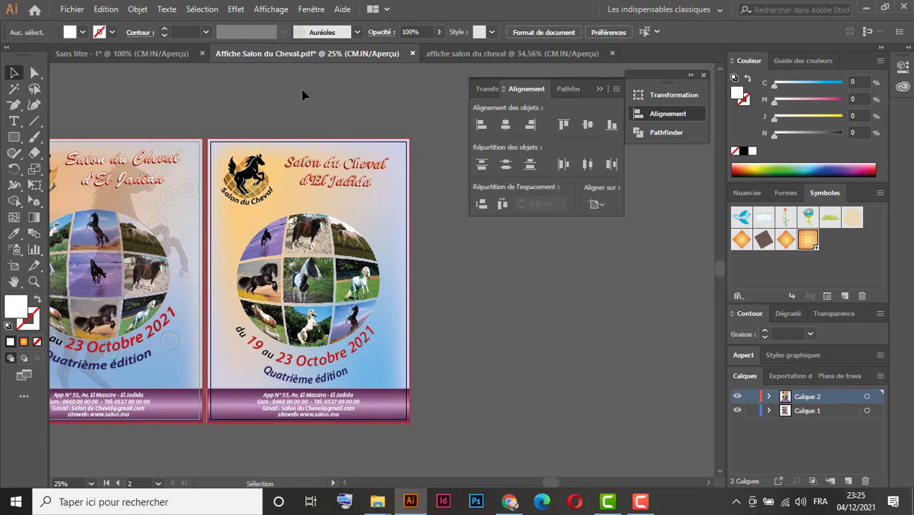
pyautogui.moveTo(298, 104); pyautogui.dragTo(329, 95)
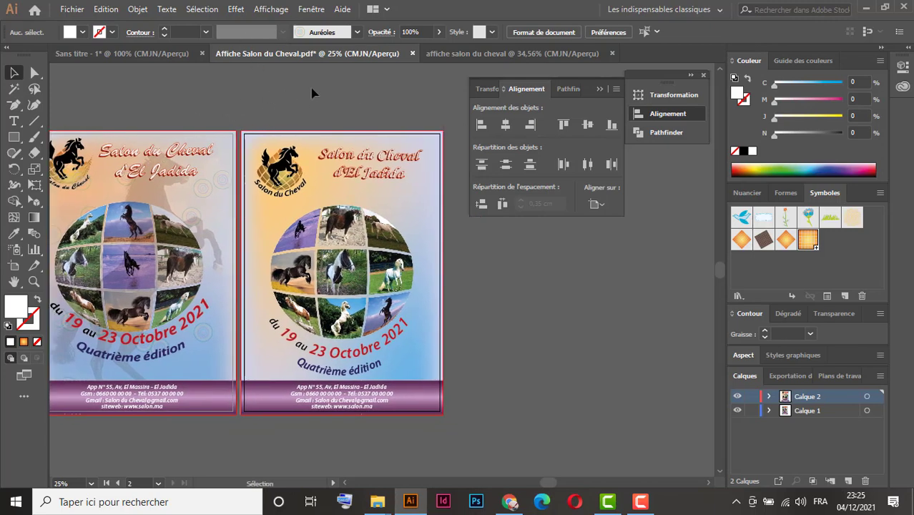
pyautogui.click(73, 9)
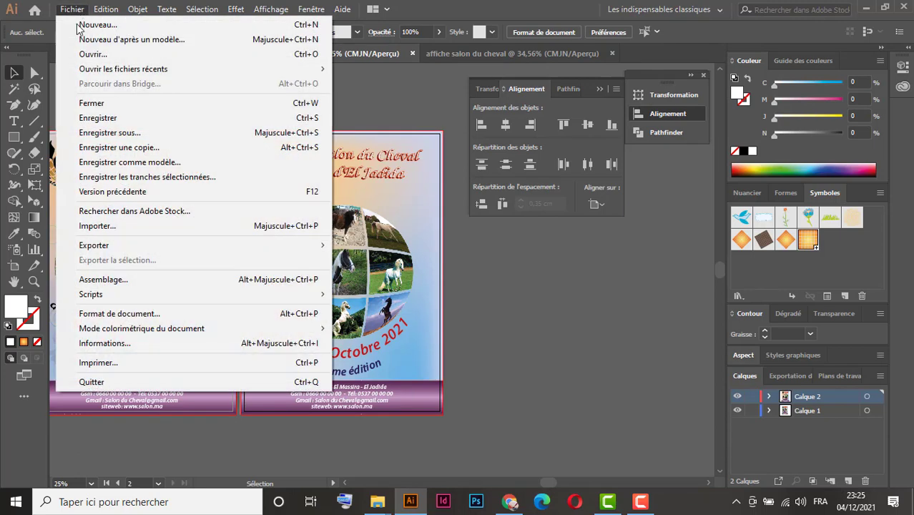
pyautogui.click(114, 226)
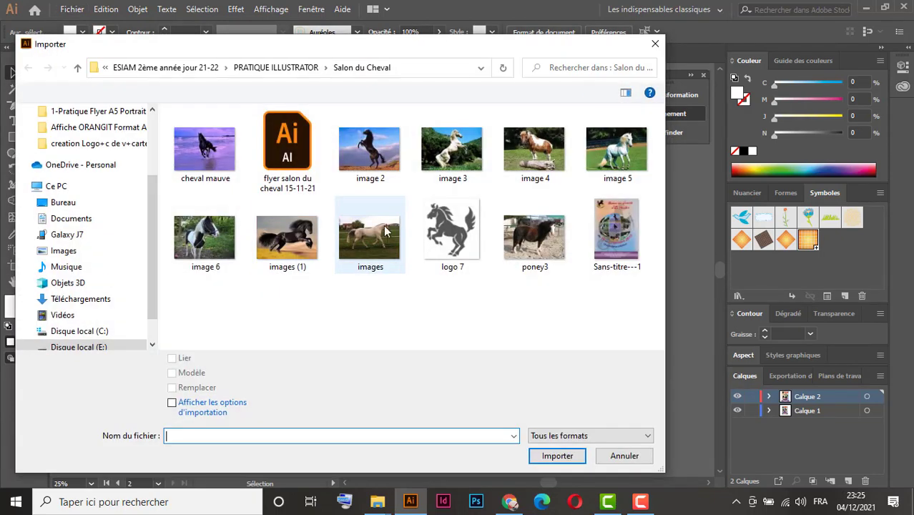
pyautogui.click(370, 150)
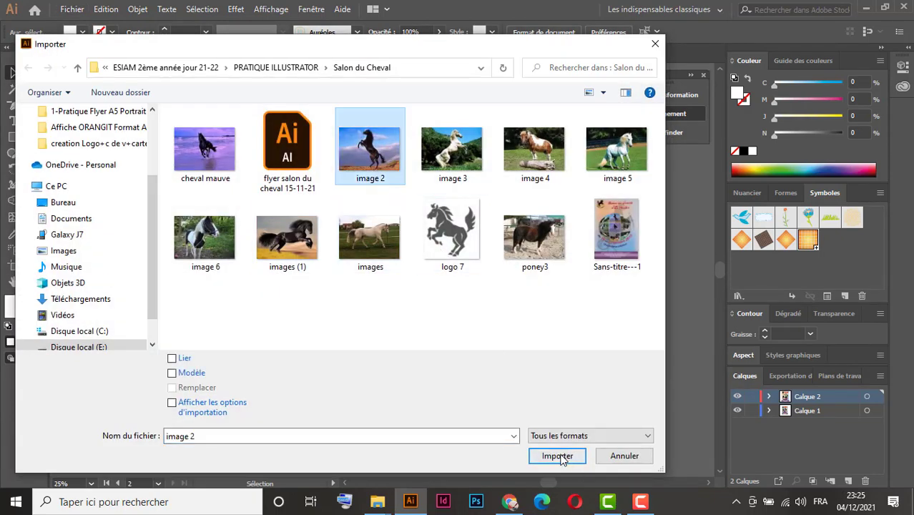
pyautogui.click(560, 455)
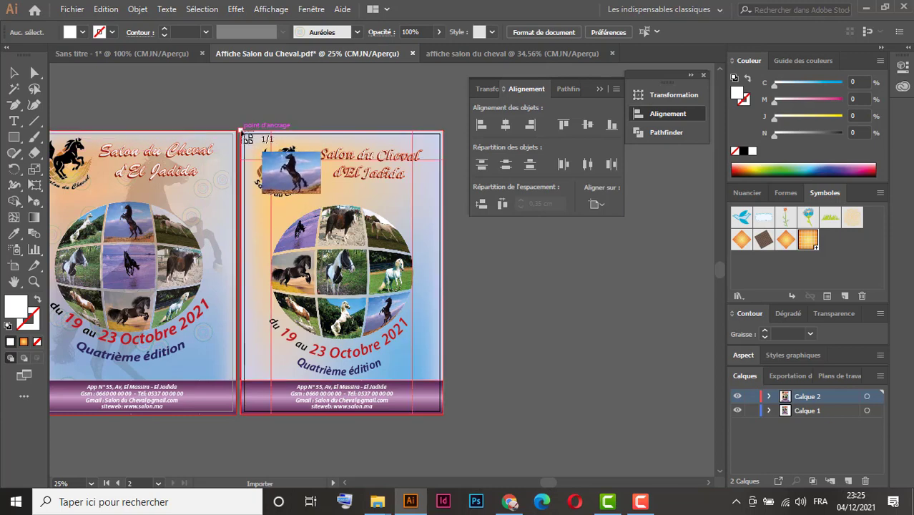
pyautogui.moveTo(241, 131); pyautogui.dragTo(639, 478)
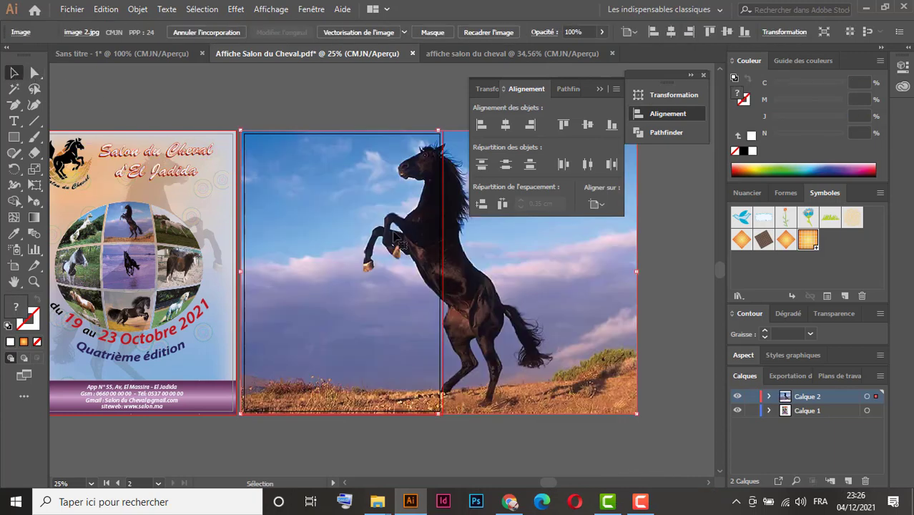
# - Shift the rearing horse photo horizontally so the horse's body sits centrally over the new poster
pyautogui.moveTo(425, 185); pyautogui.dragTo(349, 185)
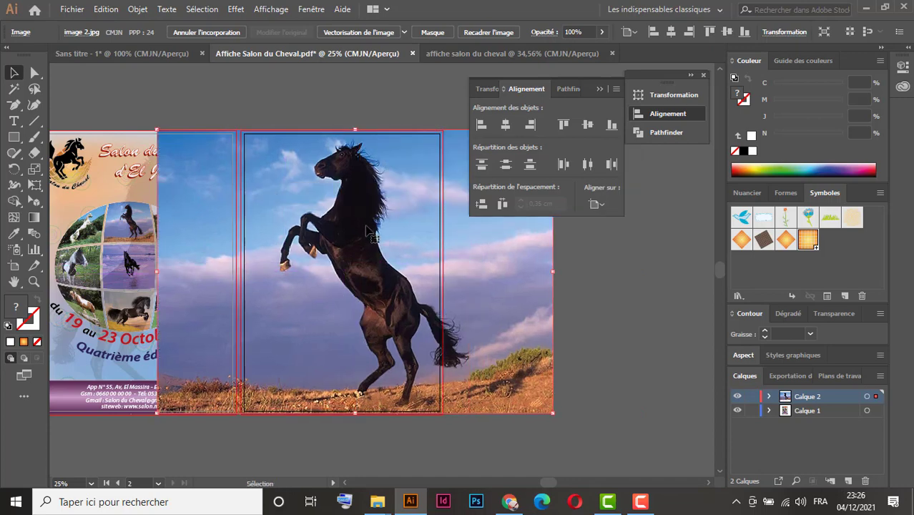
pyautogui.press('Left')
pyautogui.press('Left')
pyautogui.press('Left')
pyautogui.press('Left')
pyautogui.press('Left')
pyautogui.press('Left')
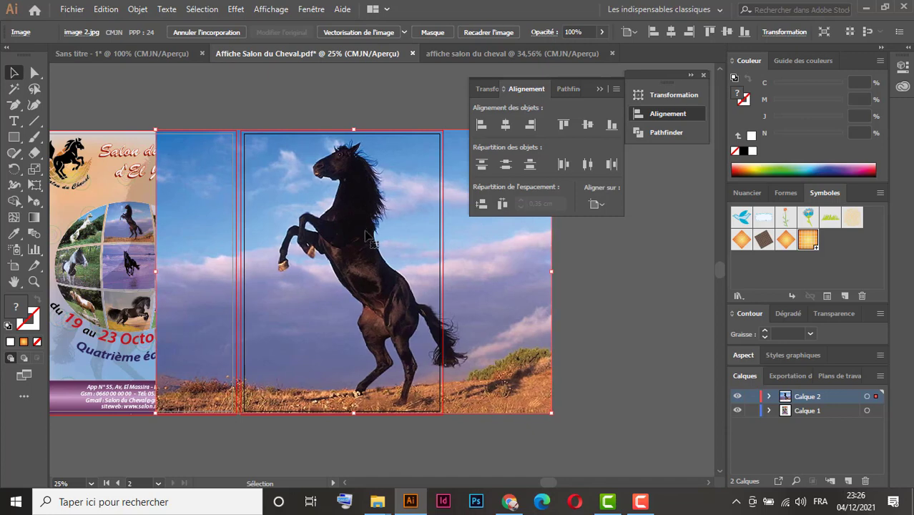
pyautogui.moveTo(366, 235); pyautogui.dragTo(338, 238)
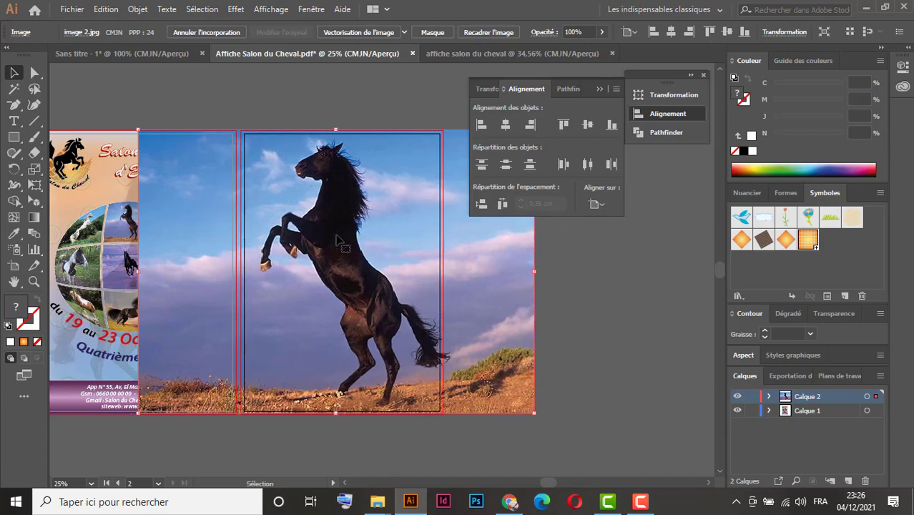
# - Mirror the horse photo about the vertical axis
pyautogui.rightClick(338, 237)
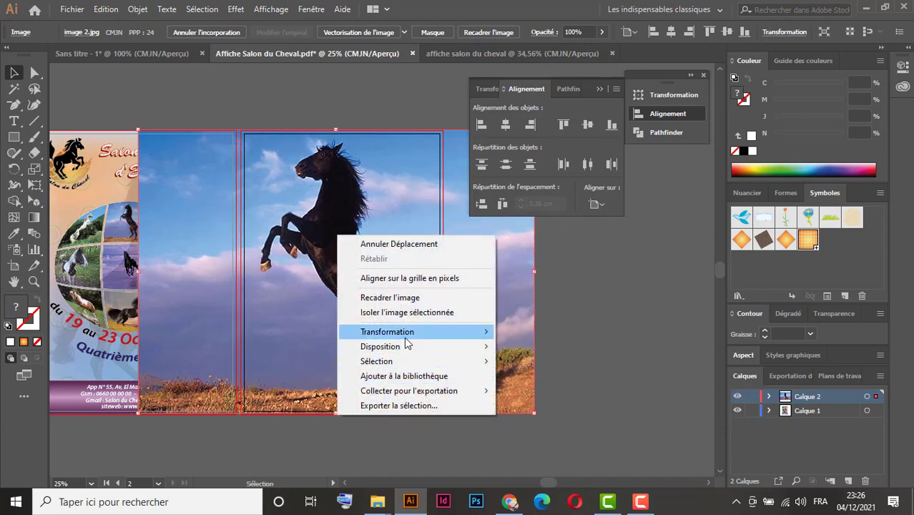
pyautogui.moveTo(405, 331)
pyautogui.click(533, 381)
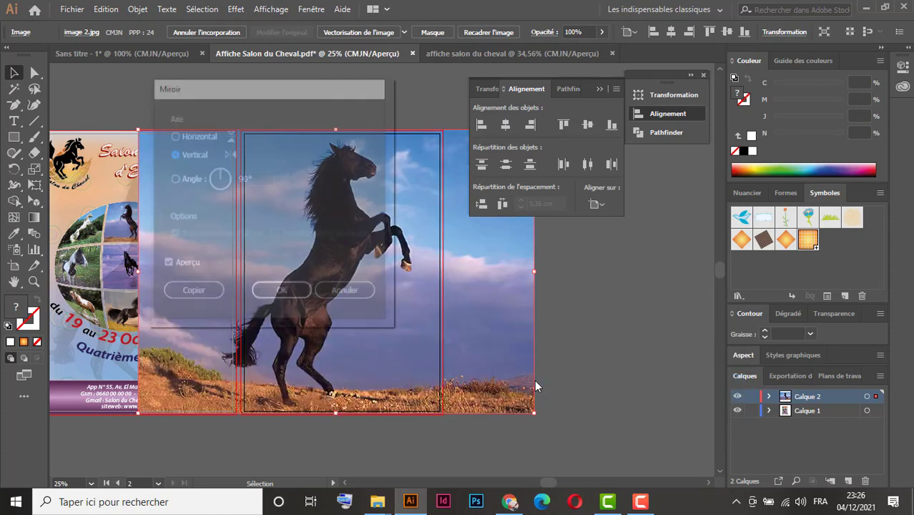
pyautogui.click(287, 290)
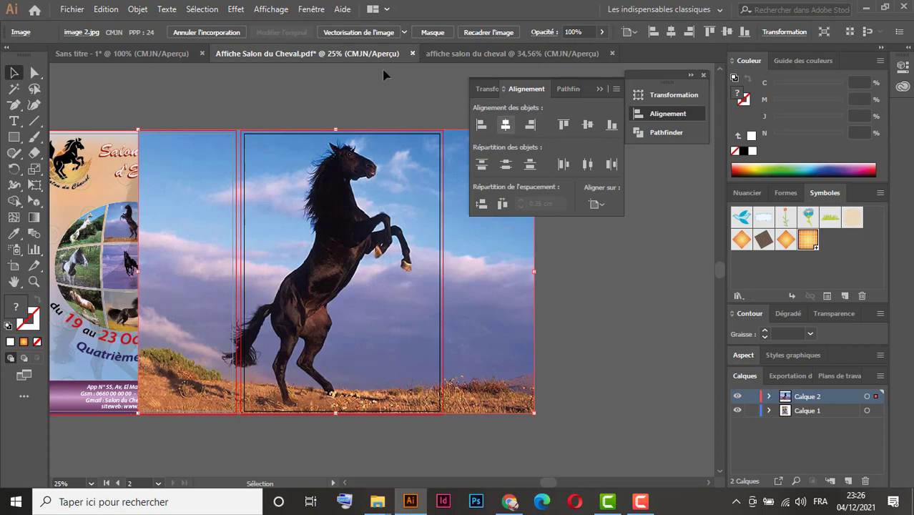
# - Set the horse photo's opacity to 10% and send it to the back with Arrière-plan
pyautogui.click(603, 33)
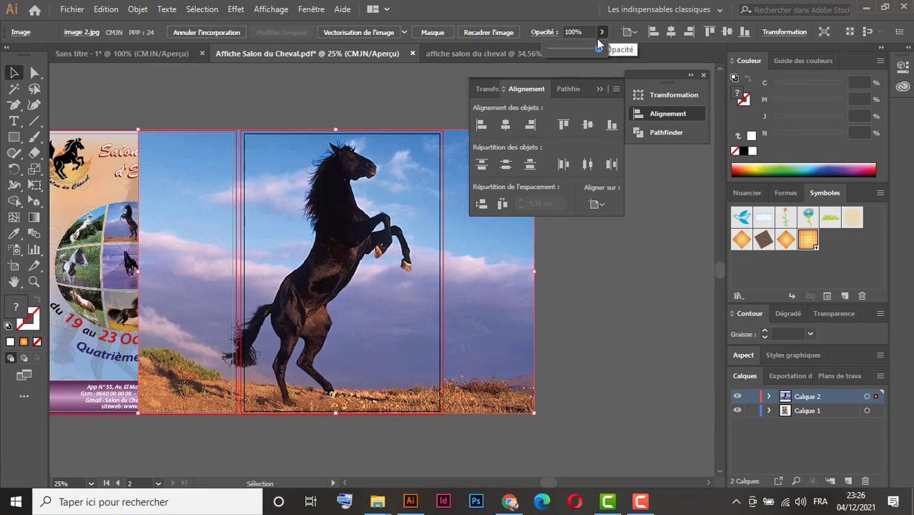
pyautogui.moveTo(598, 51); pyautogui.dragTo(555, 54)
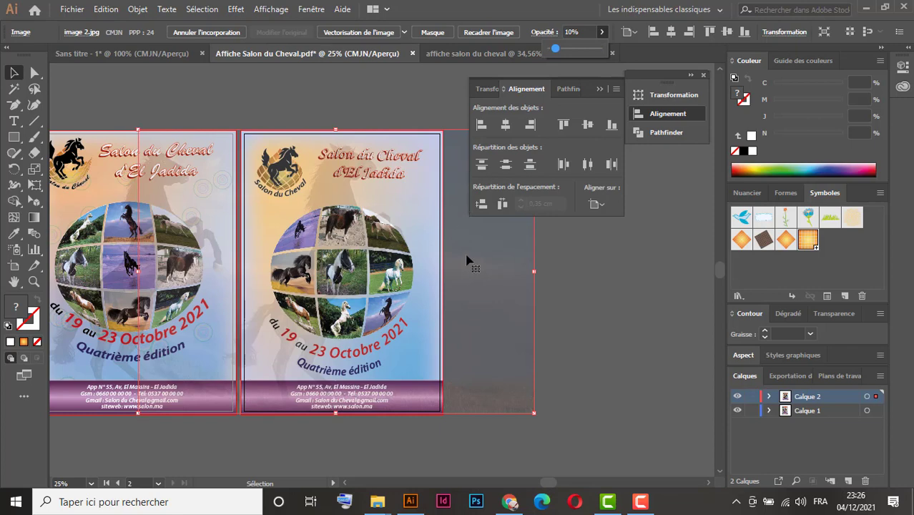
pyautogui.hscroll(2, 386, 158)
pyautogui.rightClick(403, 206)
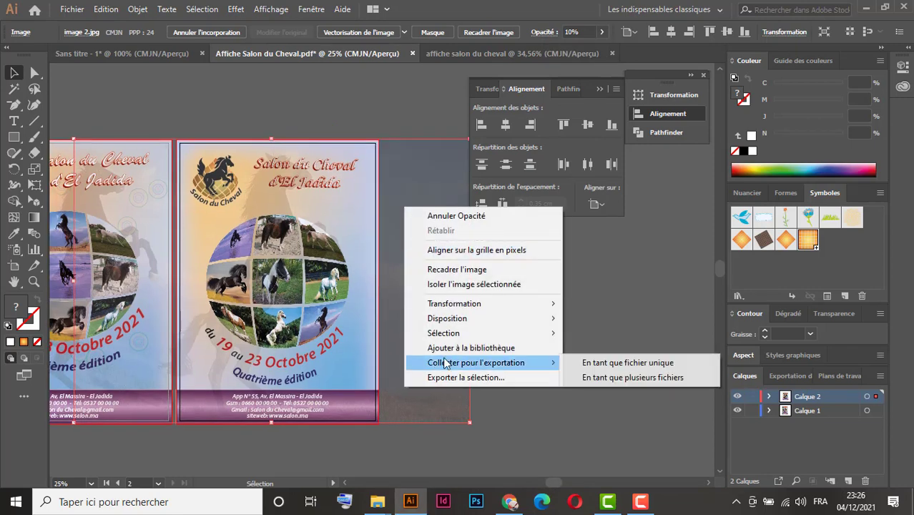
pyautogui.moveTo(461, 326)
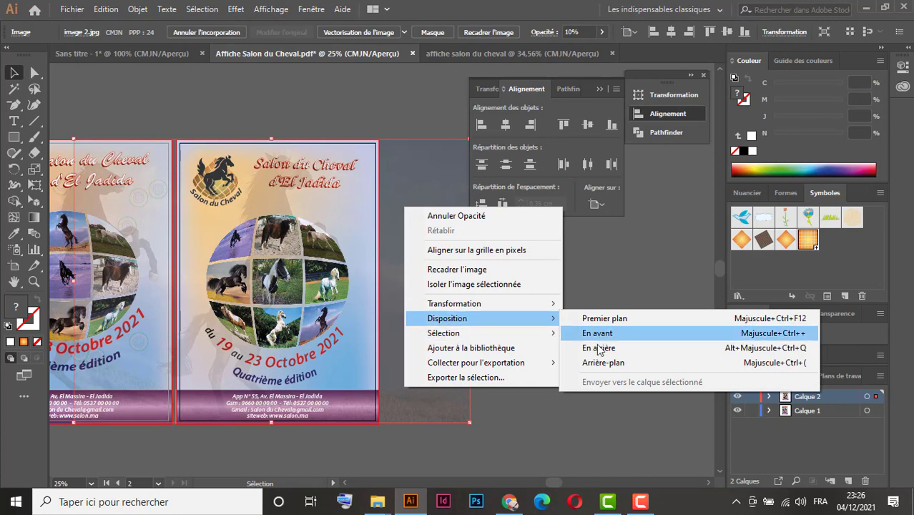
pyautogui.click(612, 365)
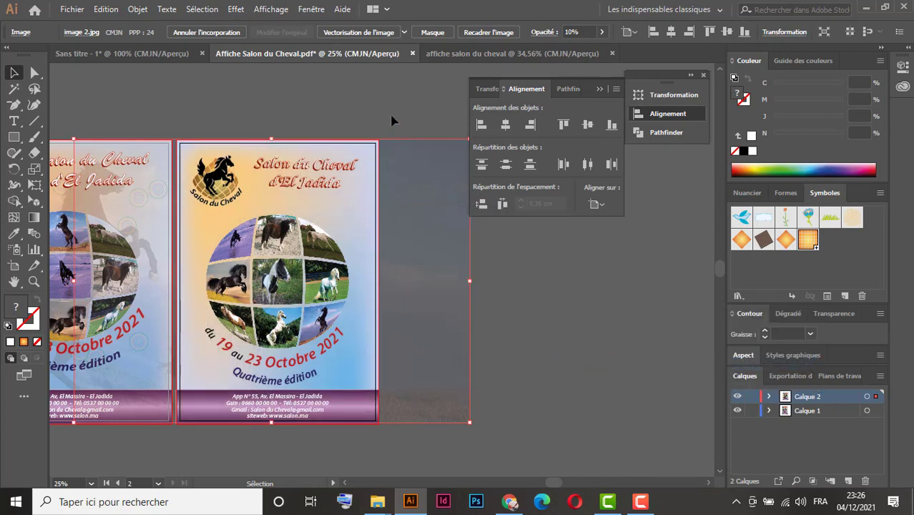
pyautogui.click(359, 103)
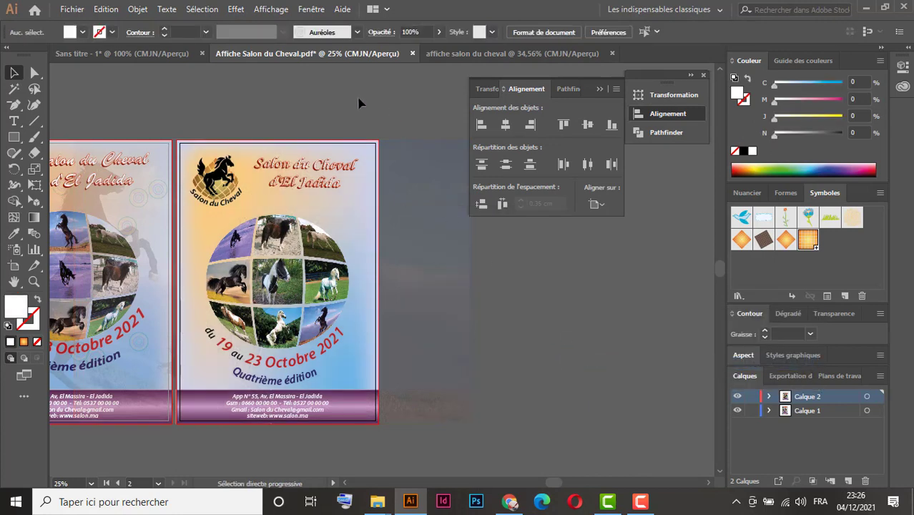
# - Send the new poster's gradient mesh background to the back, behind the faded horse photo
pyautogui.click(355, 215)
pyautogui.rightClick(355, 218)
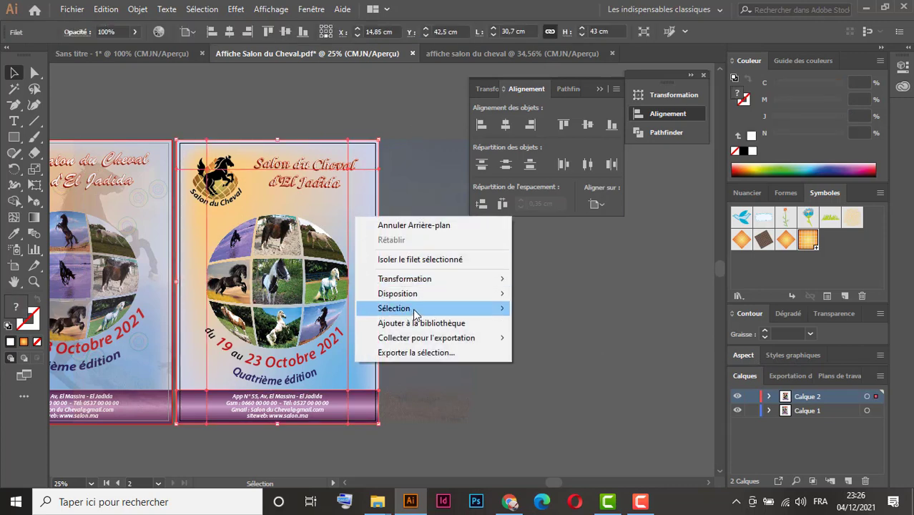
pyautogui.moveTo(511, 311)
pyautogui.click(566, 337)
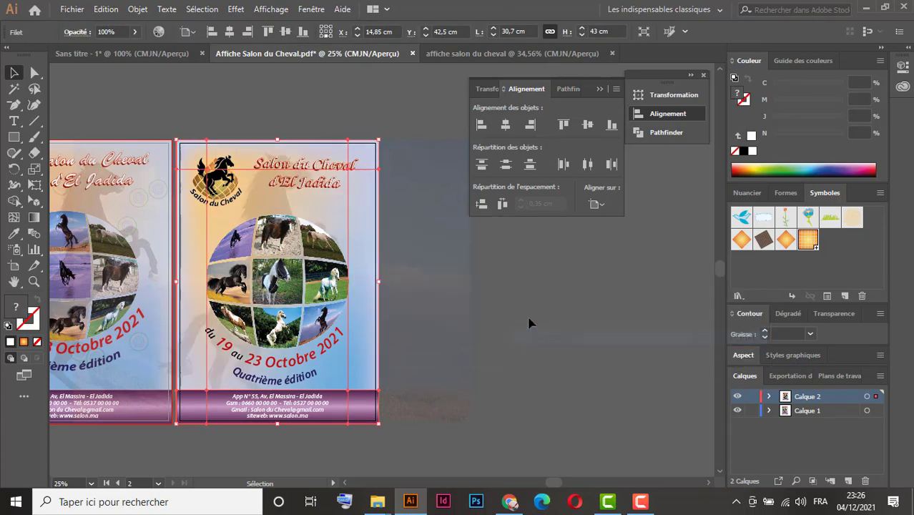
pyautogui.click(353, 101)
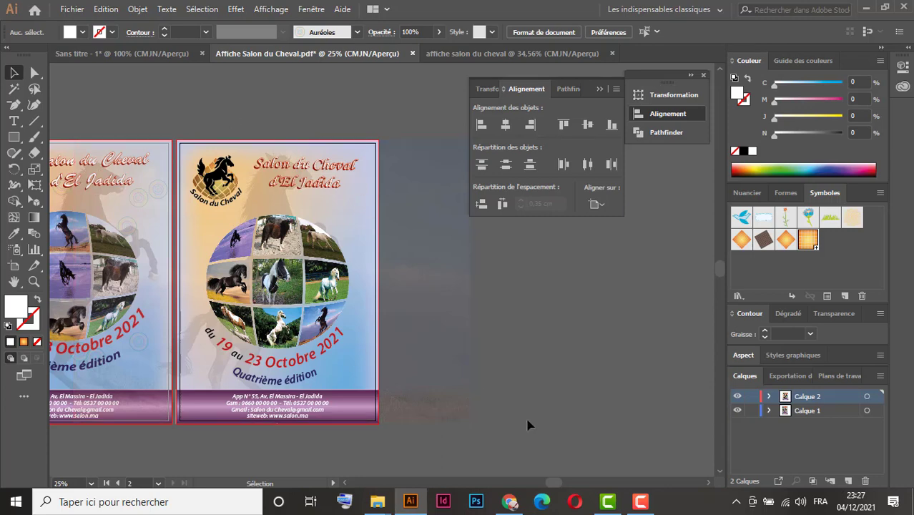
# - Open the Décoratif_Diffusion brush library in an enlarged panel and choose the Auréoles 2 concentric-circle brush
pyautogui.moveTo(451, 415); pyautogui.dragTo(430, 432)
pyautogui.moveTo(188, 101); pyautogui.dragTo(263, 106)
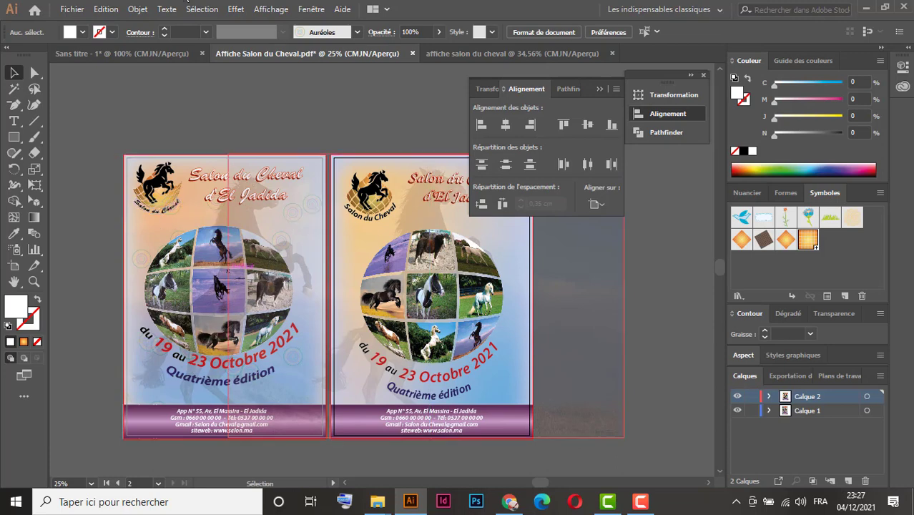
pyautogui.click(311, 9)
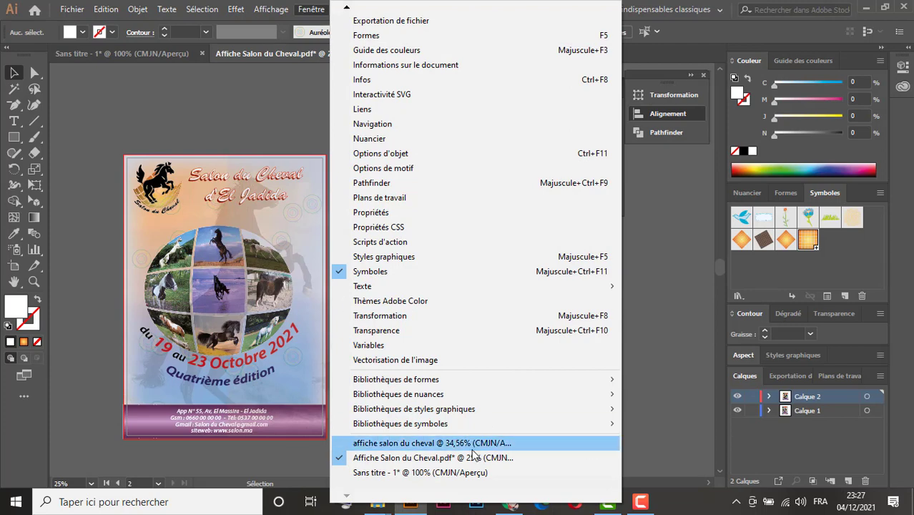
pyautogui.moveTo(458, 408)
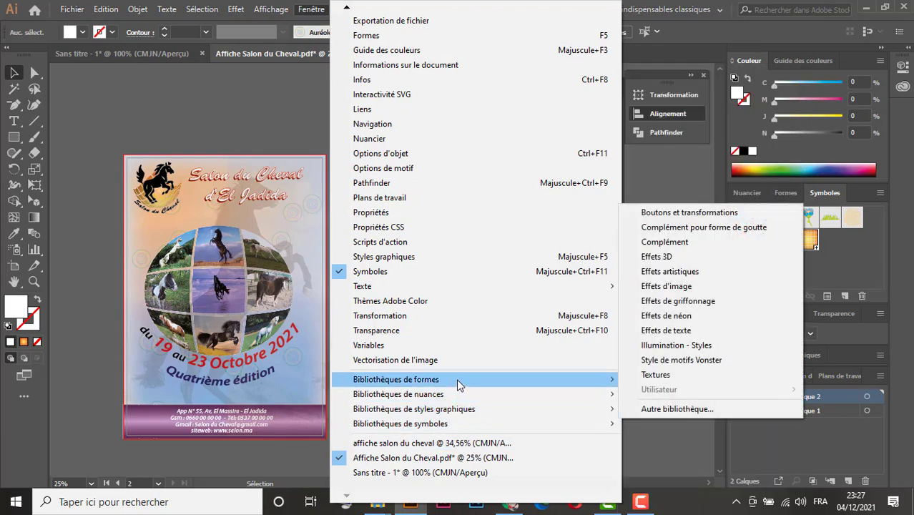
pyautogui.moveTo(462, 380)
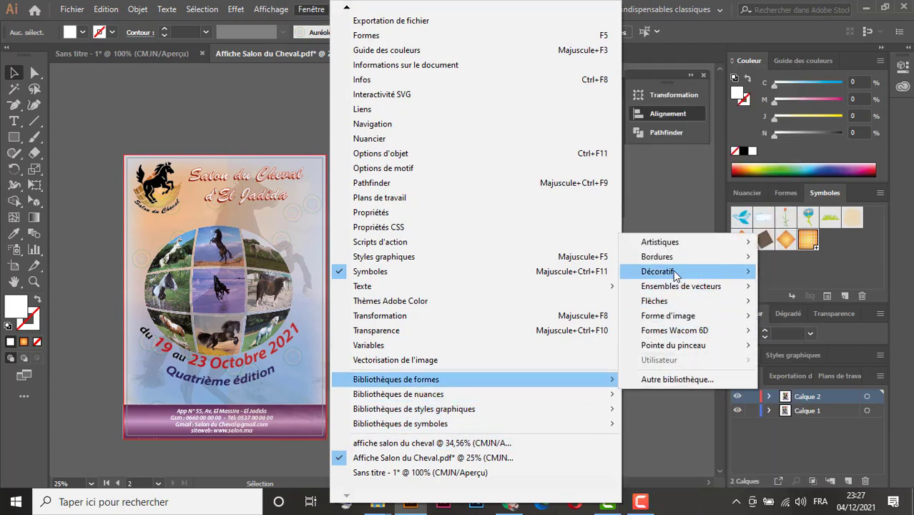
pyautogui.moveTo(680, 272)
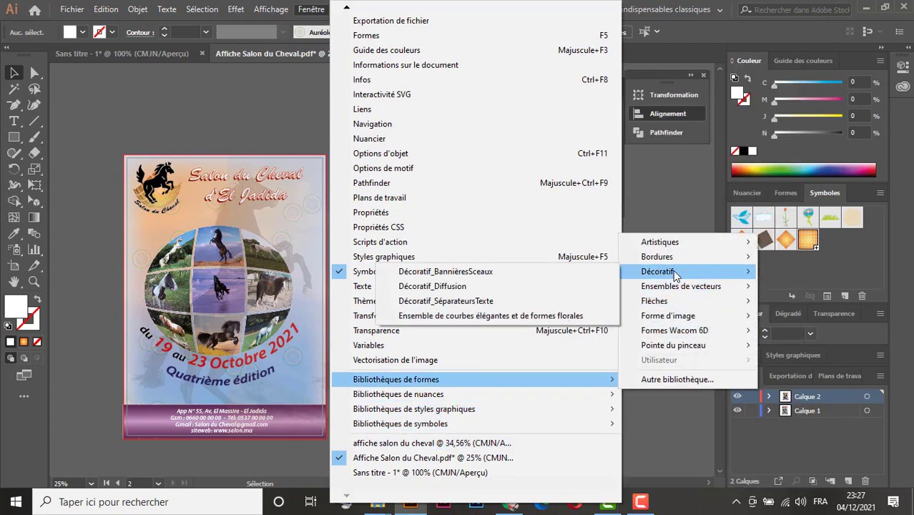
pyautogui.click(451, 287)
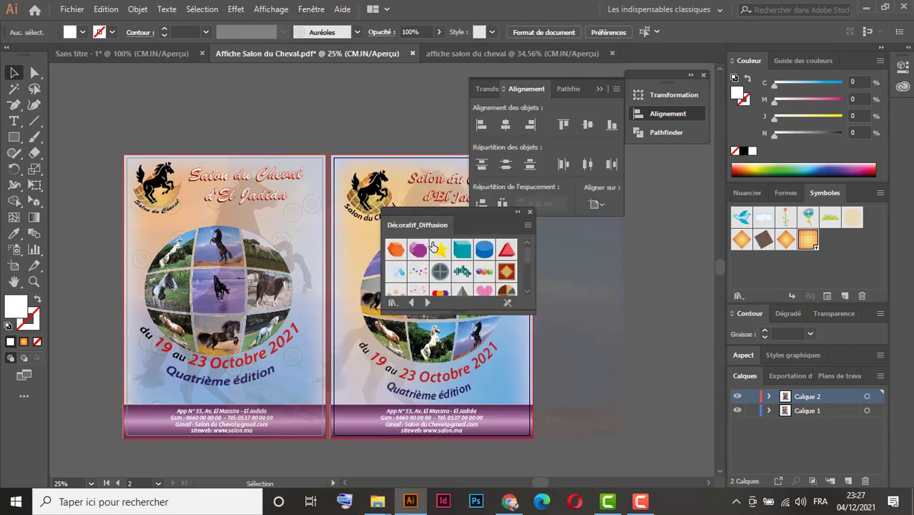
pyautogui.moveTo(463, 212); pyautogui.dragTo(163, 104)
pyautogui.moveTo(159, 202); pyautogui.dragTo(158, 309)
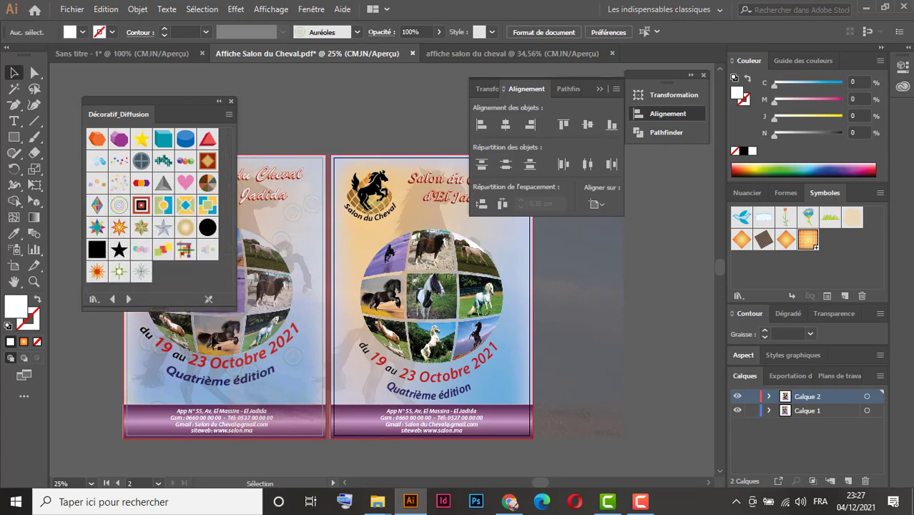
pyautogui.click(119, 207)
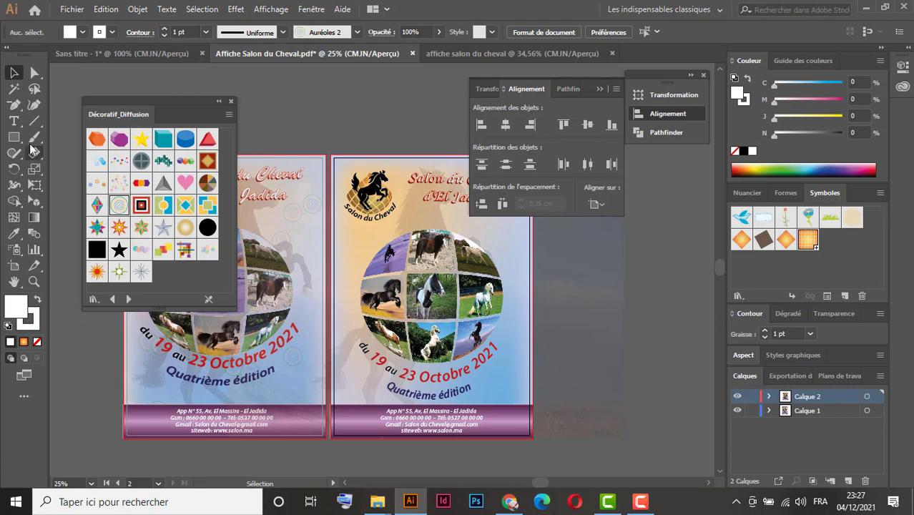
# - Paint two curved Auréoles 2 brush strokes around the new poster's globe, one along each side
pyautogui.press('b')
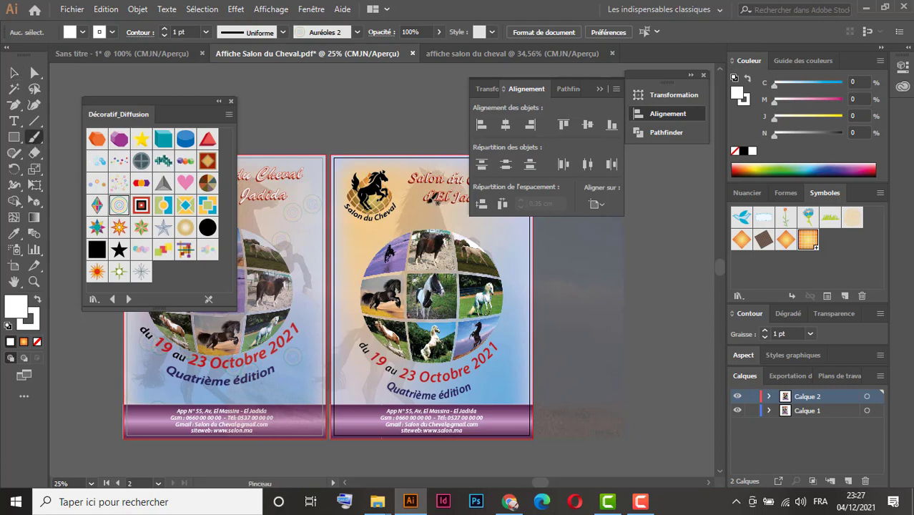
pyautogui.moveTo(435, 202)
pyautogui.mouseDown()
pyautogui.moveTo(398, 205)
pyautogui.moveTo(379, 241)
pyautogui.moveTo(354, 365)
pyautogui.mouseUp()
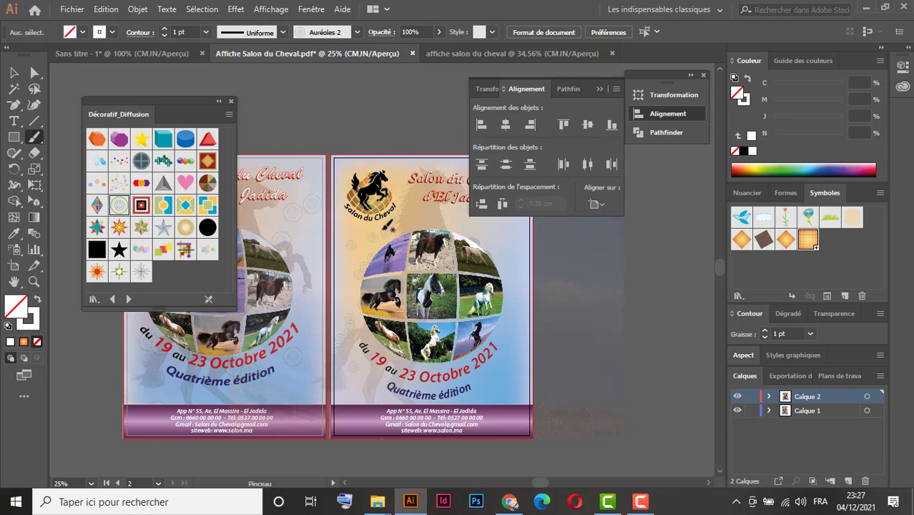
pyautogui.moveTo(386, 229)
pyautogui.mouseDown()
pyautogui.moveTo(431, 223)
pyautogui.moveTo(511, 286)
pyautogui.moveTo(520, 368)
pyautogui.moveTo(481, 378)
pyautogui.mouseUp()
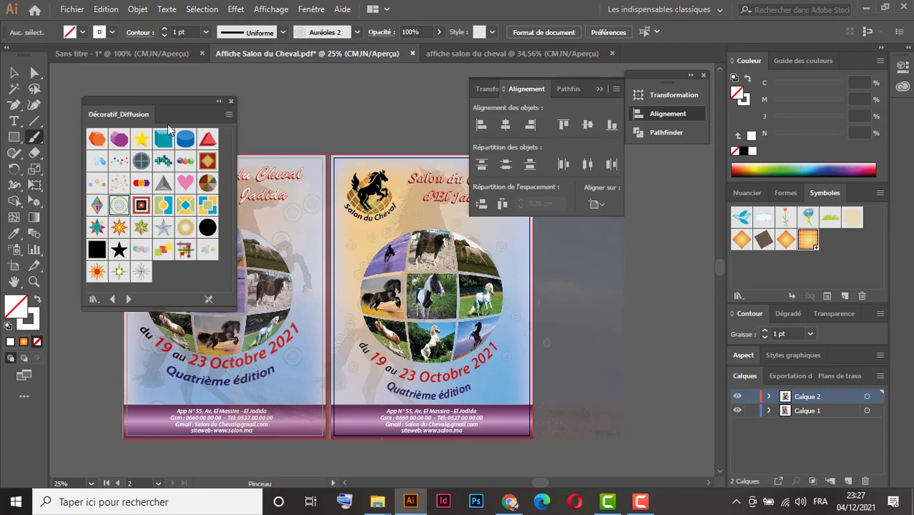
# - Set the stroke weight of both concentric-circle brush strokes around the globe to 2 pt
pyautogui.click(14, 72)
pyautogui.click(412, 225)
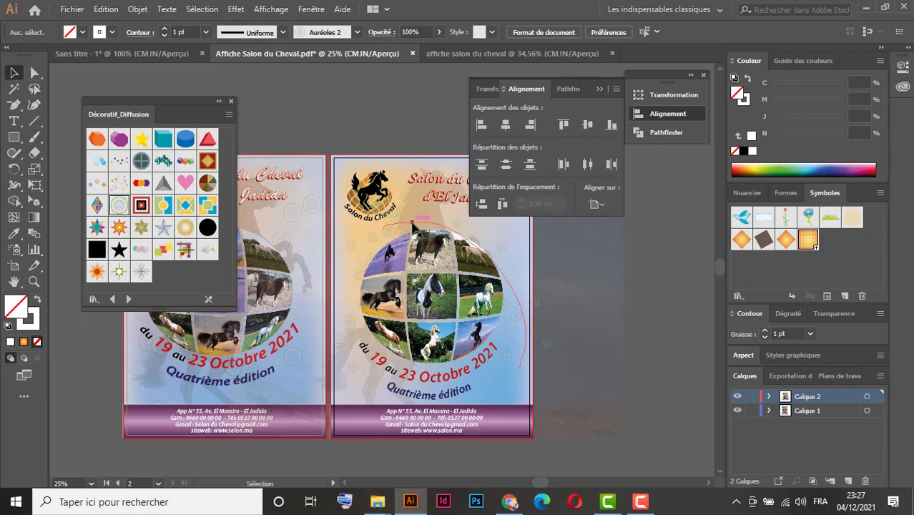
pyautogui.click(412, 225)
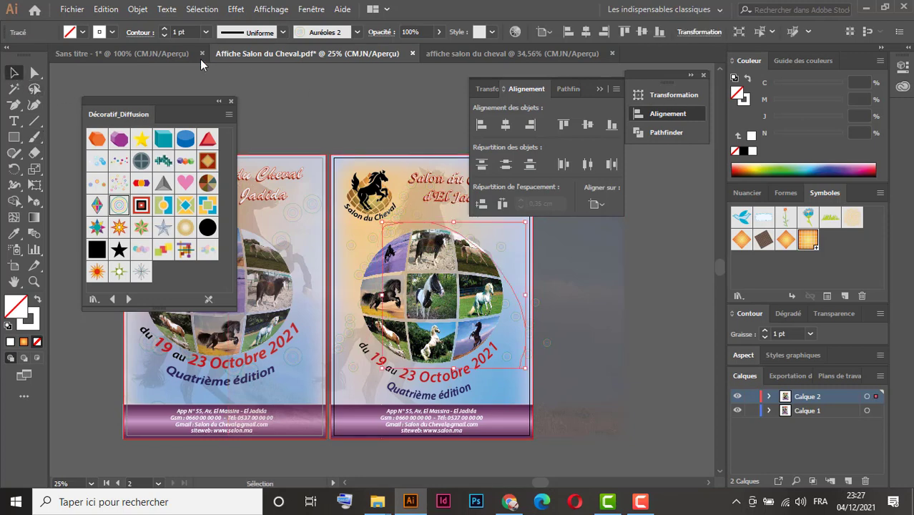
pyautogui.click(164, 31)
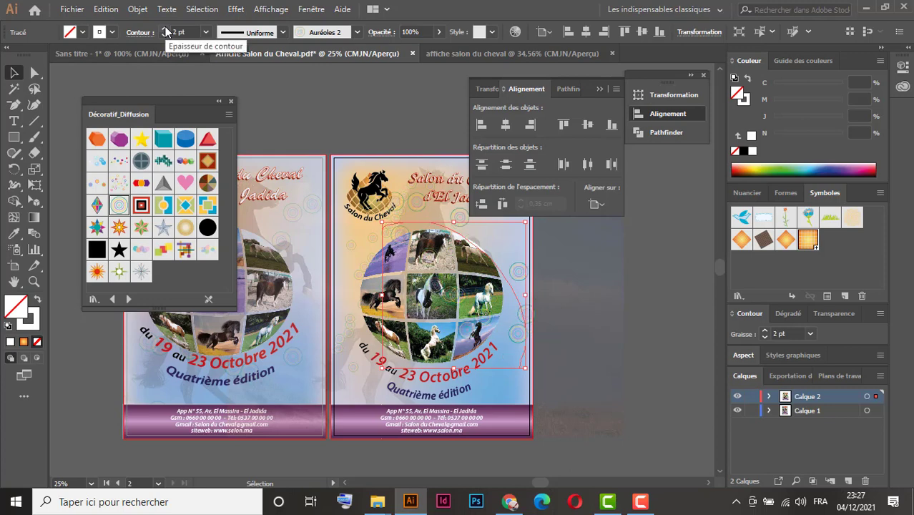
pyautogui.click(377, 254)
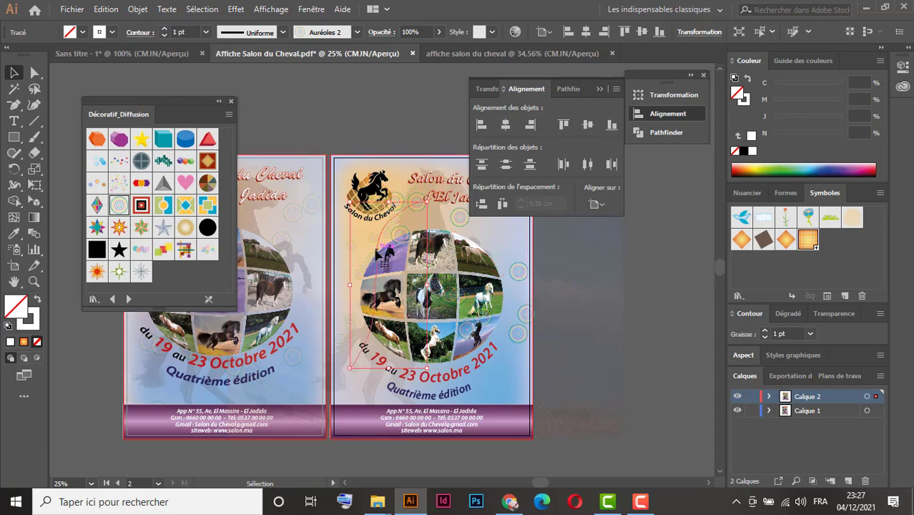
pyautogui.click(165, 30)
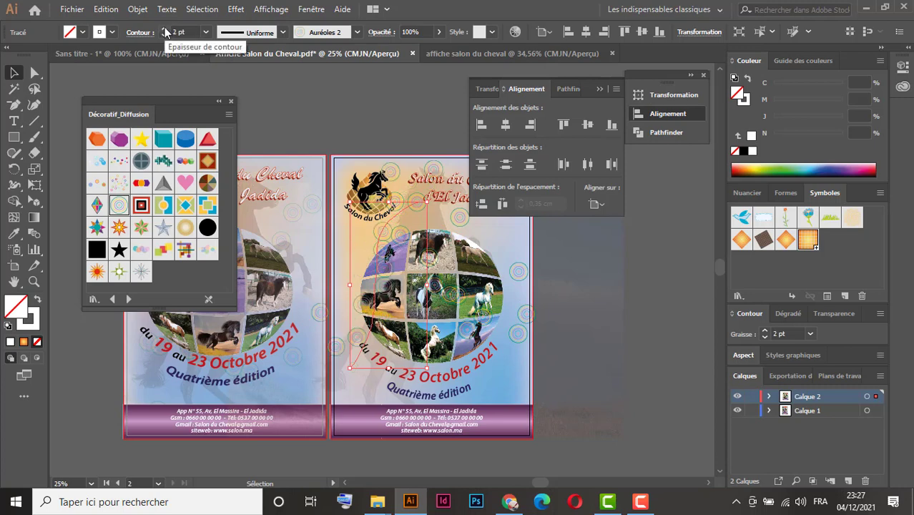
# - Lower the opacity of both concentric-circle strokes, setting the one around the globe's right side to 47%
pyautogui.click(381, 221)
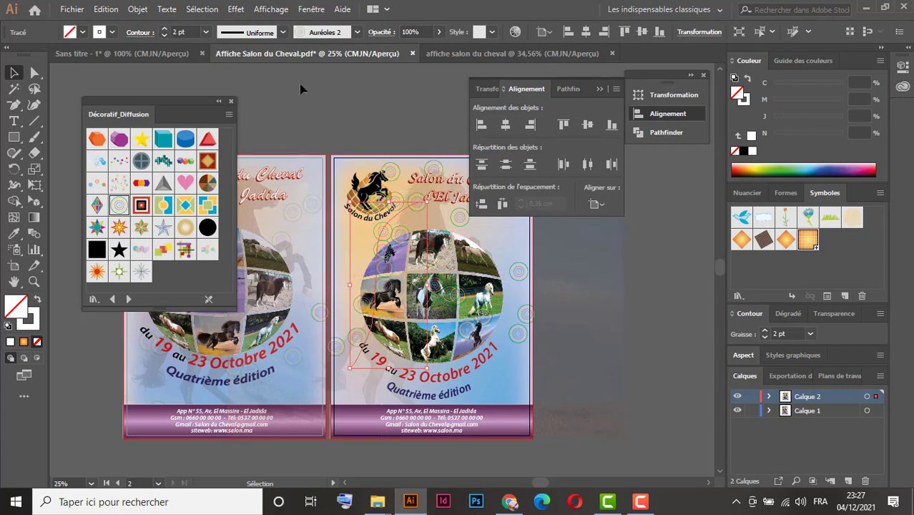
pyautogui.click(441, 31)
pyautogui.moveTo(438, 49); pyautogui.dragTo(412, 54)
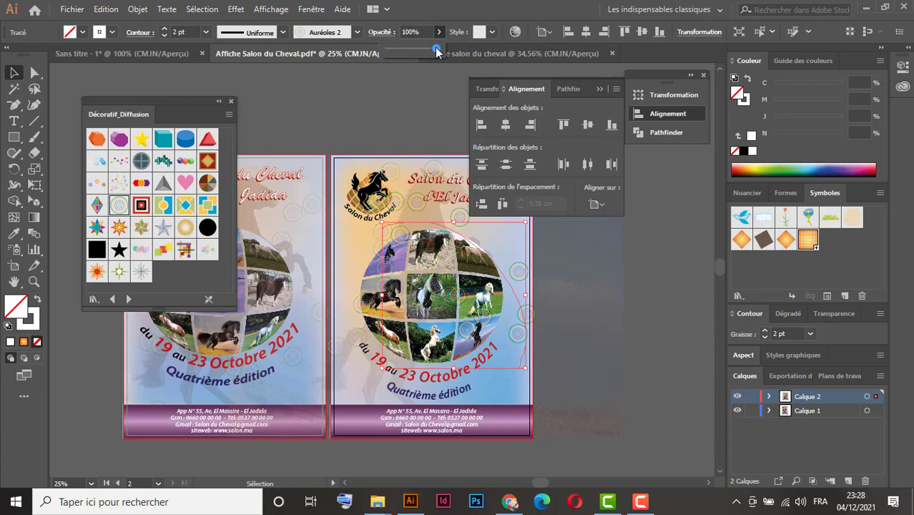
pyautogui.moveTo(437, 49); pyautogui.dragTo(410, 50)
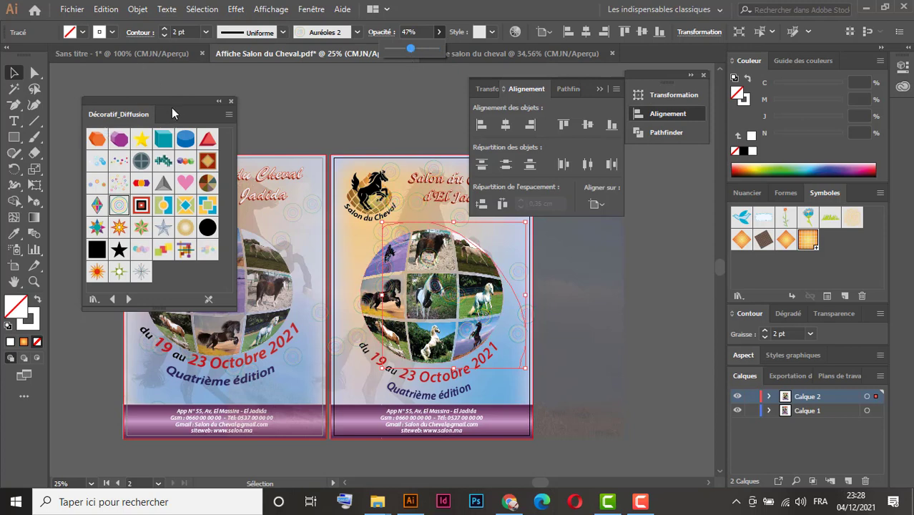
pyautogui.click(337, 124)
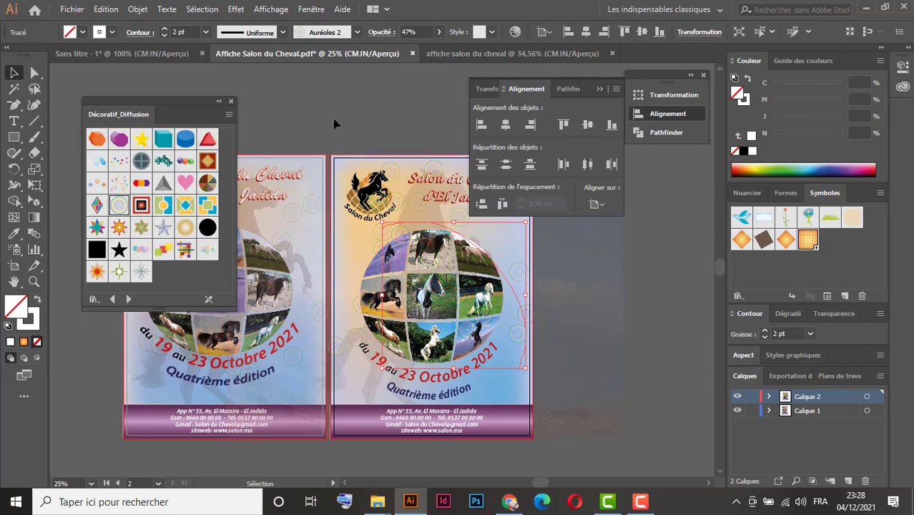
# - Paint a trial diagonal stroke above the posters with the multicoloured scattered-rings Auréoles brush, and set the stroke weight to 5 pt
pyautogui.press('space')
pyautogui.moveTo(372, 158); pyautogui.dragTo(407, 232)
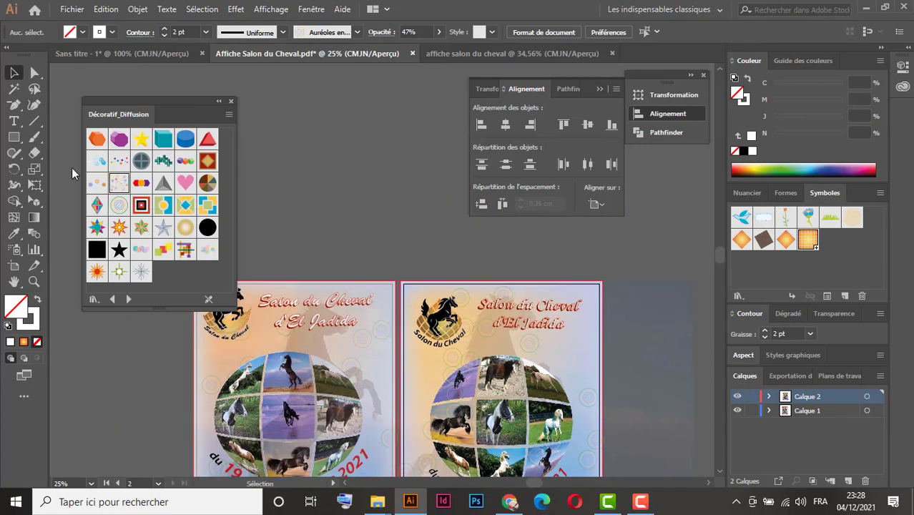
pyautogui.click(33, 138)
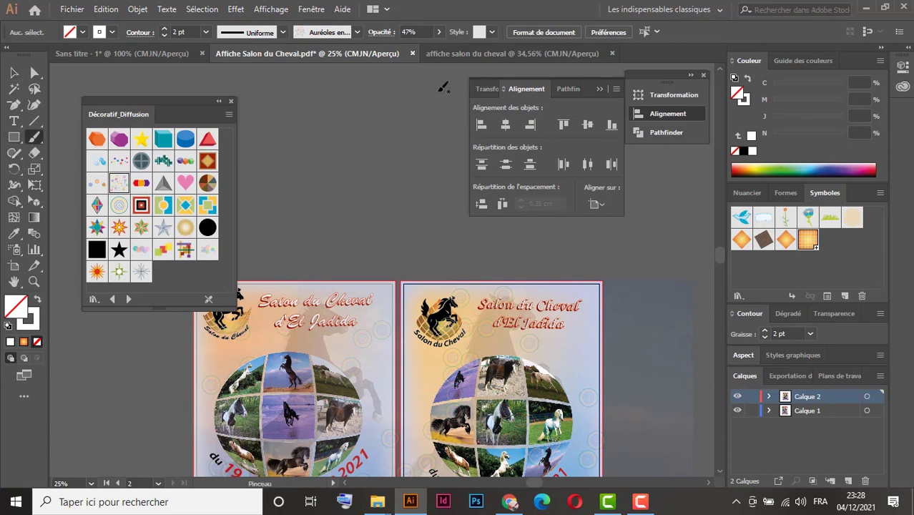
pyautogui.moveTo(282, 209); pyautogui.dragTo(281, 210)
pyautogui.click(164, 29)
pyautogui.click(164, 28)
pyautogui.click(163, 28)
# - Set the trial scattered-rings stroke's weight to 6 pt and delete the stroke from above the posters
pyautogui.click(14, 73)
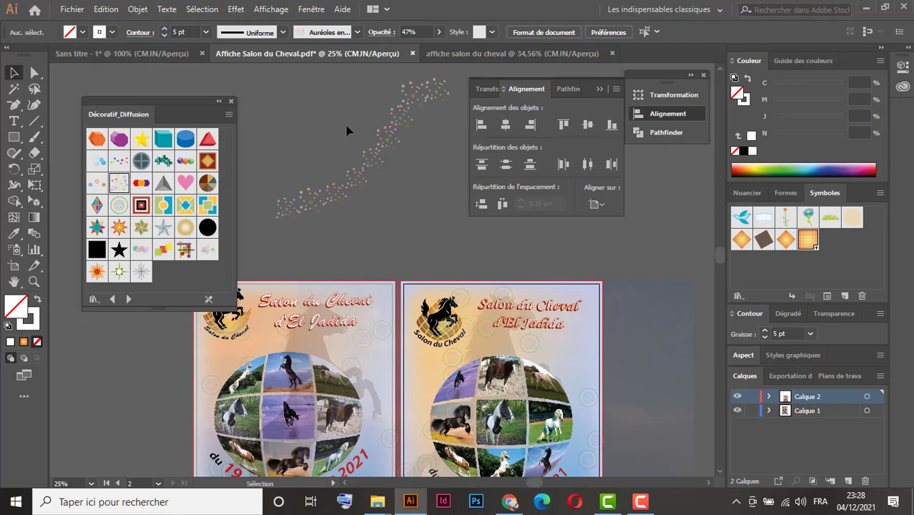
pyautogui.moveTo(417, 191); pyautogui.dragTo(417, 190)
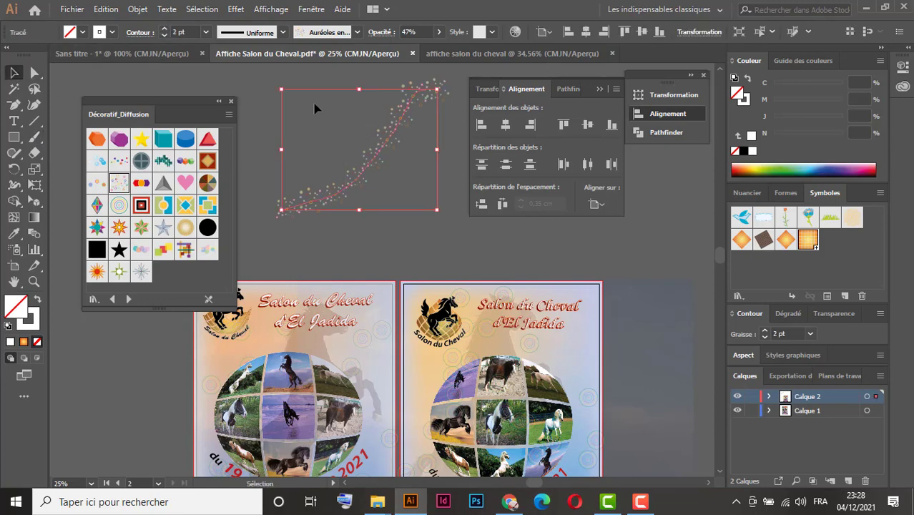
pyautogui.click(164, 30)
pyautogui.click(165, 29)
pyautogui.click(165, 30)
pyautogui.click(164, 30)
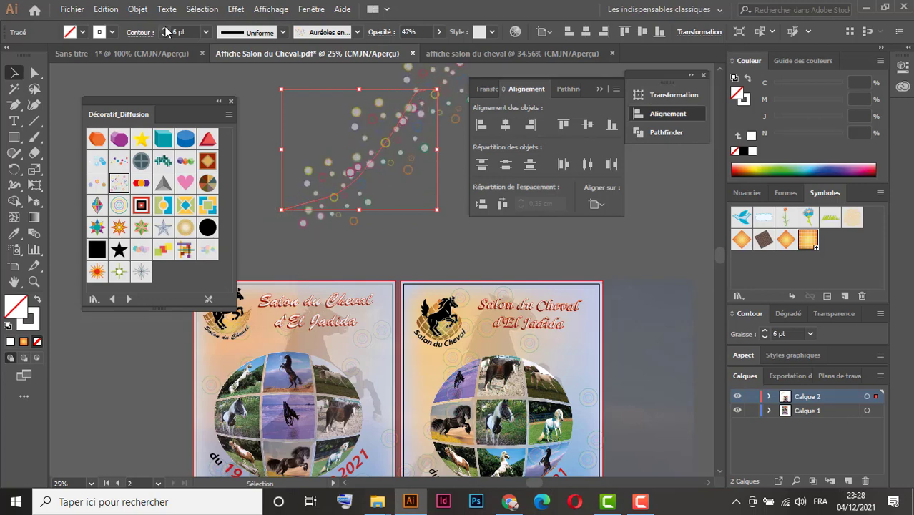
pyautogui.moveTo(378, 153)
pyautogui.mouseDown()
pyautogui.moveTo(359, 202)
pyautogui.moveTo(348, 202)
pyautogui.mouseUp()
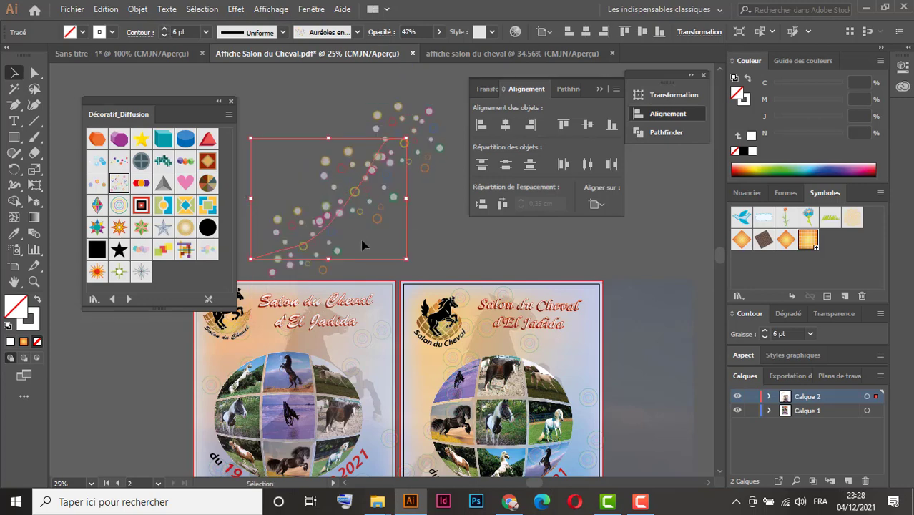
pyautogui.press('Delete')
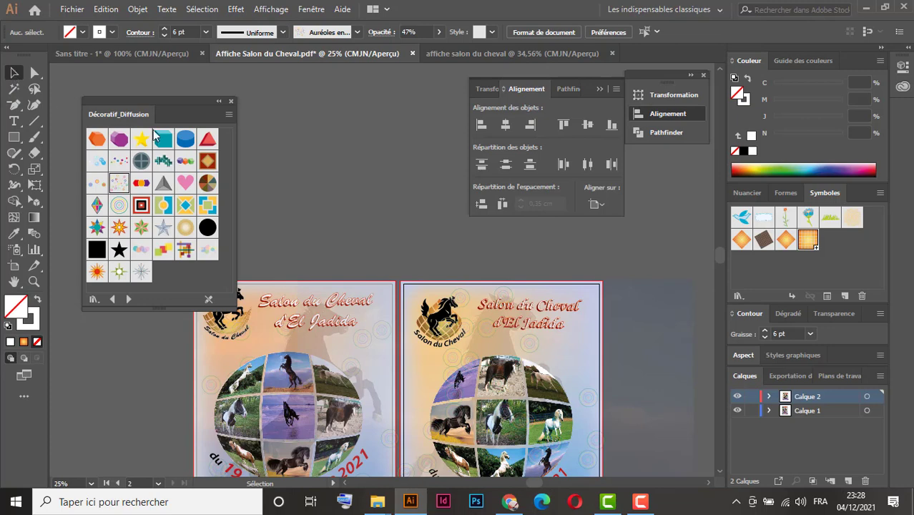
# - Close the Décoratif_Diffusion brush library and collapse the Alignement panel to uncover the new poster
pyautogui.click(231, 101)
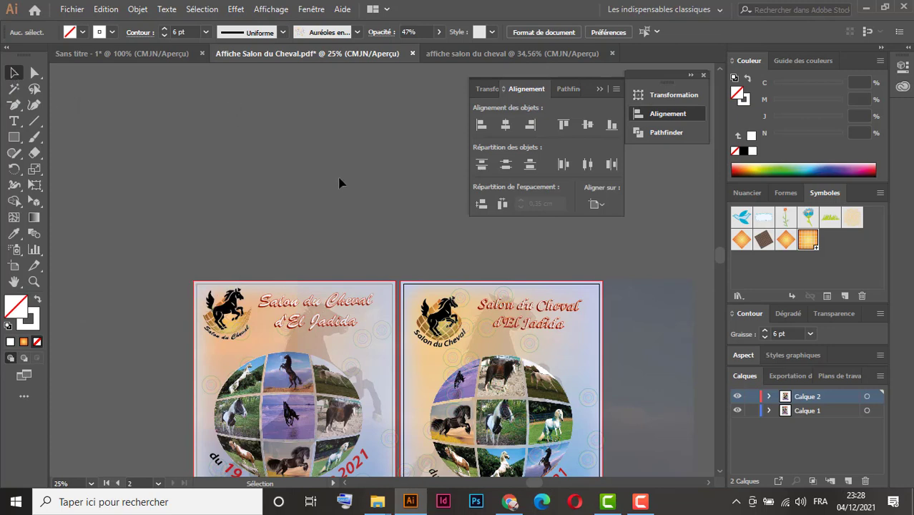
pyautogui.moveTo(477, 313); pyautogui.dragTo(397, 150)
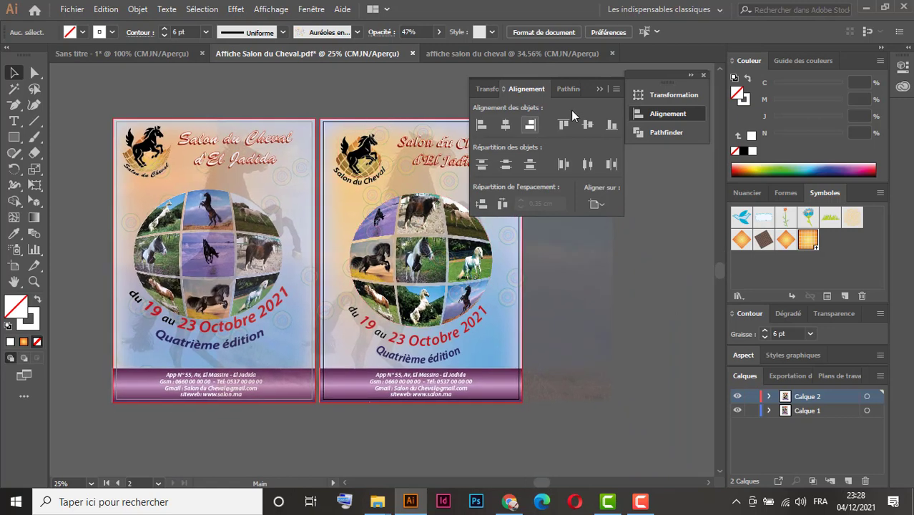
pyautogui.click(600, 88)
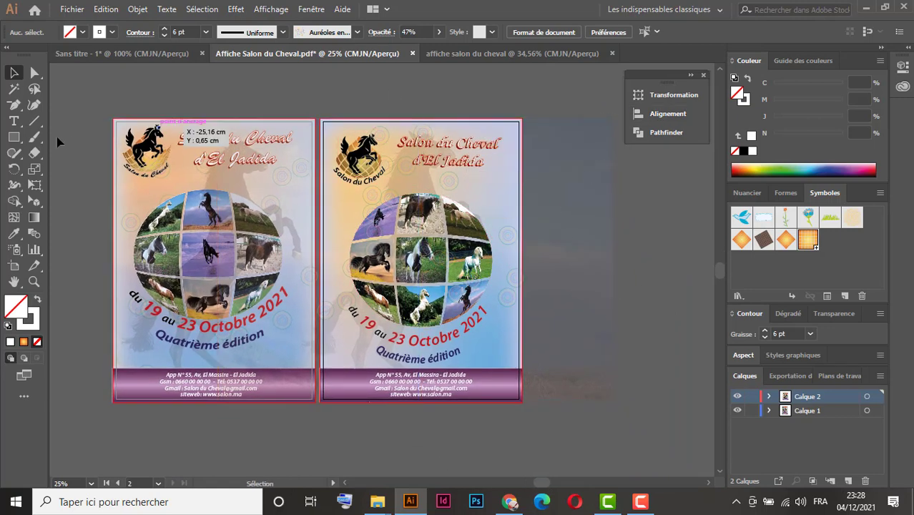
# - Draw a rectangle over the new poster's full bleed area and use it as a clipping mask for the faded horse photo
pyautogui.moveTo(562, 96); pyautogui.dragTo(579, 155)
pyautogui.click(13, 137)
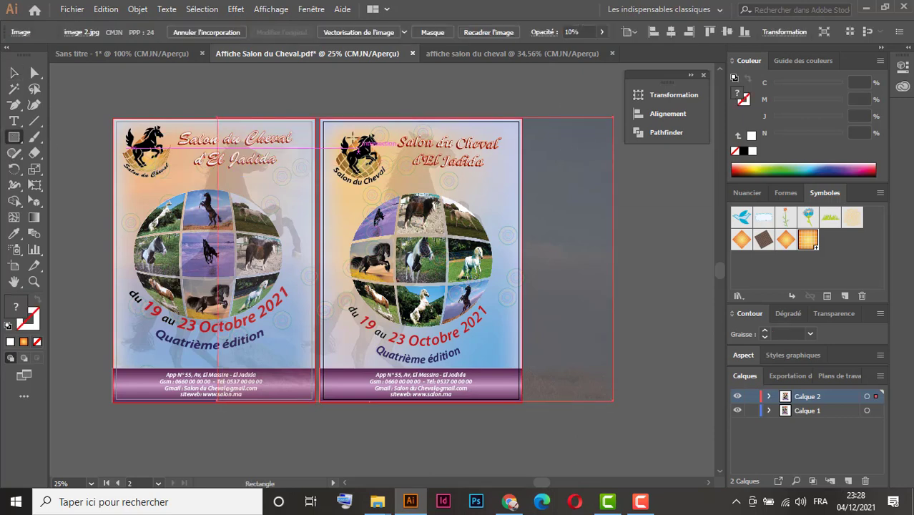
pyautogui.moveTo(320, 120); pyautogui.dragTo(522, 403)
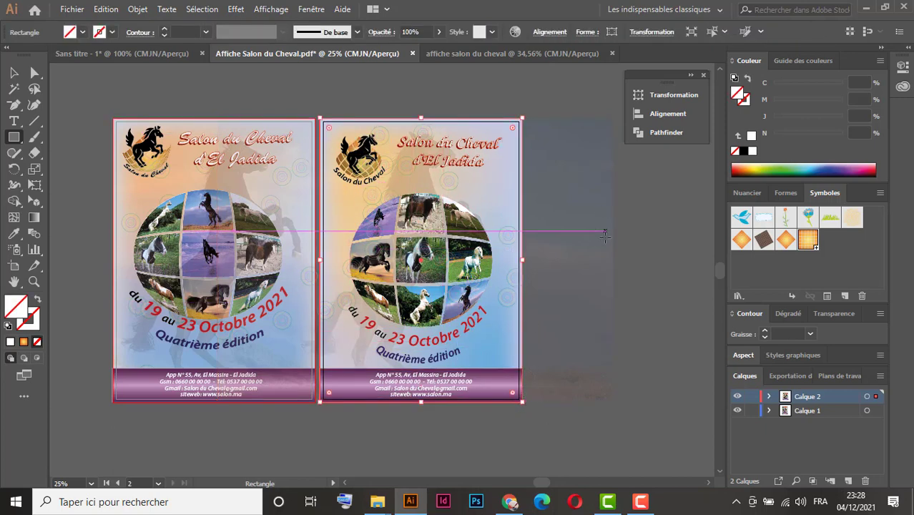
pyautogui.click(15, 72)
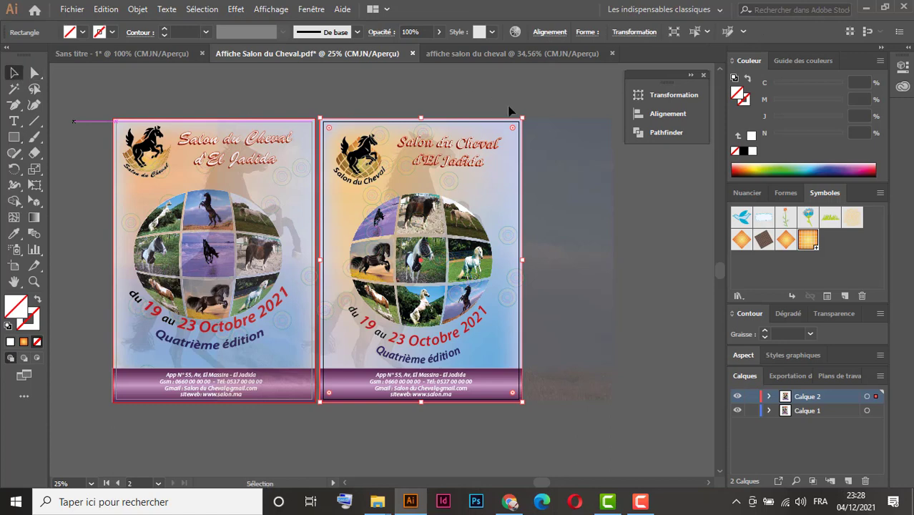
pyautogui.keyDown('shift'); pyautogui.click(573, 139); pyautogui.keyUp('shift')
pyautogui.press('ctrl+KP_7')
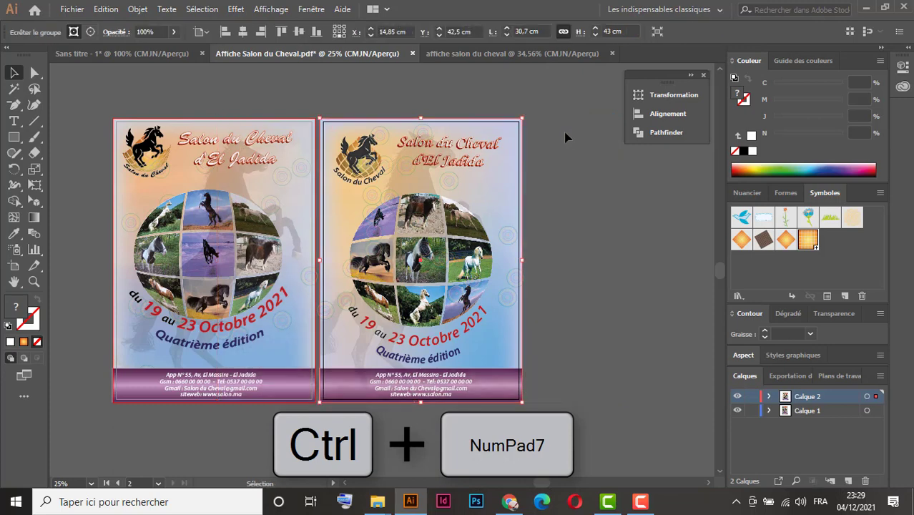
pyautogui.click(651, 286)
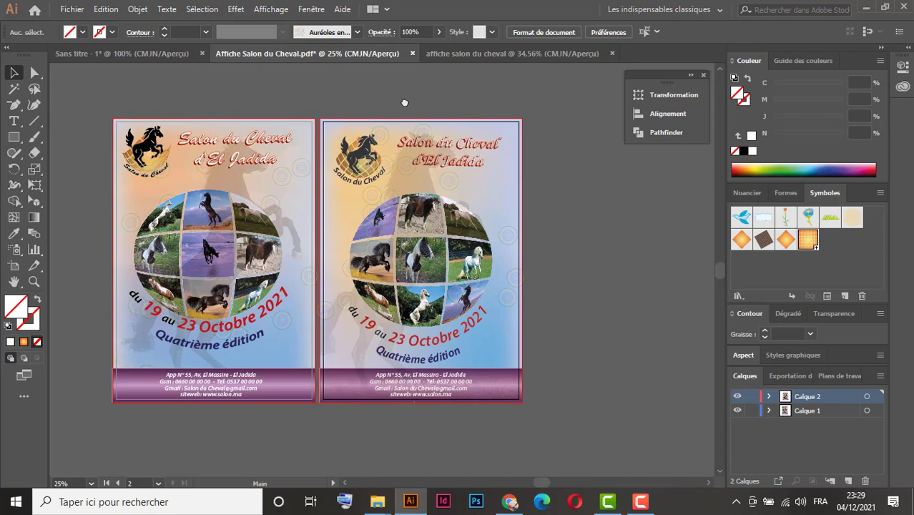
pyautogui.moveTo(405, 103); pyautogui.dragTo(397, 135)
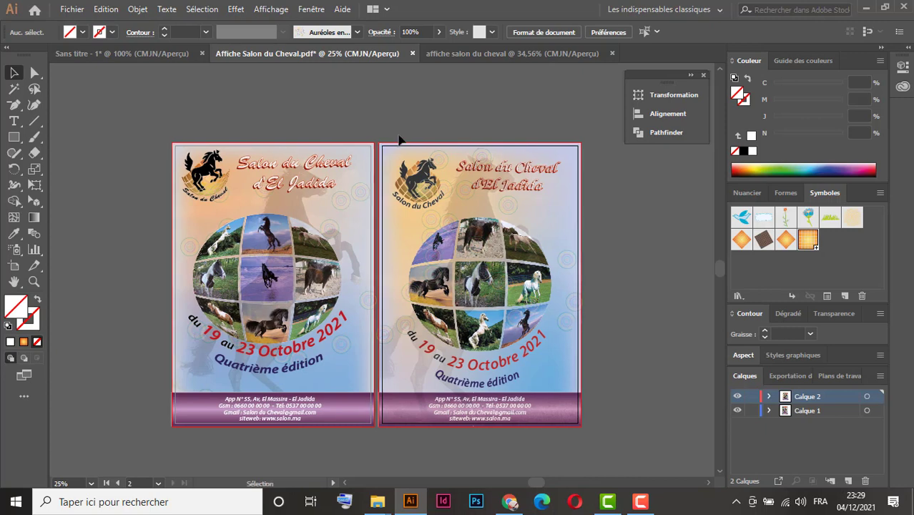